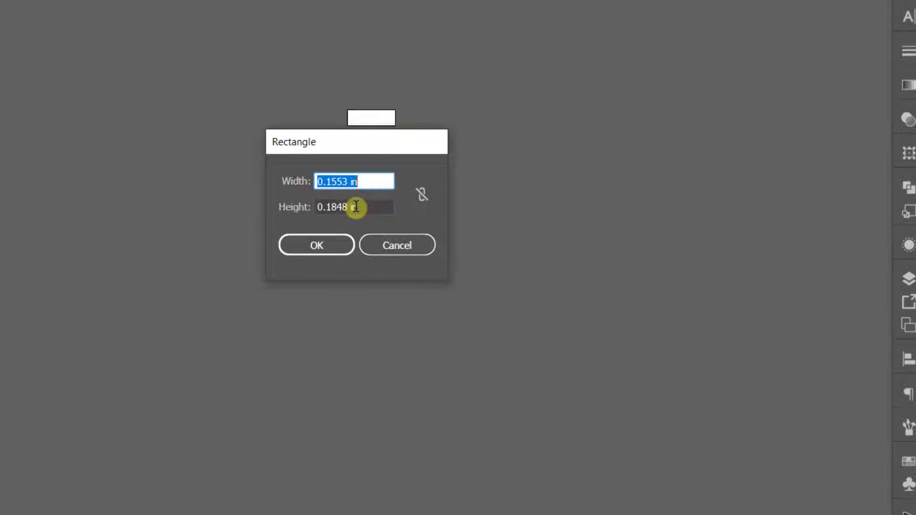
Create a rectangle 17 in wide and 22 in high for the poster background.
type("7")
key("Tab")
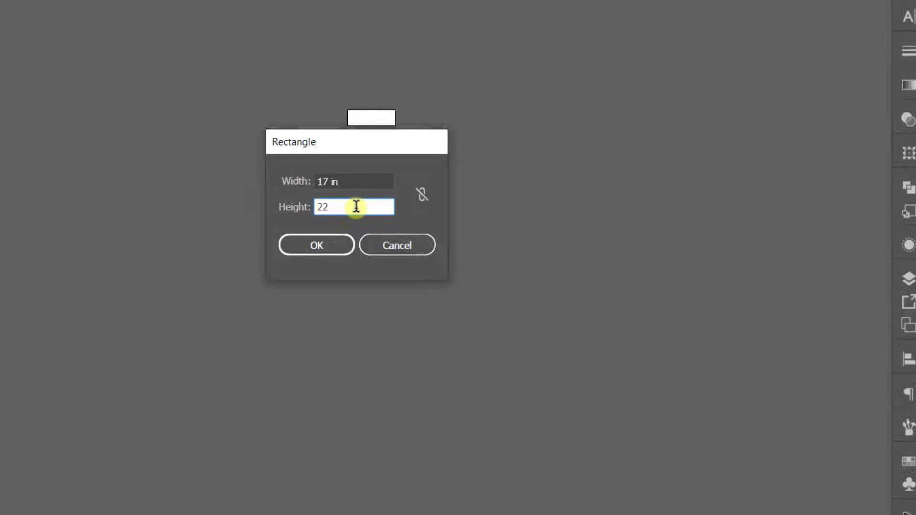
left_click(316, 245)
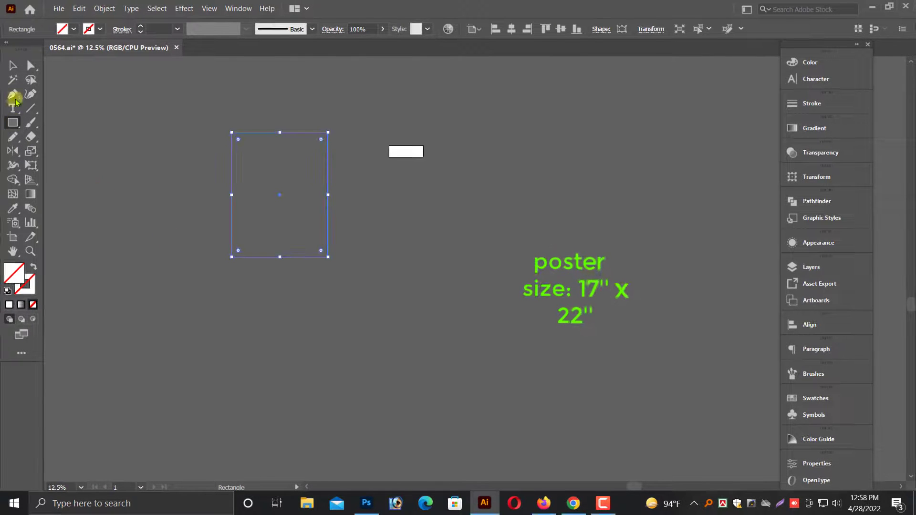
Move the poster rectangle to the empty area just below the small white artboard.
left_click(13, 67)
left_click_drag(279, 193, 424, 245)
scroll(430, 250, "up", 5)
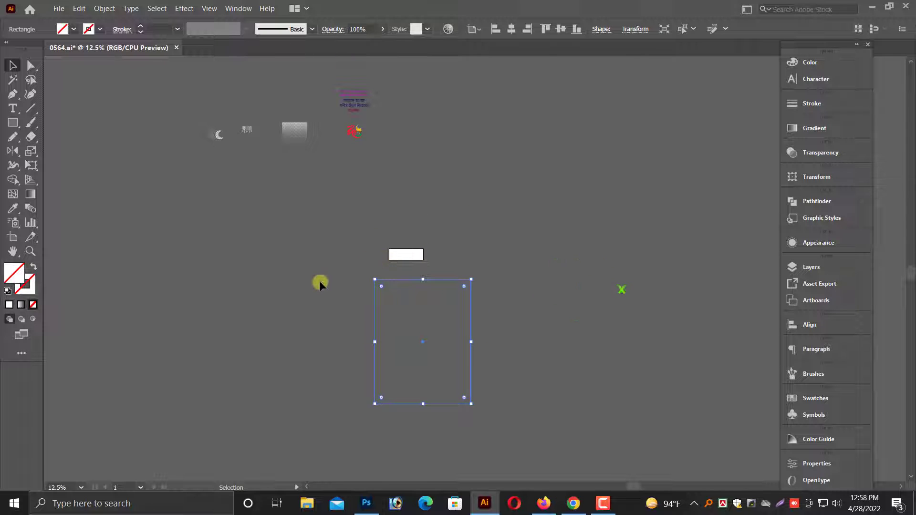
scroll(320, 281, "down", 3)
left_click_drag(317, 254, 601, 322)
key("ctrl+plus")
key("ctrl+plus")
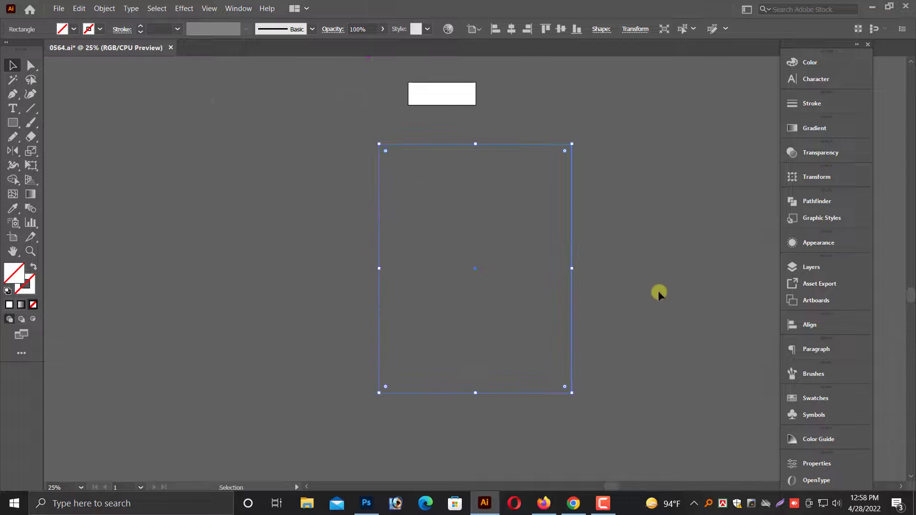
scroll(566, 270, "right", 3)
Fill the rectangle with a radial white-to-black gradient and shift its midpoint toward the light centre stop.
left_click(814, 128)
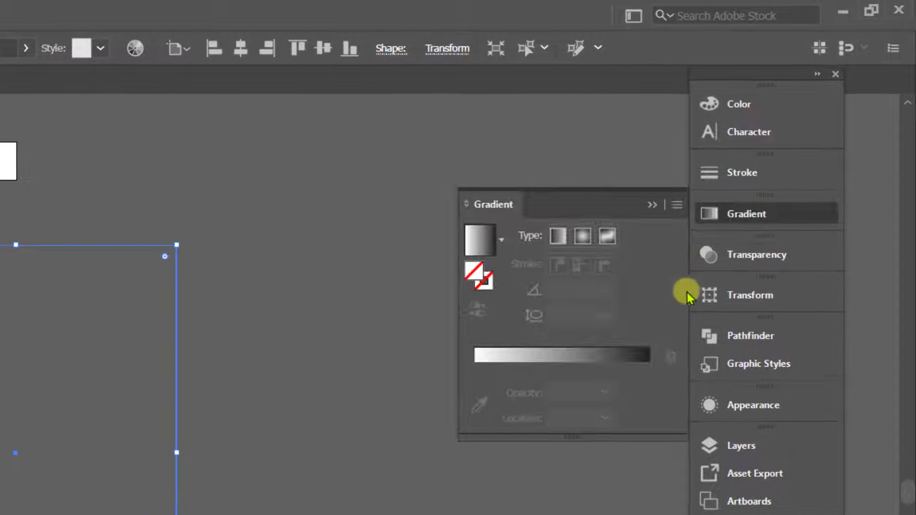
left_click(582, 236)
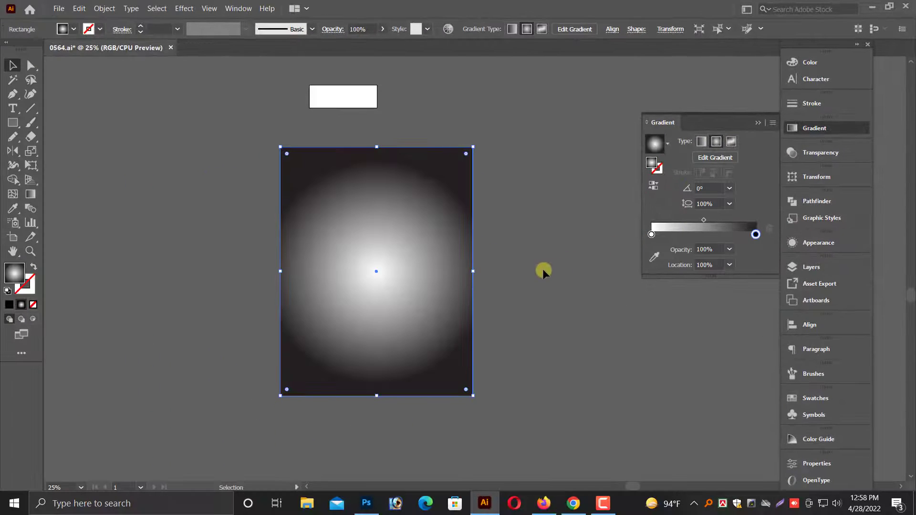
left_click_drag(703, 220, 688, 225)
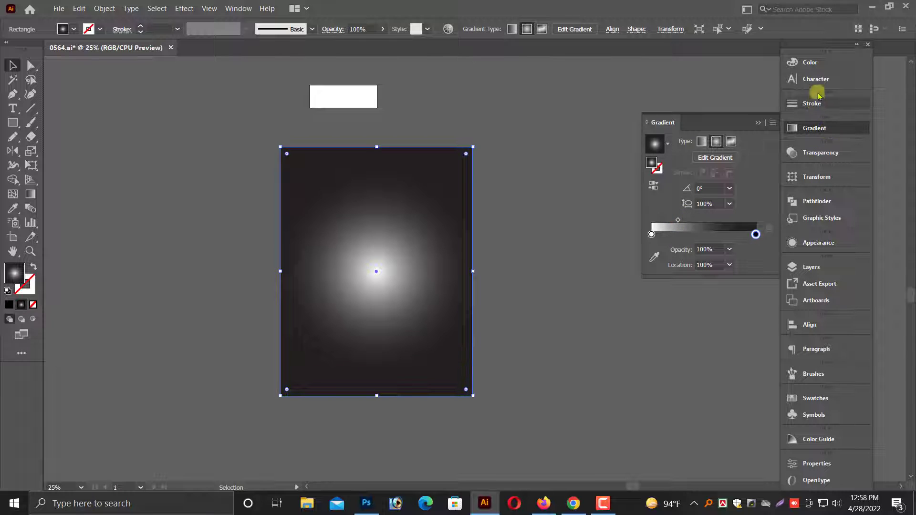
Switch the gradient's outer stop to RGB and colour it dark blue, 00368A.
left_click(810, 62)
left_click(773, 57)
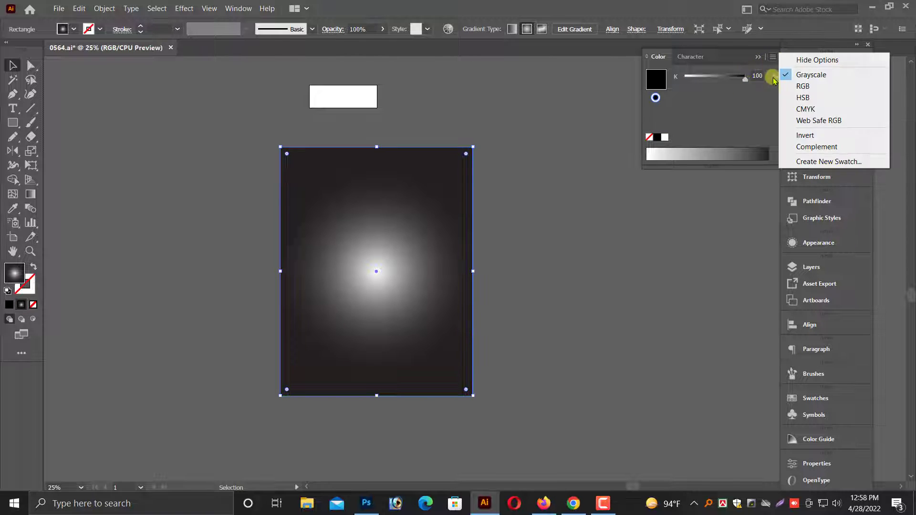
left_click(803, 87)
left_click(700, 97)
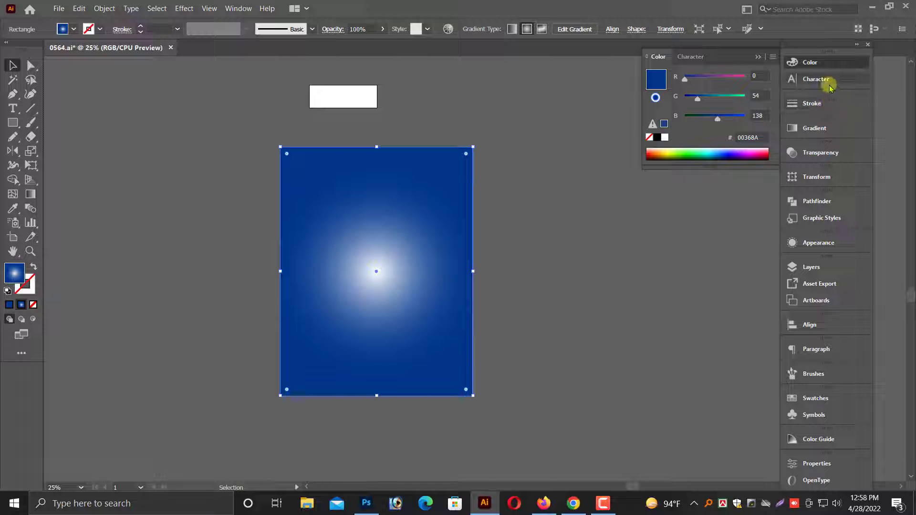
Switch the gradient's centre stop to RGB and colour it a bright blue with no red.
left_click(813, 128)
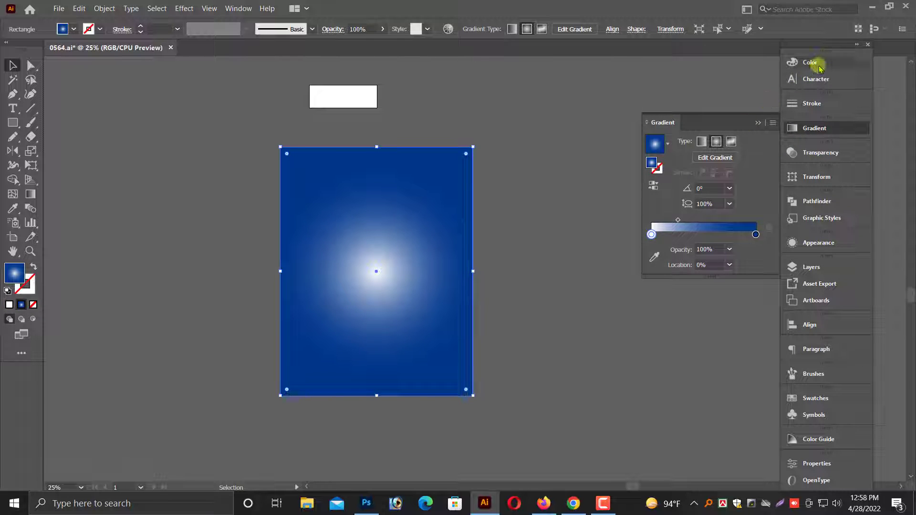
left_click(787, 62)
left_click(774, 56)
left_click(796, 87)
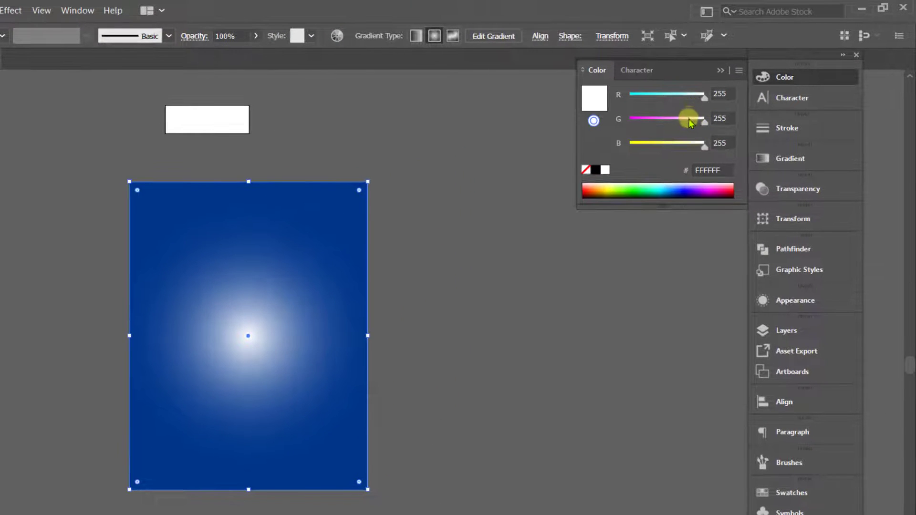
left_click_drag(690, 122, 667, 147)
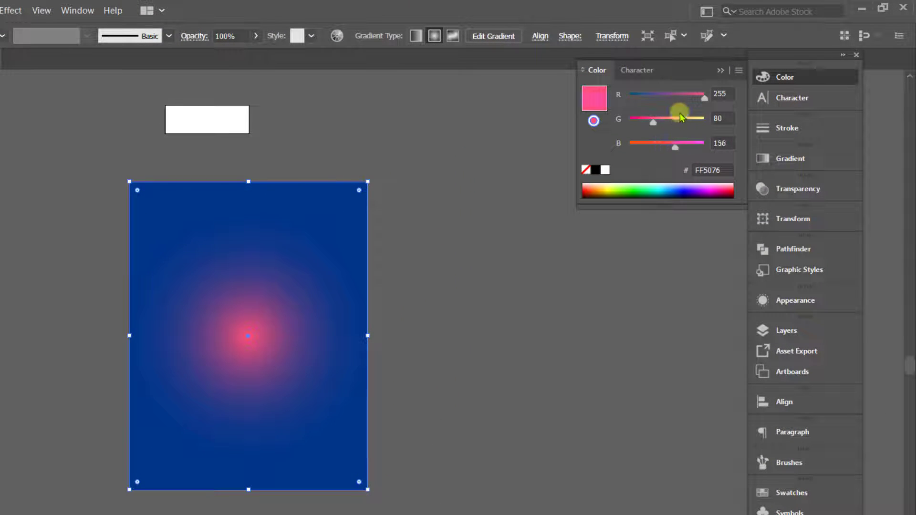
left_click_drag(680, 99, 586, 100)
left_click_drag(646, 126, 661, 149)
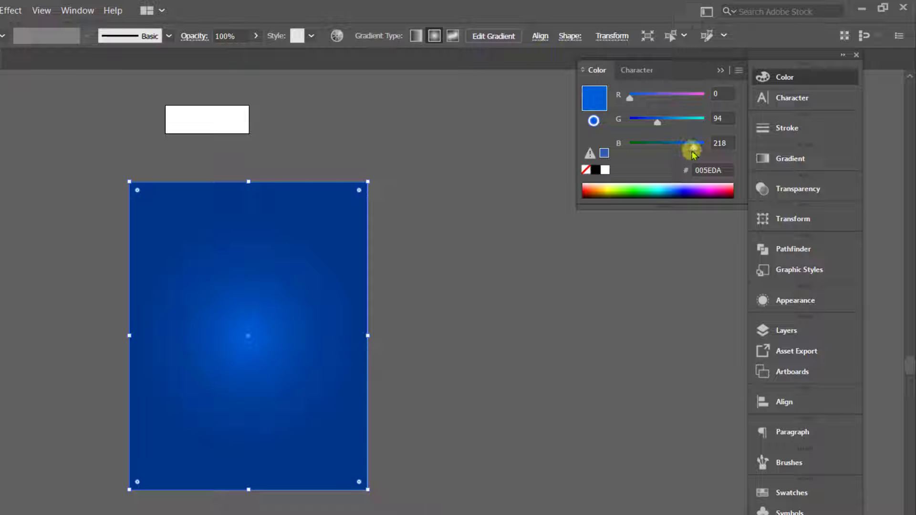
Spread the bright centre by moving the gradient midpoint to about 47%, and deselect the rectangle.
left_click(787, 158)
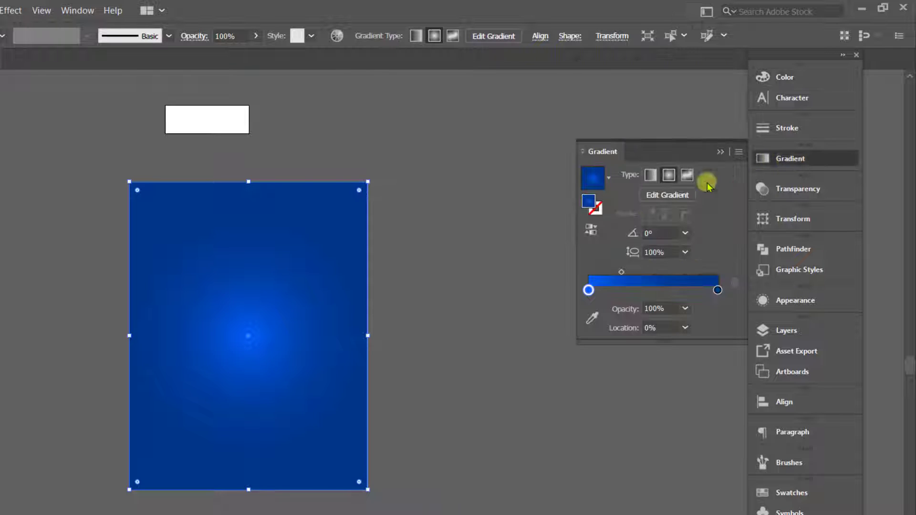
left_click_drag(619, 270, 650, 273)
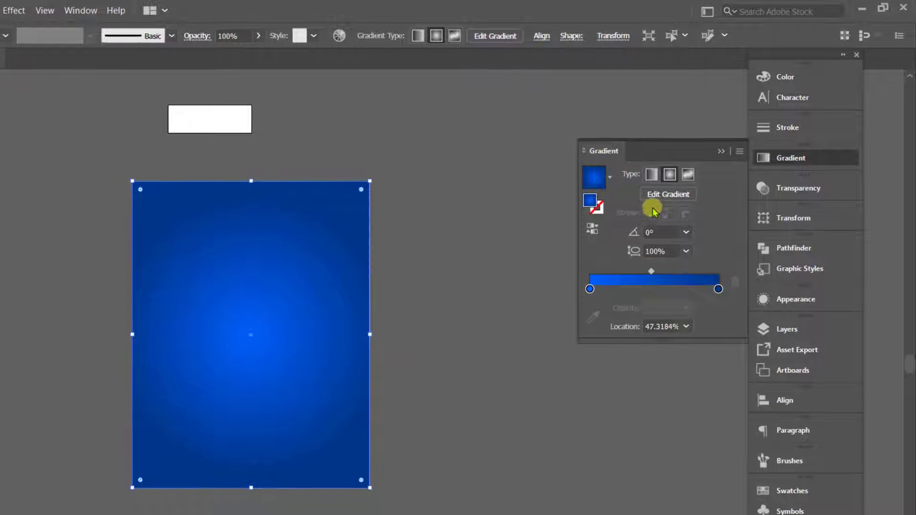
left_click(721, 152)
left_click(543, 228)
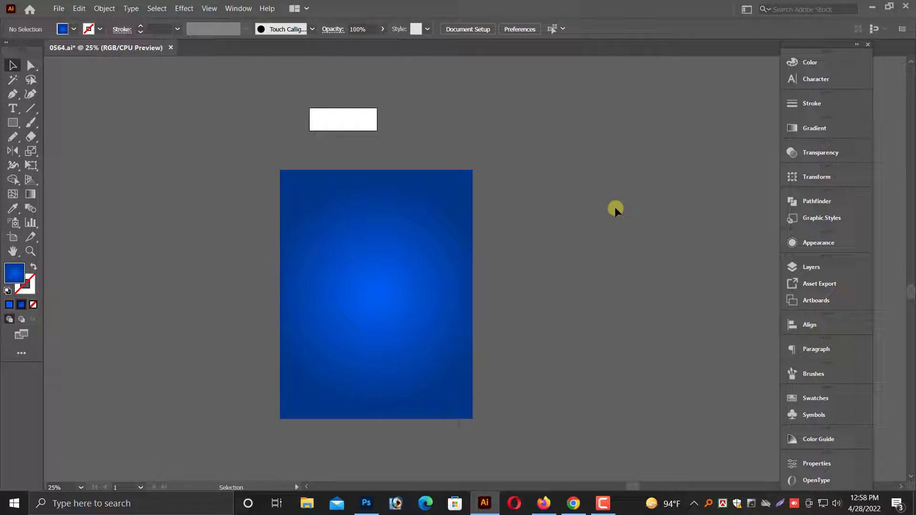
scroll(591, 222, "up", 2)
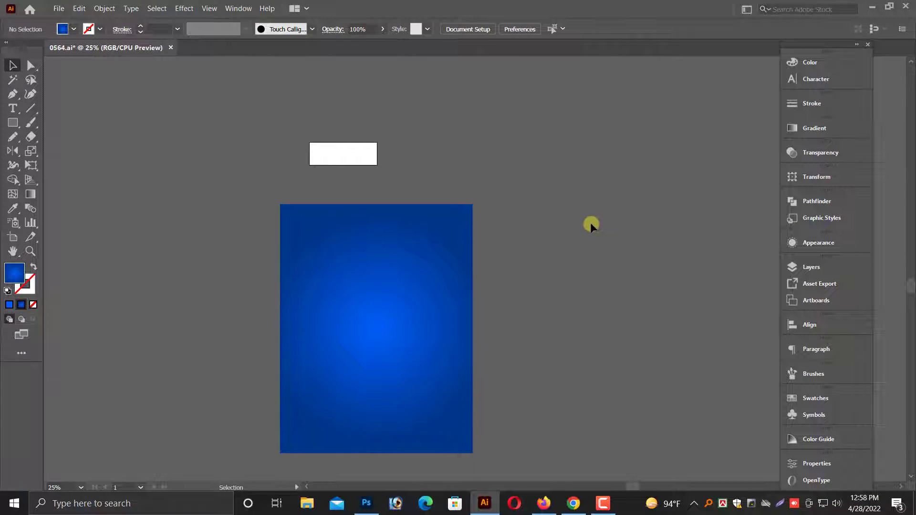
scroll(589, 222, "down", 2)
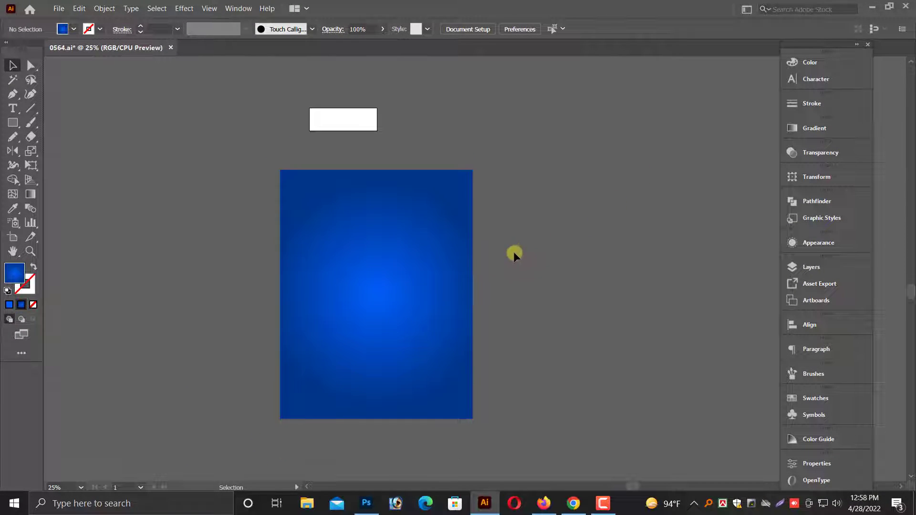
left_click(410, 252)
scroll(484, 241, "down", 1)
left_click(572, 231)
scroll(570, 228, "up", 2)
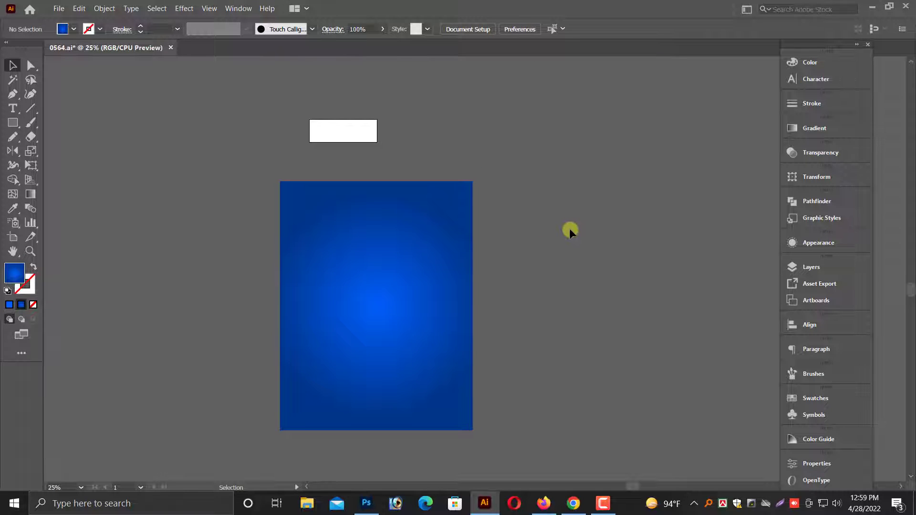
Move the blue poster rectangle up beside the small white artboard, closer to the prepared design elements.
key("ctrl+minus")
key("ctrl+minus")
scroll(525, 248, "up", 8)
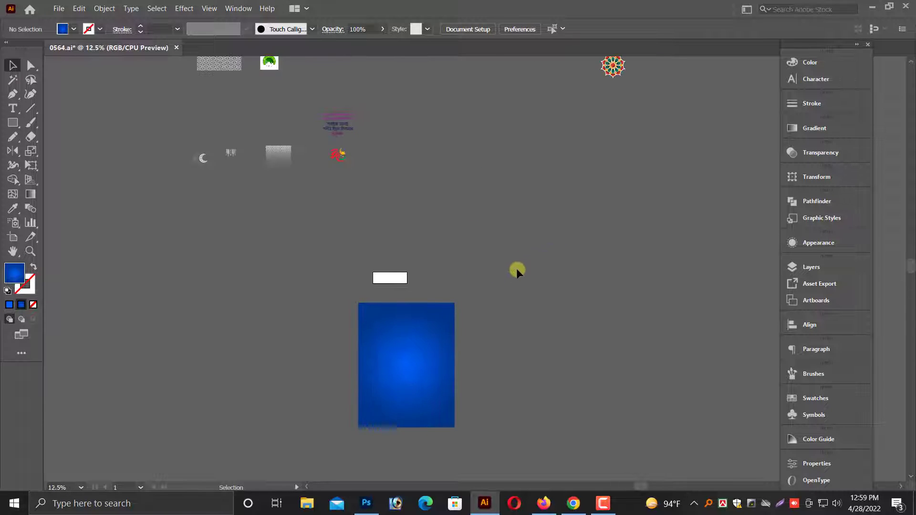
left_click_drag(405, 397, 468, 283)
scroll(468, 283, "up", 4)
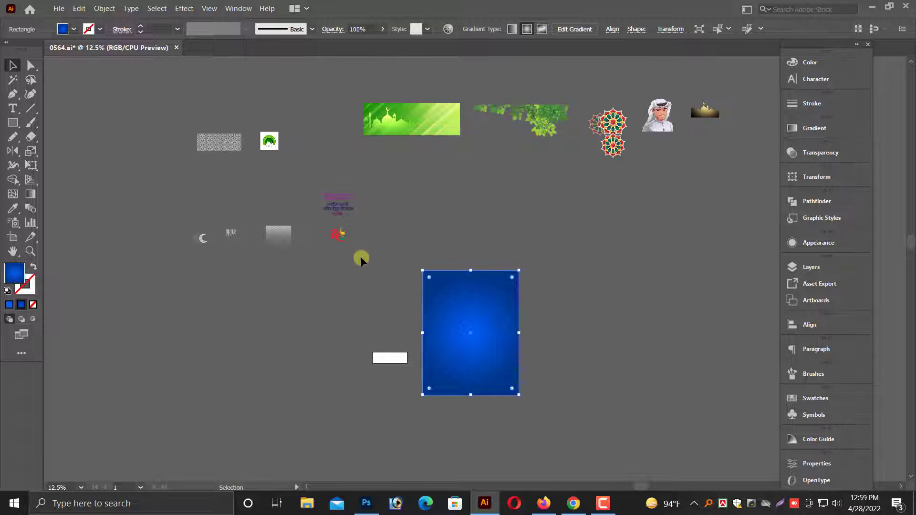
Enlarge the faded floral pattern group to slightly more than the poster's width and place it over the blue rectangle.
scroll(451, 238, "up", 2)
left_click(242, 225)
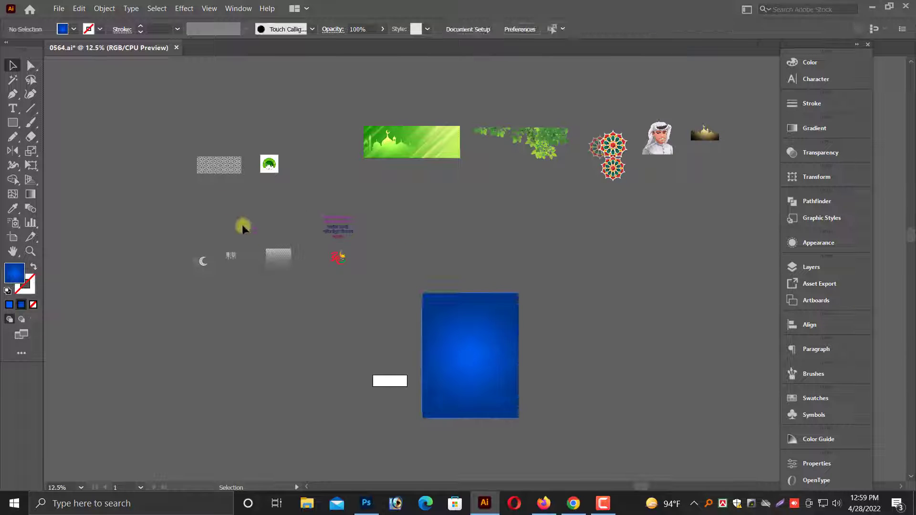
left_click(290, 276)
left_click_drag(291, 276, 372, 358)
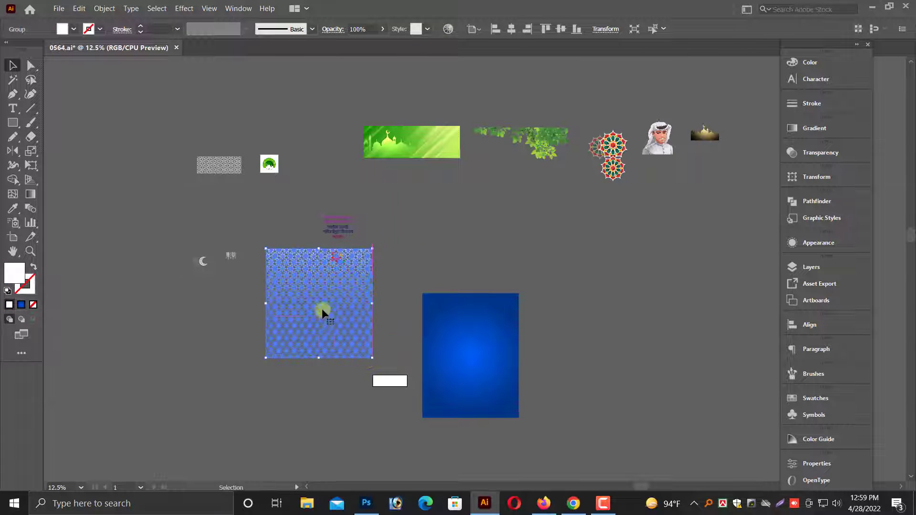
left_click_drag(313, 308, 511, 350)
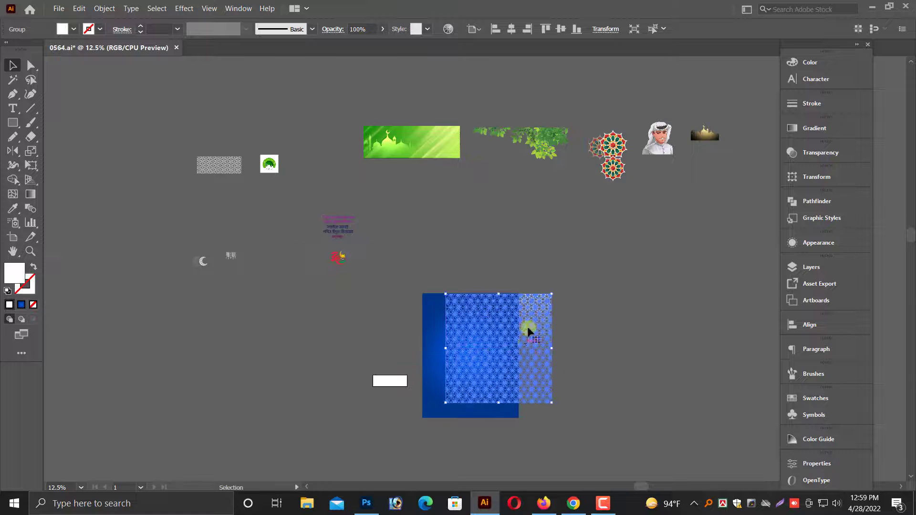
Send the blue gradient rectangle to the back, behind the floral pattern.
left_click(581, 314)
left_click_drag(330, 281, 236, 283)
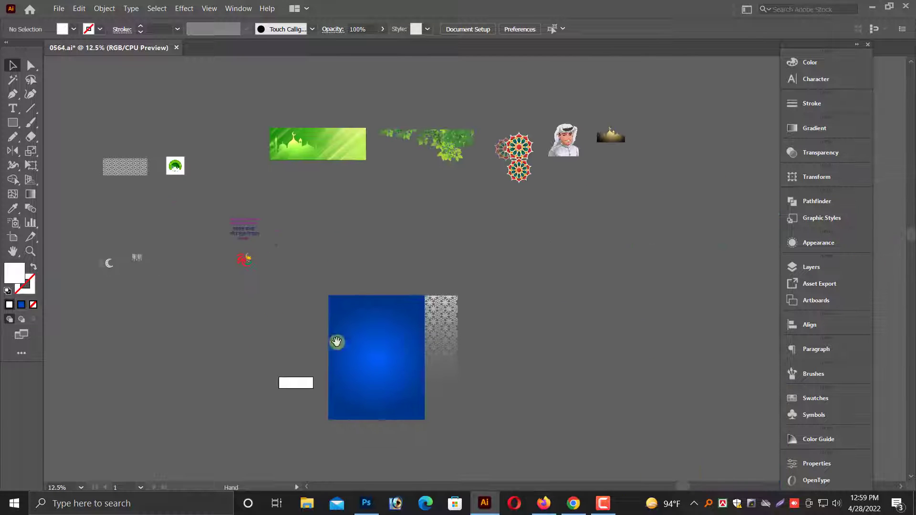
left_click(396, 382)
key("ctrl+0")
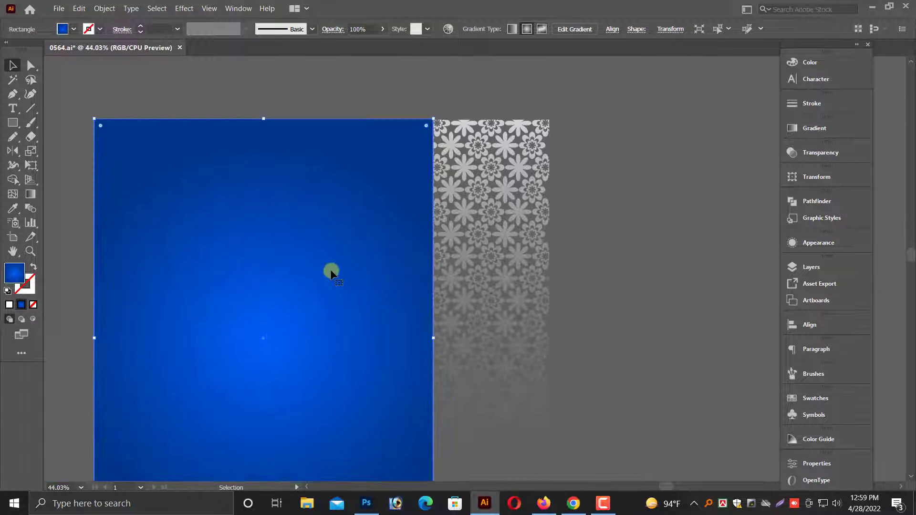
right_click(329, 268)
mouse_move(369, 218)
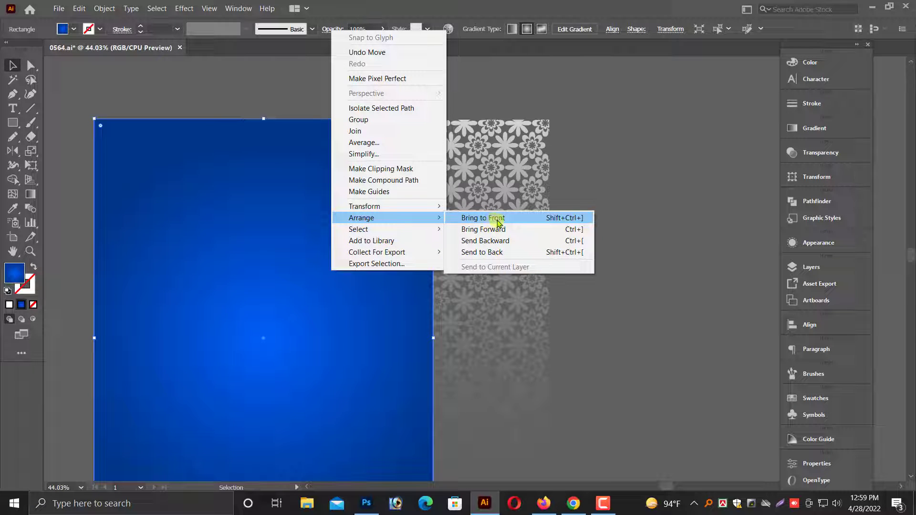
left_click(497, 252)
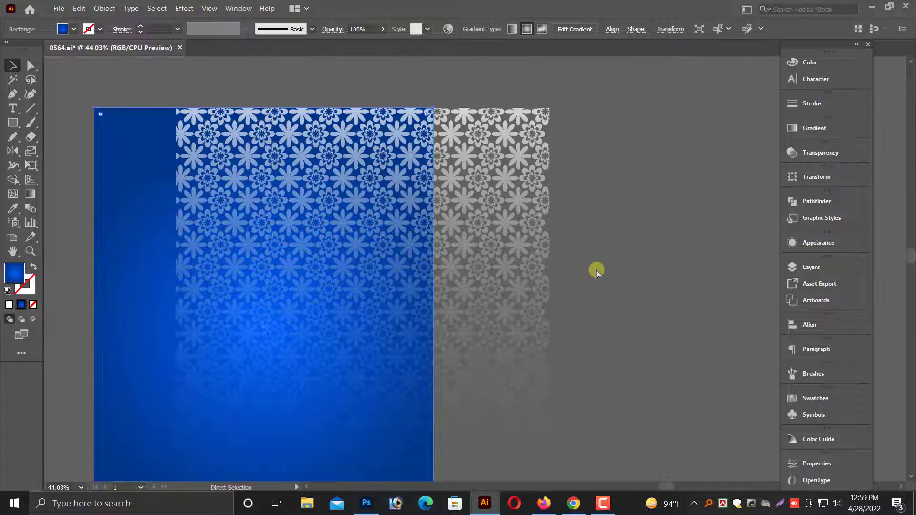
key("ctrl+minus")
double_click(664, 302)
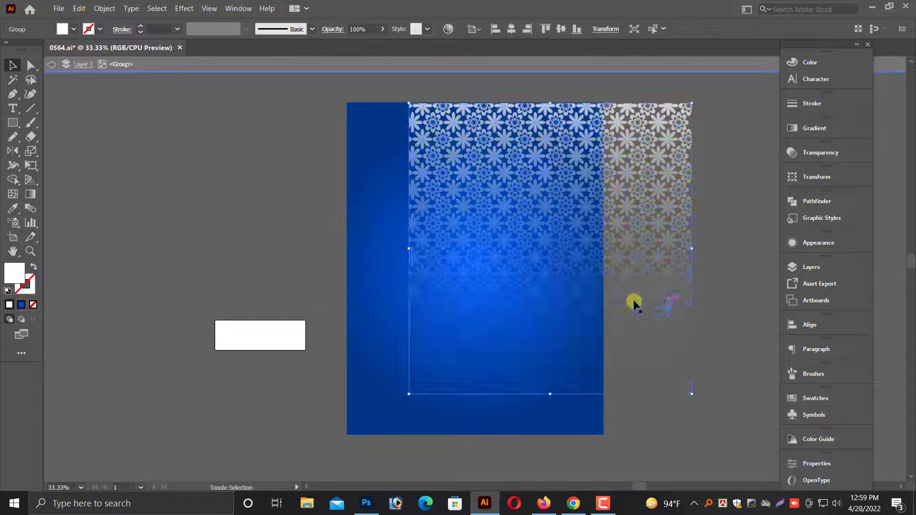
left_click(667, 394)
double_click(673, 431)
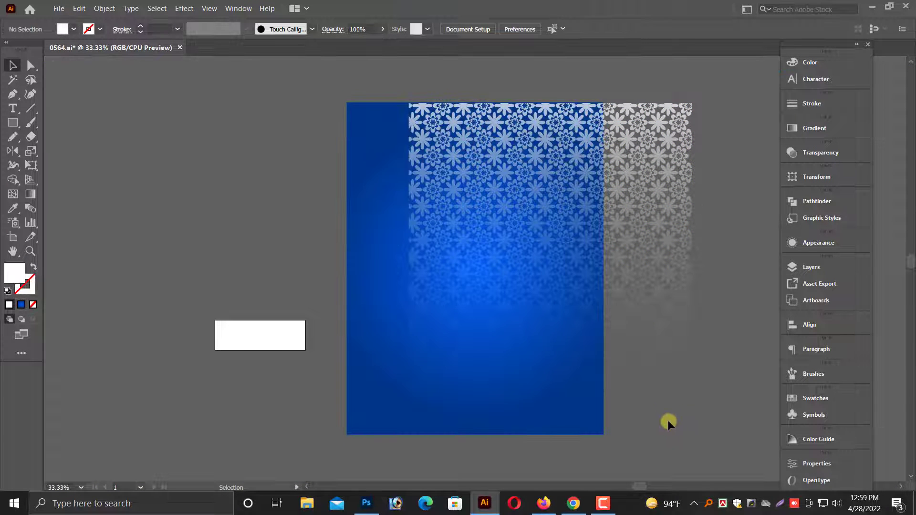
Align the floral pattern with the poster's upper-left corner and scale it down to the poster's width.
left_click_drag(658, 316, 615, 327)
left_click(667, 416)
left_click(631, 365)
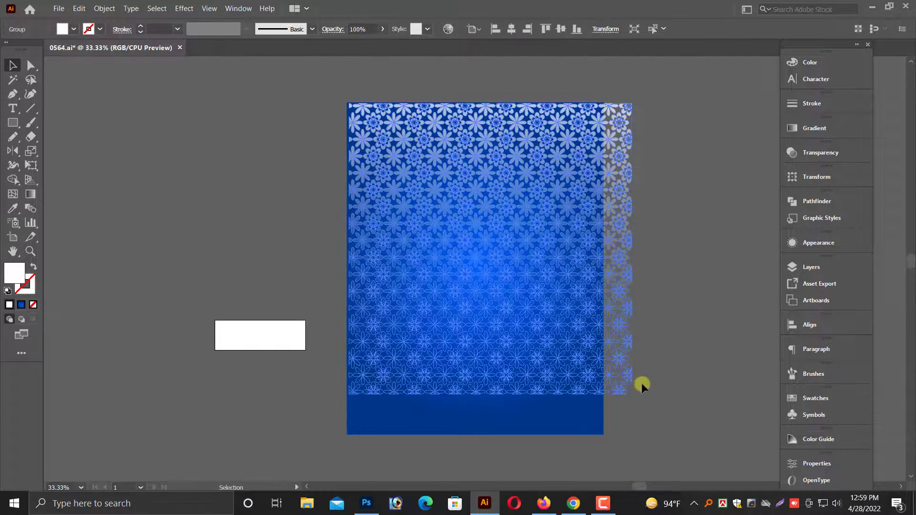
left_click_drag(631, 395, 604, 374)
left_click(631, 374)
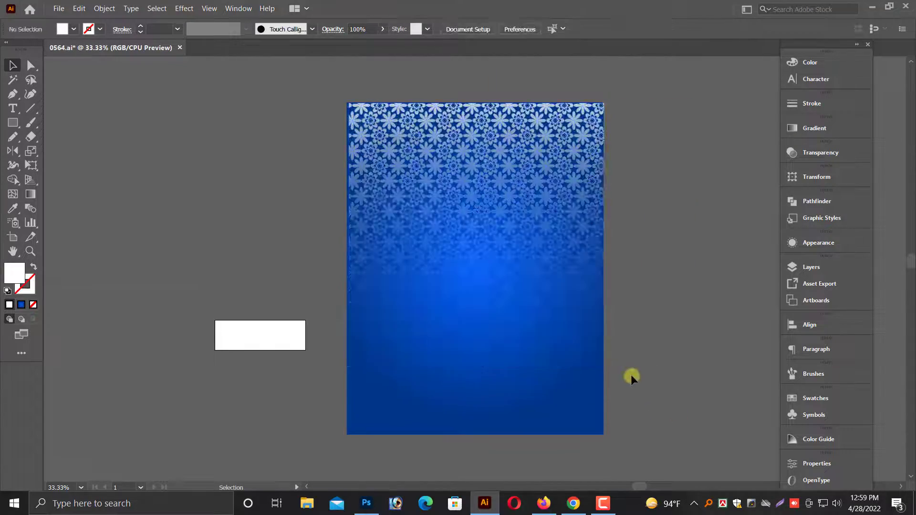
Set the opacity of the faded floral pattern group over the poster to 50%.
key("ctrl+z")
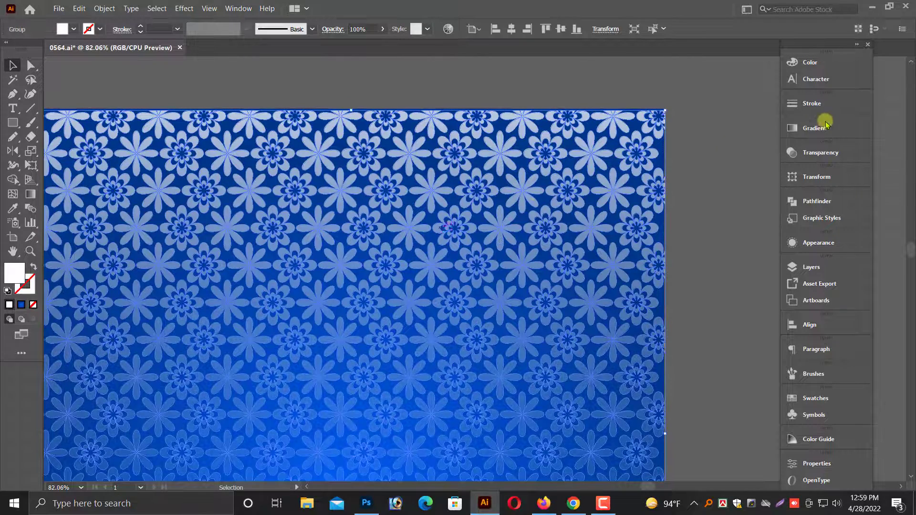
scroll(685, 219, "up", 2)
scroll(706, 186, "down", 7)
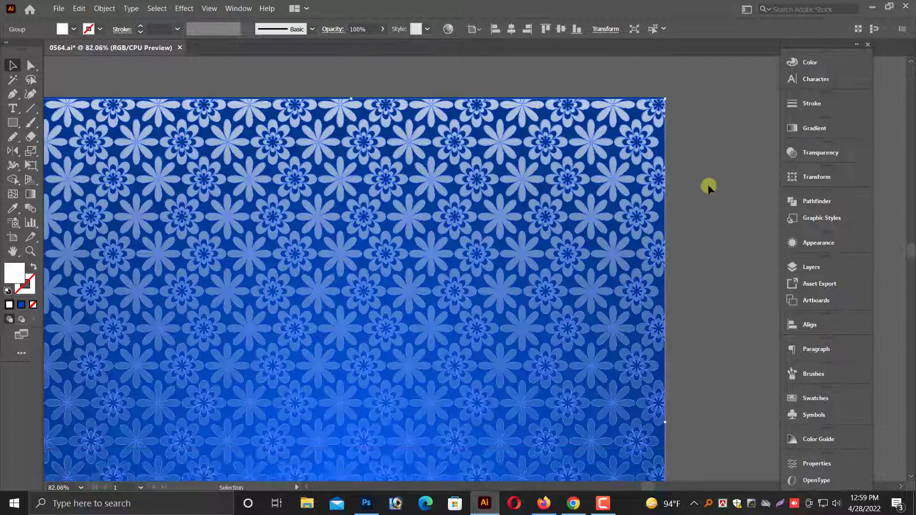
left_click(820, 153)
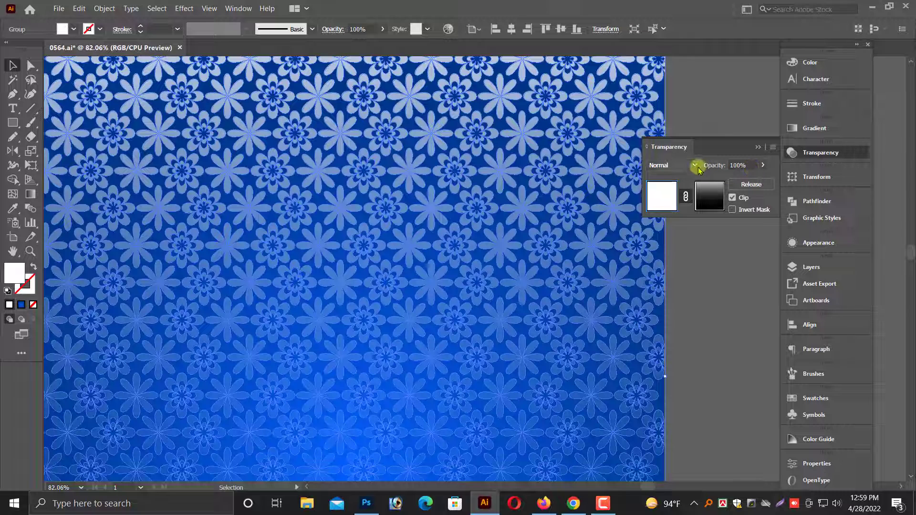
left_click(751, 163)
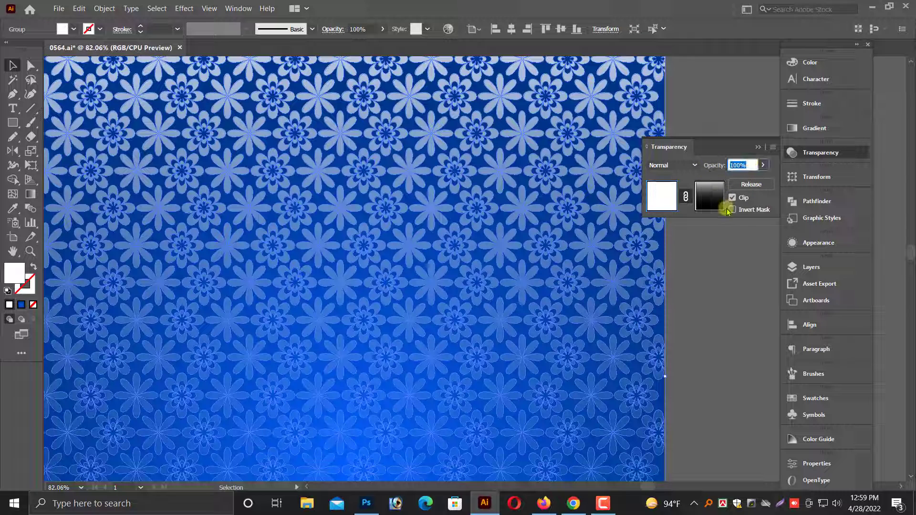
type("50")
key("Return")
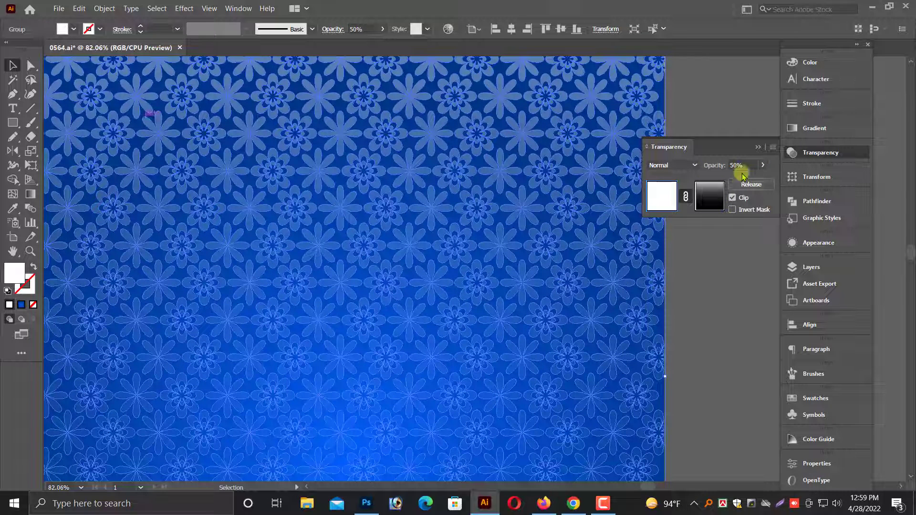
left_click(713, 310)
key("ctrl+minus")
key("ctrl+minus")
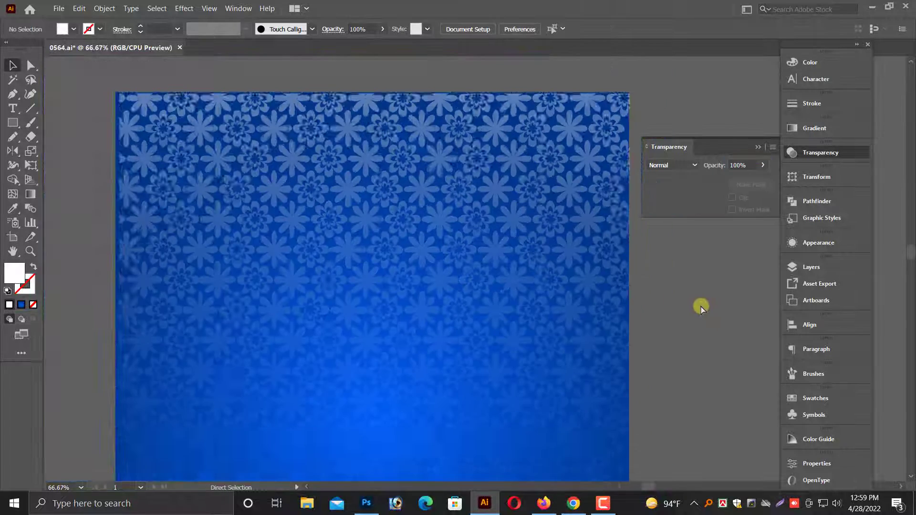
Stretch the floral pattern to the poster's upper-left corner, making it about 17.03 x 17.42 in.
left_click(443, 276)
left_click_drag(268, 111, 299, 111)
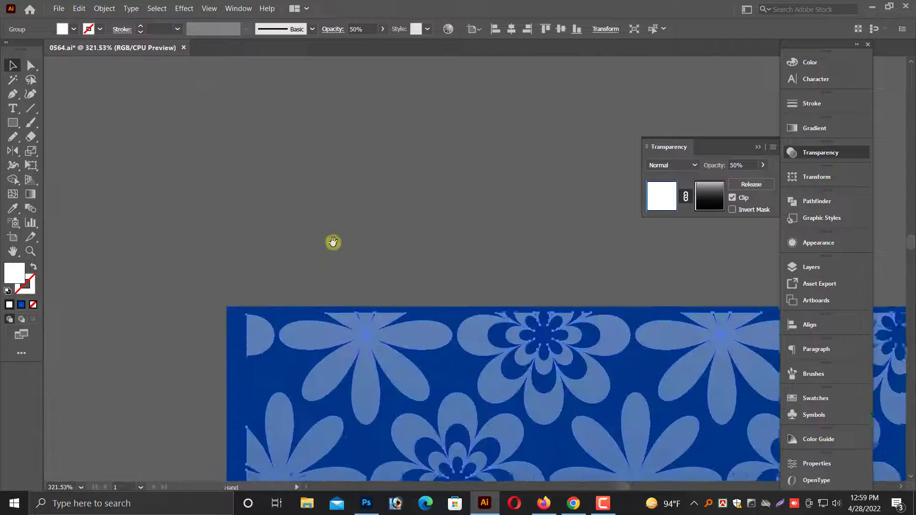
left_click_drag(244, 316, 230, 309)
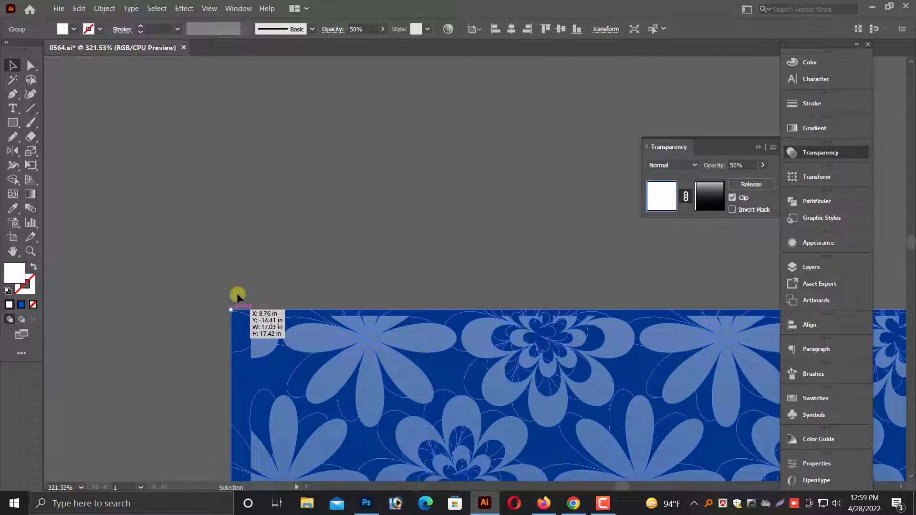
left_click(245, 271)
key("ctrl+minus")
key("ctrl+minus")
key("ctrl+minus")
key("ctrl+minus")
key("ctrl+minus")
key("ctrl+minus")
key("ctrl+minus")
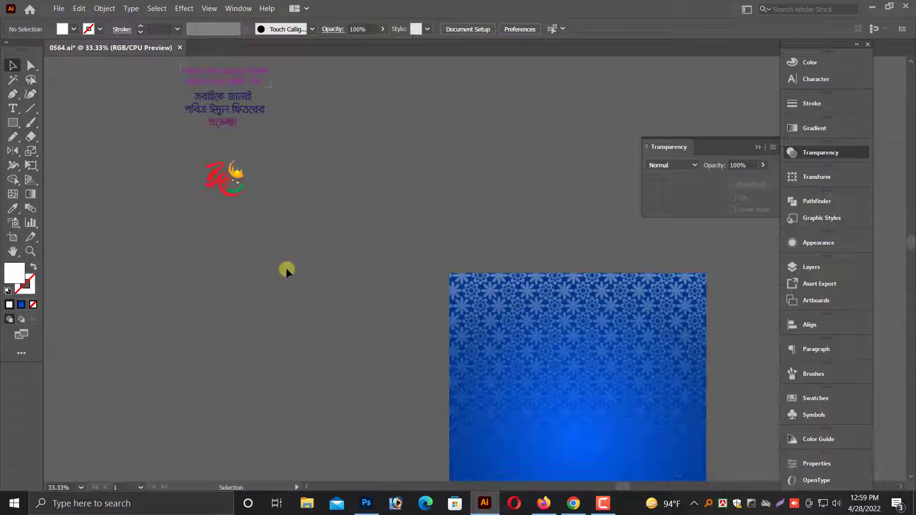
Select the blue gradient rectangle together with the floral pattern and lock both in place.
left_click_drag(430, 351, 239, 192)
scroll(212, 224, "up", 2)
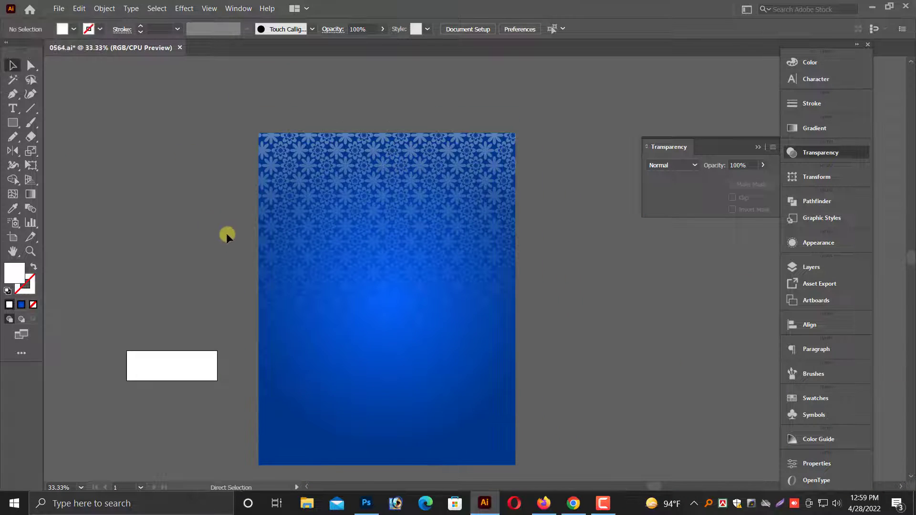
key("ctrl+minus")
left_click_drag(283, 170, 291, 272)
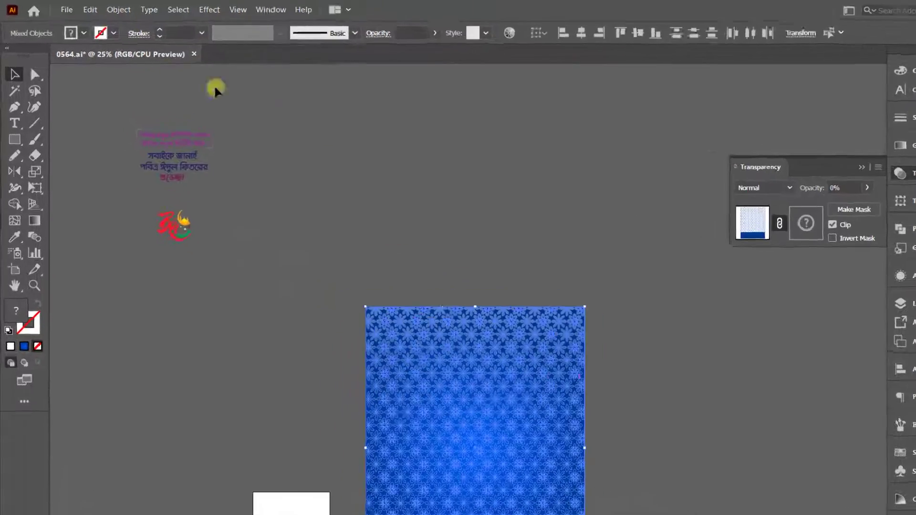
left_click(104, 9)
mouse_move(211, 148)
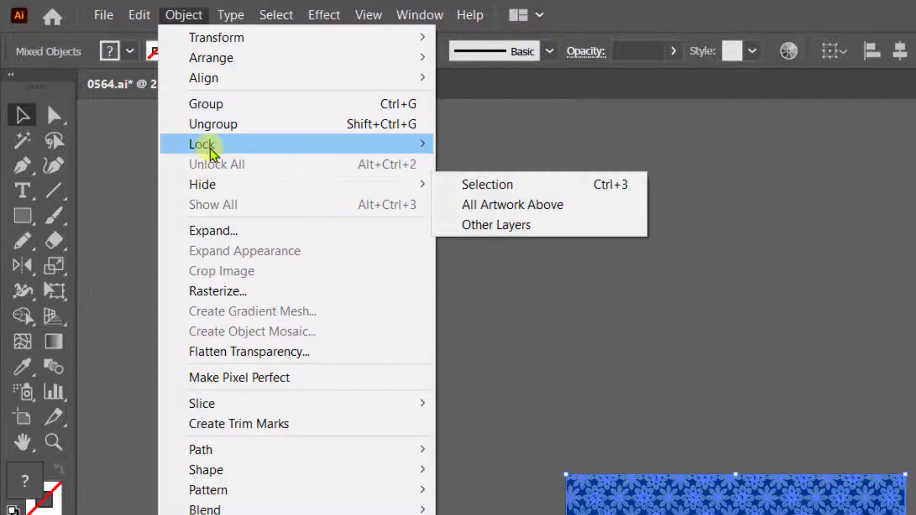
left_click(477, 184)
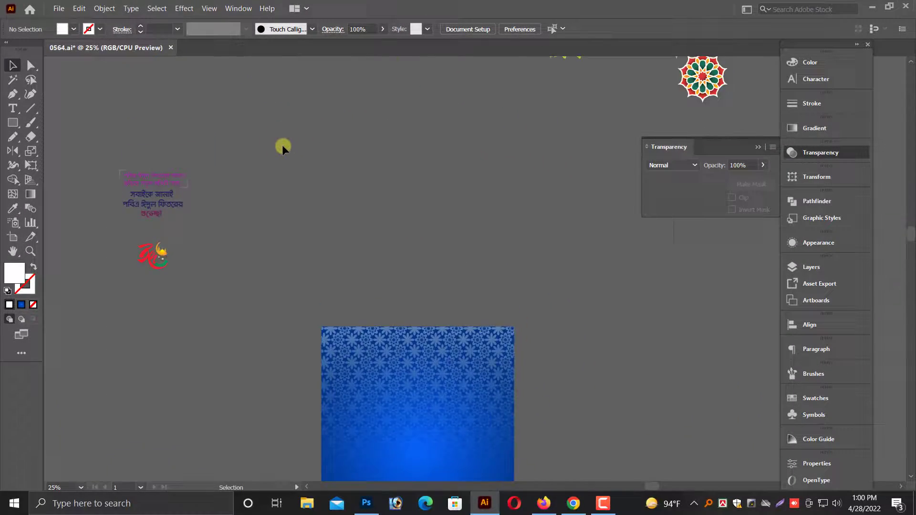
scroll(284, 146, "up", 1)
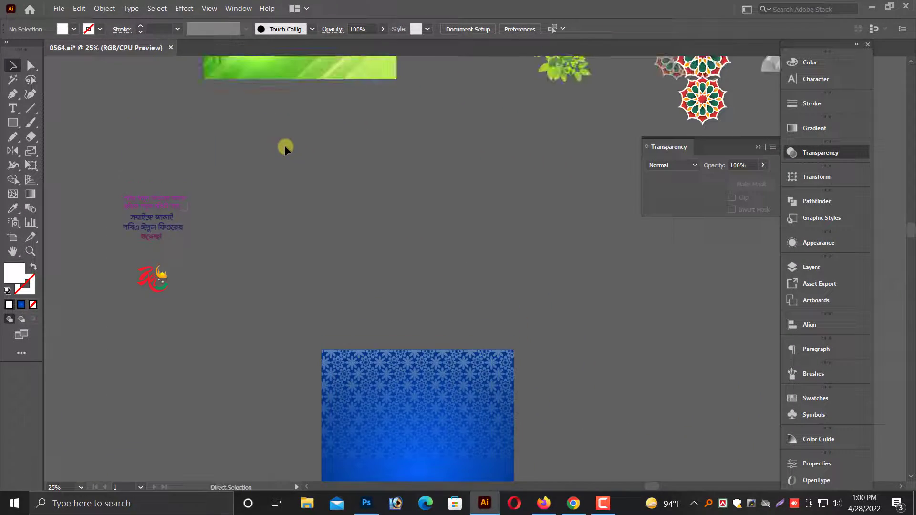
Enlarge the white hanging stars and moons group to about 9.27 x 6.55 in and place it over the poster's upper-left area.
key("ctrl+minus")
left_click(120, 274)
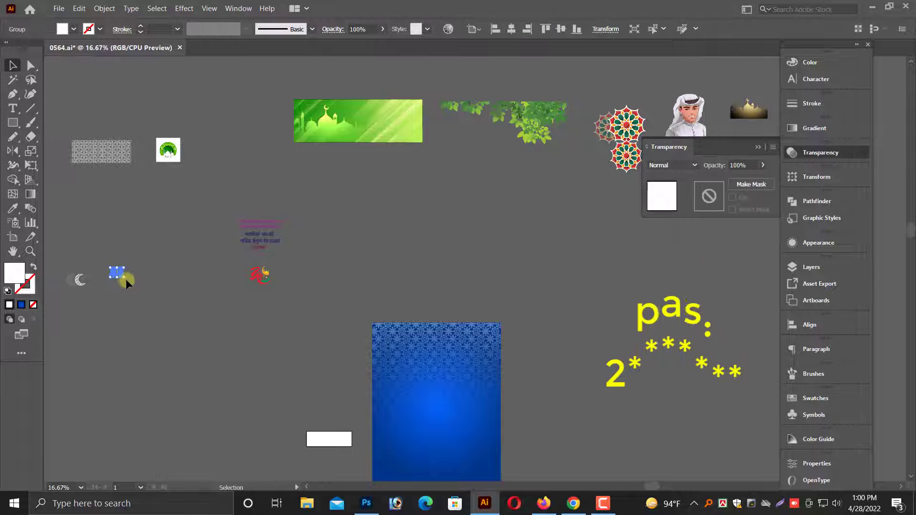
left_click_drag(124, 277, 256, 382)
left_click_drag(186, 357, 441, 352)
right_click(454, 216)
left_click(372, 287)
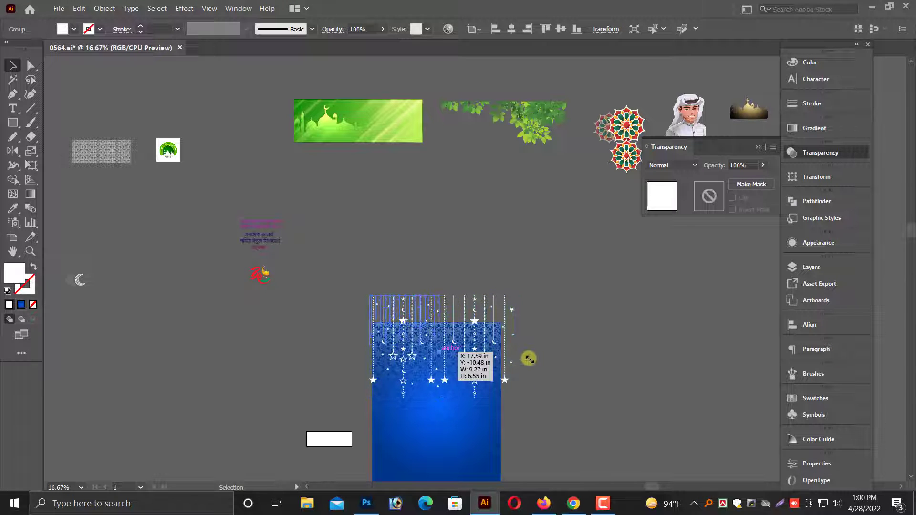
left_click_drag(564, 361, 565, 360)
left_click_drag(534, 326, 720, 294)
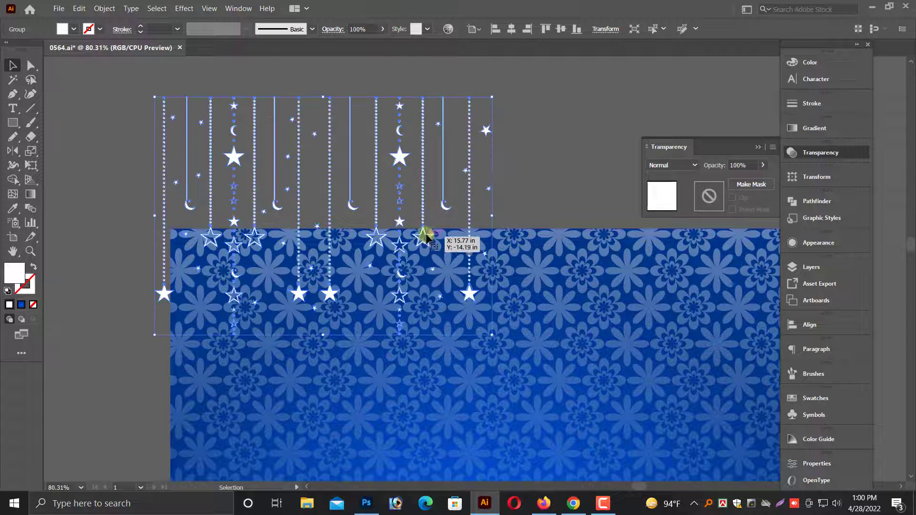
left_click_drag(426, 249, 448, 365)
left_click(469, 125)
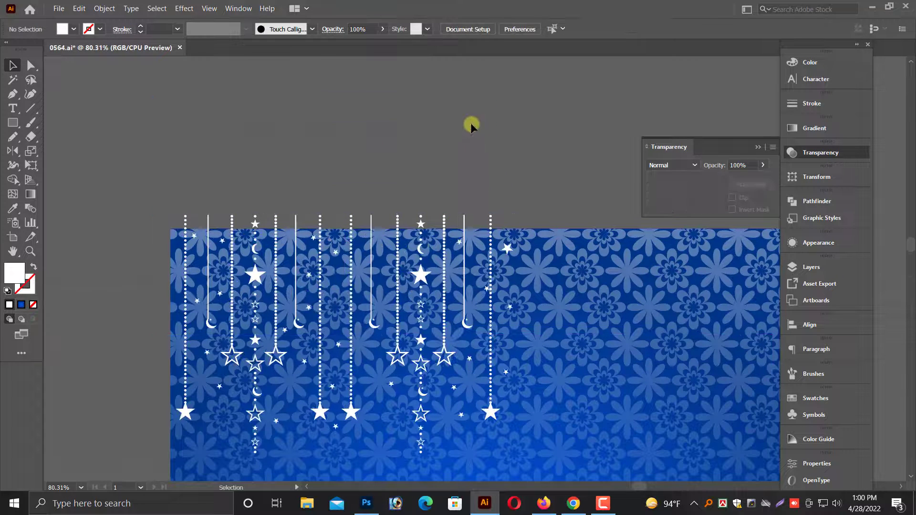
Apply the Overlay blend mode to the hanging stars group.
left_click(401, 251)
left_click(672, 165)
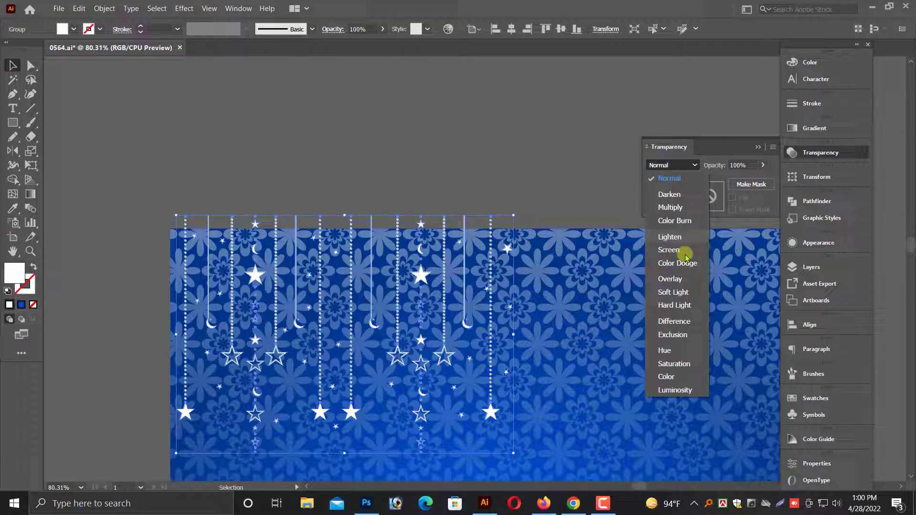
left_click(674, 279)
left_click(548, 157)
scroll(528, 186, "down", 2)
Move the hanging stars group slightly down and left so its strings start at the poster's upper edge.
left_click_drag(352, 373, 352, 389)
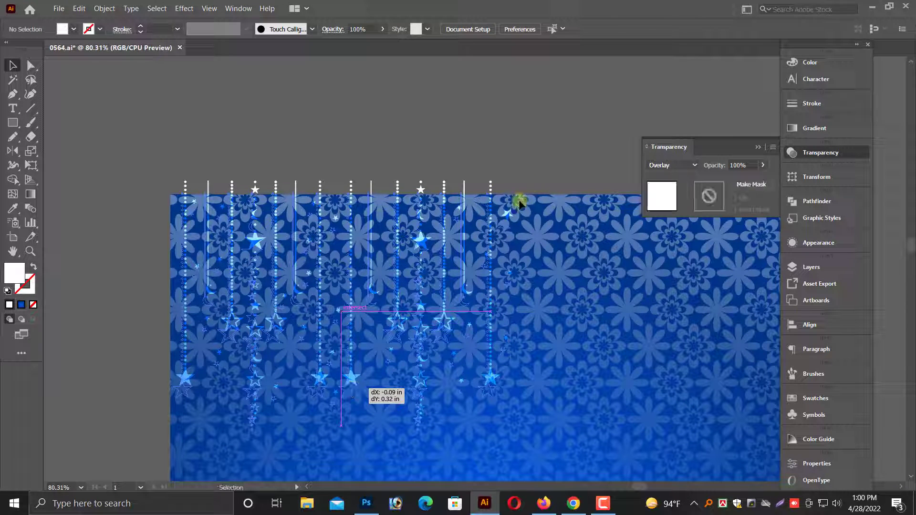
left_click(536, 149)
scroll(444, 272, "down", 1)
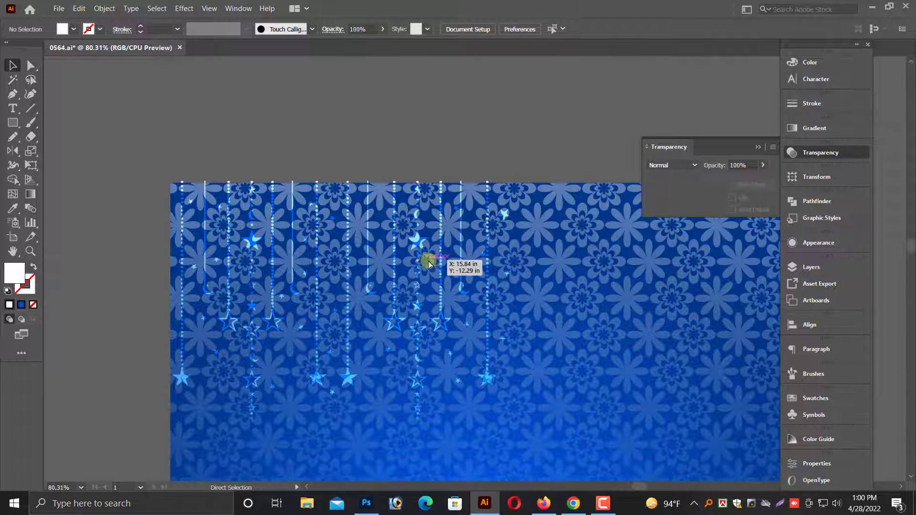
key("ctrl+minus")
key("ctrl+minus")
scroll(429, 262, "down", 1)
scroll(589, 303, "up", 4)
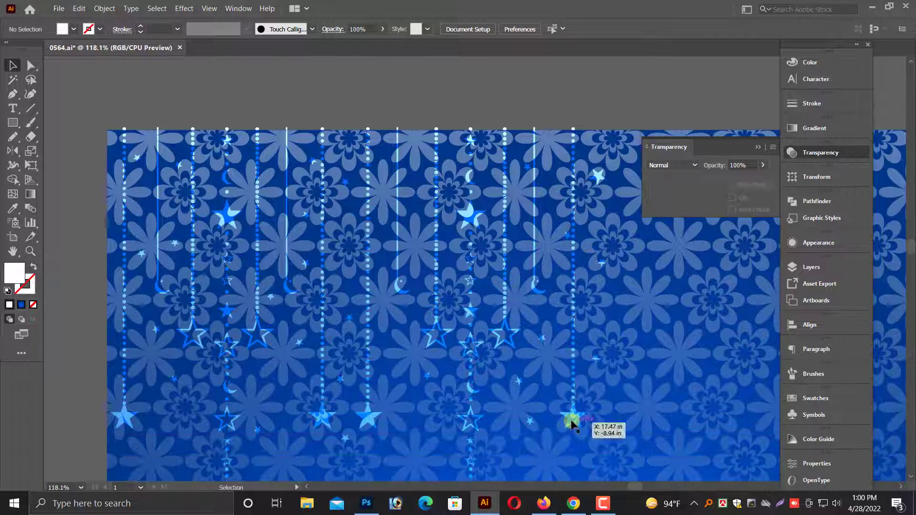
Try the Color Burn and Color Dodge blend modes on the hanging stars group.
left_click(571, 423)
left_click(678, 168)
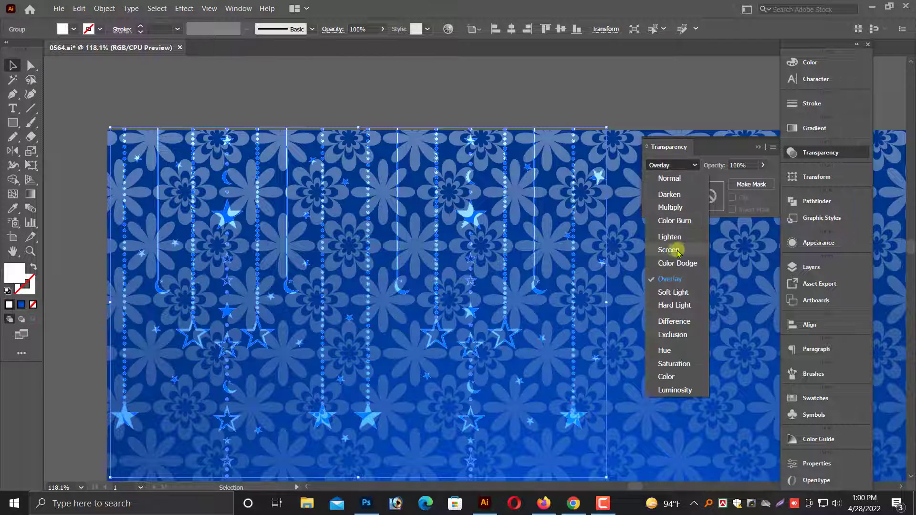
left_click(670, 220)
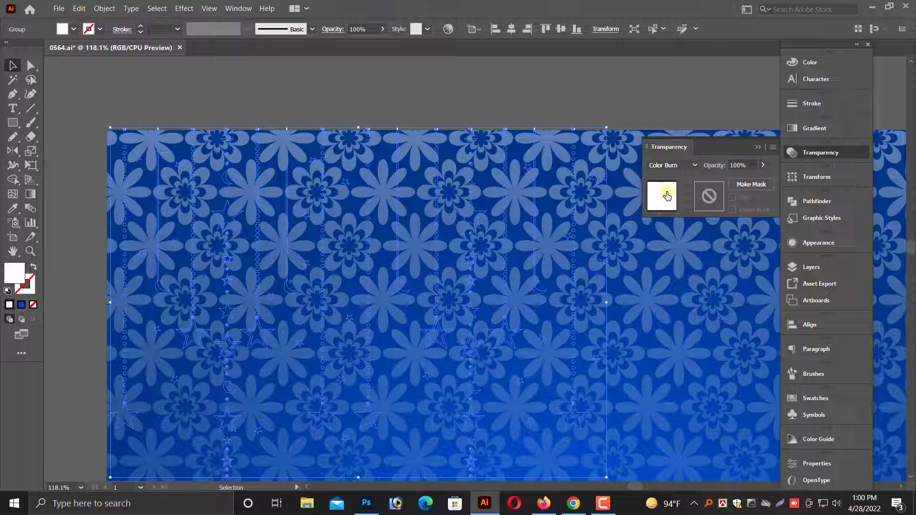
left_click(675, 166)
left_click(677, 266)
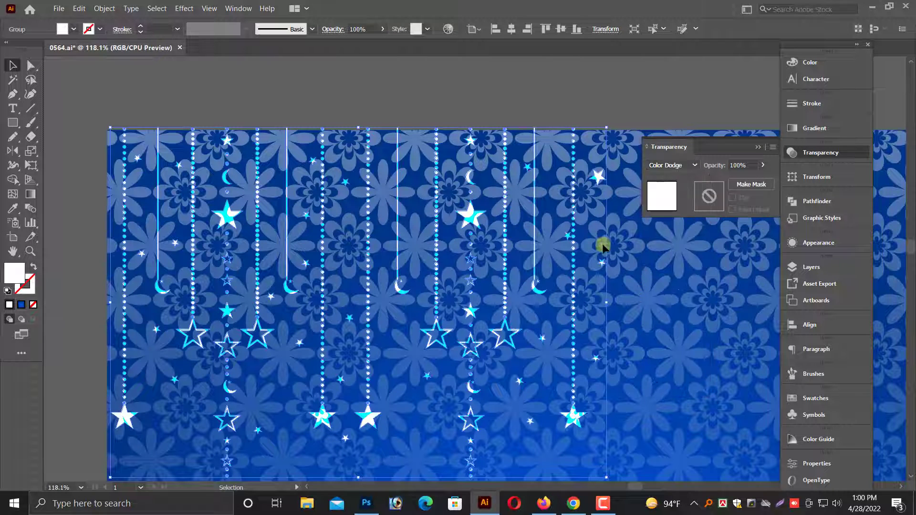
Set the hanging stars group's blend mode to Soft Light and deselect it.
left_click(677, 167)
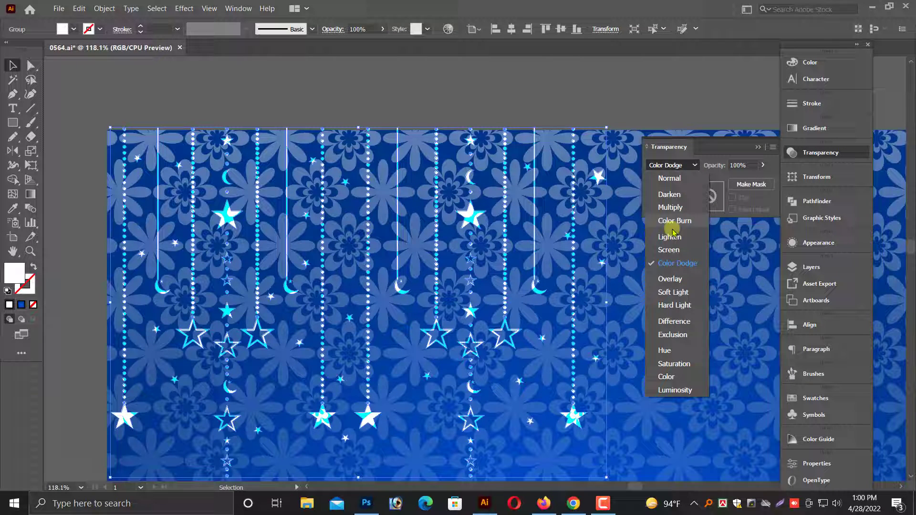
left_click(683, 293)
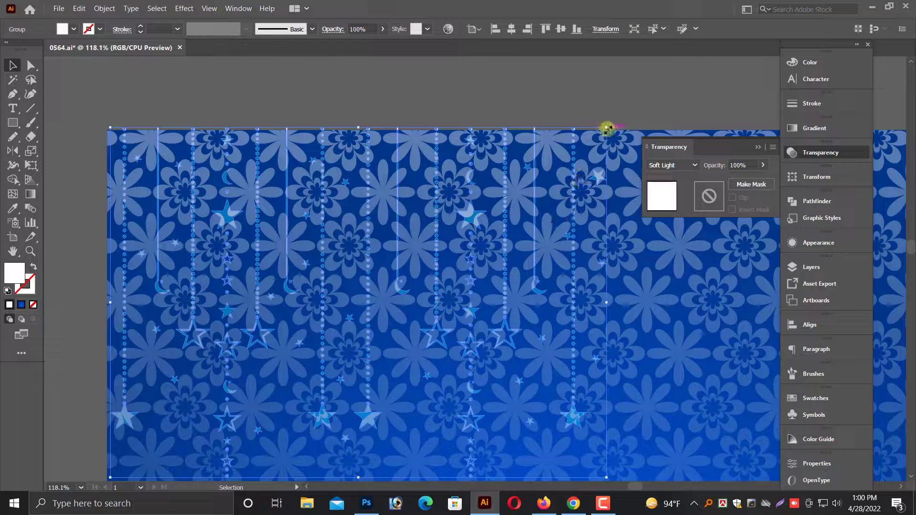
left_click(611, 110)
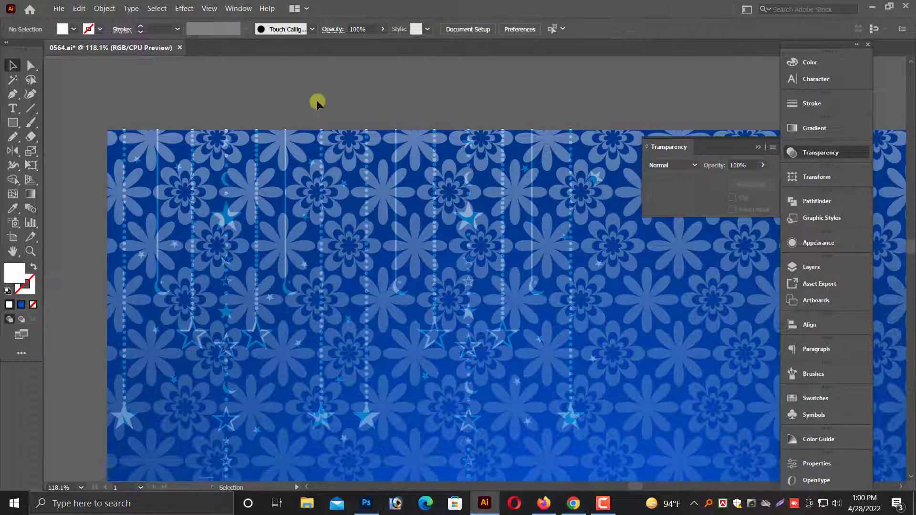
Scale the hanging stars group down to about 8.23 x 5.81 in, keeping it at the poster's upper-left corner.
key("ctrl+minus")
key("ctrl+minus")
key("ctrl+minus")
left_click_drag(404, 155, 199, 146)
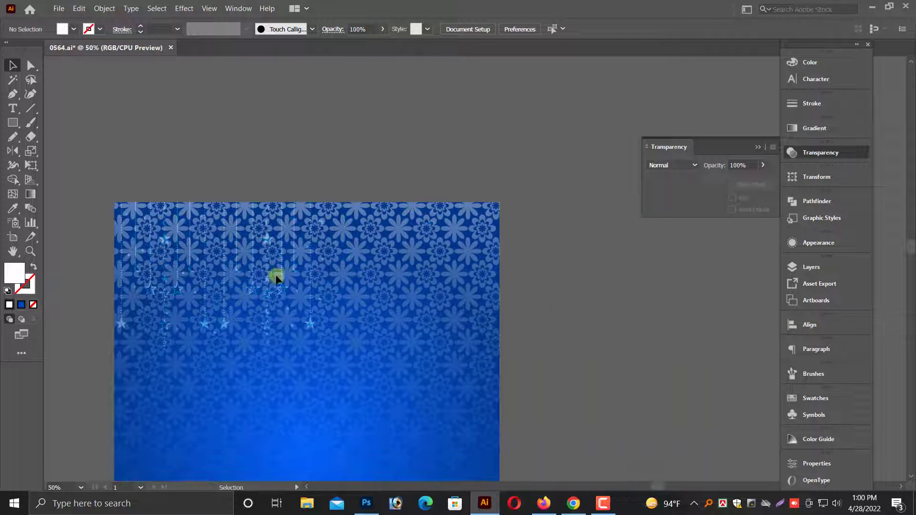
left_click(311, 327)
left_click_drag(325, 351, 307, 332)
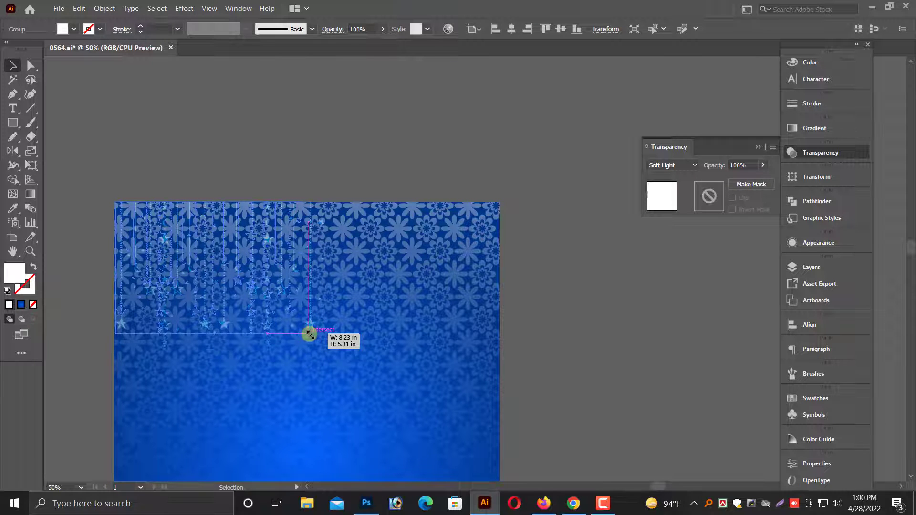
left_click(376, 152)
key("ctrl+minus")
scroll(398, 270, "down", 3)
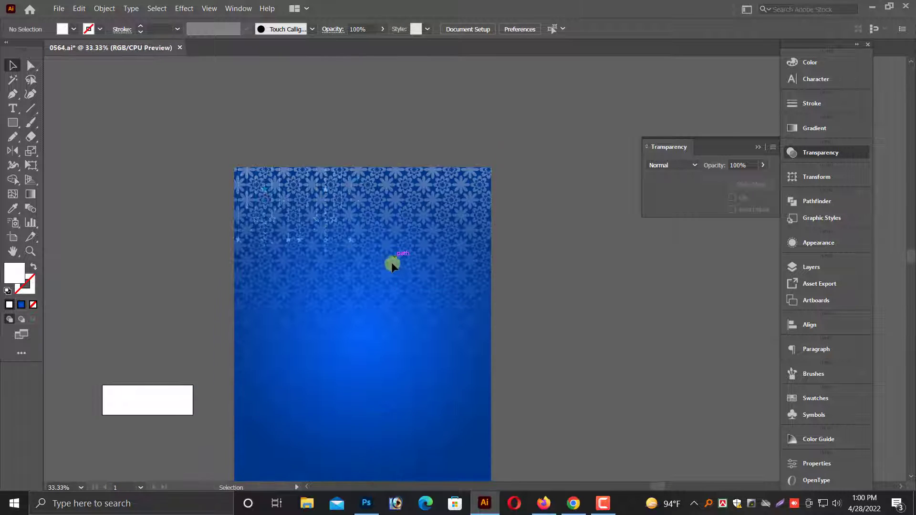
Unlock all objects and rotate the floral pattern 90° clockwise so it fades toward the poster's left side.
left_click(104, 9)
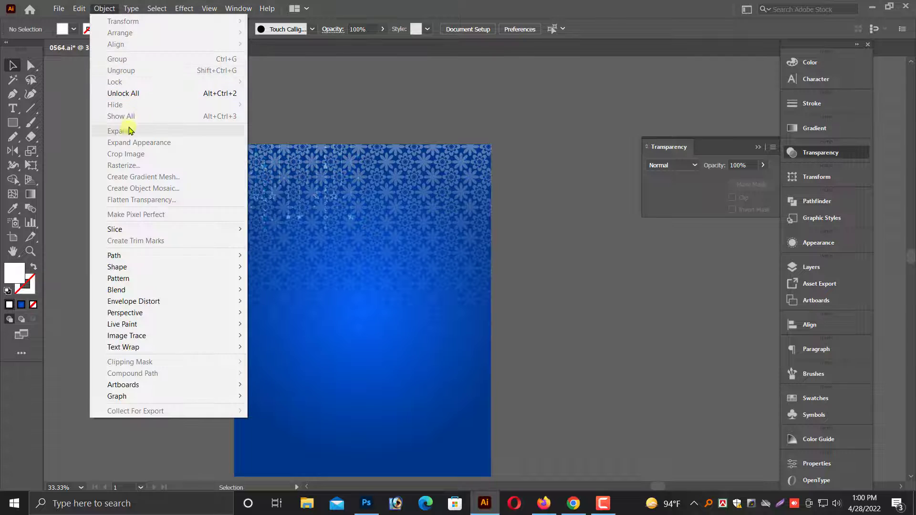
left_click(172, 90)
left_click(391, 191)
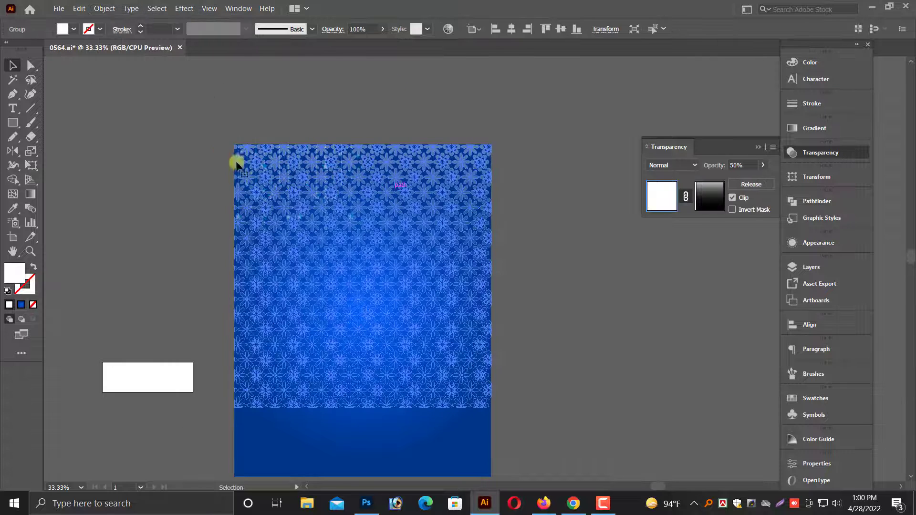
left_click(549, 207)
scroll(443, 237, "down", 1)
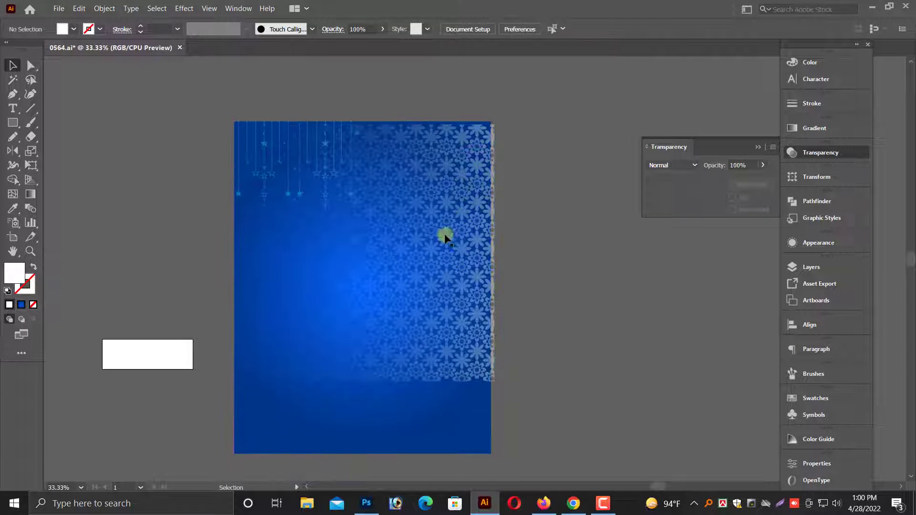
Lower the rotated floral pattern on the poster and fit its dense side flush with the poster's right edge.
left_click(416, 252)
left_click_drag(428, 259, 492, 281)
left_click(530, 276)
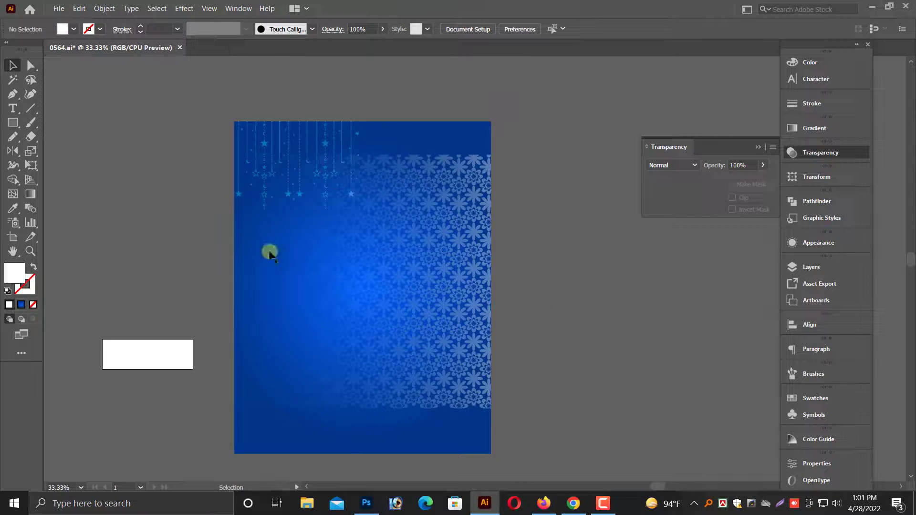
left_click_drag(696, 328, 696, 328)
left_click_drag(481, 248, 497, 315)
scroll(425, 305, "down", 7)
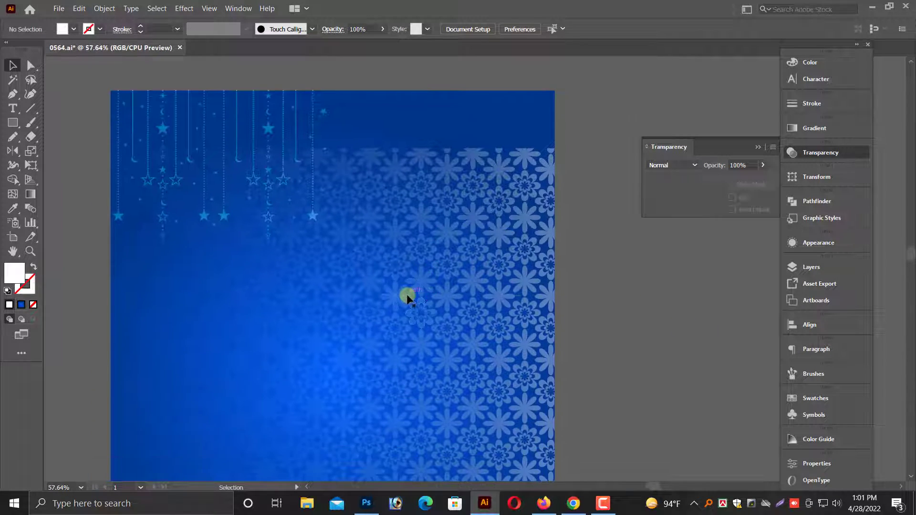
Move the floral pattern up to the poster's top edge and fit its dense side flush with the right edge.
left_click(414, 290)
left_click_drag(452, 207, 452, 176)
left_click(613, 271)
scroll(438, 231, "up", 2)
scroll(472, 309, "down", 6)
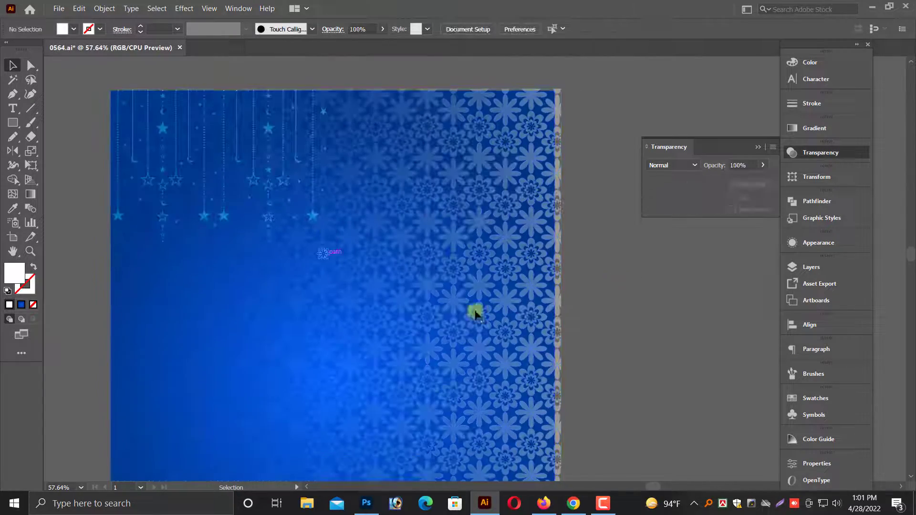
left_click(516, 309)
left_click_drag(559, 263, 556, 261)
left_click(581, 295)
scroll(581, 295, "up", 6)
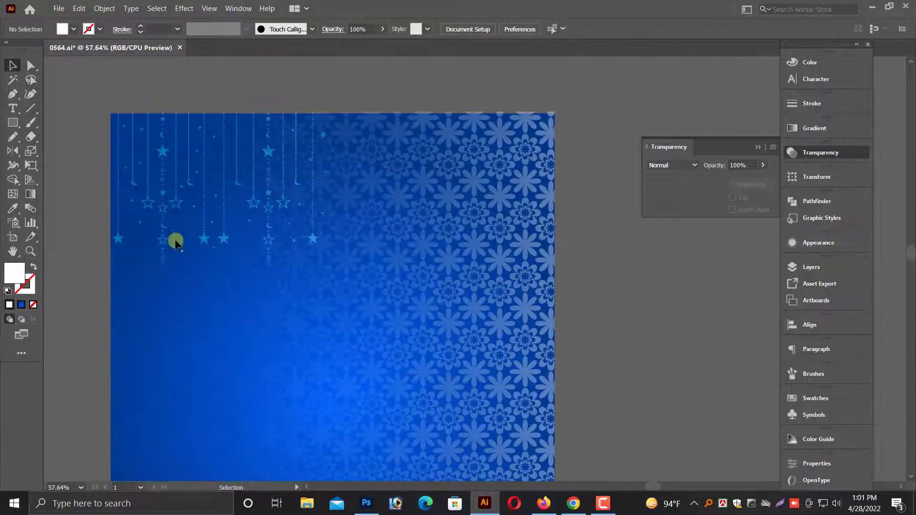
Scale the floral pattern's top edge down flush with the poster's top, making it about 16.96 x 16.76 in.
left_click_drag(153, 132, 600, 287)
left_click_drag(444, 251, 469, 317)
scroll(465, 286, "up", 3)
left_click(438, 260)
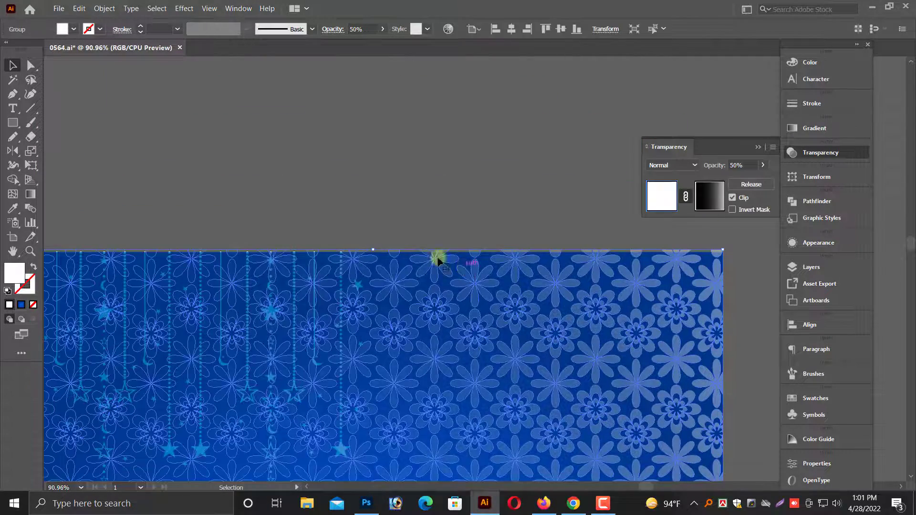
left_click_drag(375, 250, 375, 252)
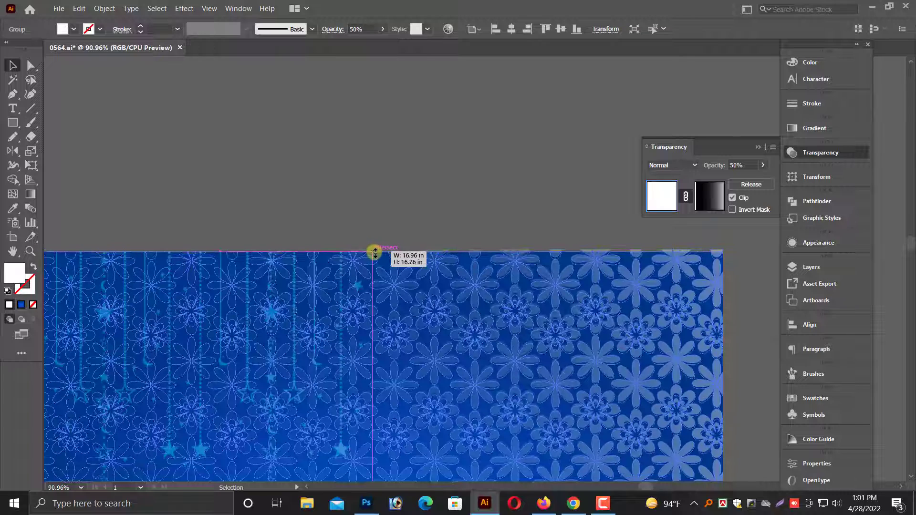
left_click(485, 209)
Select and lock the poster's gradient background and floral pattern.
key("ctrl+a")
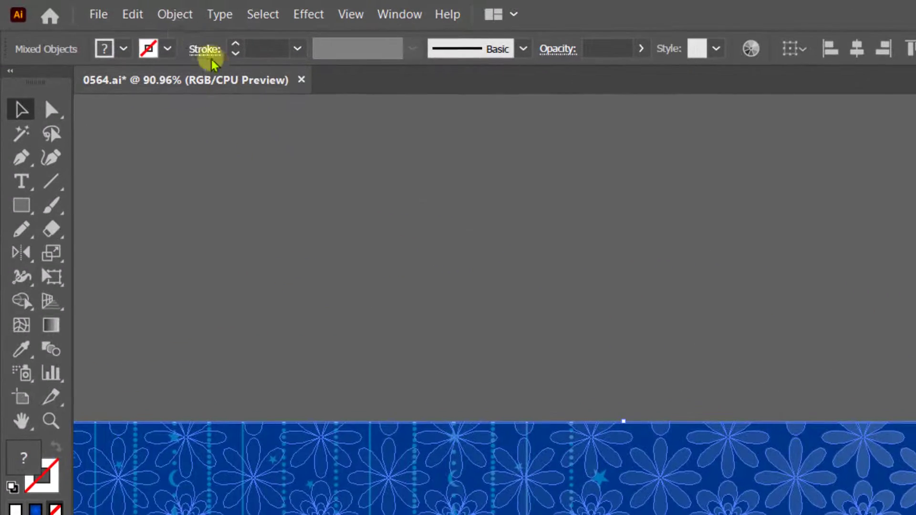
left_click(103, 10)
mouse_move(210, 176)
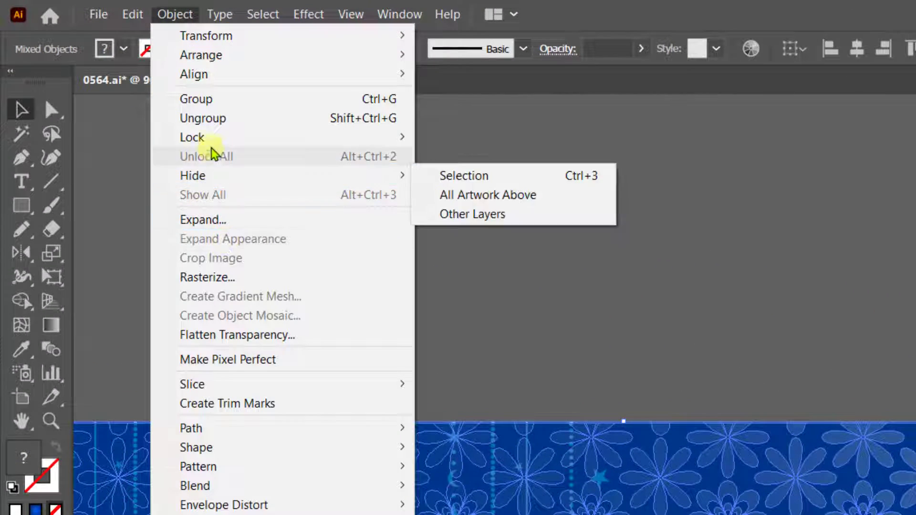
left_click(470, 137)
Duplicate the hanging stars group horizontally, 8.05 in to the right, along the poster's top edge.
scroll(255, 330, "down", 2)
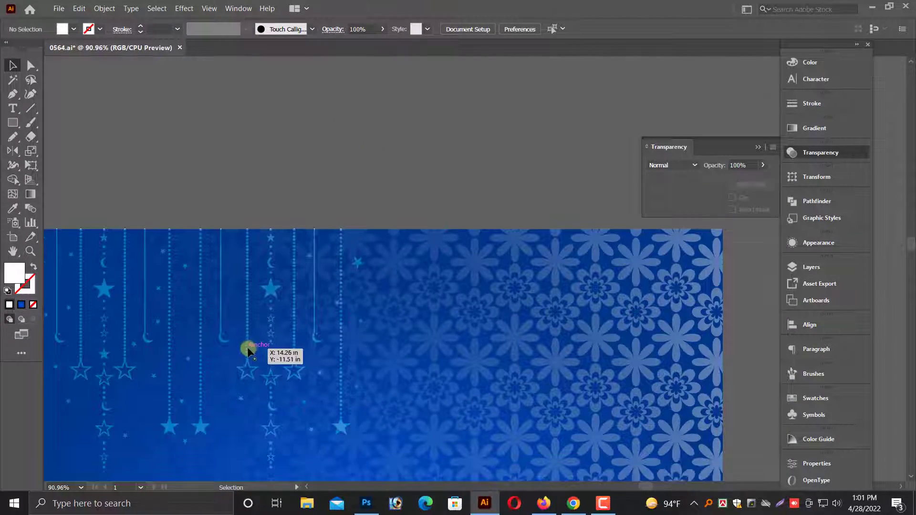
left_click_drag(248, 350, 578, 369)
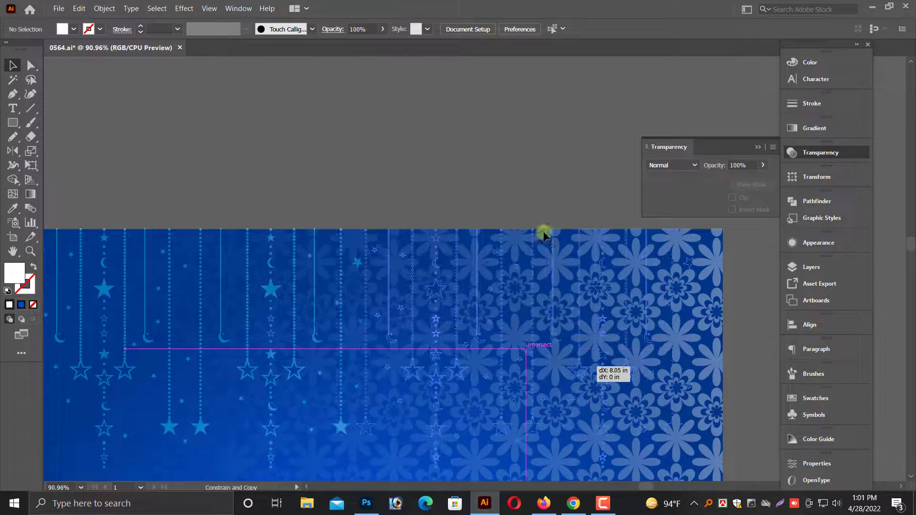
left_click(526, 162)
Bring the illustrated man in the white headscarf from the prepared elements onto the poster's lower-left area.
key("ctrl+minus")
scroll(536, 172, "down", 5)
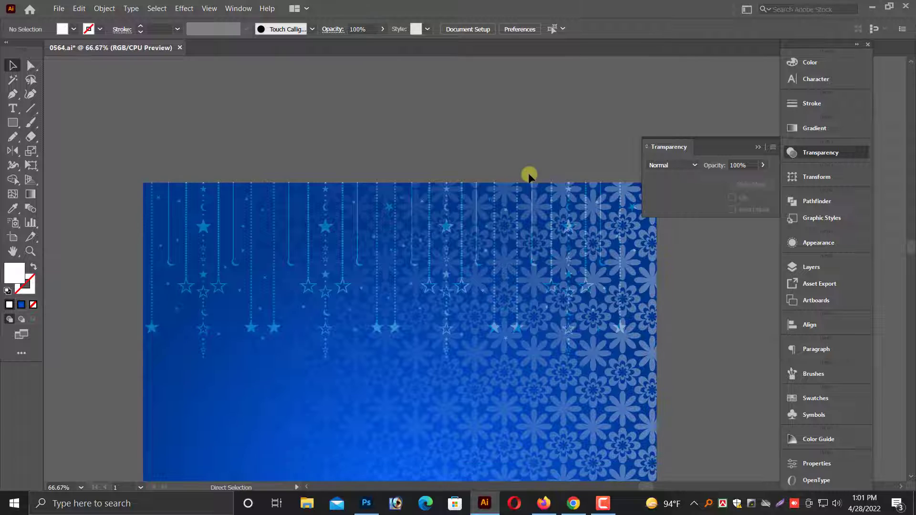
key("ctrl+minus")
scroll(473, 231, "down", 5)
key("ctrl+minus")
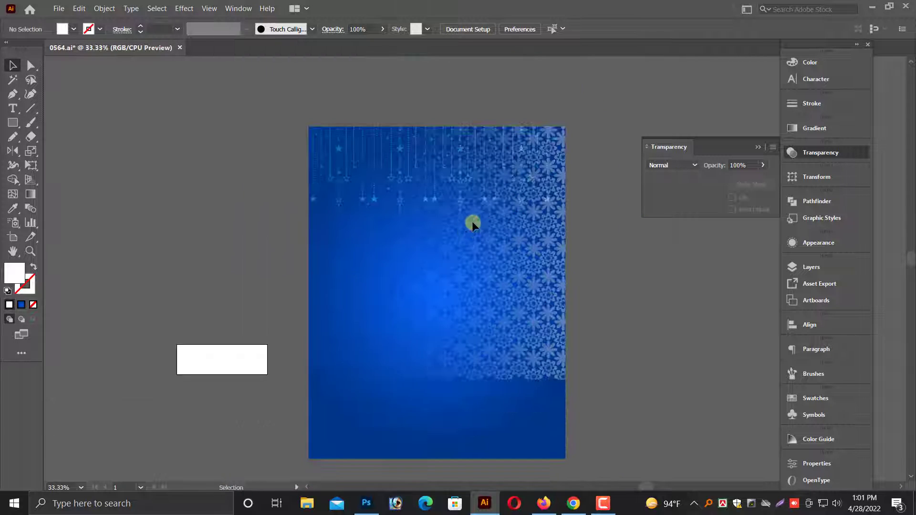
scroll(467, 305, "down", 2)
scroll(461, 299, "up", 3)
key("ctrl+minus")
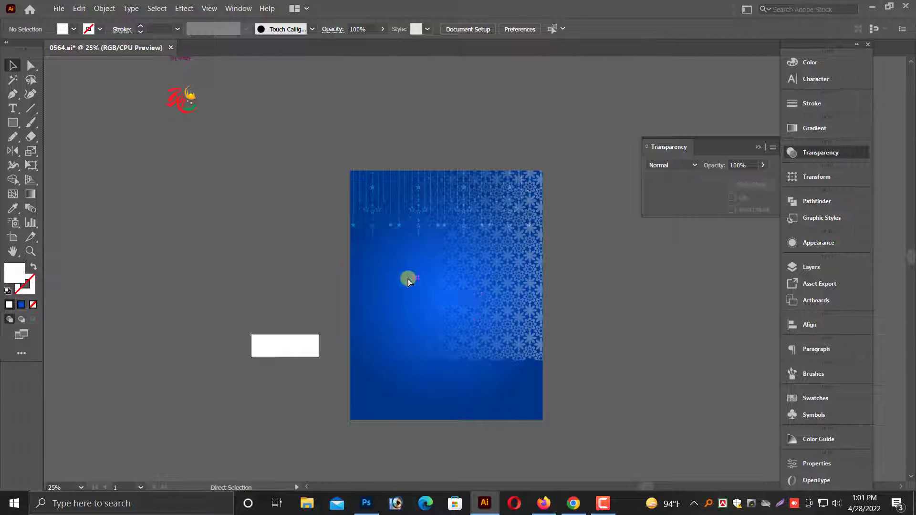
key("ctrl+minus")
scroll(405, 276, "up", 5)
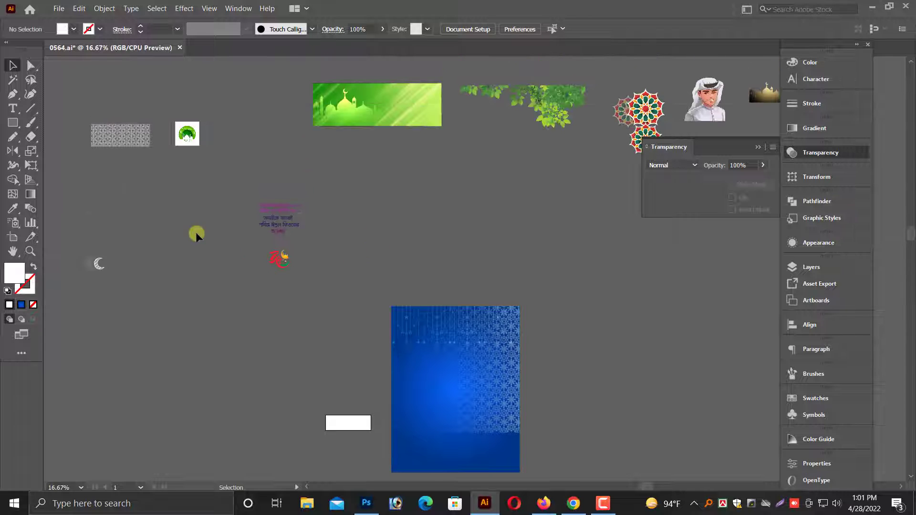
left_click(360, 253)
scroll(382, 247, "down", 1)
scroll(585, 178, "up", 1)
left_click_drag(714, 113, 396, 365)
scroll(401, 349, "up", 4)
left_click_drag(295, 309, 277, 266)
Enlarge the man's image to more than half the poster's width and seat it at the lower-left corner.
scroll(404, 327, "down", 2)
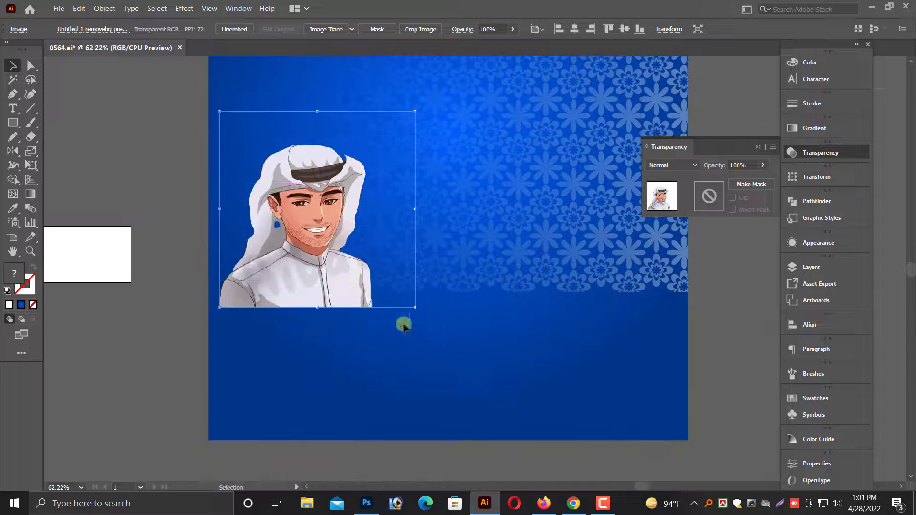
left_click_drag(416, 310, 548, 394)
left_click_drag(378, 352, 370, 395)
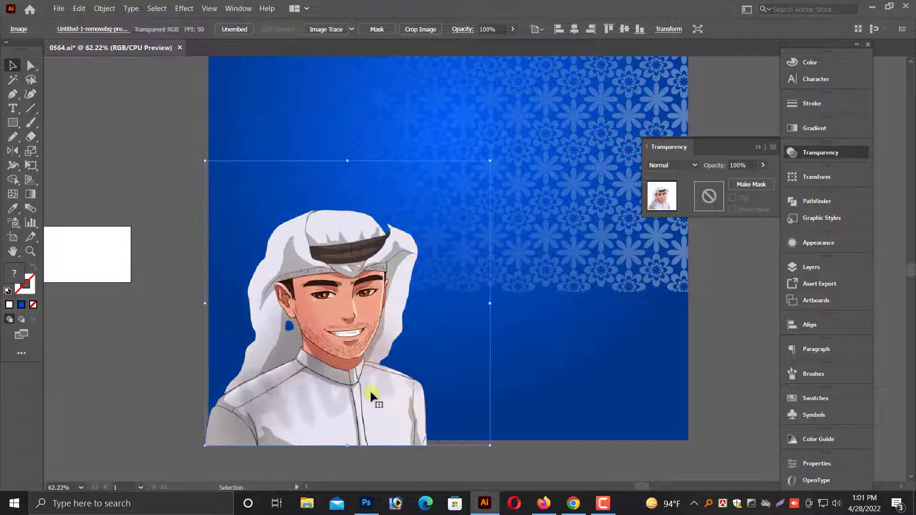
left_click_drag(489, 165, 535, 110)
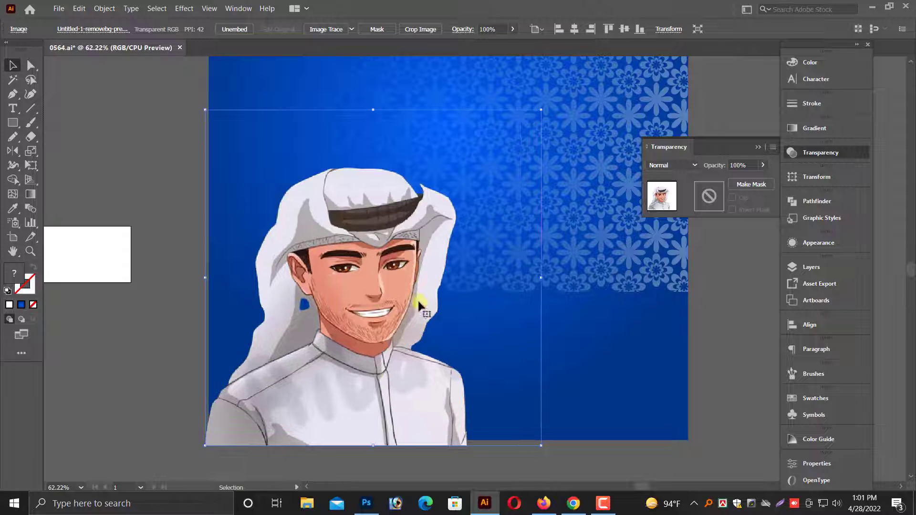
scroll(364, 378, "down", 1)
left_click_drag(373, 397, 369, 399)
left_click(317, 442)
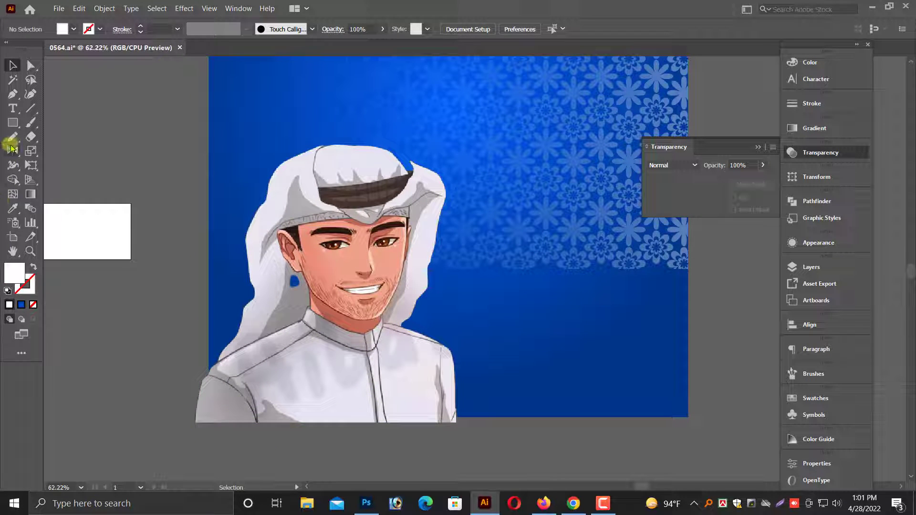
Draw a closed freehand wave shape with the Pencil tool across the poster's bottom, extending beyond its right and lower edges.
mouse_move(12, 140)
left_mouse_down()
mouse_move(36, 159)
mouse_move(45, 145)
left_mouse_up()
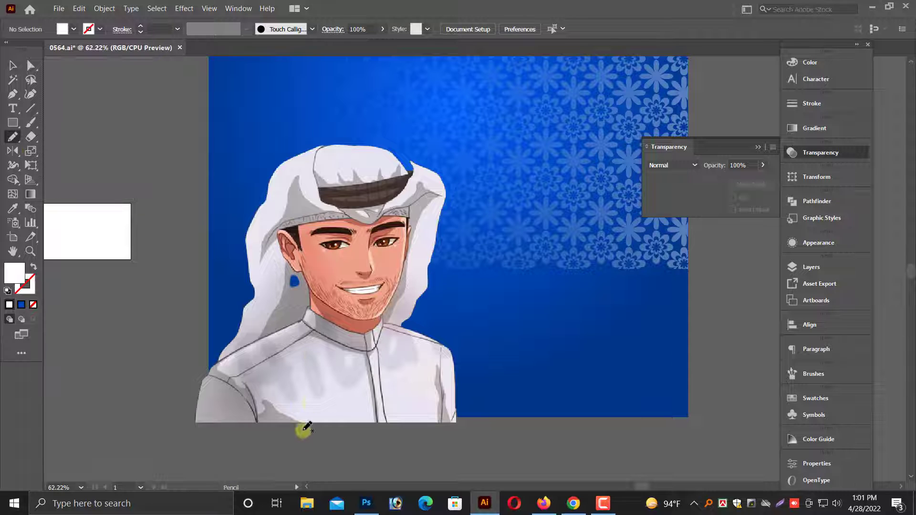
left_click_drag(769, 350, 765, 361)
key("ctrl+z")
mouse_move(241, 449)
left_mouse_down()
mouse_move(246, 424)
mouse_move(790, 310)
left_mouse_up()
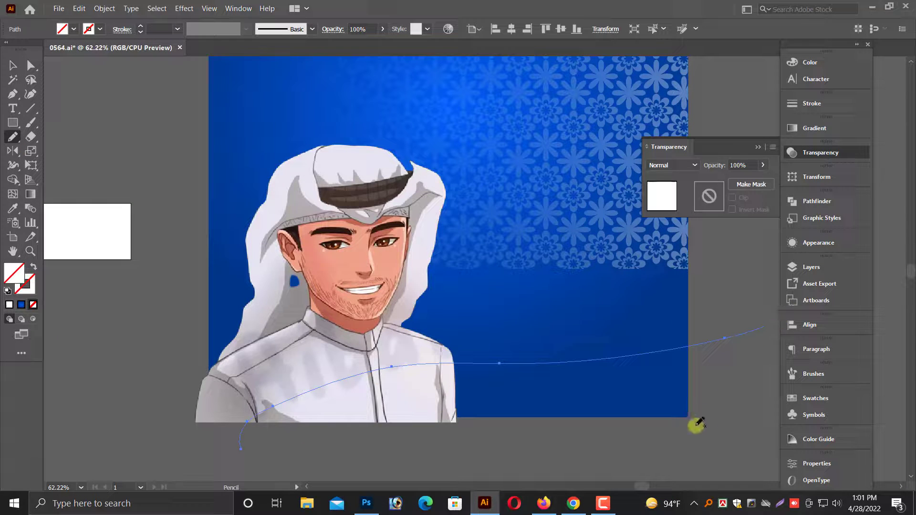
left_click_drag(611, 447, 614, 444)
key("ctrl+minus")
key("ctrl+z")
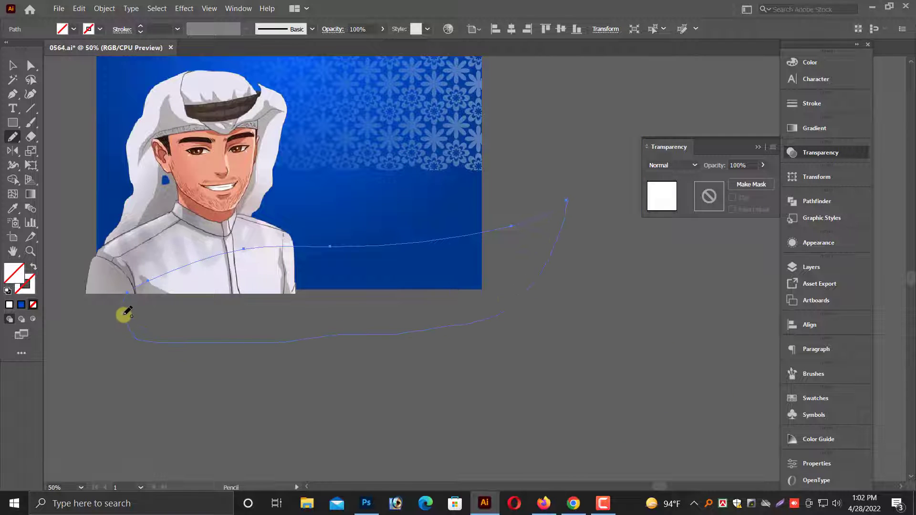
left_click(13, 67)
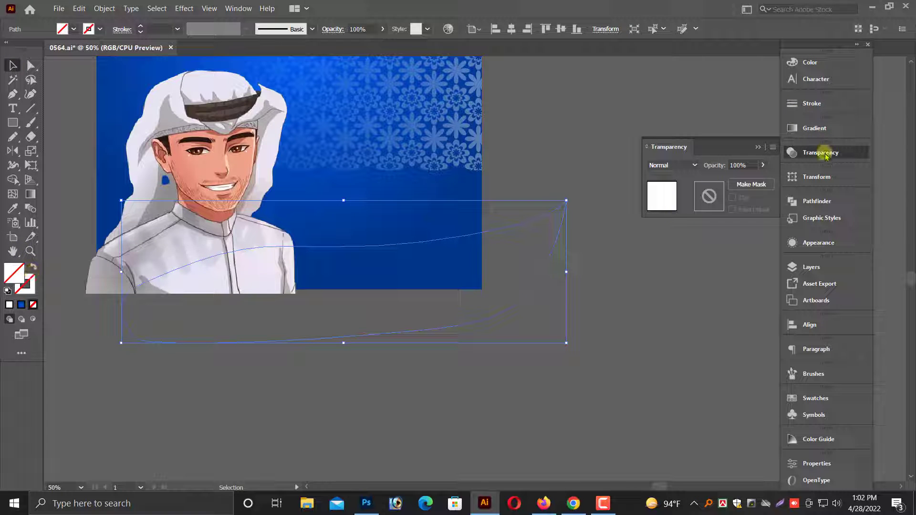
Fill the wave shape with the blue radial gradient and deselect it.
left_click(815, 128)
left_click(684, 212)
left_click(347, 413)
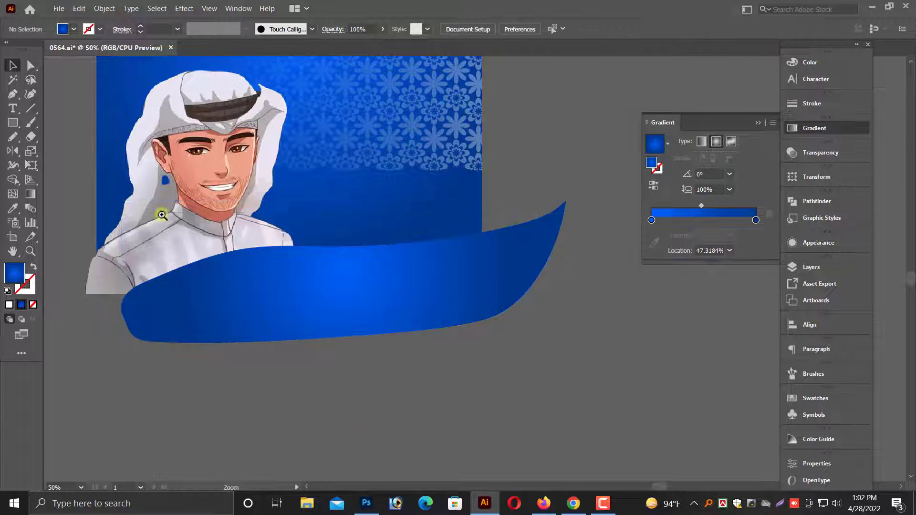
Redirect the wave's radial gradient diagonally from above its upper edge toward the lower right, at about -51.9°.
left_click_drag(167, 213, 843, 371)
left_click_drag(558, 336, 702, 413)
left_click(511, 346)
scroll(554, 268, "up", 1)
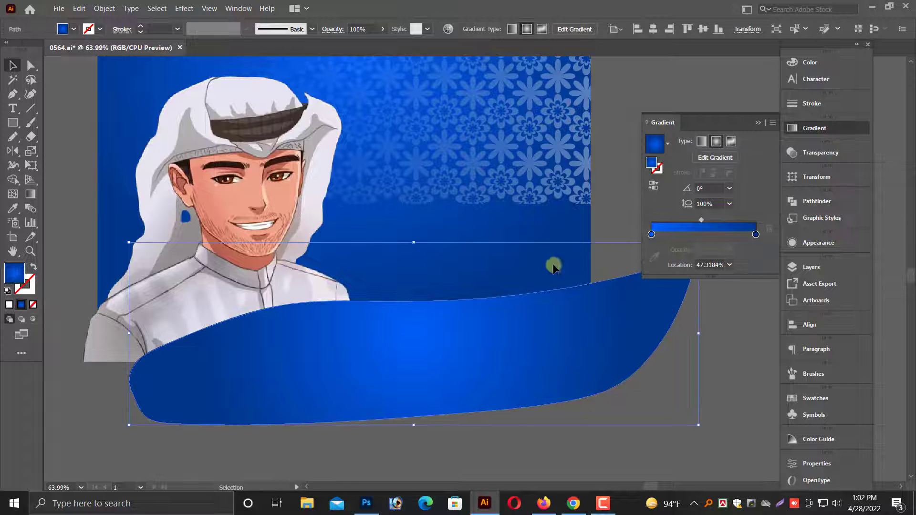
mouse_move(423, 221)
left_mouse_down()
mouse_move(564, 396)
mouse_move(468, 305)
left_mouse_up()
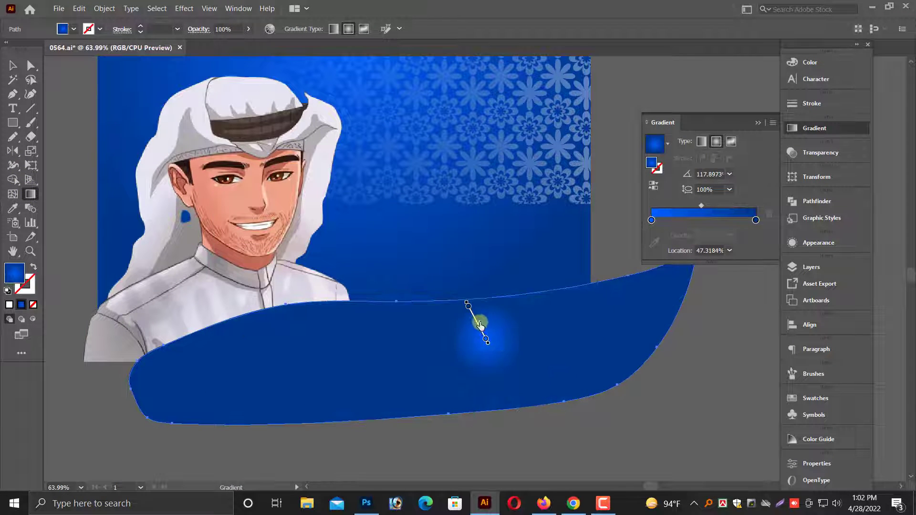
left_click_drag(402, 261, 459, 325)
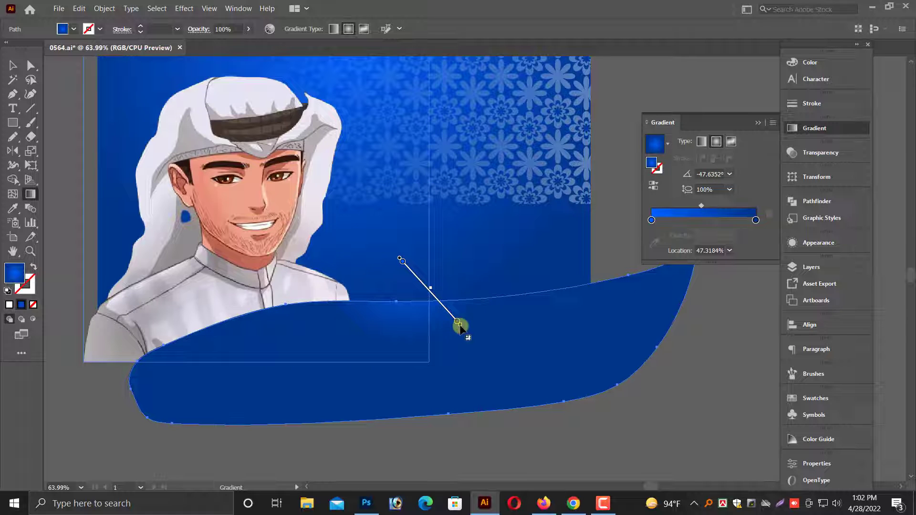
left_click_drag(233, 278, 303, 311)
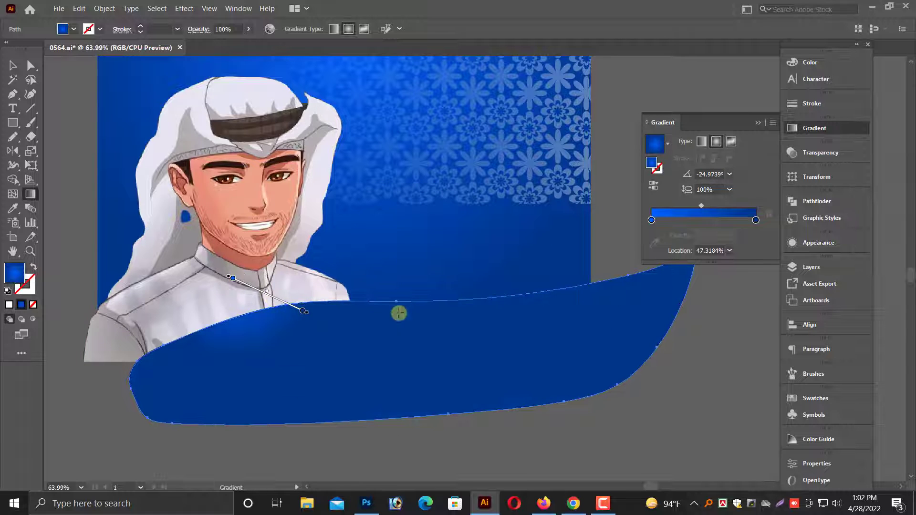
left_click_drag(420, 221, 552, 389)
left_click(13, 65)
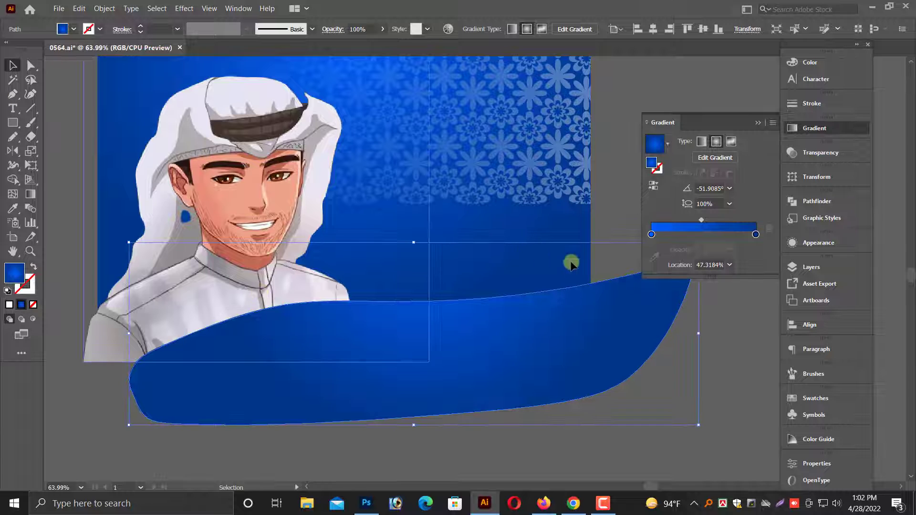
left_click(591, 263)
Unlock all objects and remove the parts of the wave outside the poster background with the Shape Builder.
left_click(105, 8)
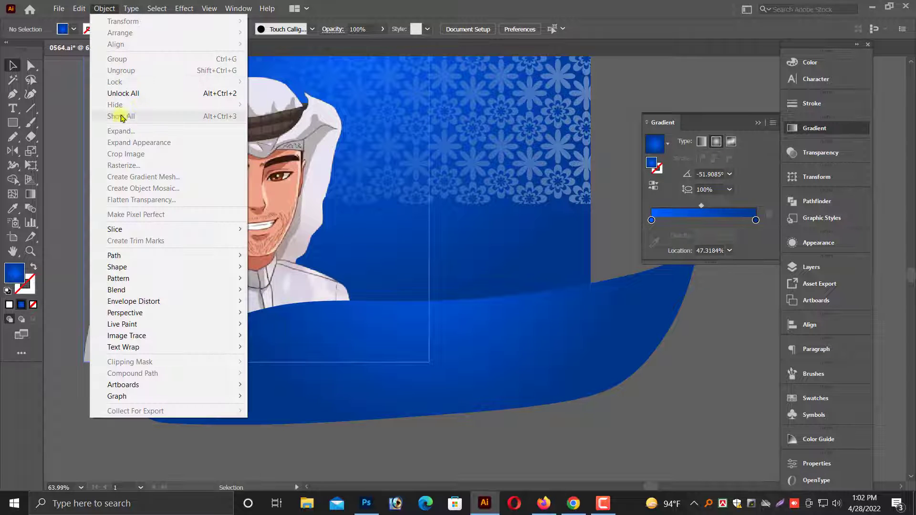
left_click(125, 95)
left_click(666, 394)
scroll(654, 375, "up", 1)
left_click(583, 334)
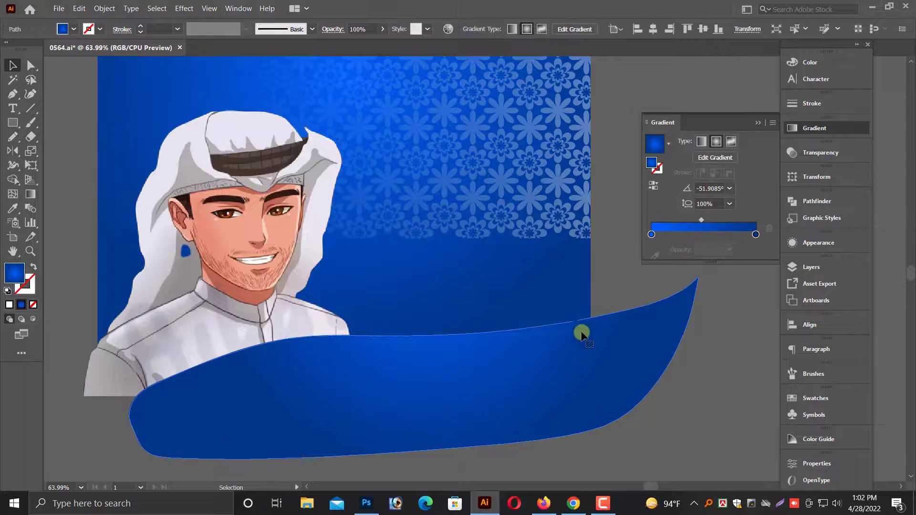
left_click(557, 286, "shift")
left_click(12, 180)
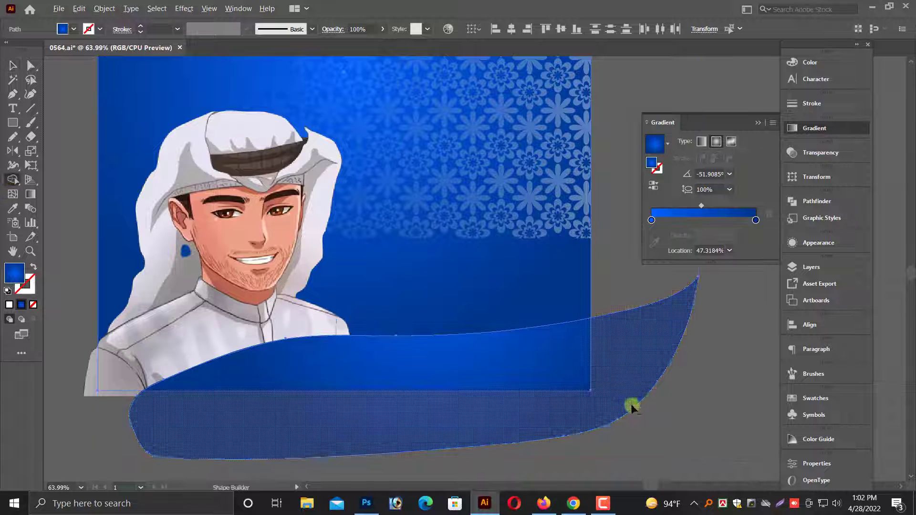
left_click(614, 388, "alt")
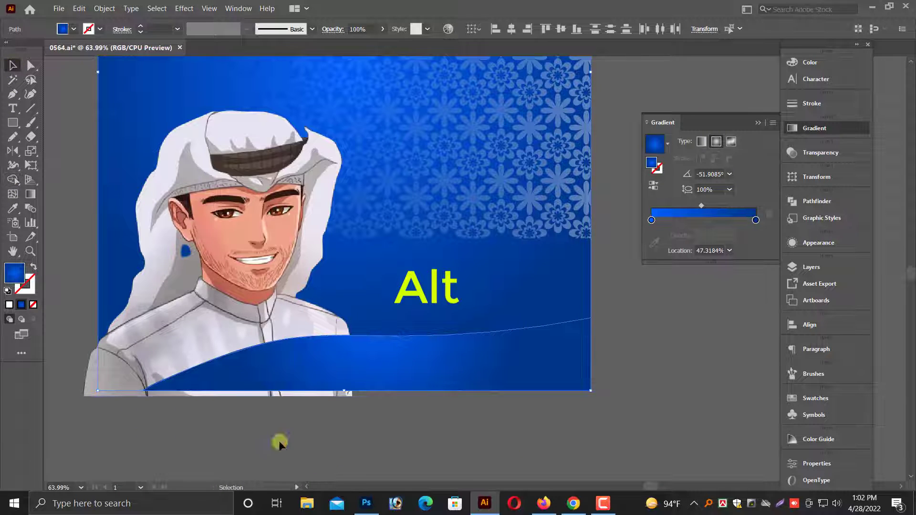
Align the man's image flush with the poster's left and bottom edges.
left_click(210, 338)
left_click_drag(85, 396, 91, 389)
left_click_drag(52, 440, 301, 296)
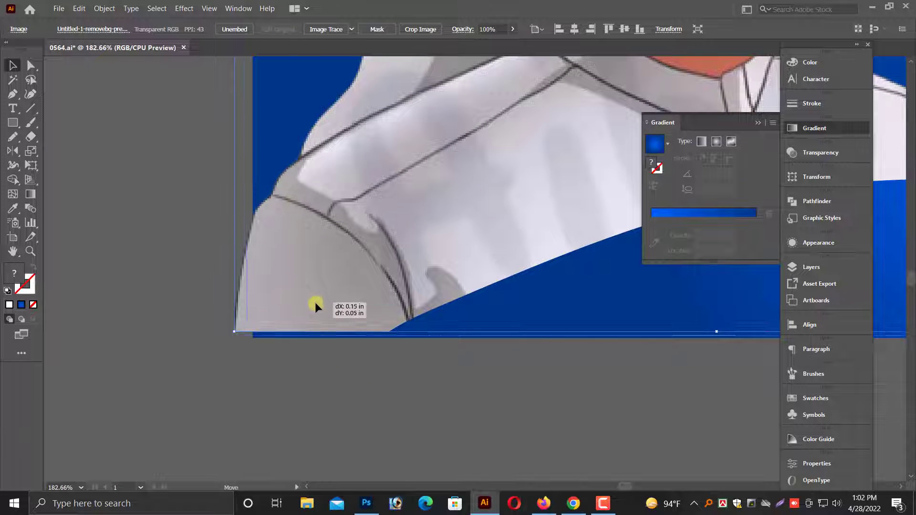
key("ctrl+minus")
key("ctrl+minus")
key("ctrl+minus")
key("ctrl+minus")
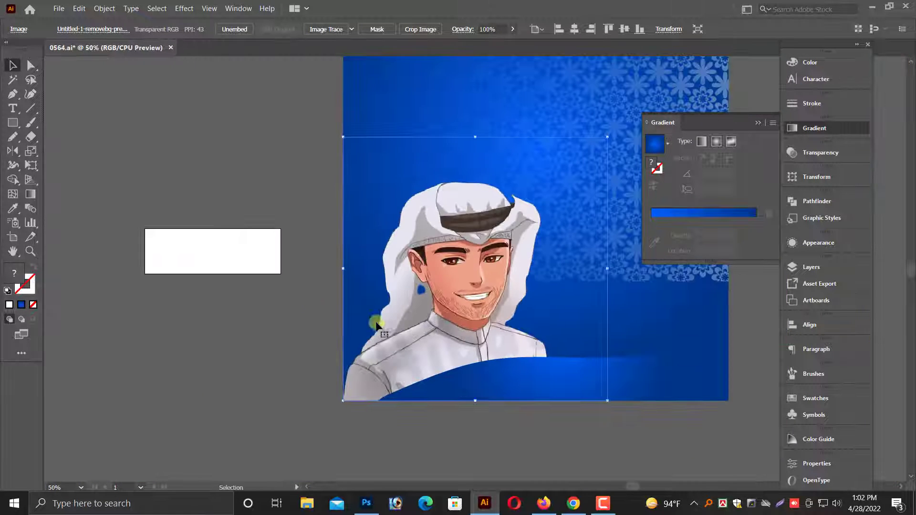
left_click_drag(495, 421, 184, 424)
left_click(413, 434)
Stretch the trimmed wave slightly taller by raising its upper edge.
left_click_drag(617, 362, 705, 374)
left_click_drag(376, 343, 601, 356)
left_click(489, 342)
left_click_drag(436, 316, 435, 307)
Paste a copy of the wave in front of the original and lower the copy's upper edge slightly.
left_click(78, 8)
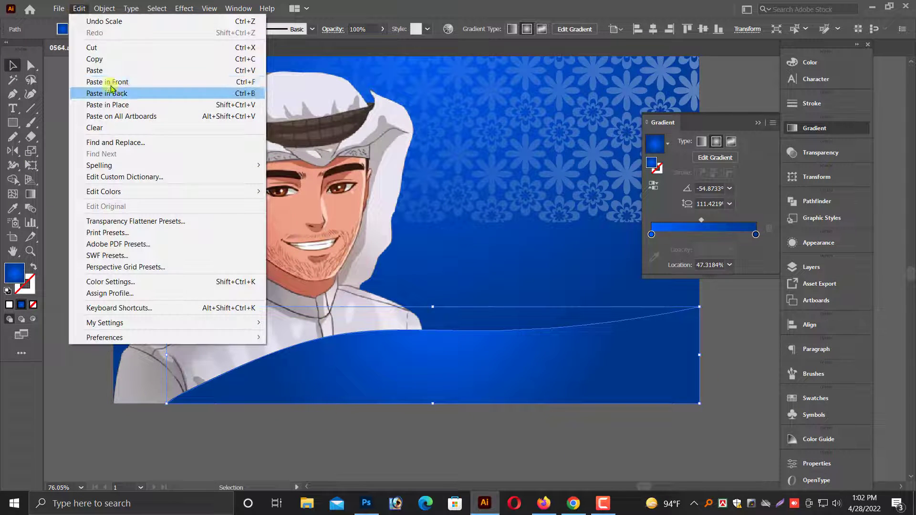
left_click(95, 57)
left_click(79, 8)
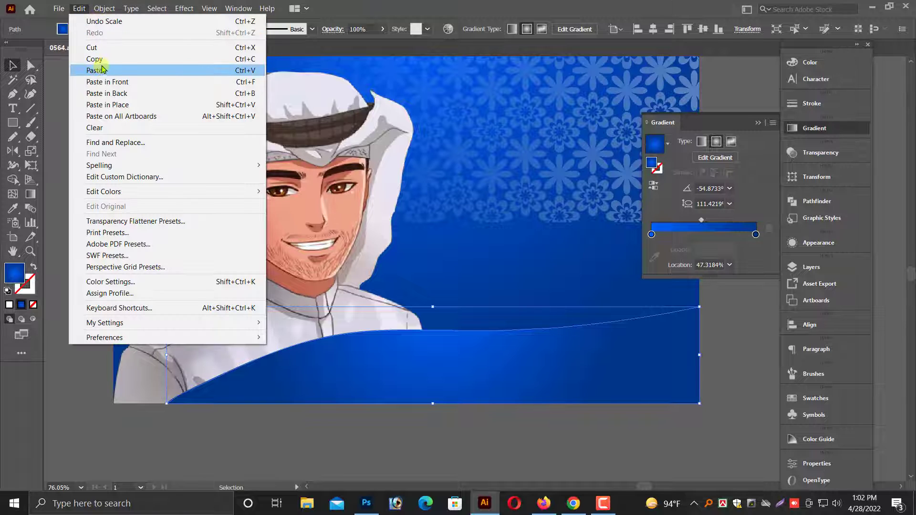
left_click(108, 82)
left_click_drag(433, 307, 436, 314)
left_click(400, 330)
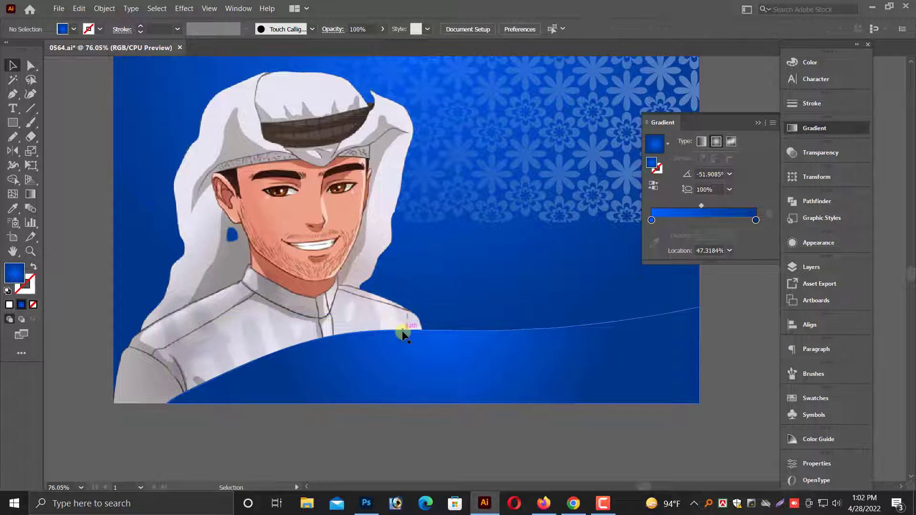
Recolor the outer gradient stop of the rear wave to light yellow, FFFF70.
left_click(403, 333)
left_click(757, 235)
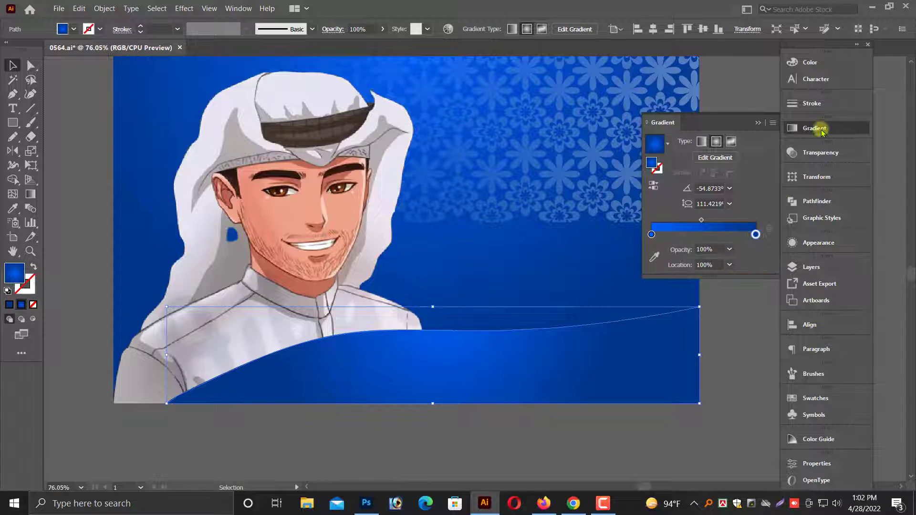
left_click(813, 68)
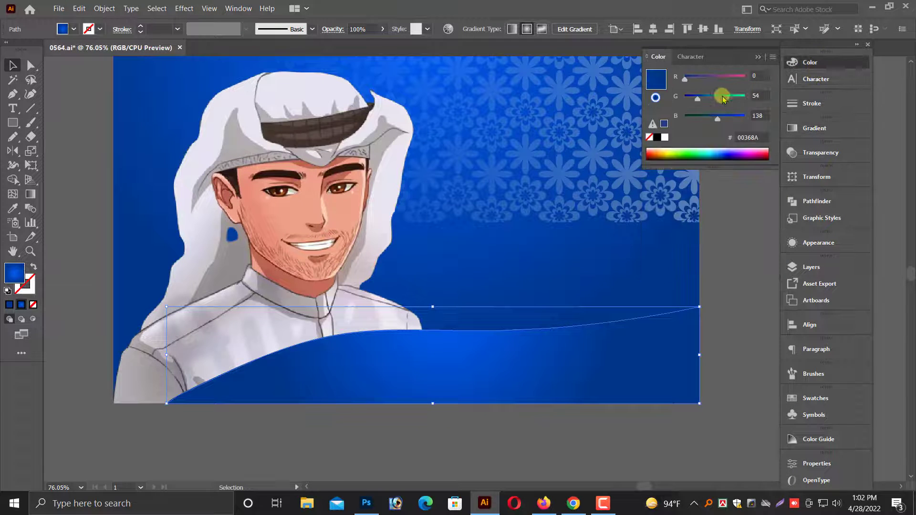
left_click_drag(713, 97, 749, 119)
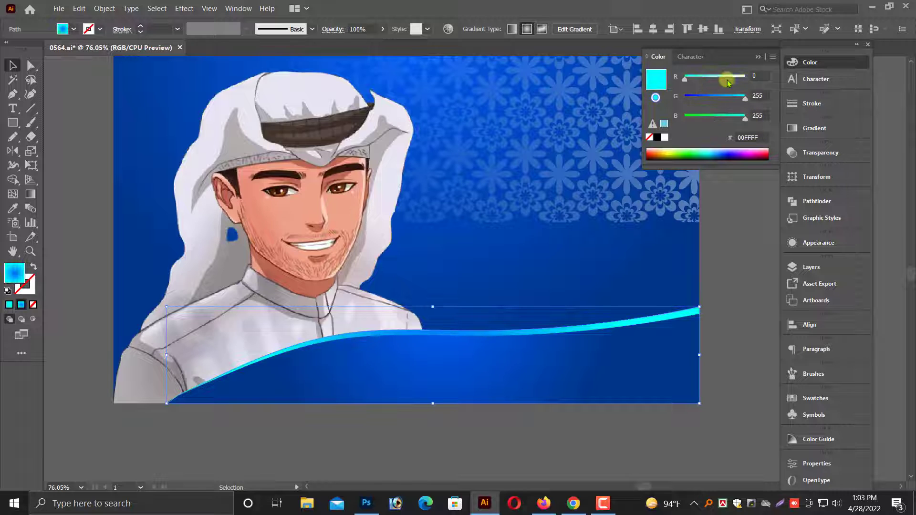
left_click_drag(726, 79, 793, 83)
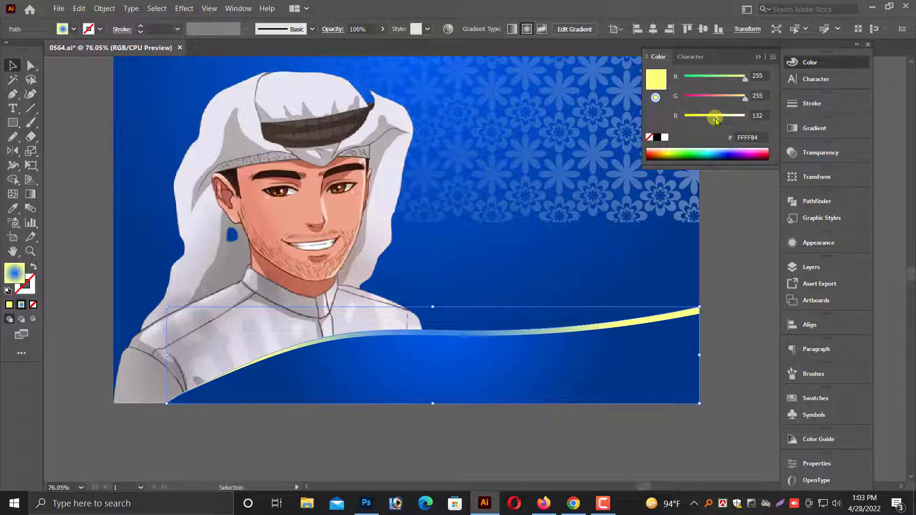
scroll(704, 181, "down", 1)
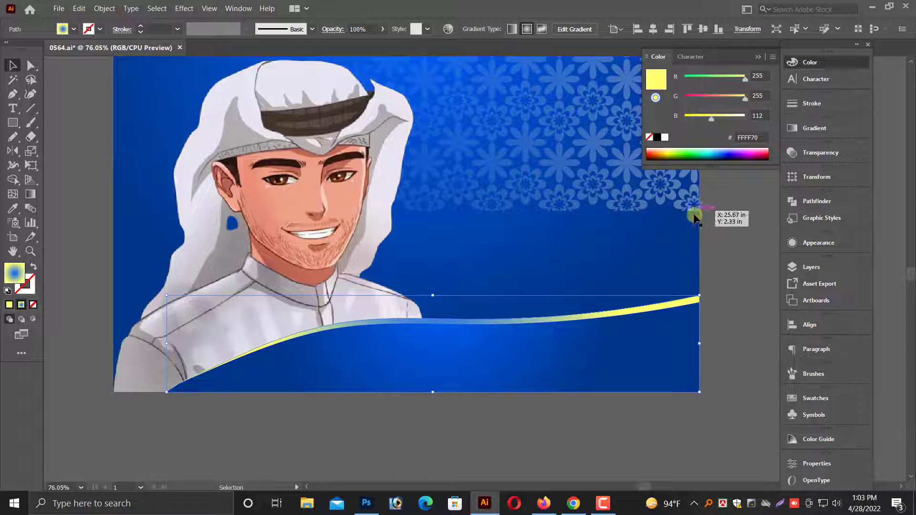
Recolor the rear wave's inner gradient stop to orange, FF8654.
left_click(816, 129)
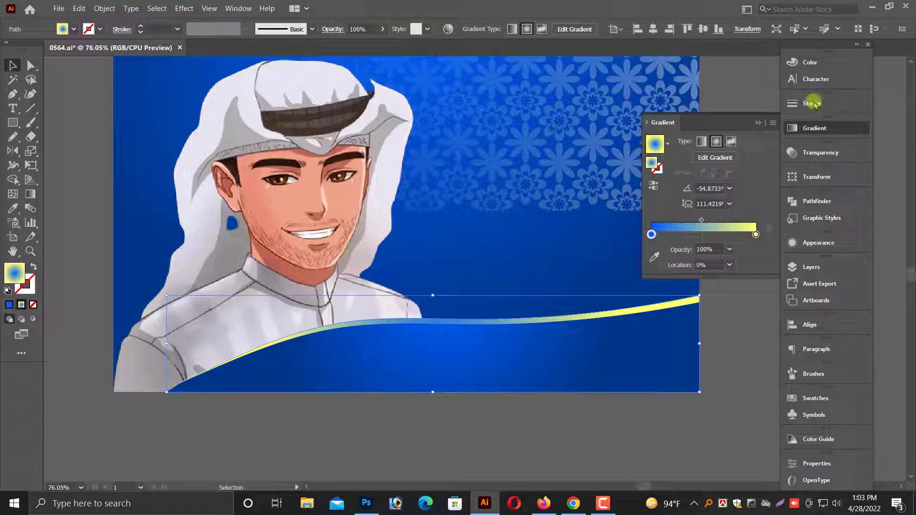
left_click(810, 62)
left_click(744, 78)
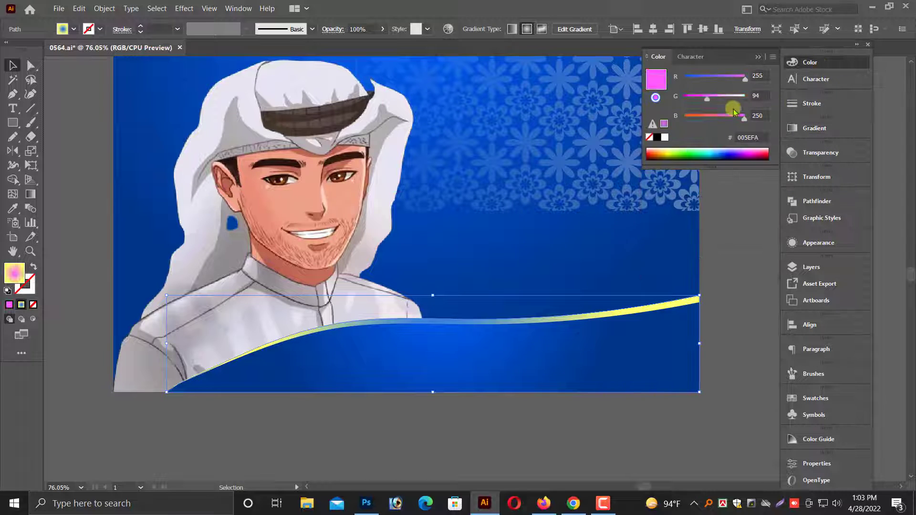
left_click(745, 97)
left_click_drag(729, 119, 705, 119)
left_click(717, 98)
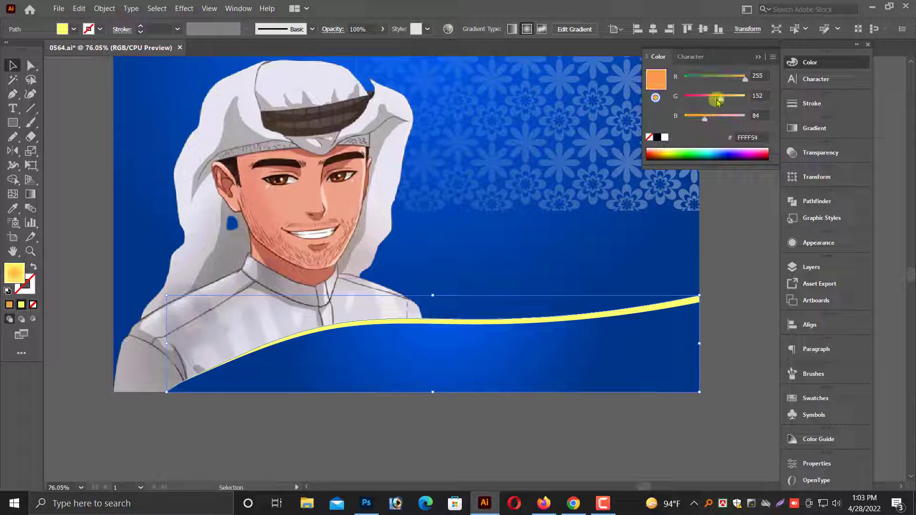
left_click(706, 339)
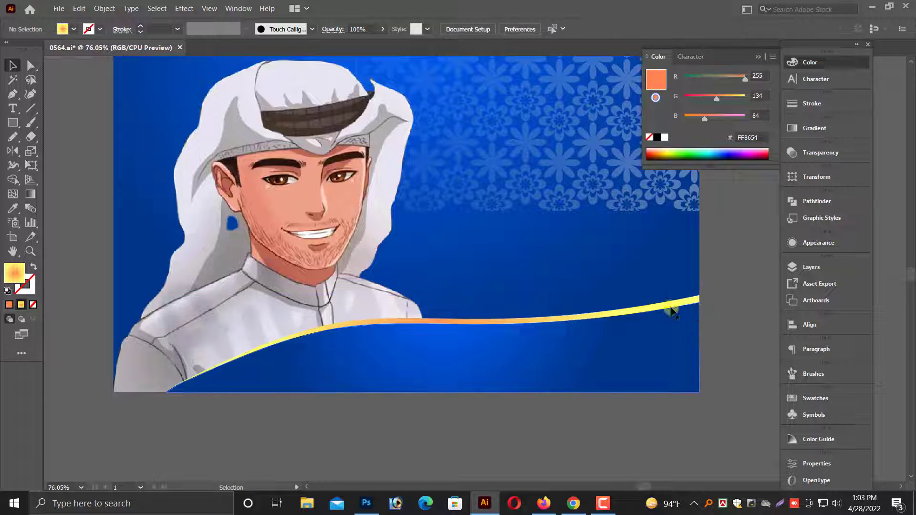
Stretch the gold wave and the blue wave slightly taller by raising their upper edges.
left_click(440, 321)
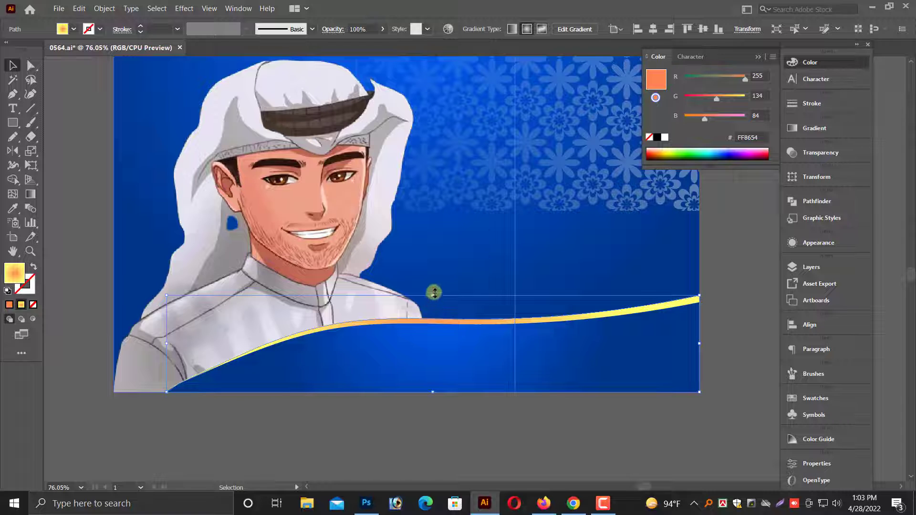
mouse_move(435, 292)
left_mouse_down()
mouse_move(434, 285)
mouse_move(433, 293)
left_mouse_up()
left_click(431, 351)
left_click(413, 440)
scroll(414, 429, "down", 1)
key("ctrl+minus")
key("ctrl+minus")
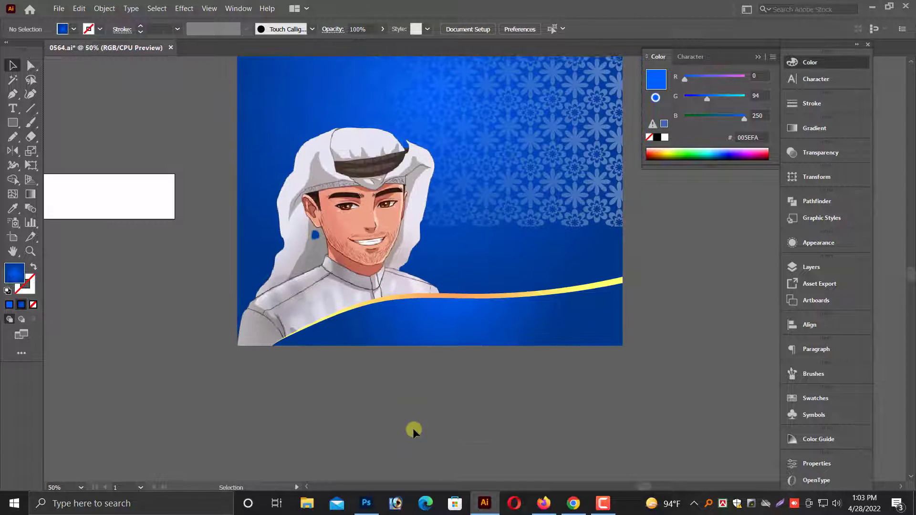
scroll(413, 428, "up", 1)
Place an enlarged copy of the magenta two-line Bengali quote just below the poster and fill it with white.
left_click(14, 109)
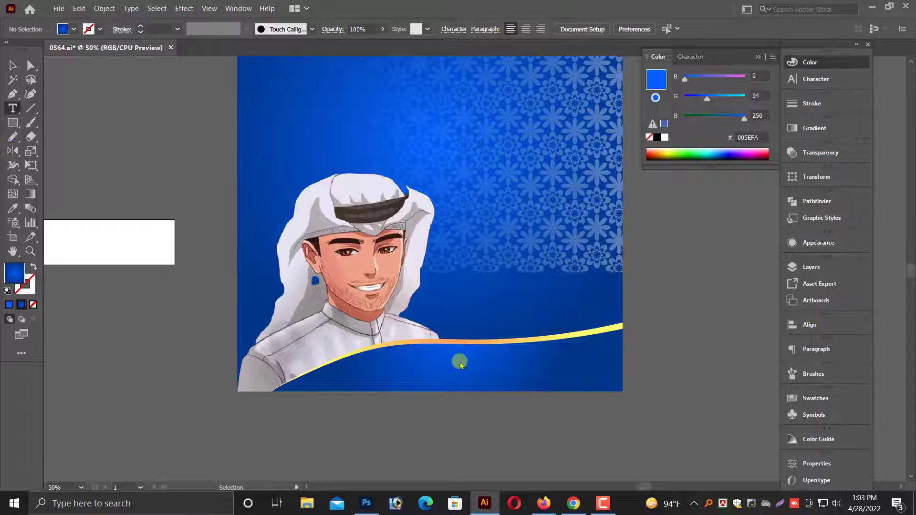
scroll(456, 392, "up", 1)
left_click(12, 65)
key("ctrl+minus")
key("ctrl+minus")
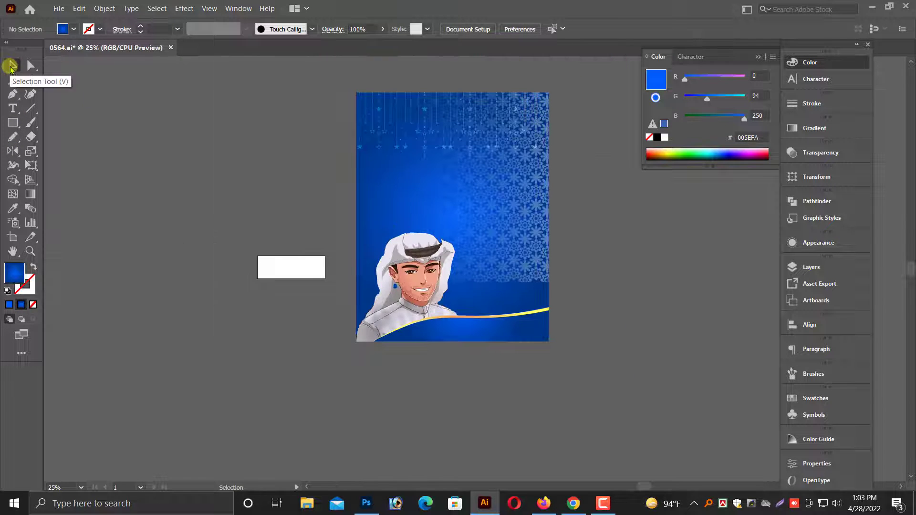
scroll(320, 160, "up", 3)
left_click_drag(161, 111, 606, 378)
scroll(608, 363, "down", 2)
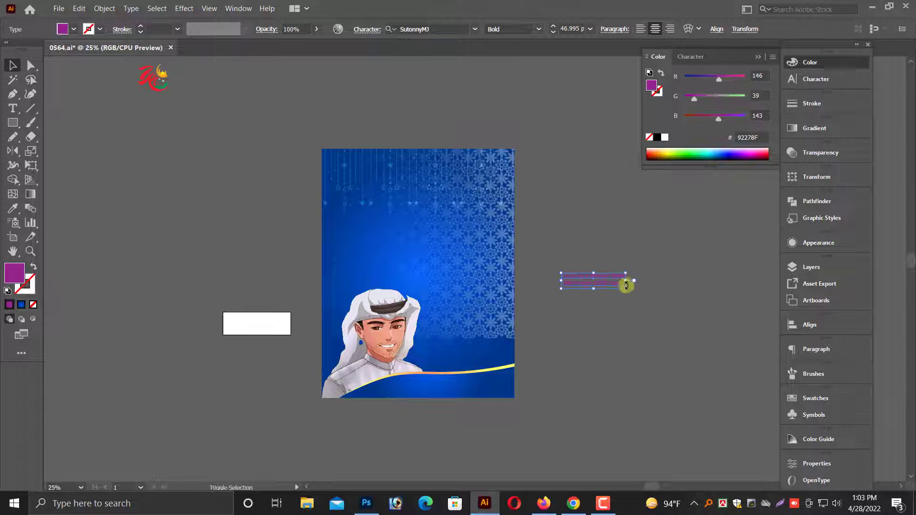
left_click_drag(627, 289, 760, 322)
left_click_drag(653, 295, 458, 425)
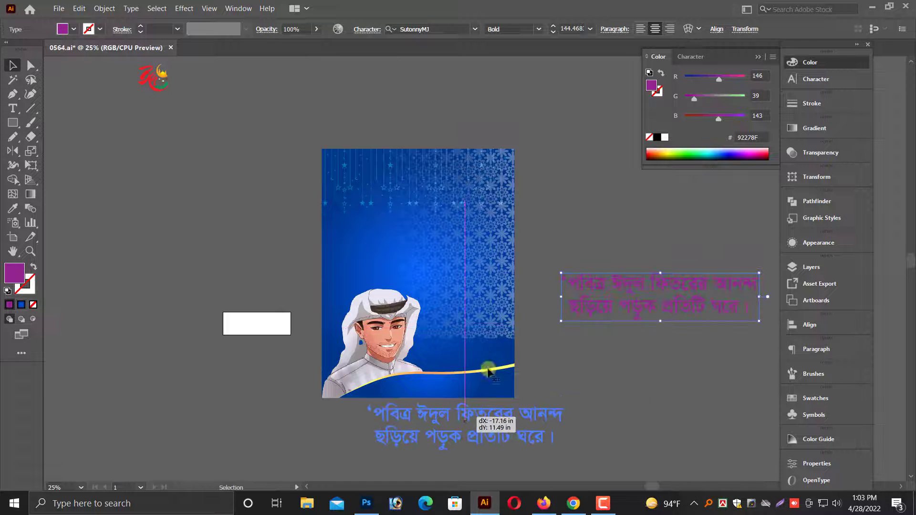
left_click(664, 138)
Replace the white quote copy's text with the two lines "নামঃ" and "পদবী".
left_click_drag(304, 367, 726, 404)
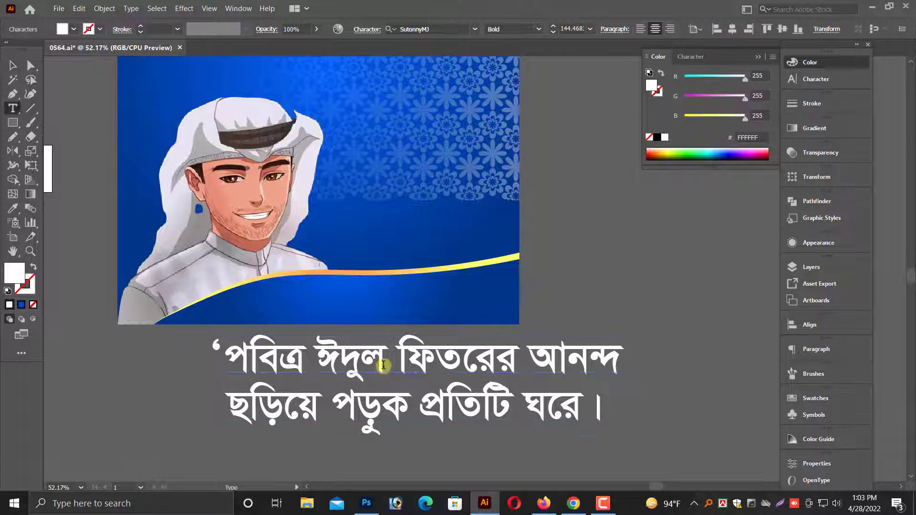
triple_click(384, 366)
key("ctrl+a")
type("না")
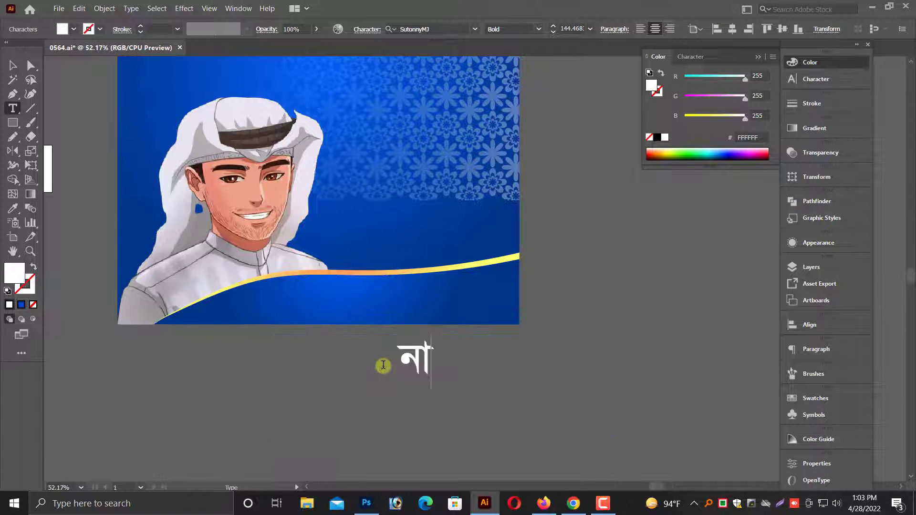
type("ম: প")
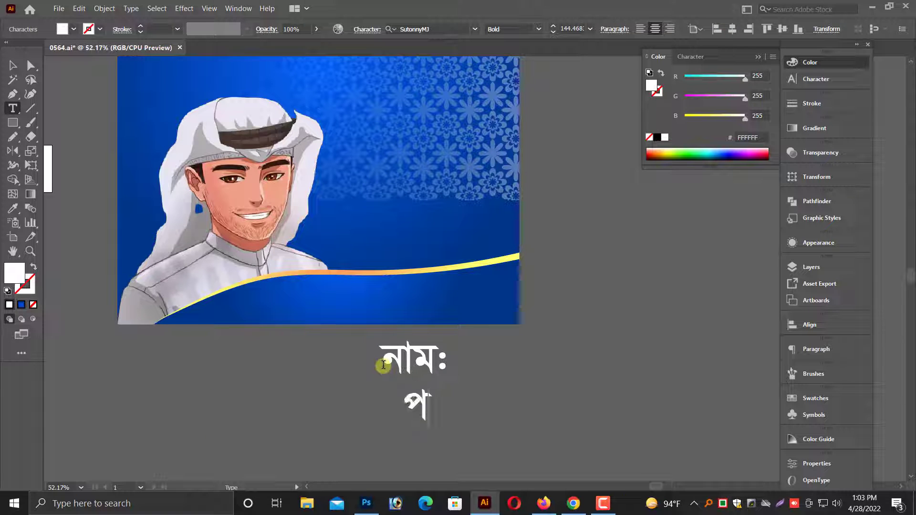
type("দবী")
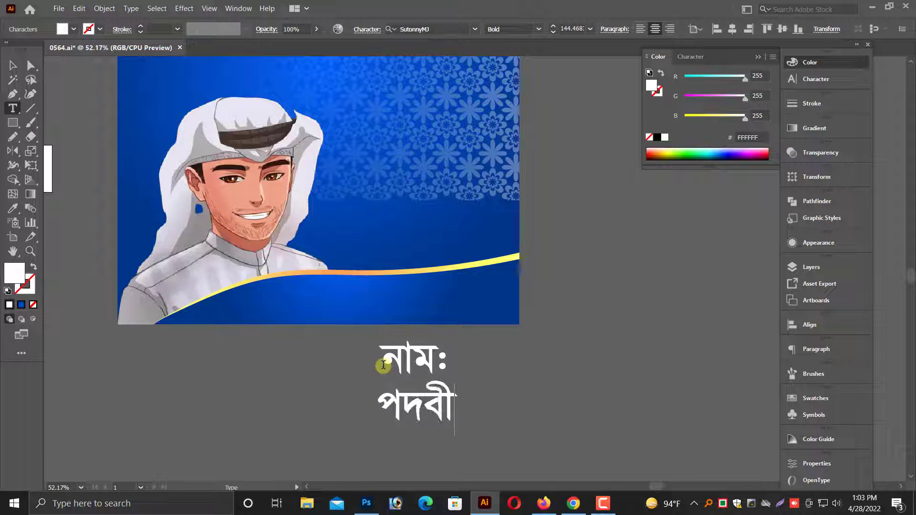
key("Escape")
Bring the name and designation text to the front, shrink it, and place it on the blue wave beside the man's shoulder.
left_click_drag(387, 370, 362, 297)
key("ctrl+plus")
key("ctrl+plus")
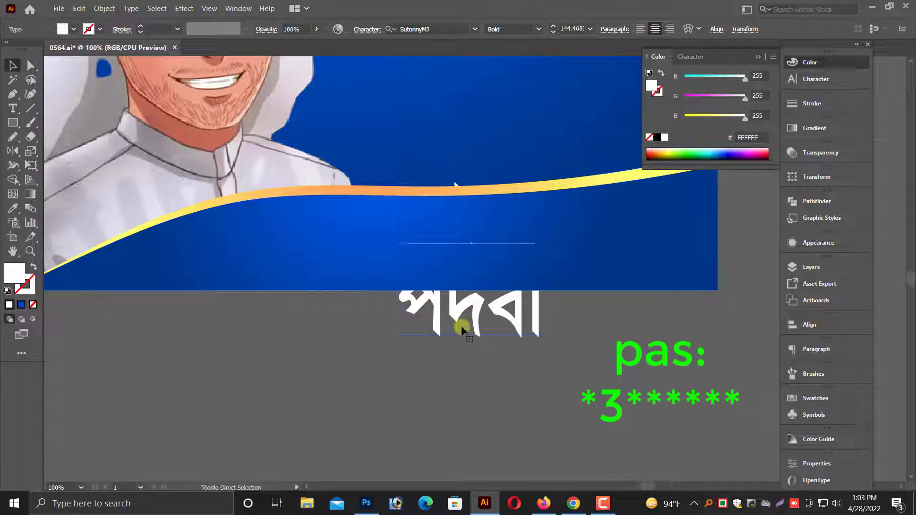
key("ctrl+shift+]")
left_click_drag(552, 175, 514, 210)
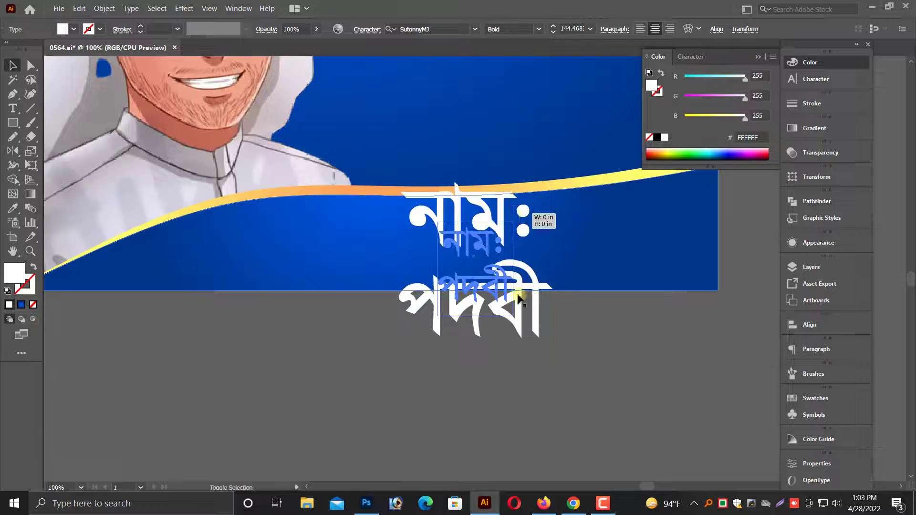
scroll(519, 298, "up", 1)
left_click_drag(519, 298, 292, 279)
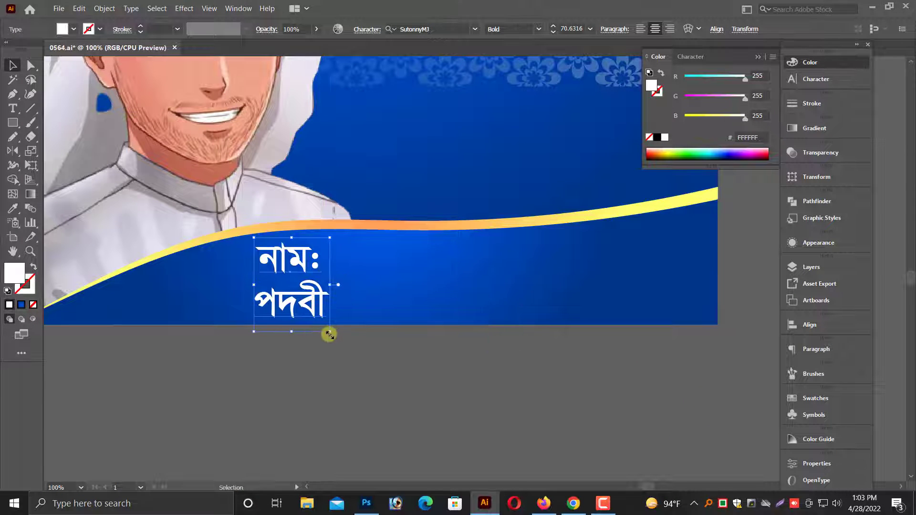
left_click_drag(330, 334, 318, 324)
left_click(319, 342)
key("ctrl+minus")
key("ctrl+minus")
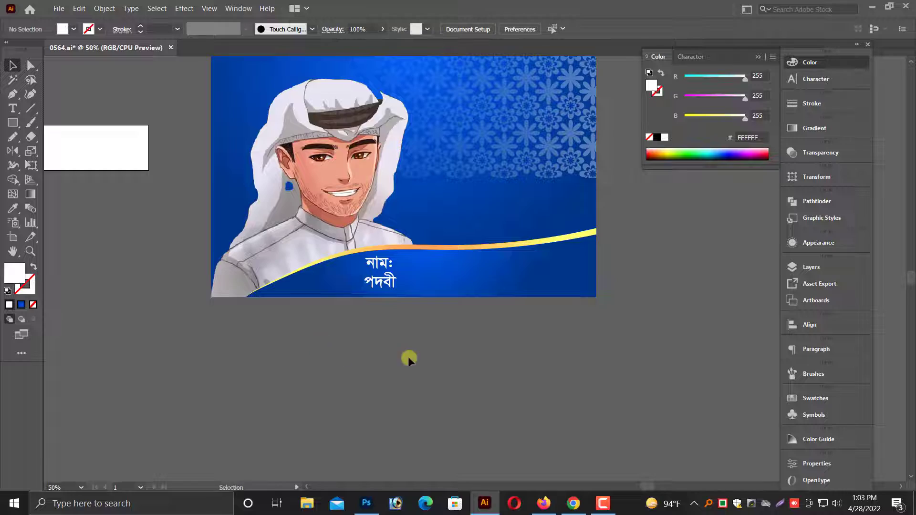
Stretch the floral pattern downward until its lower edge runs behind the bottom wave.
scroll(391, 377, "right", 1)
scroll(396, 396, "up", 5)
left_click(463, 318)
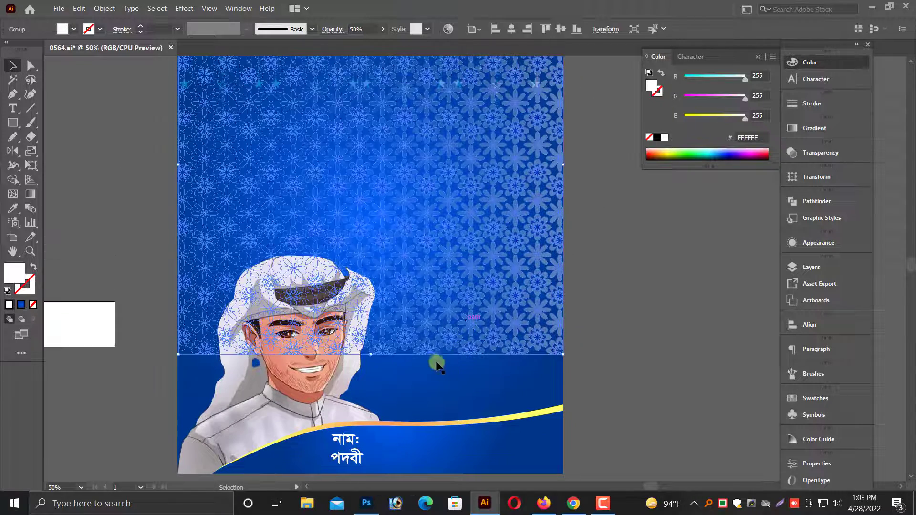
left_click_drag(371, 355, 372, 437)
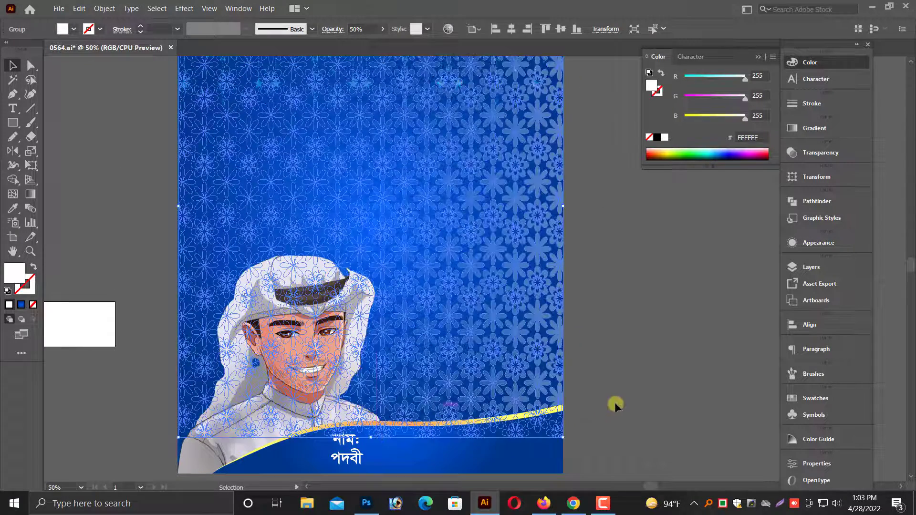
left_click(615, 404)
scroll(611, 401, "up", 2)
key("ctrl+minus")
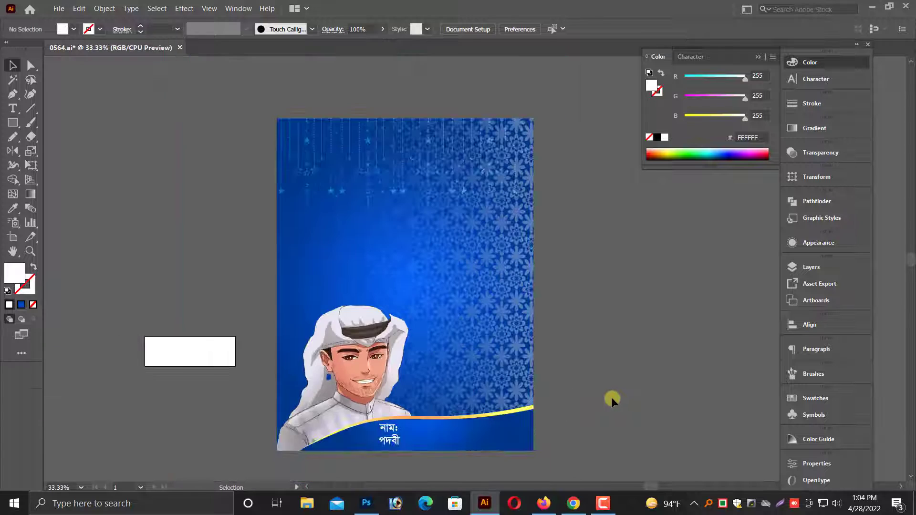
Widen the floral pattern by stretching its left edge outward past the poster's edge.
left_click(451, 332)
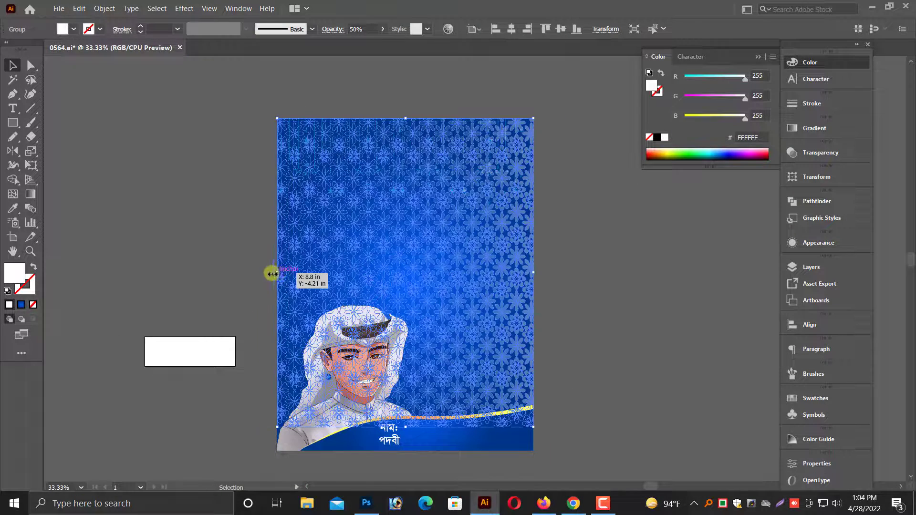
left_click(253, 371)
left_click(481, 303)
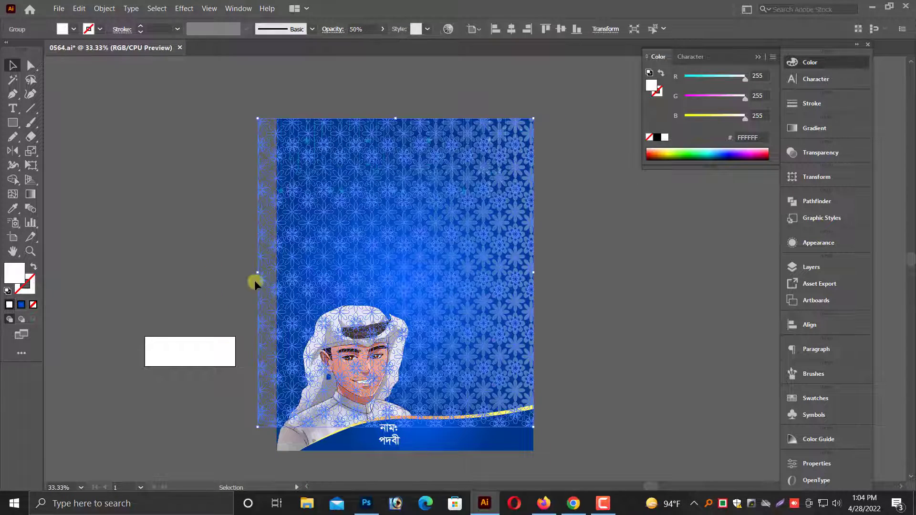
left_click_drag(260, 274, 235, 272)
left_click(207, 264)
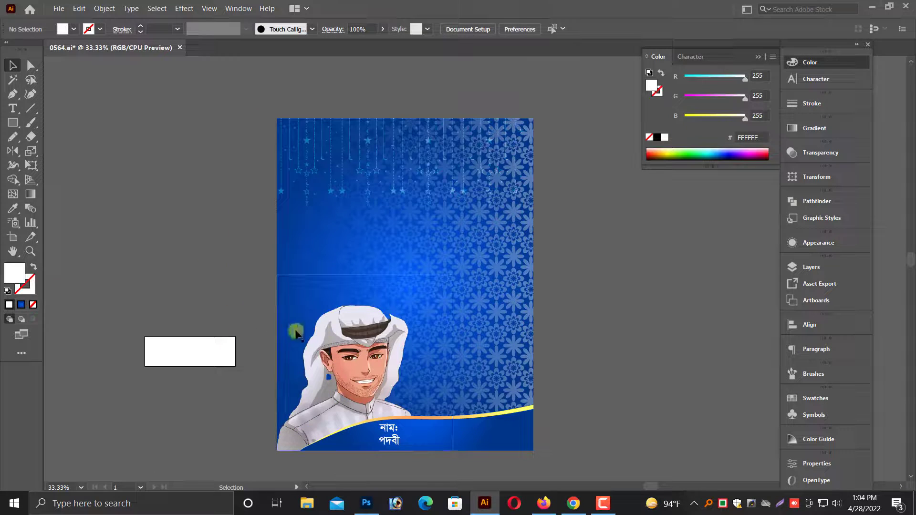
Place the Bengali Eid quote and greeting texts on the poster above the man, enlarge them, and fill them with white.
scroll(496, 332, "up", 2)
scroll(503, 377, "down", 3)
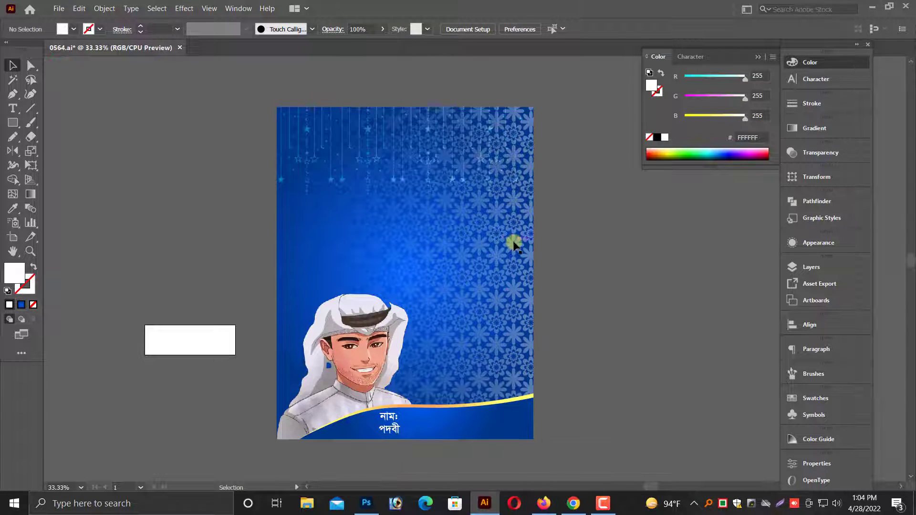
scroll(485, 166, "up", 3)
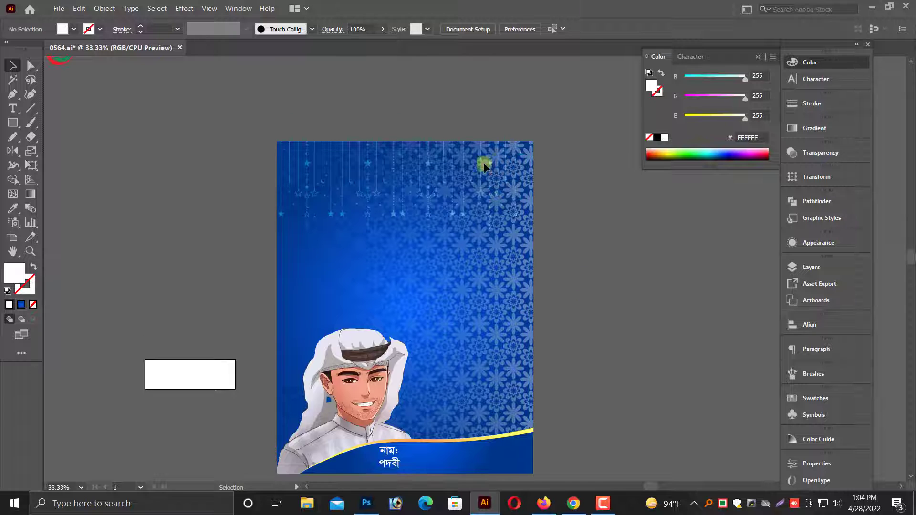
scroll(519, 213, "down", 2)
key("alt+space")
left_click_drag(387, 168, 387, 237)
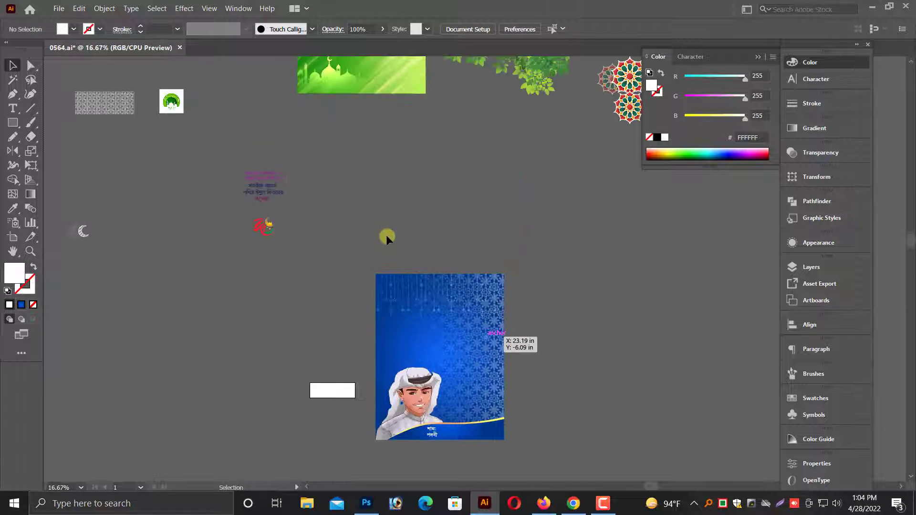
scroll(386, 237, "up", 2)
left_click(255, 203)
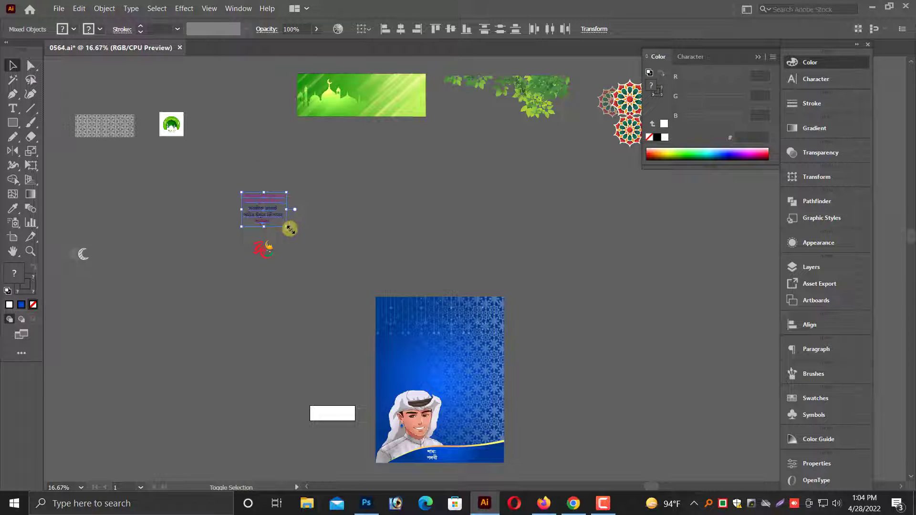
left_click_drag(289, 228, 434, 361)
key("ctrl+plus")
key("ctrl+plus")
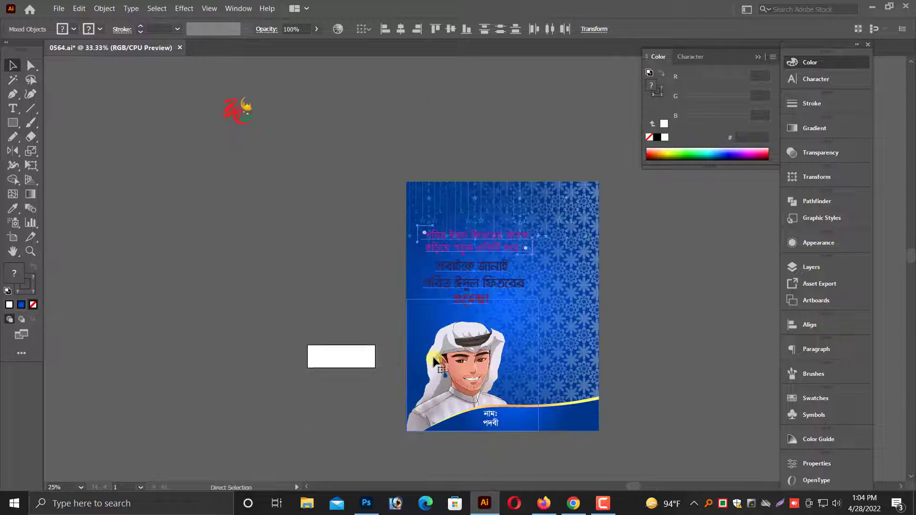
key("ctrl+plus")
key("ctrl+plus")
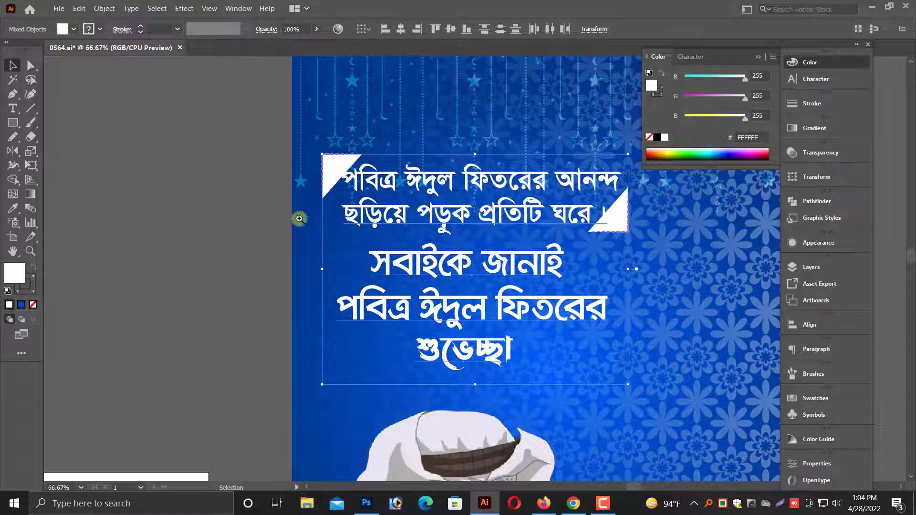
Undo the white fill on the quote and greeting texts and move the whole block upward, closer to the poster's horizontal centre.
scroll(423, 292, "up", 2)
scroll(423, 292, "up", 4)
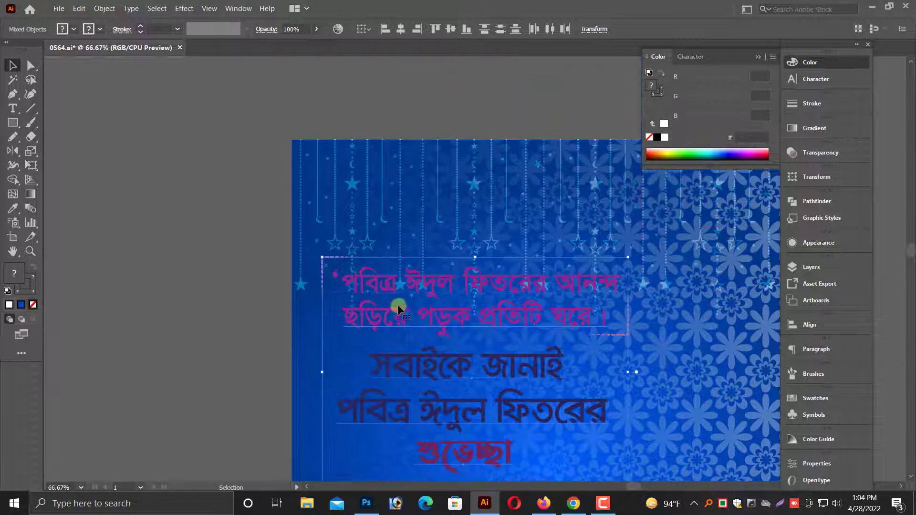
left_click_drag(484, 285, 530, 261)
Fill the two-line greeting text with yellow FFFF02 and shrink it slightly.
left_click(534, 321)
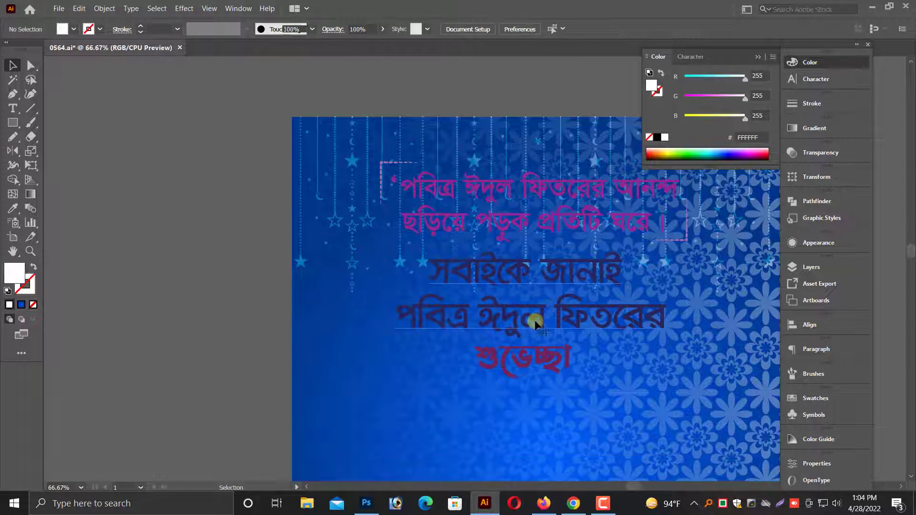
left_click_drag(694, 98, 721, 118)
left_click_drag(693, 78, 746, 78)
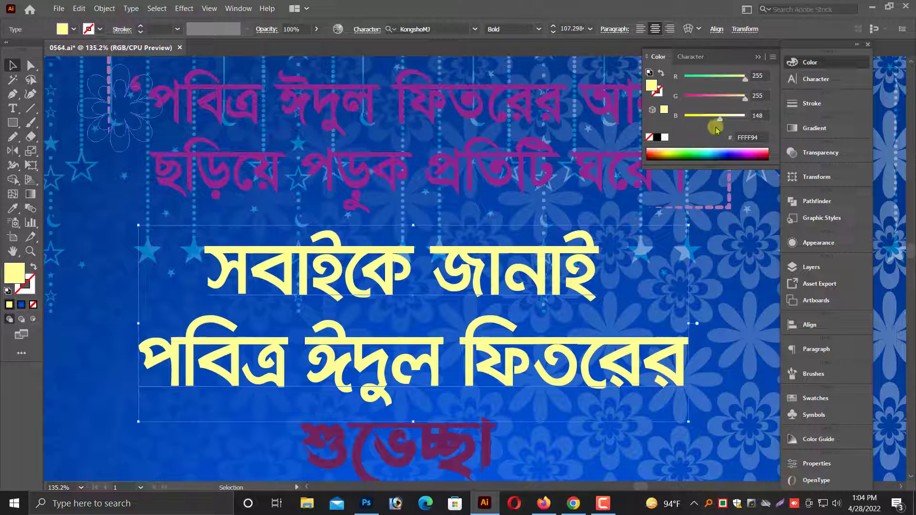
left_click_drag(719, 120, 684, 122)
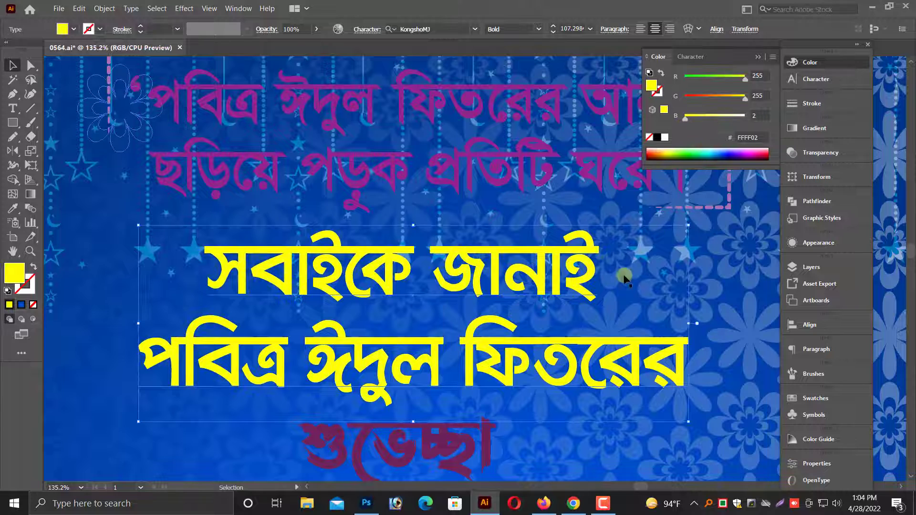
left_click_drag(688, 325, 682, 325)
scroll(564, 381, "down", 2)
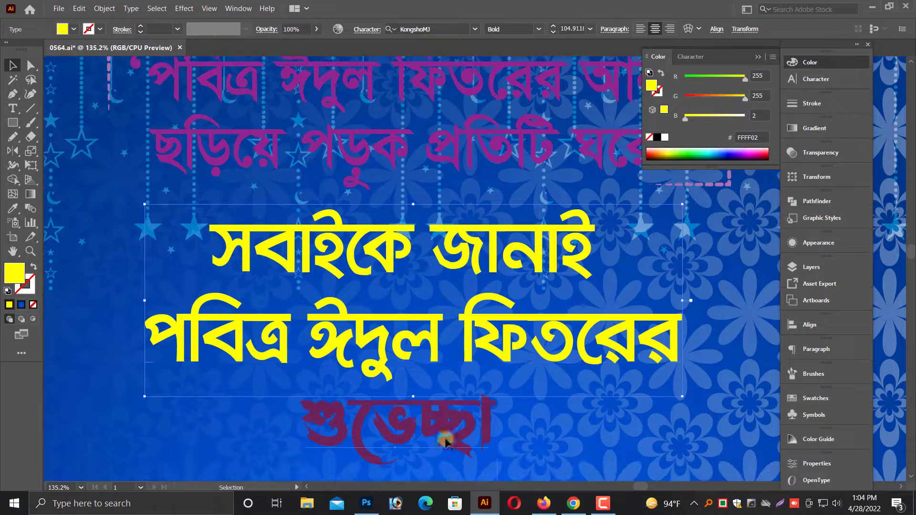
Fill the last greeting word, শুভেচ্ছা, with orange FF9232.
left_click(445, 436)
left_click_drag(711, 79, 768, 90)
left_click_drag(693, 98, 747, 99)
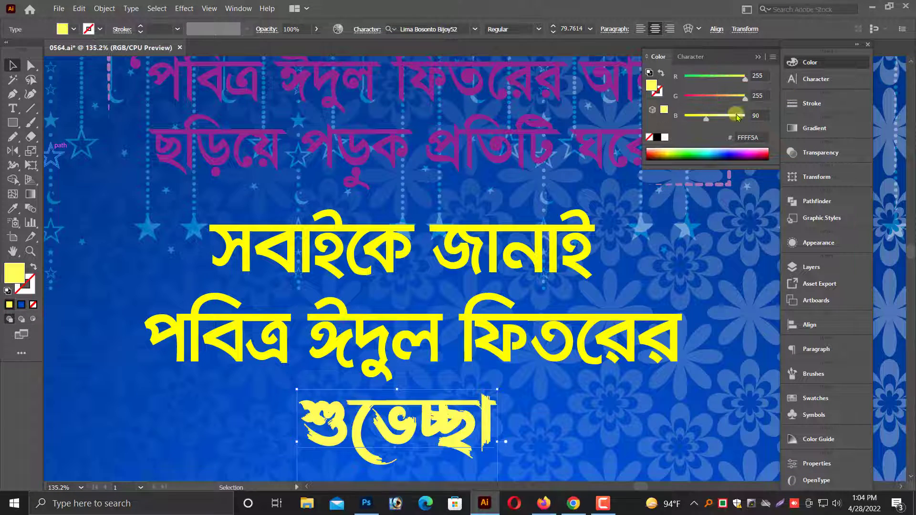
left_click(720, 96)
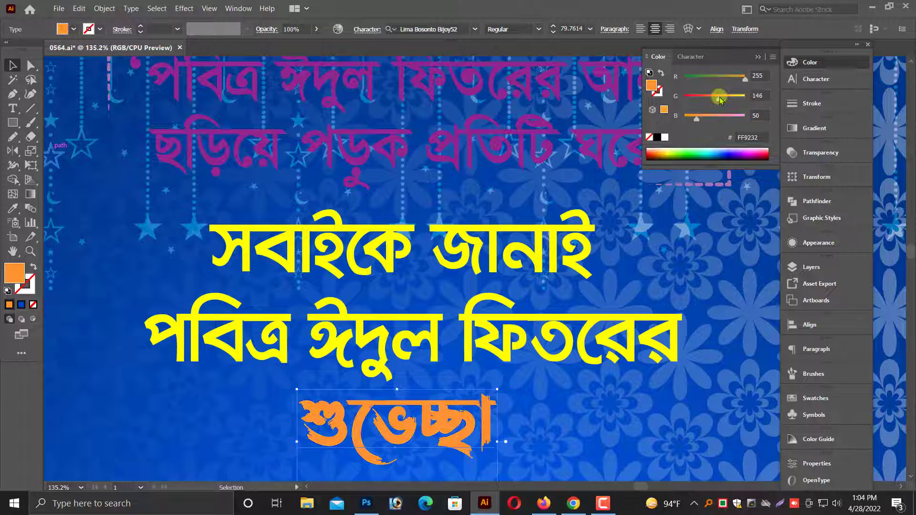
Fill the two-line quote text at the top of the poster with white.
scroll(592, 234, "up", 3)
left_click(608, 160)
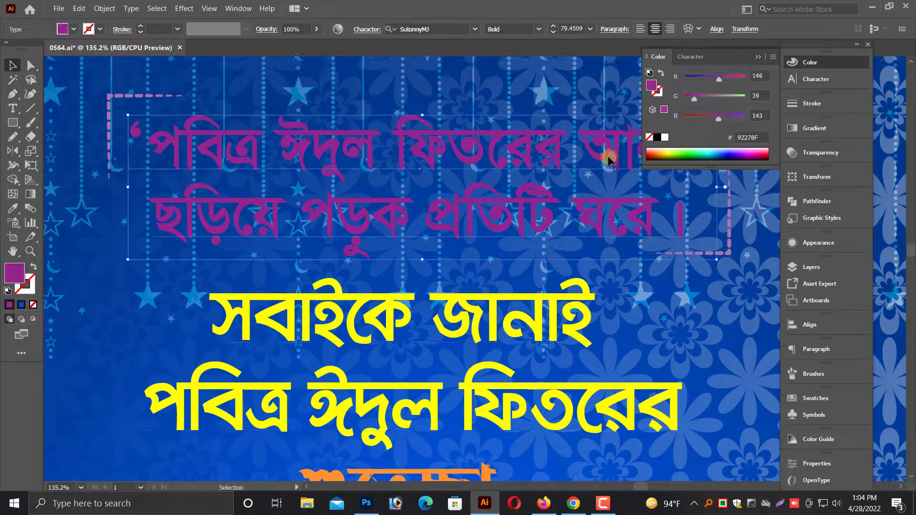
left_click(664, 138)
Recolour the strokes of both dashed corner brackets around the quote to cyan 00DEFF.
scroll(119, 110, "up", 2)
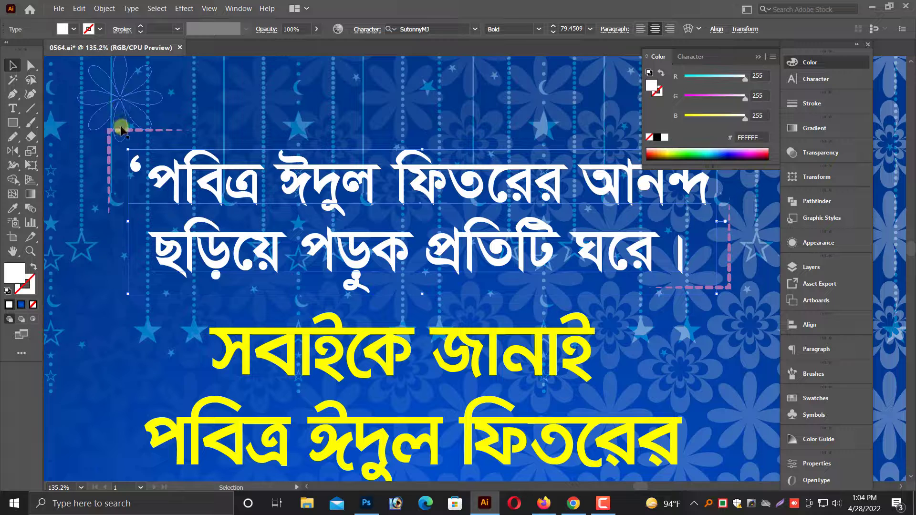
left_click(733, 288)
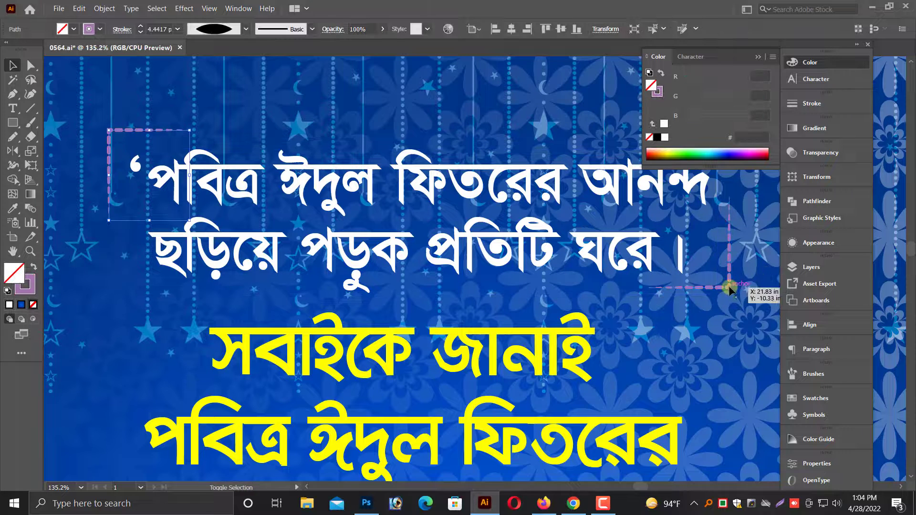
left_click(730, 288, "shift")
left_click(660, 92)
left_click_drag(724, 79, 783, 80)
left_click_drag(713, 99, 641, 96)
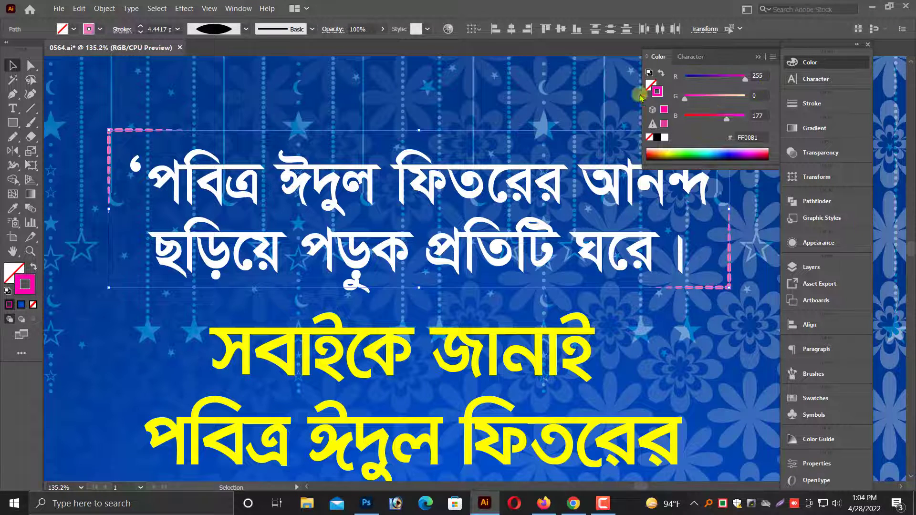
mouse_move(726, 79)
left_mouse_down()
mouse_move(672, 99)
mouse_move(738, 98)
left_mouse_up()
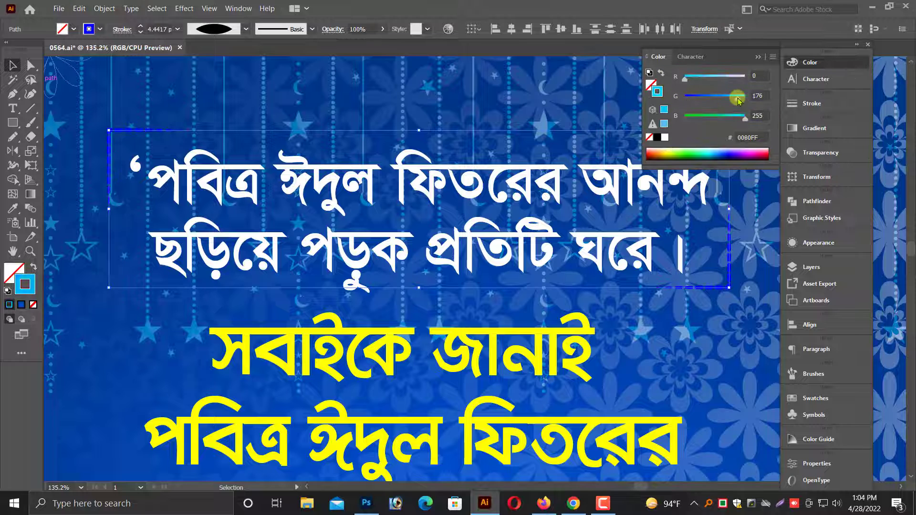
key("ctrl+minus")
key("ctrl+minus")
key("ctrl+minus")
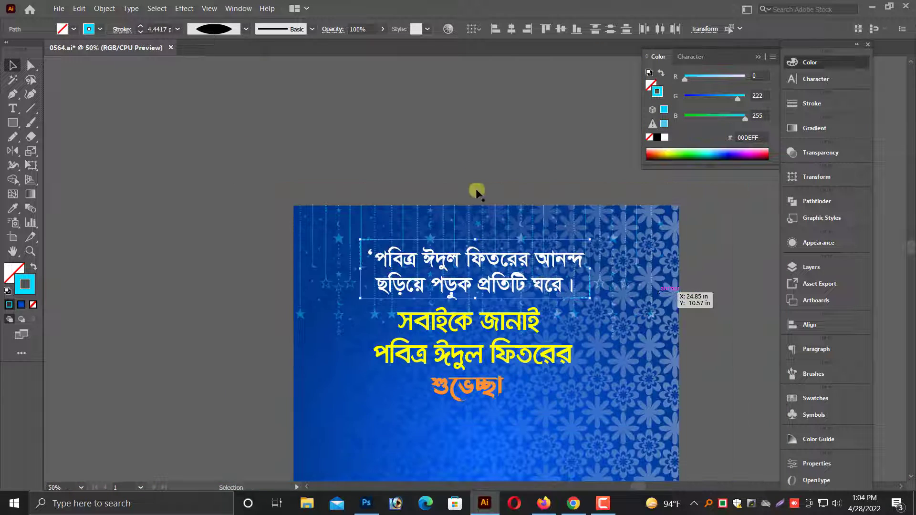
left_click(473, 158)
Select the yellow and orange greeting texts together and shift them slightly right to centre them under the quote.
scroll(525, 344, "down", 3)
left_click_drag(225, 169, 717, 273)
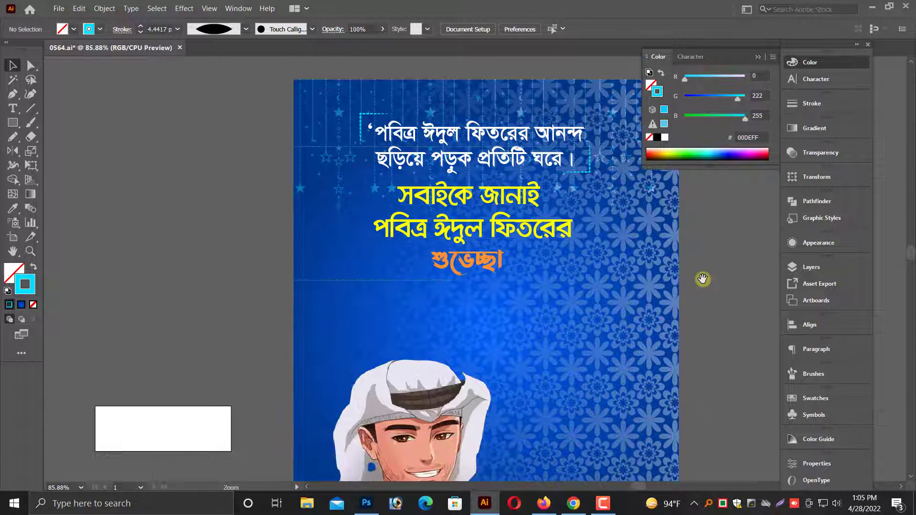
left_click(533, 310)
left_click(480, 361, "shift")
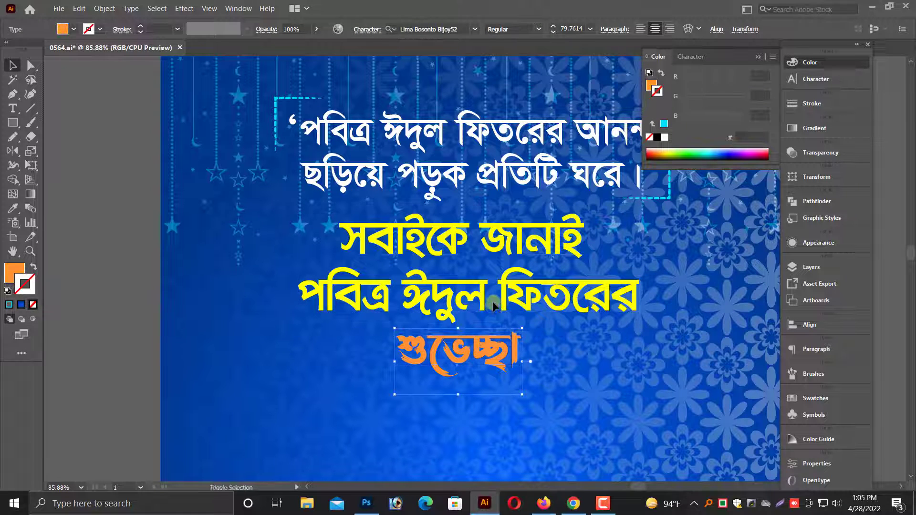
left_click_drag(505, 303, 510, 302)
key("ctrl+minus")
key("ctrl+minus")
key("ctrl+minus")
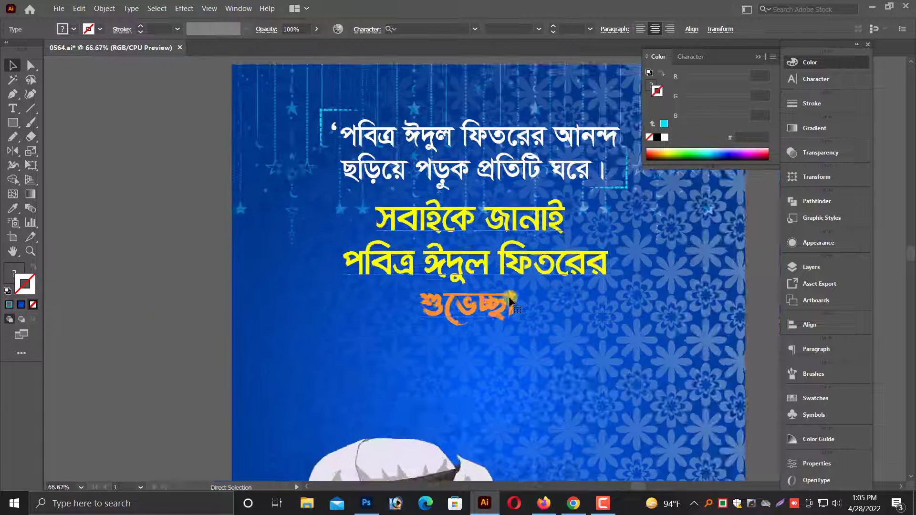
left_click(645, 338)
Place an enlarged copy of the red Eid calligraphy with the crescent and mosque on the empty canvas right of the poster.
scroll(646, 338, "down", 1)
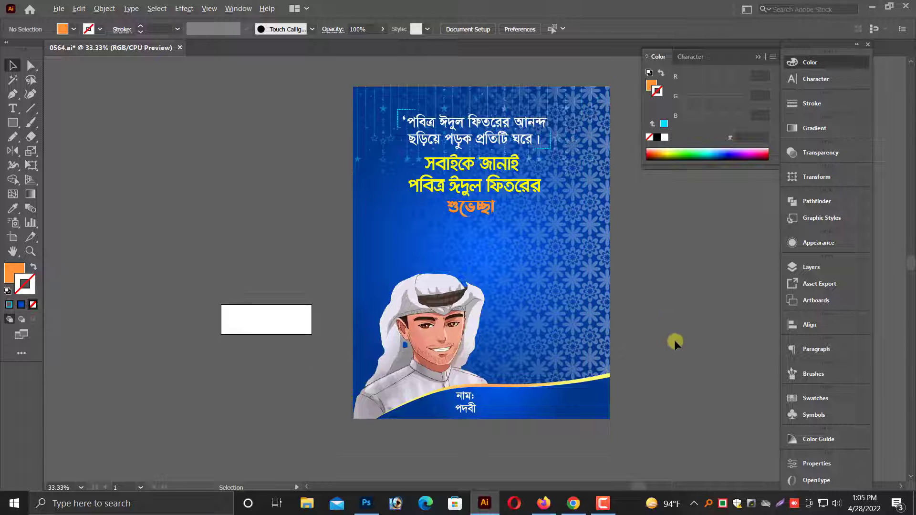
left_click_drag(674, 340, 611, 338)
scroll(618, 335, "up", 1)
key("ctrl+minus")
scroll(618, 335, "up", 4)
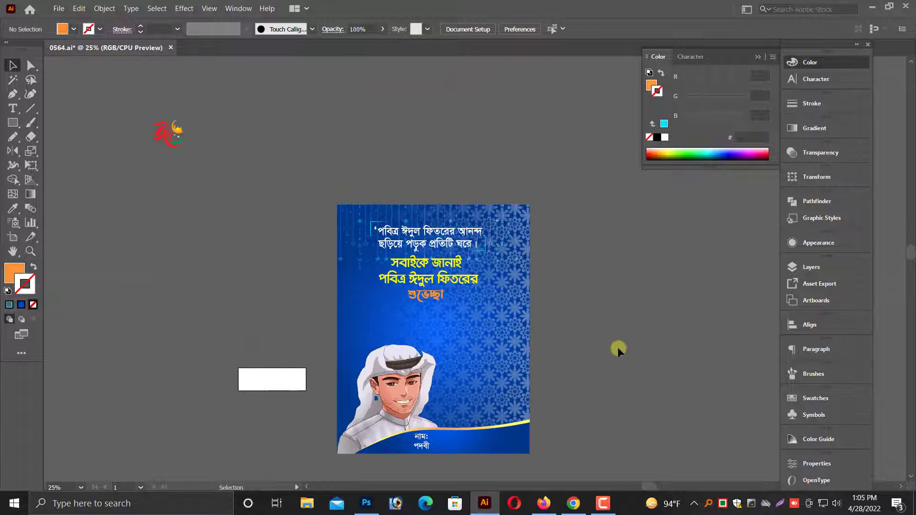
left_click(181, 191)
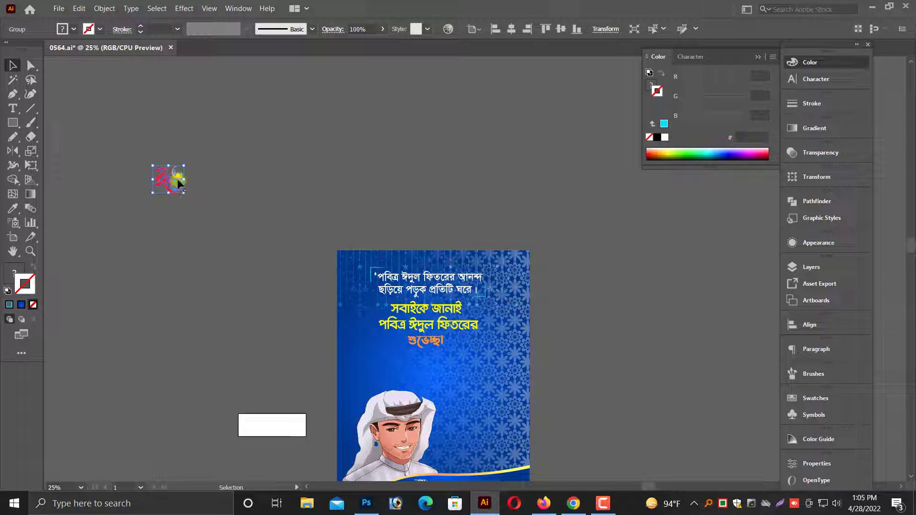
left_click_drag(179, 184, 708, 380)
scroll(634, 368, "down", 2)
left_click_drag(662, 346, 648, 352)
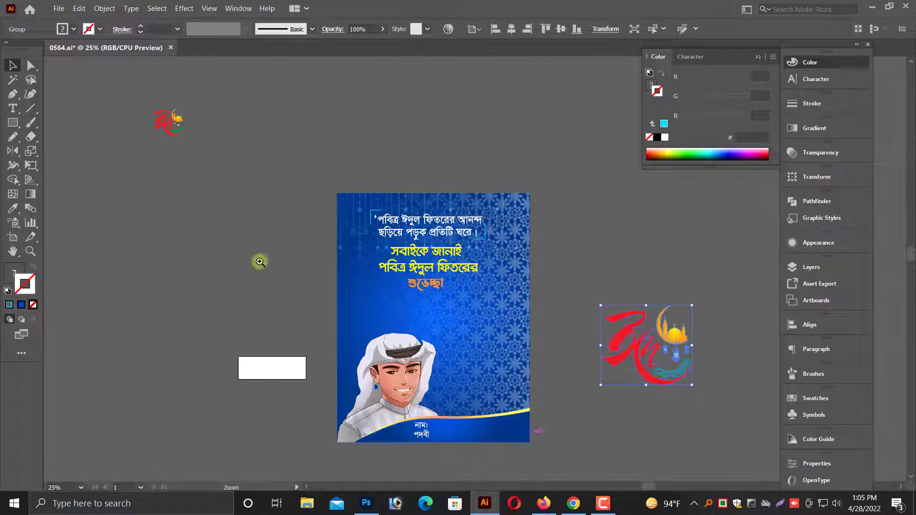
Enlarge the man illustration slightly, keeping its lower-left corner at the poster's corner.
left_click_drag(260, 262, 652, 401)
left_click(320, 369)
scroll(323, 368, "down", 3)
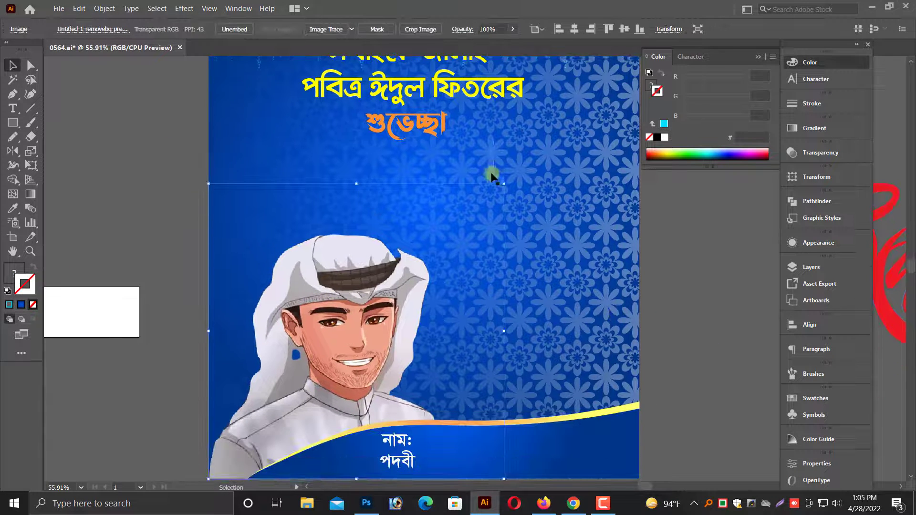
left_click_drag(503, 184, 514, 165)
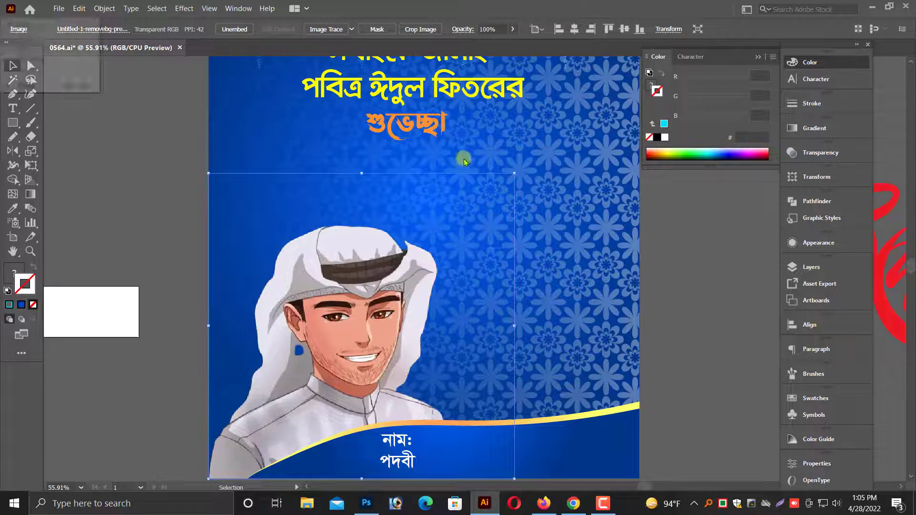
Lock the floral pattern, the man illustration and the other background artwork.
left_click_drag(443, 142, 448, 360)
left_click(211, 343)
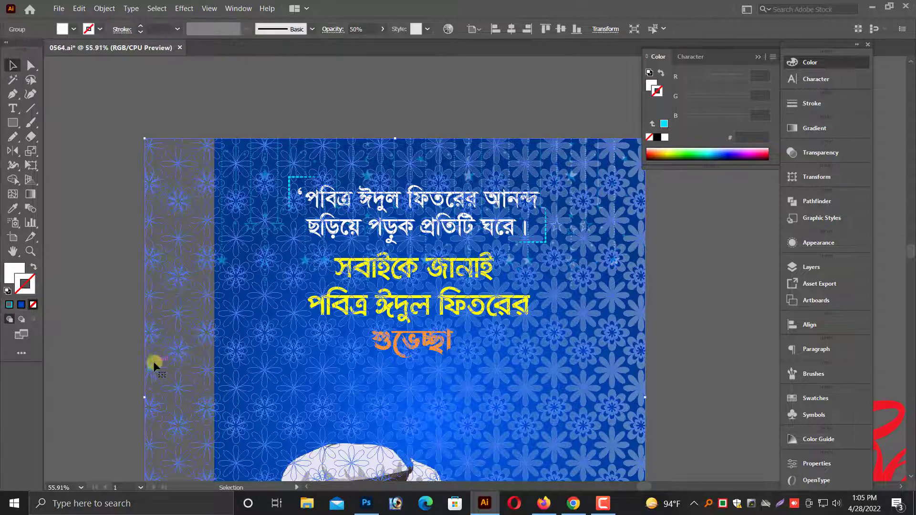
scroll(138, 362, "down", 1)
key("Delete")
mouse_move(250, 380)
left_mouse_down()
mouse_move(236, 358)
mouse_move(120, 352)
mouse_move(115, 365)
mouse_move(250, 379)
left_mouse_up()
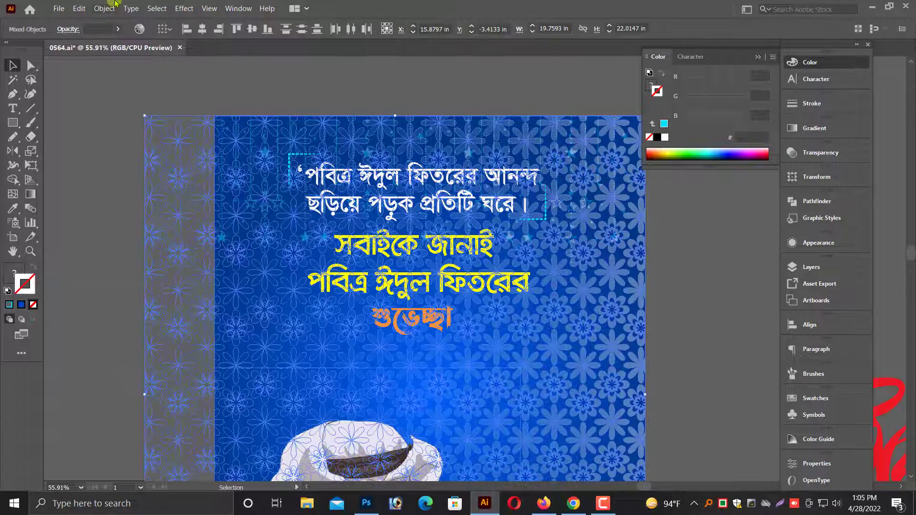
left_click(104, 8)
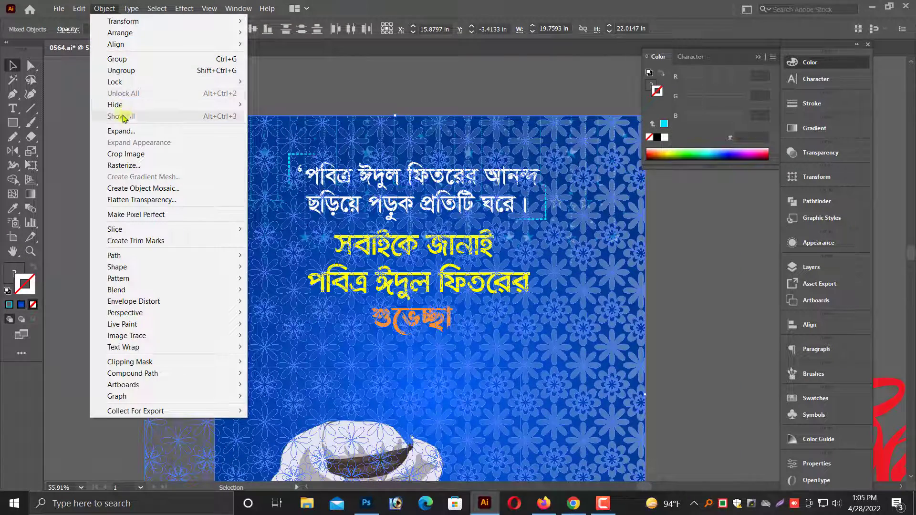
mouse_move(115, 82)
left_click(293, 82)
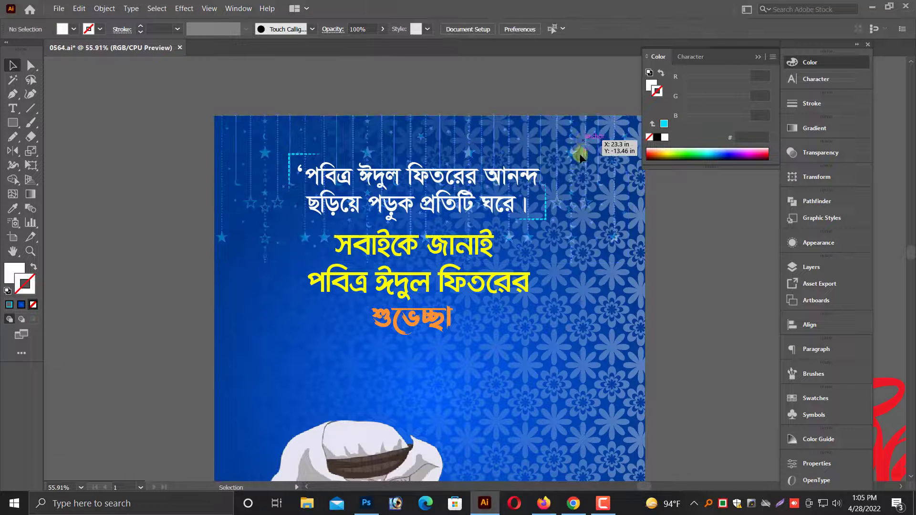
Move the quote, brackets and greeting texts down together until they sit just above the man's headdress.
scroll(381, 200, "up", 1)
scroll(379, 198, "up", 1)
left_click(490, 260)
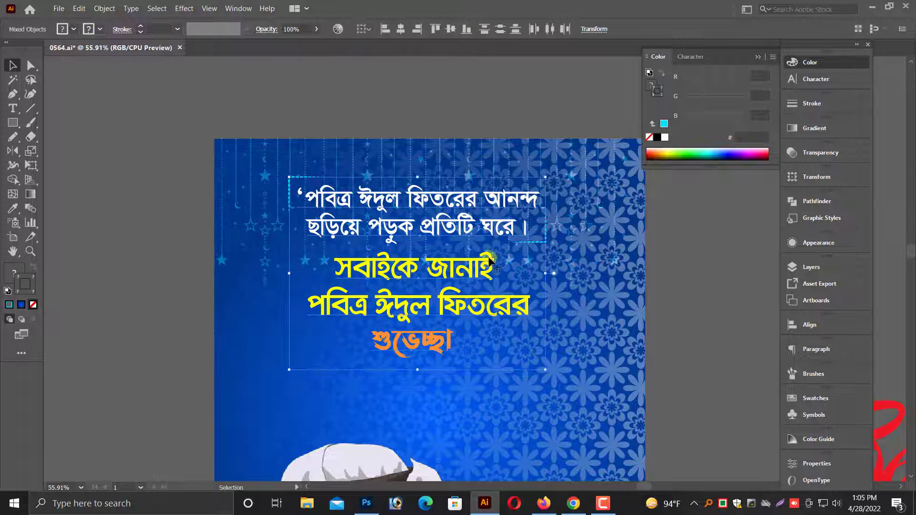
left_click_drag(465, 245, 438, 282)
scroll(464, 285, "down", 1)
key("ctrl+minus")
key("ctrl+minus")
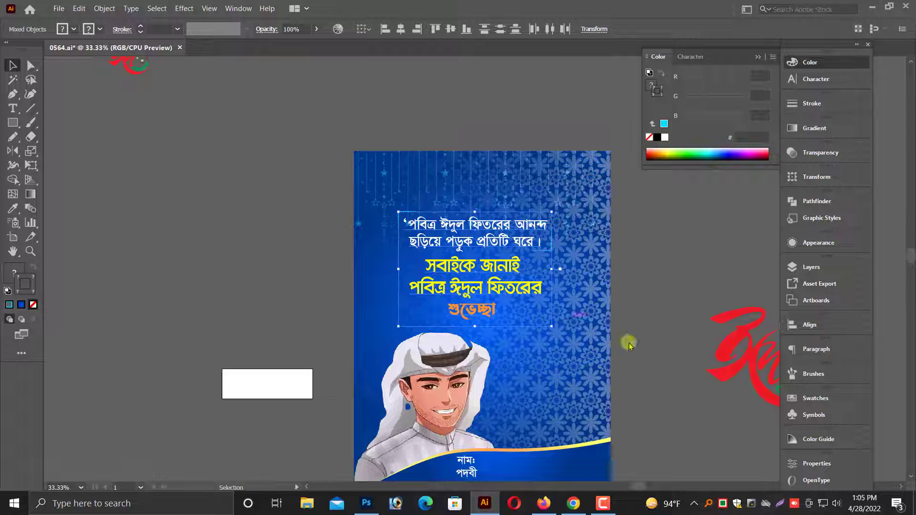
left_click_drag(630, 343, 433, 288)
left_click(511, 207)
Move the enlarged Eid calligraphy group a little up and closer to the poster.
left_click(600, 342)
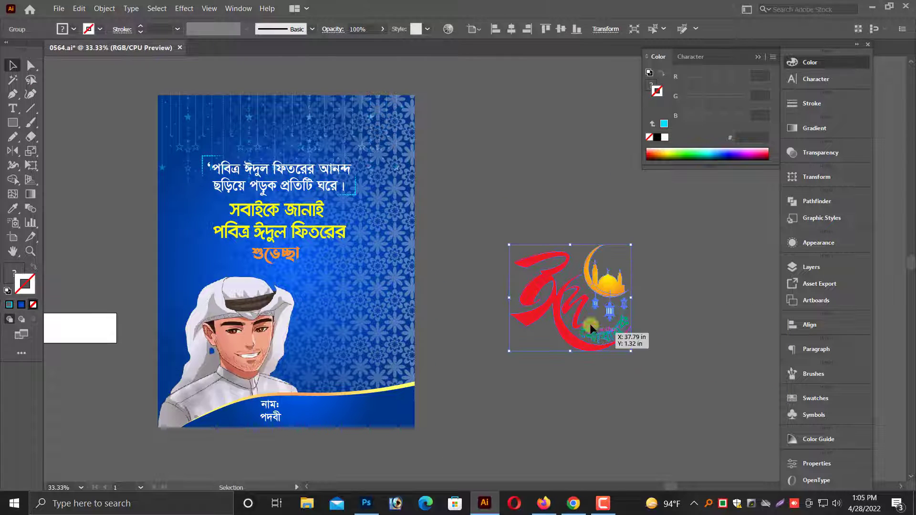
right_click(581, 311)
left_click(546, 425)
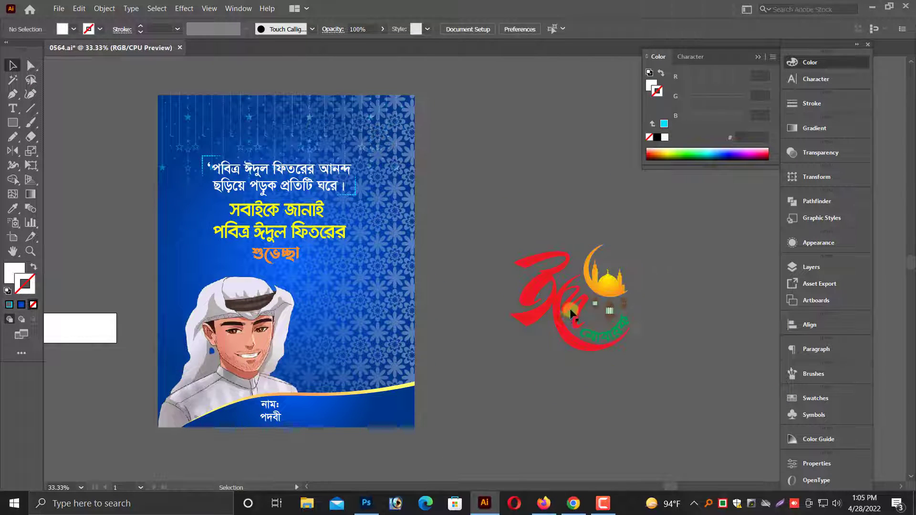
left_click_drag(654, 290, 649, 285)
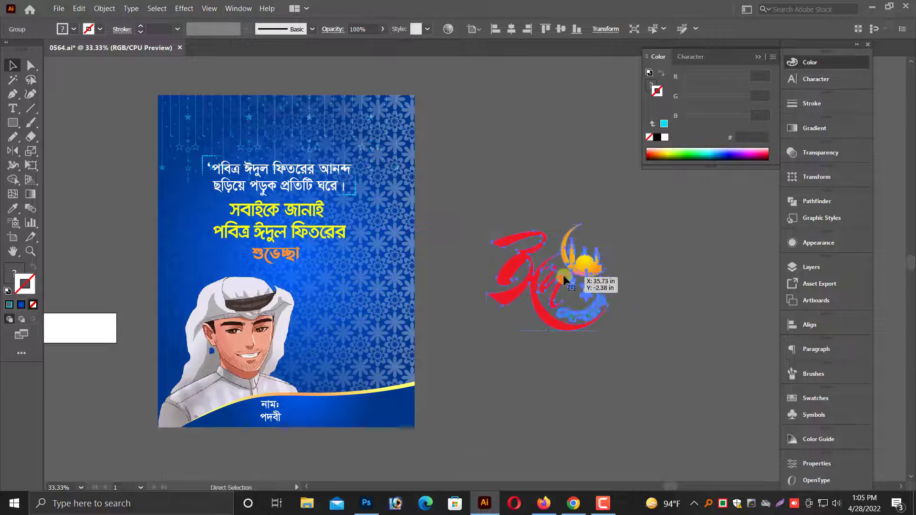
Paste a copy of the Eid calligraphy group directly in front of the original and hide that copy.
key("ctrl+=")
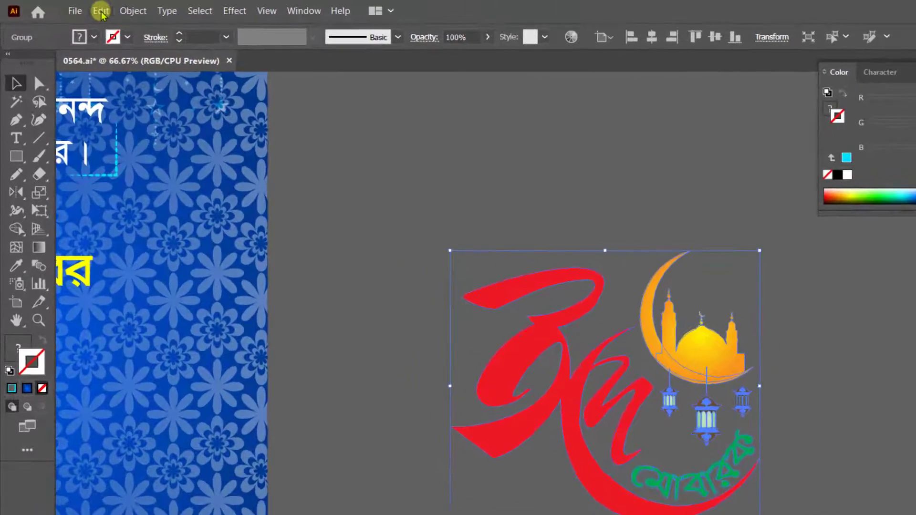
left_click(79, 8)
left_click(96, 58)
left_click(110, 17)
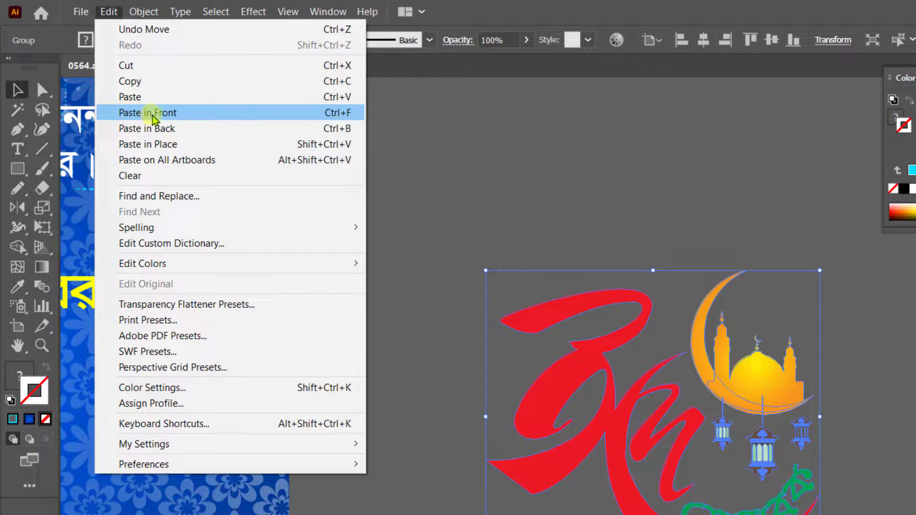
left_click(151, 115)
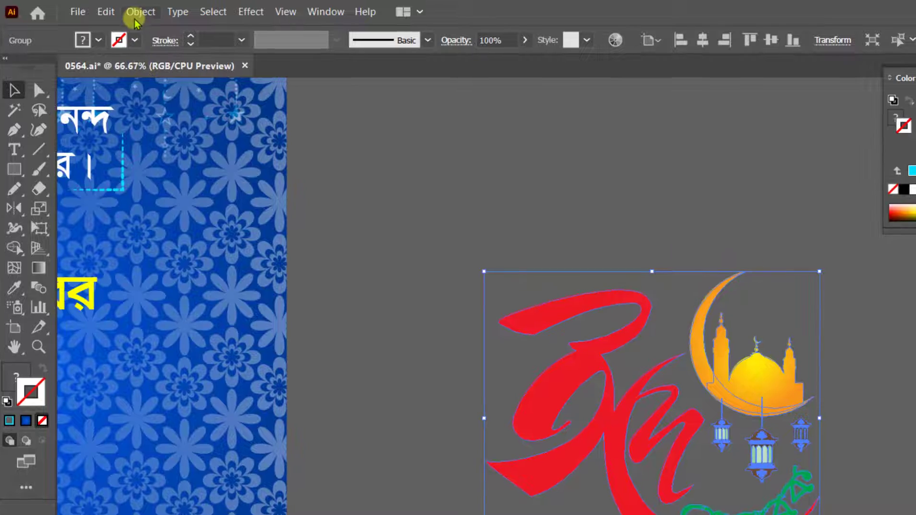
left_click(143, 11)
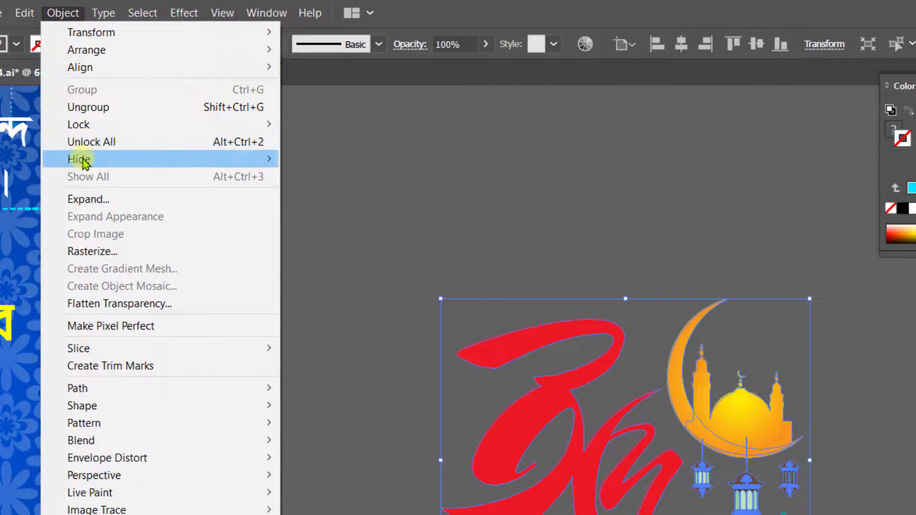
left_click(313, 159)
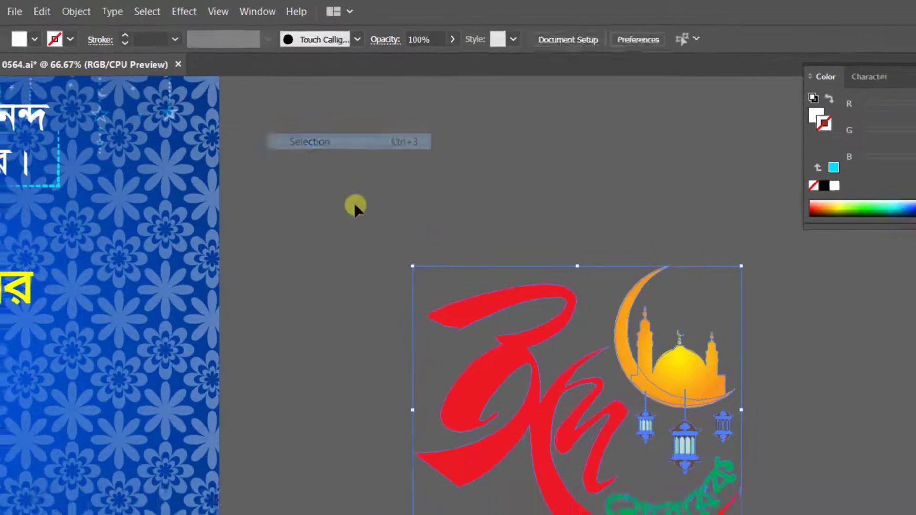
left_click(482, 386)
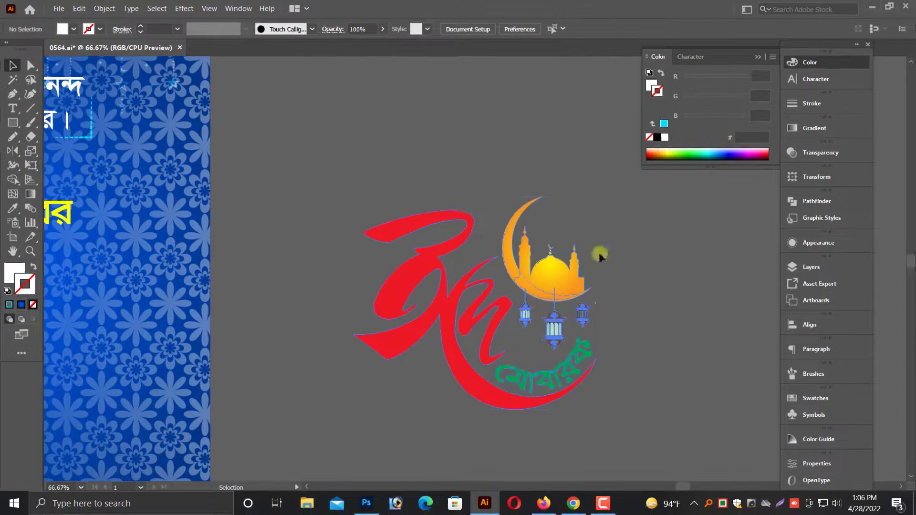
Give the Eid calligraphy group that is still visible a white fill and a white stroke.
left_click(835, 186)
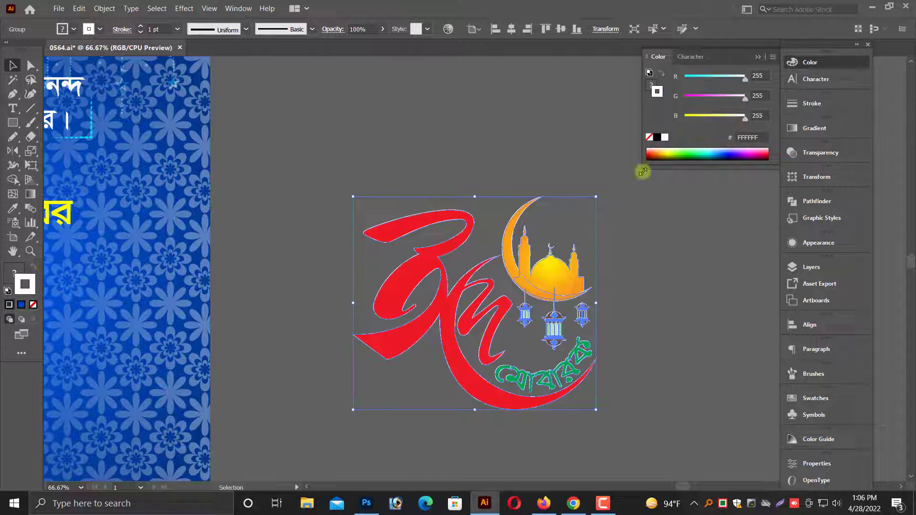
left_click(15, 272)
left_click(607, 506)
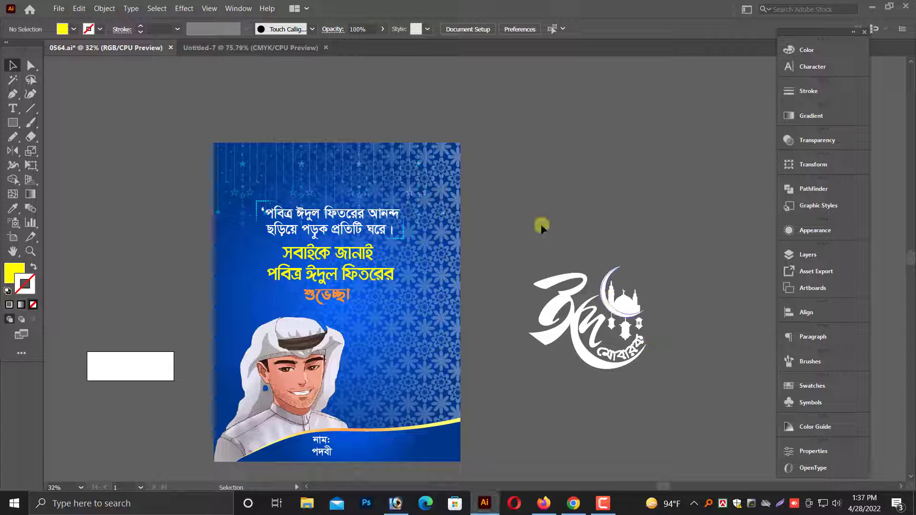
Set the white Eid calligraphy's stroke weight to 20 pt with round corner joins.
left_click(622, 309)
left_click(802, 92)
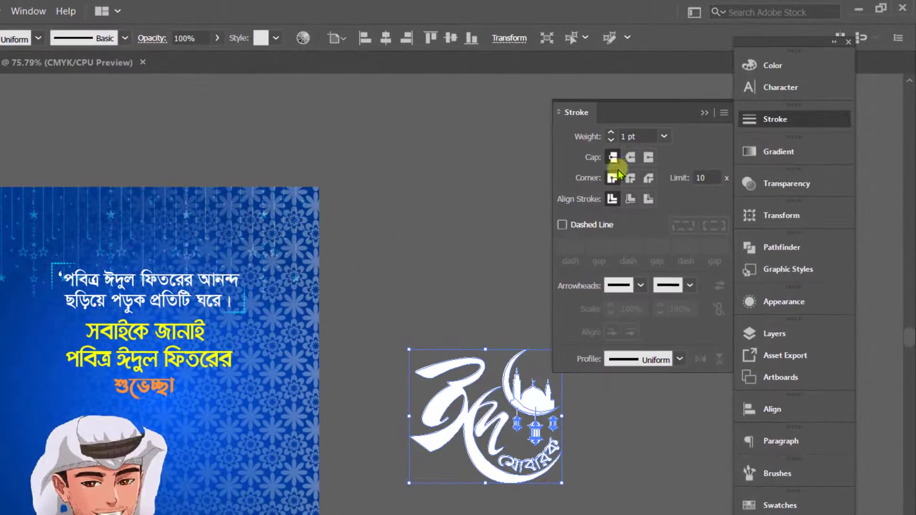
key("Up")
key("Up")
key("Up")
key("Up")
key("Up")
key("Up")
key("Up")
key("Up")
key("Up")
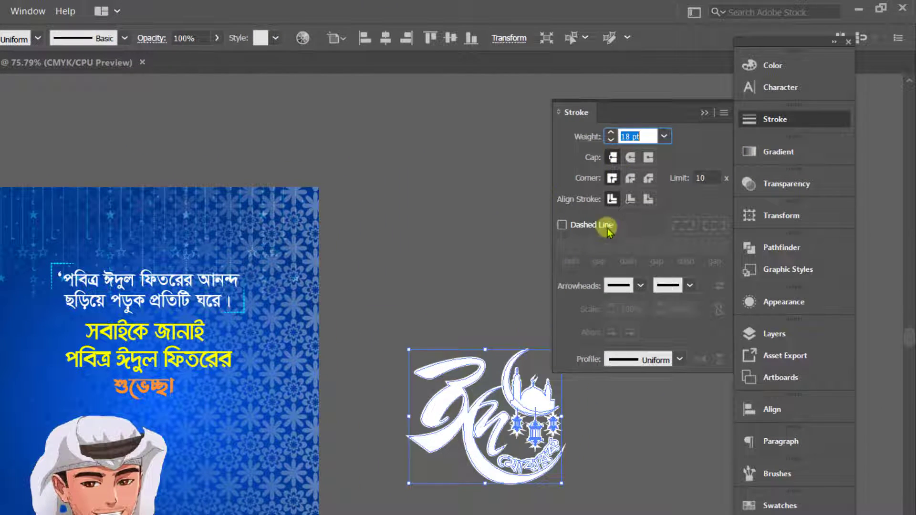
left_click(630, 178)
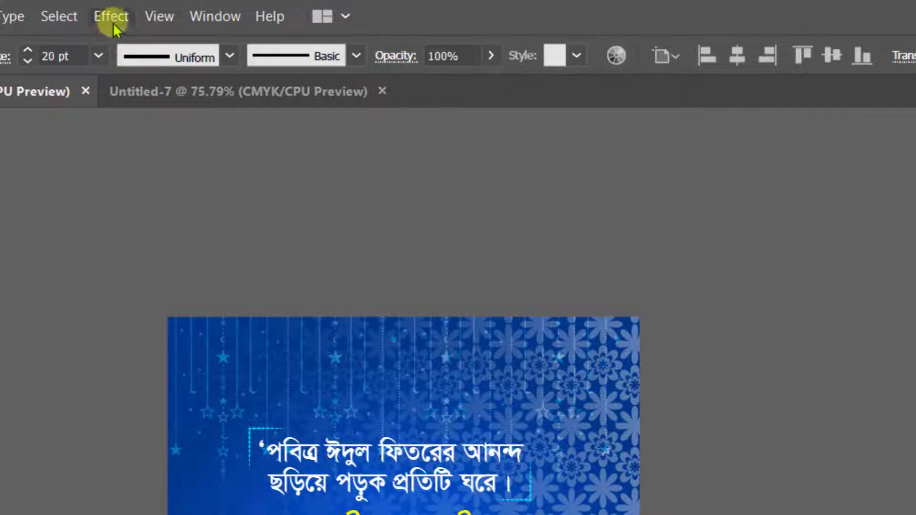
Apply a Drop Shadow effect in Multiply mode at 40% opacity to the white calligraphy.
left_click(113, 19)
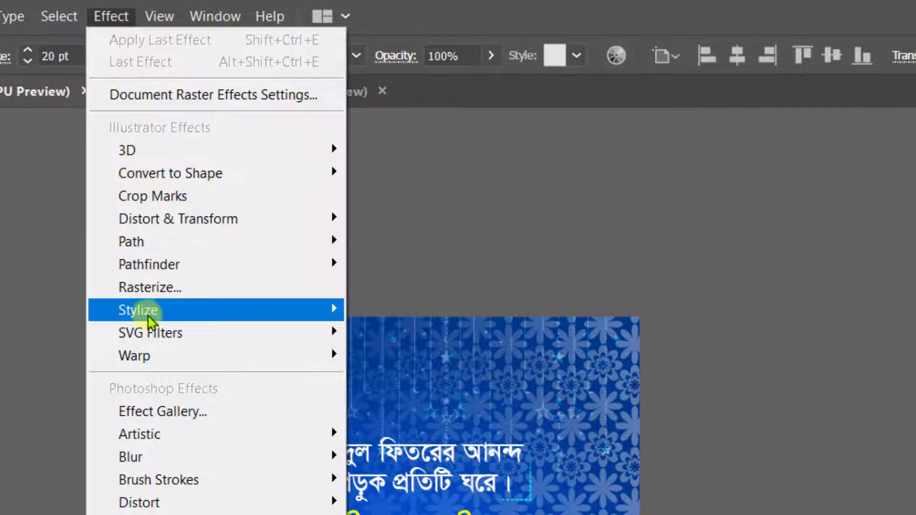
mouse_move(343, 313)
left_click(384, 313)
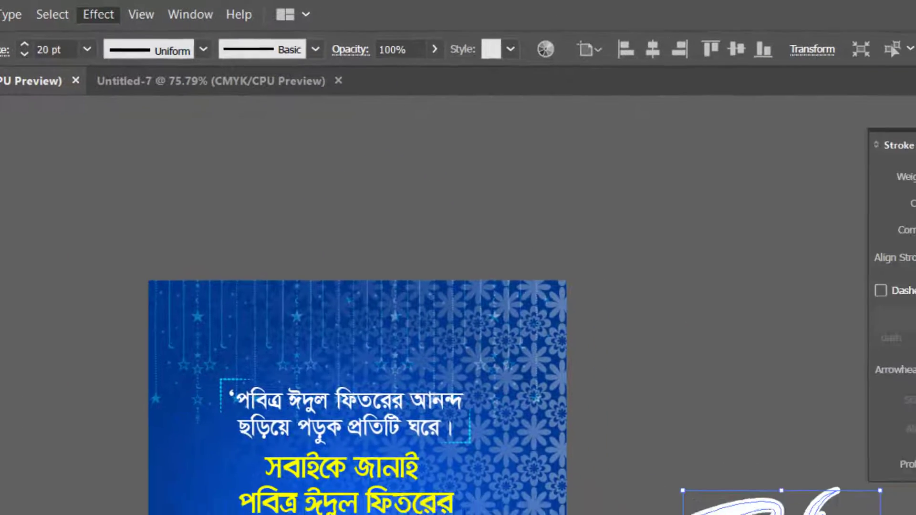
double_click(417, 300)
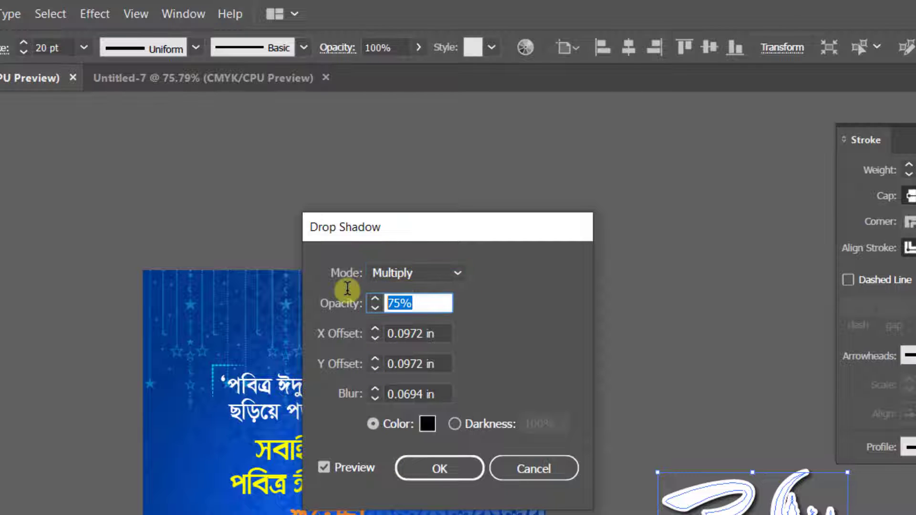
type("40")
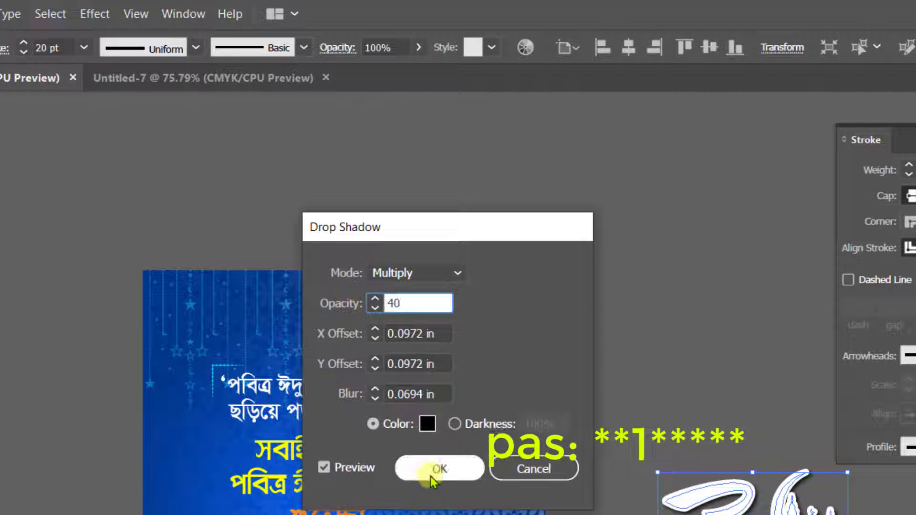
left_click(461, 468)
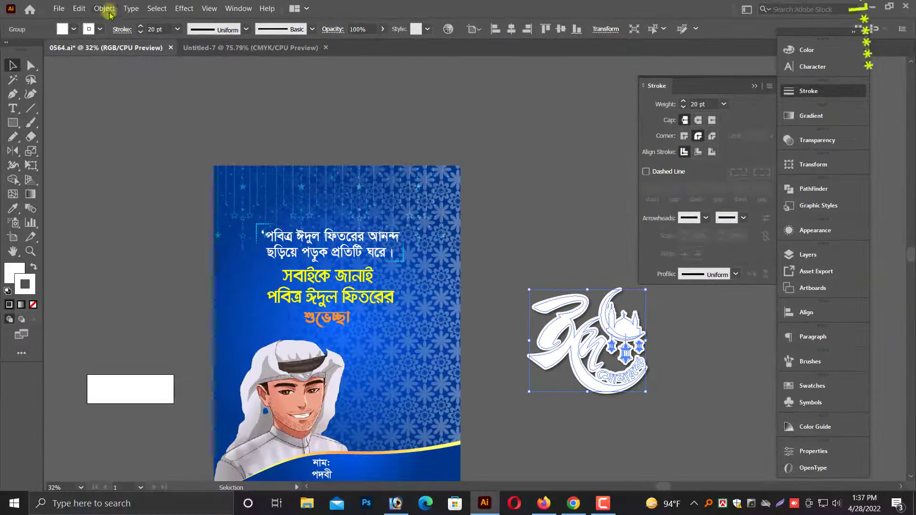
Expand the white calligraphy's appearance and show the hidden coloured copy on top of it.
left_click(104, 8)
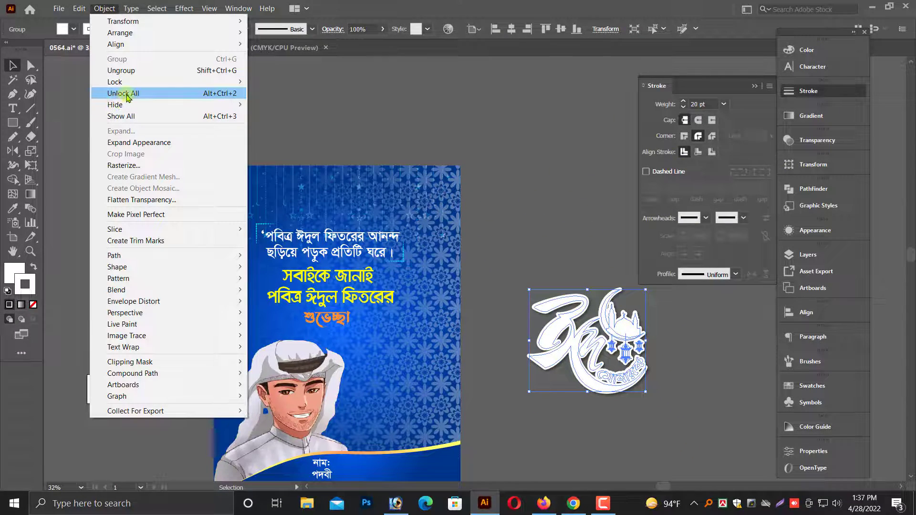
left_click(136, 142)
left_click(104, 8)
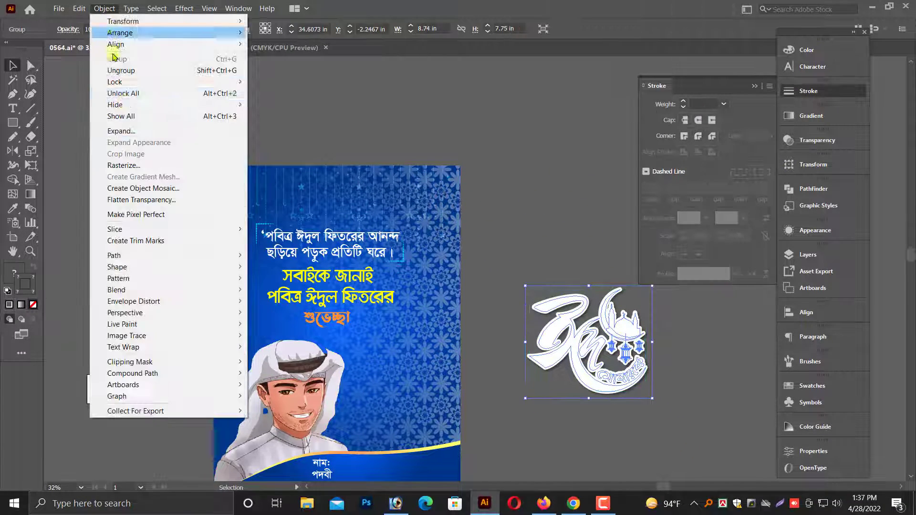
left_click(128, 120)
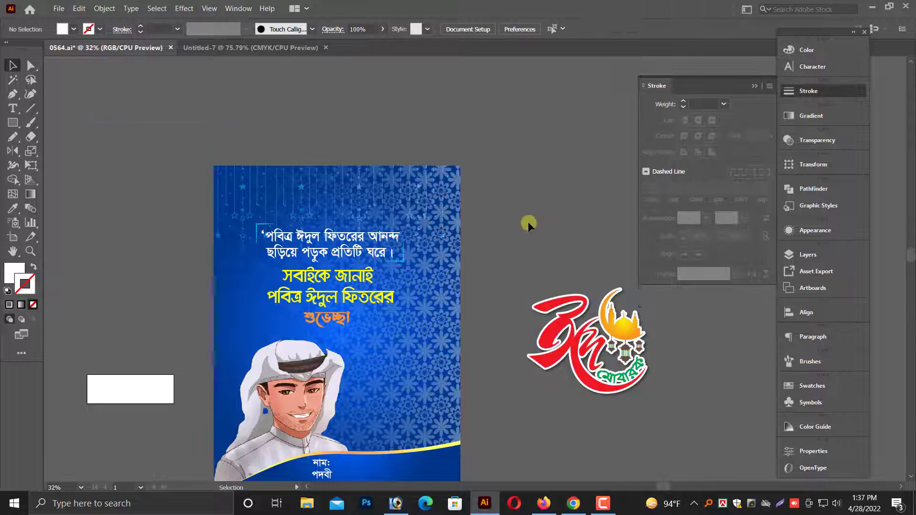
Unlock all locked artwork and group the coloured Eid calligraphy with its white shadowed outline.
left_click(527, 221)
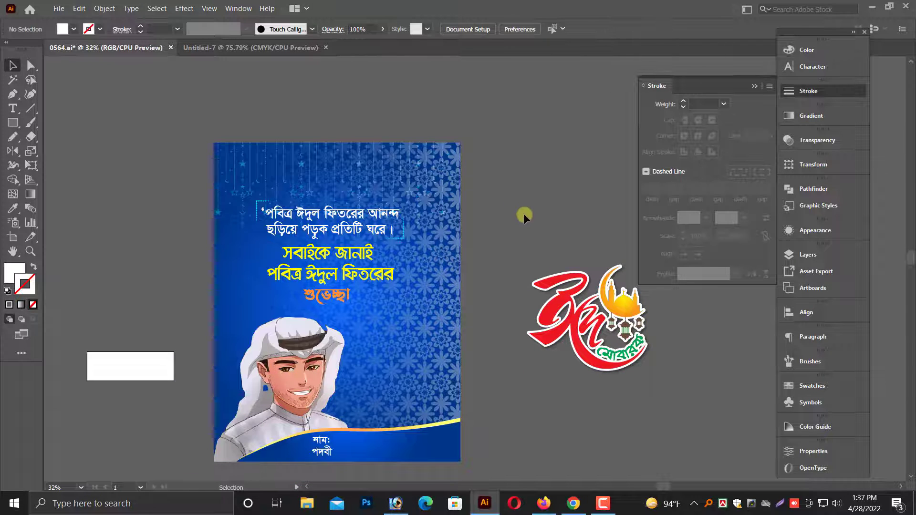
right_click(617, 348)
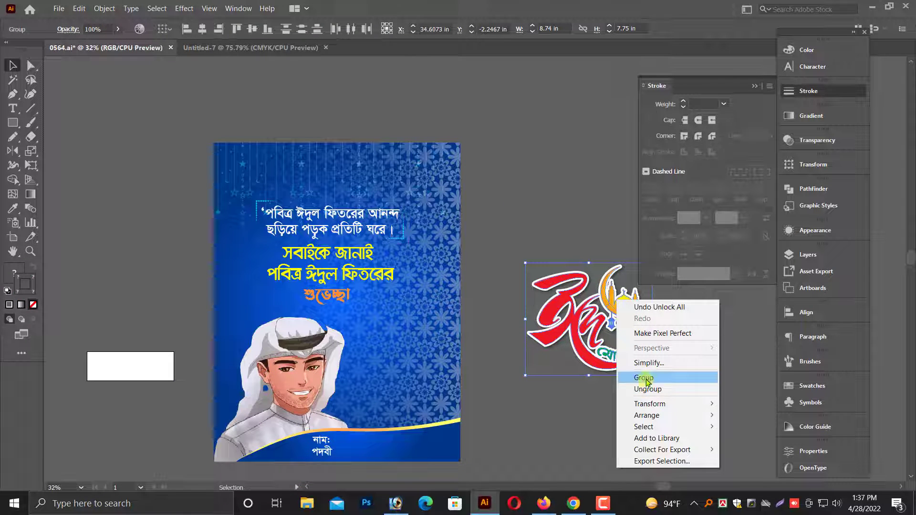
left_click(591, 343)
left_click(508, 337)
Move the Eid calligraphy group onto the poster, to the right of the man and just above the gold wave.
left_click_drag(623, 307, 431, 346)
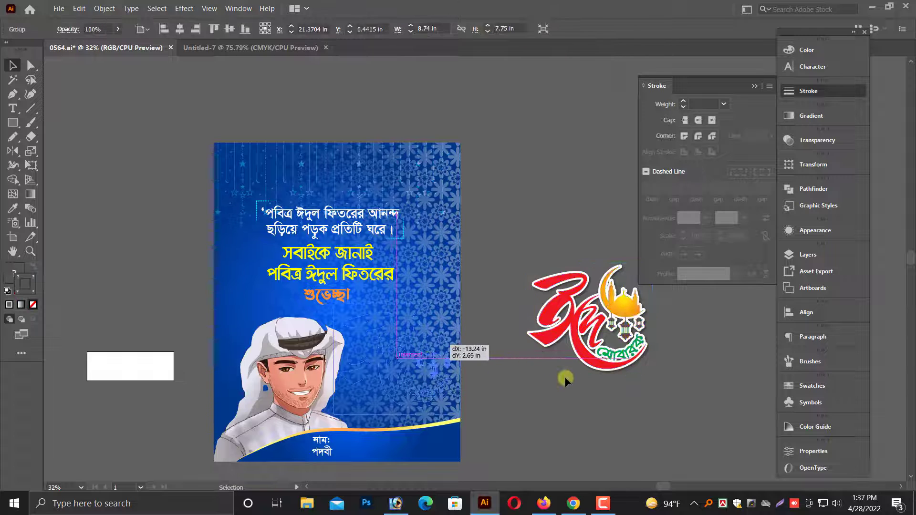
key("ctrl+plus")
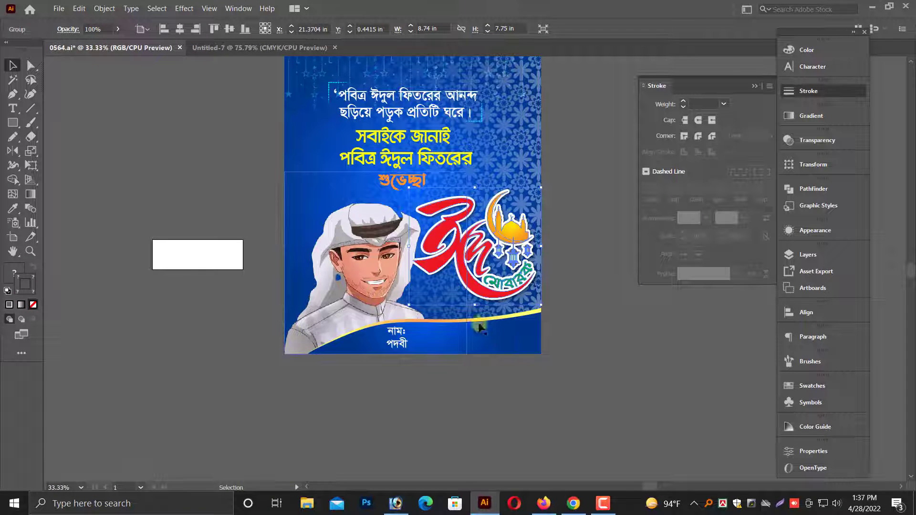
key("z")
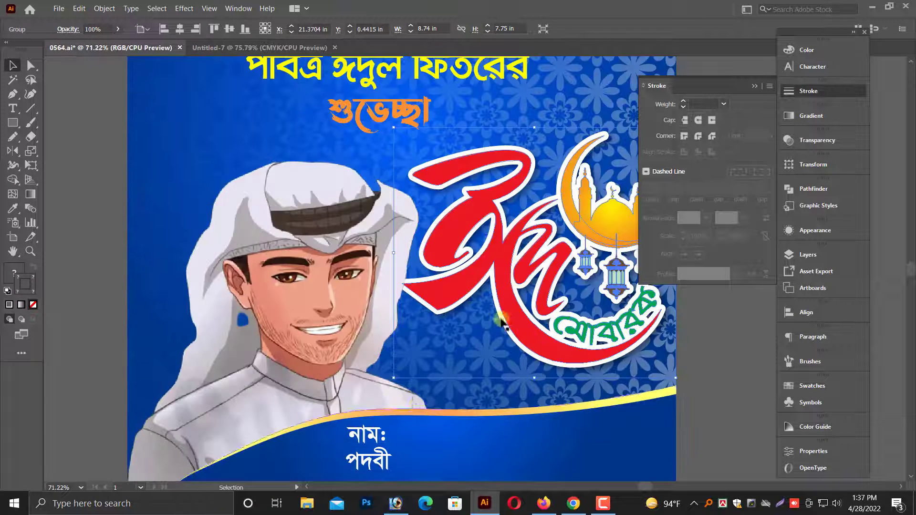
left_click_drag(518, 283, 436, 268)
key("alt+space")
left_click_drag(427, 232, 424, 242)
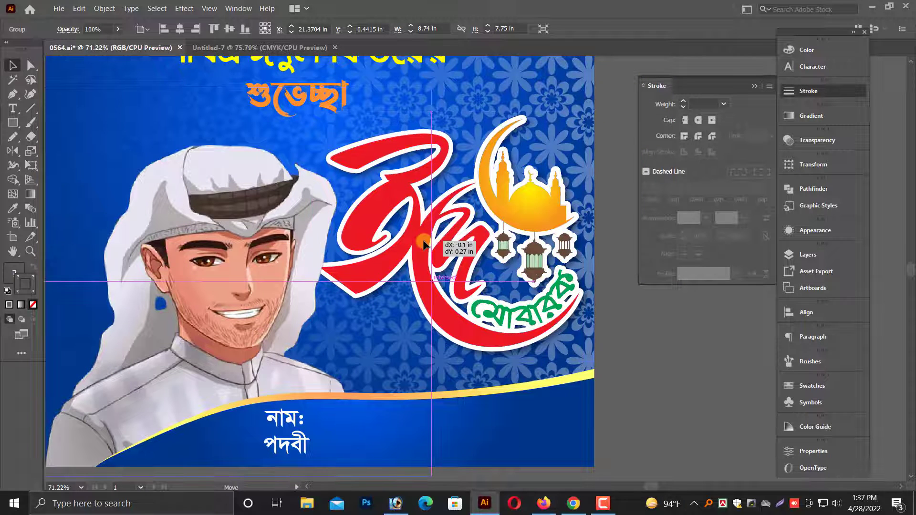
left_click(602, 320)
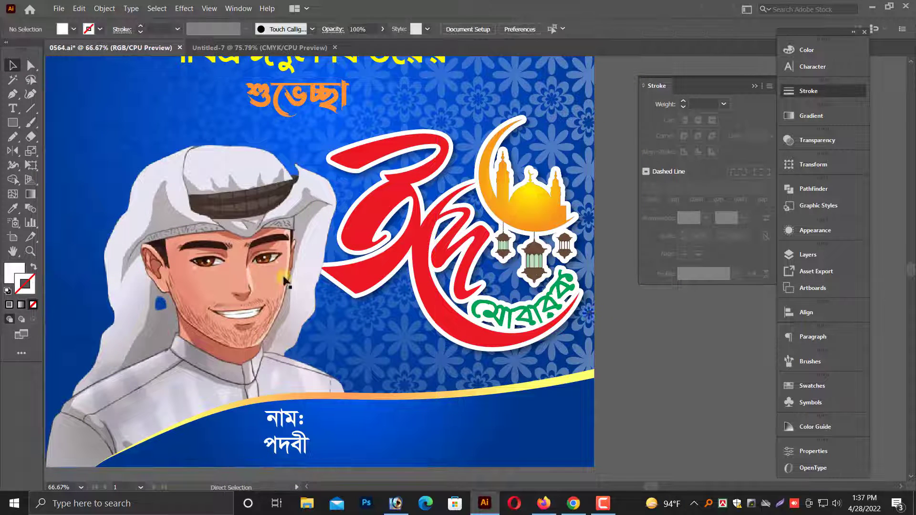
Shift the man illustration left past the poster's edge and enlarge it slightly, keeping its base on the poster's bottom edge.
left_click(250, 280)
key("ctrl+minus")
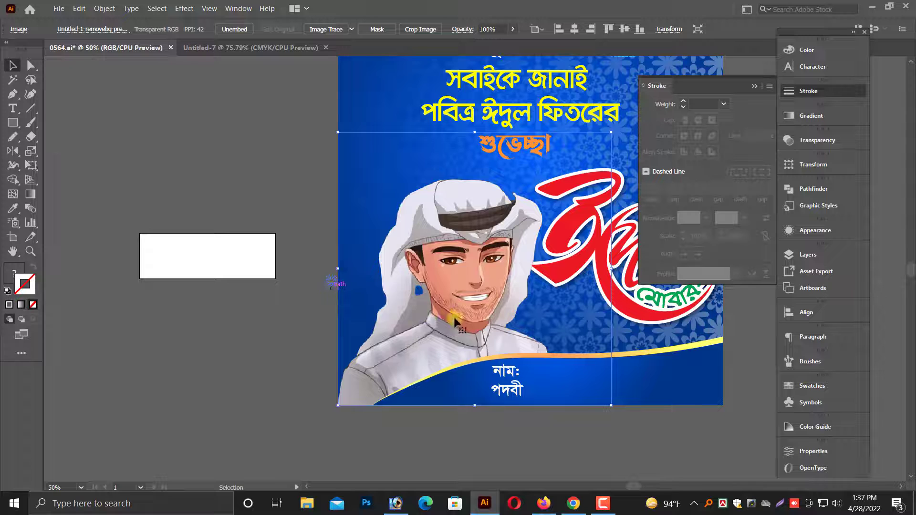
left_click_drag(454, 322, 456, 329)
left_click_drag(430, 293, 426, 294)
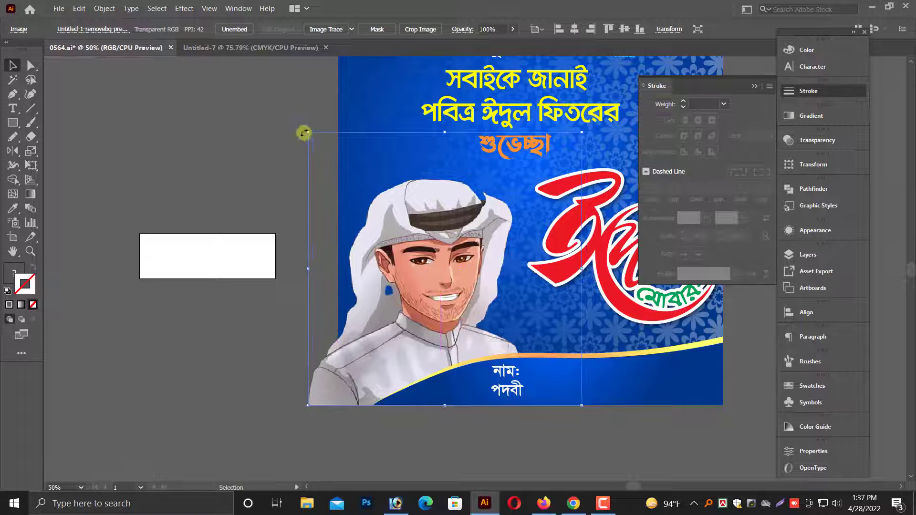
left_click_drag(308, 134, 285, 110)
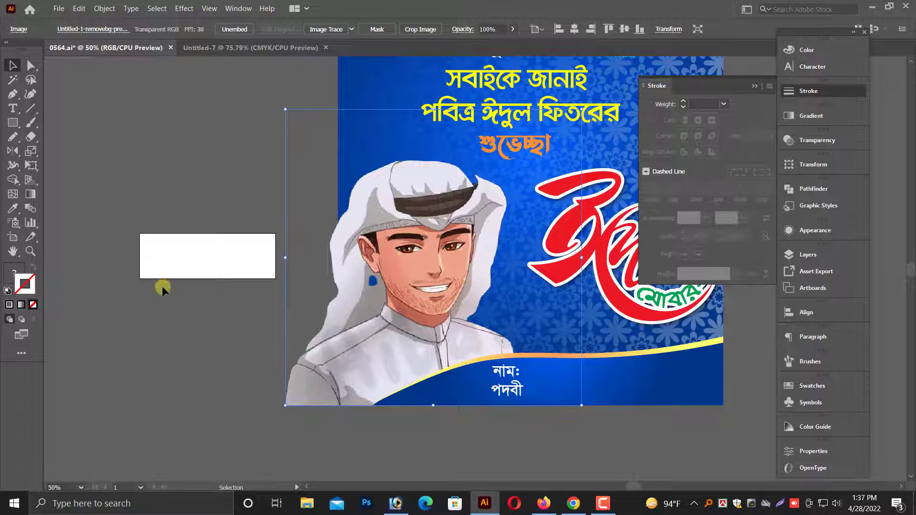
left_click_drag(428, 341, 359, 341)
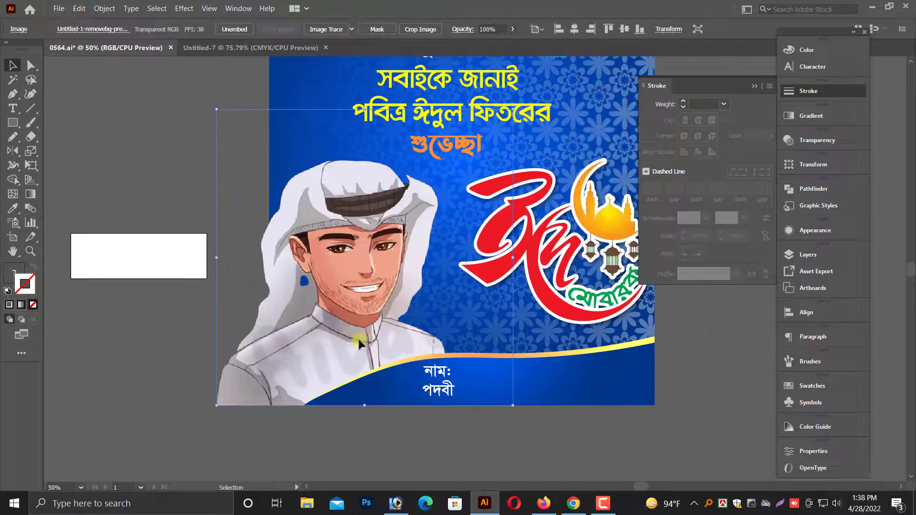
left_click(304, 461)
left_click_drag(305, 460, 225, 490)
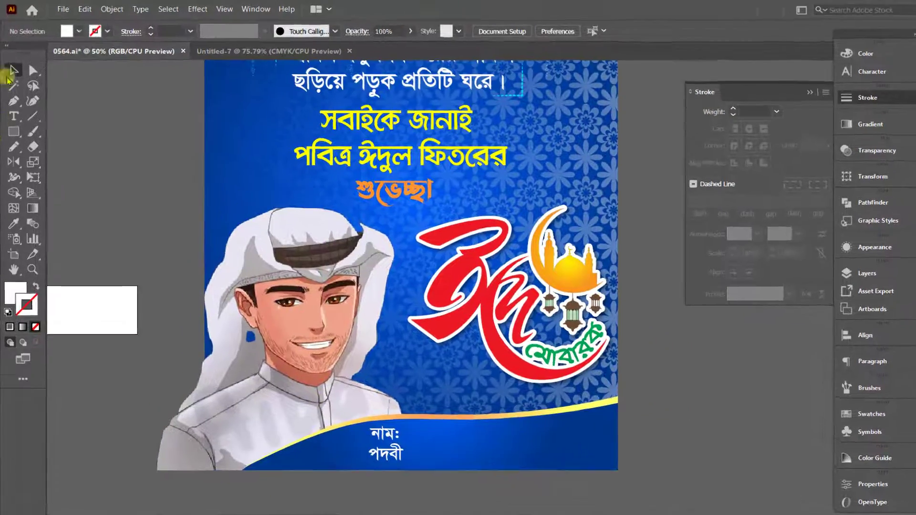
Draw a white rectangle about 8.5 x 10.5 in over the man illustration and align its left side with the poster's left edge.
left_click(14, 122)
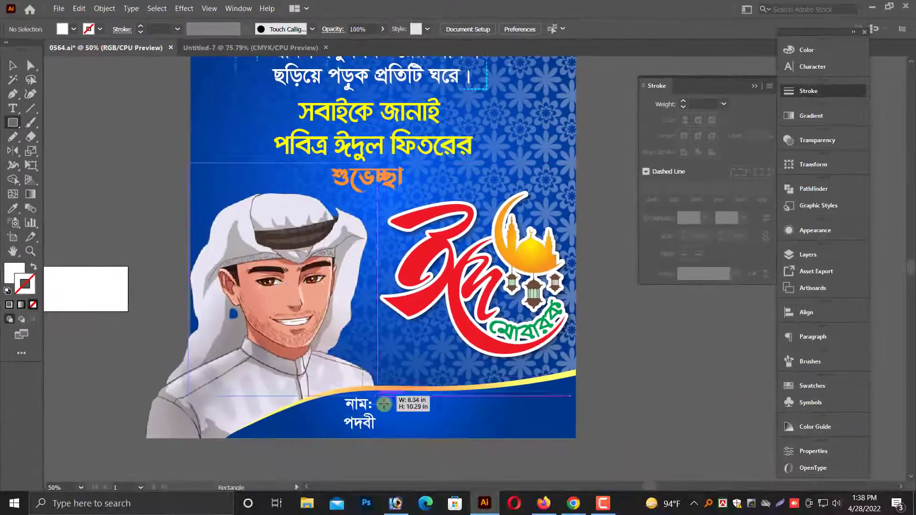
left_click_drag(258, 223, 528, 514)
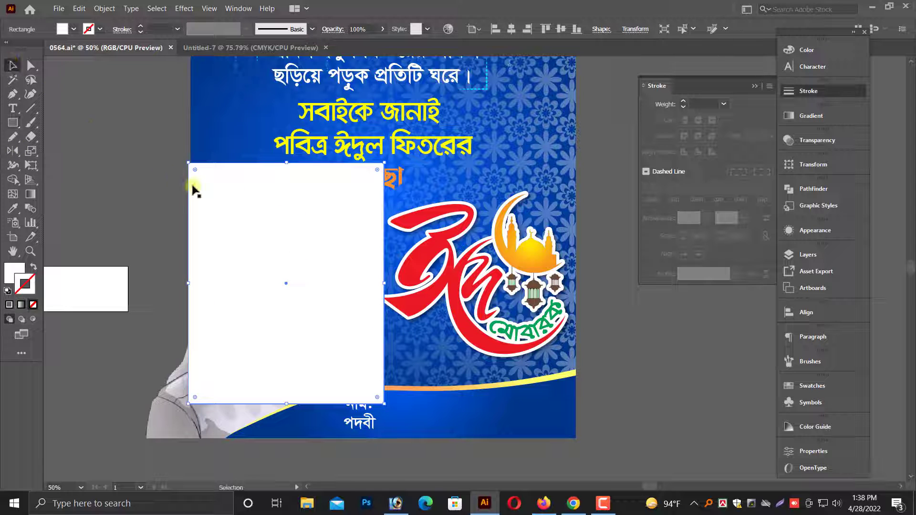
scroll(187, 353, "down", 1)
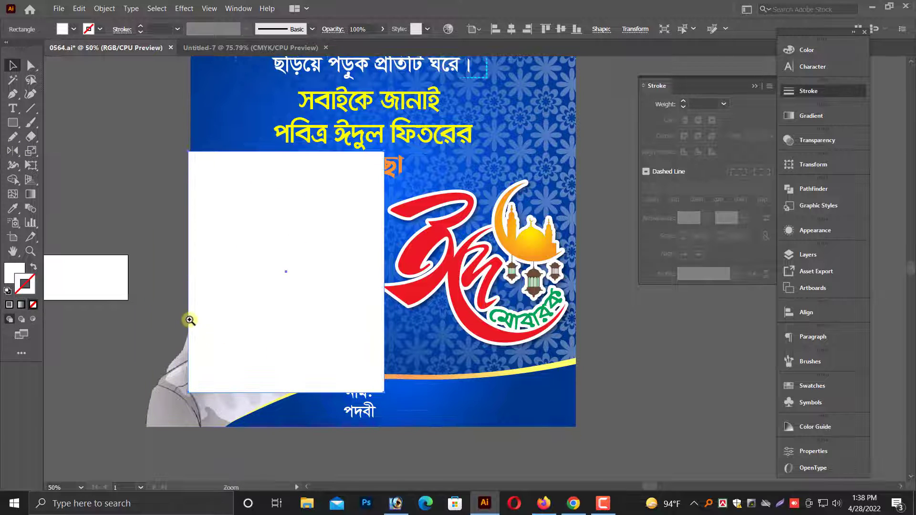
left_click_drag(188, 319, 552, 422)
left_click(304, 328)
left_click_drag(438, 295, 805, 327)
key("alt+space")
left_click(295, 271)
left_click(438, 311)
key("ctrl+minus")
key("ctrl+minus")
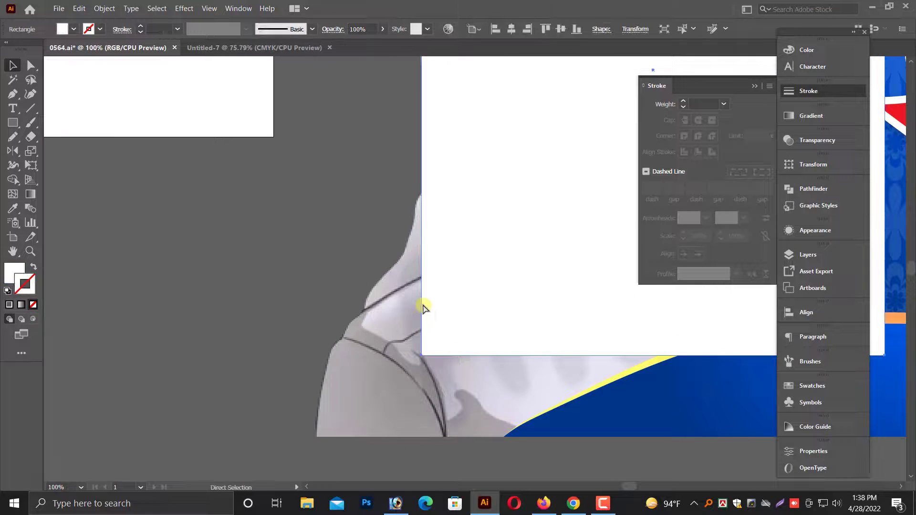
scroll(428, 331, "down", 10)
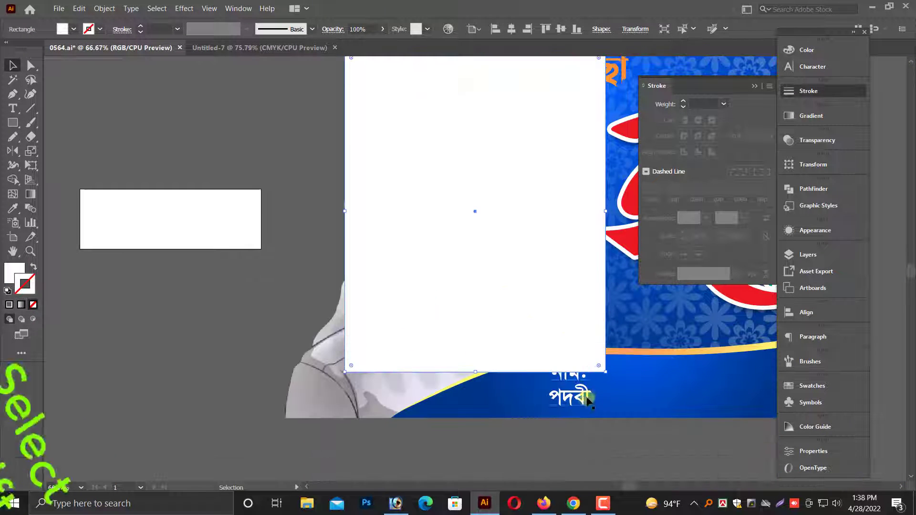
Enlarge the white rectangle to about 9.42 x 12.16 in, down to the poster's bottom edge, and use it as a clipping mask for the man illustration.
left_click(623, 411, "shift")
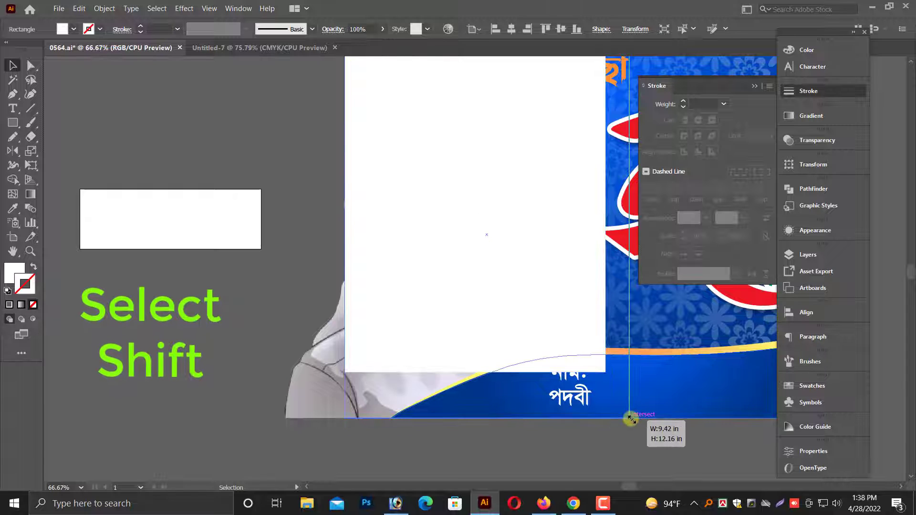
right_click(326, 377)
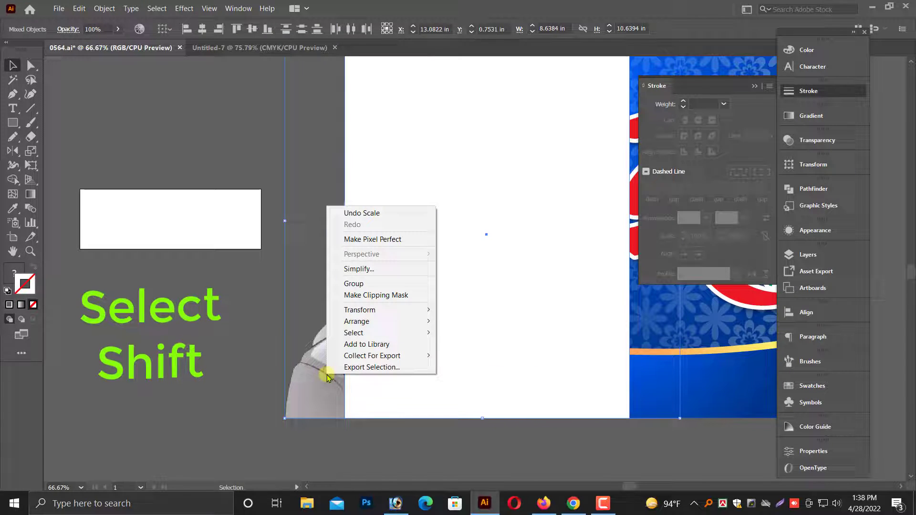
left_click(388, 297)
key("ctrl+minus")
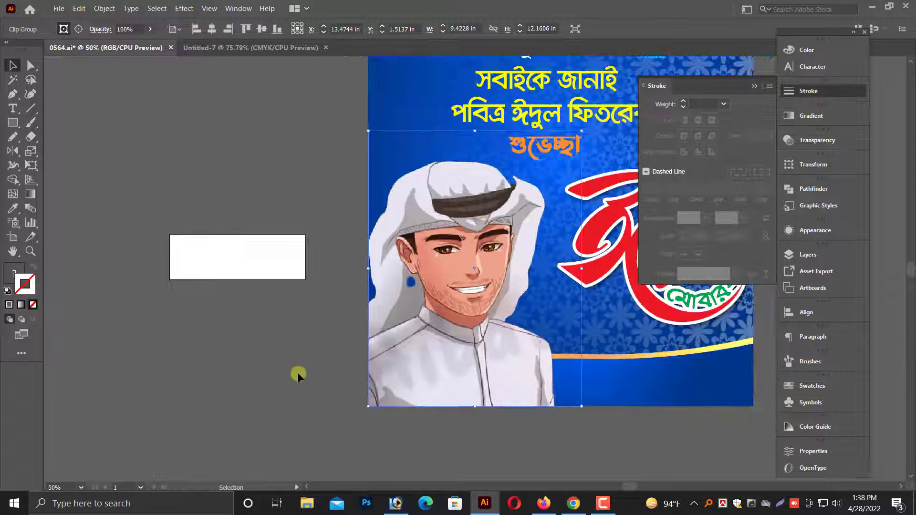
Send the clipped man illustration behind the blue wave, its gold edge and the name and title text.
left_click_drag(297, 374, 126, 364)
left_click(183, 405)
left_click(270, 327)
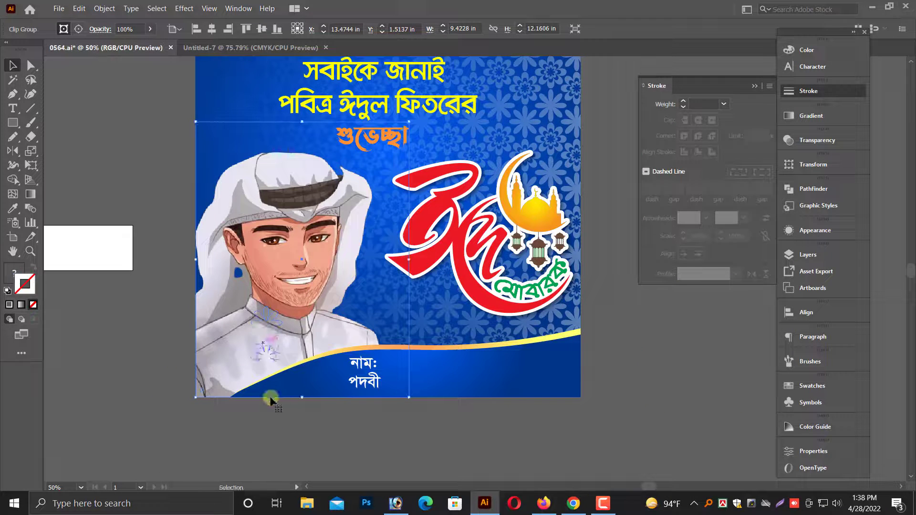
left_click(257, 420)
Move the red and green mandala ornament from the pasteboard onto the poster's top-right corner.
key("ctrl+minus")
left_click_drag(540, 266, 472, 321)
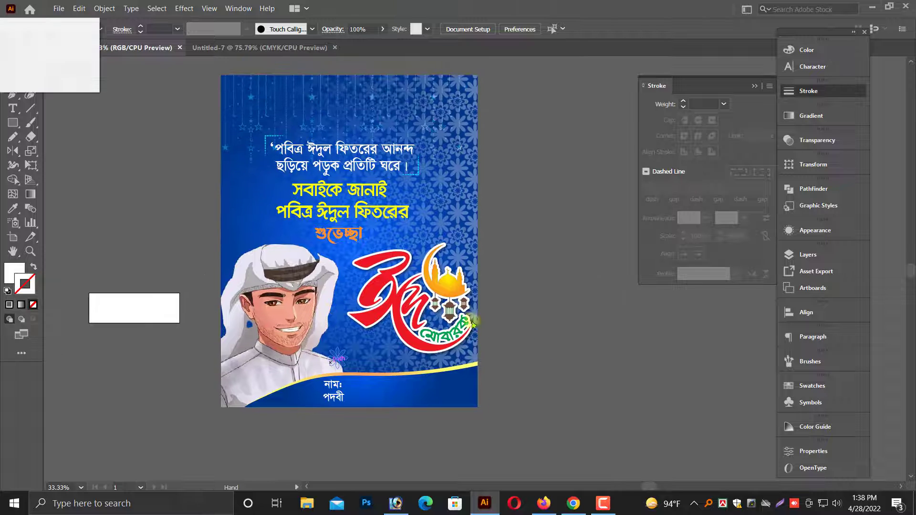
left_click_drag(541, 315, 543, 356)
scroll(251, 241, "up", 3)
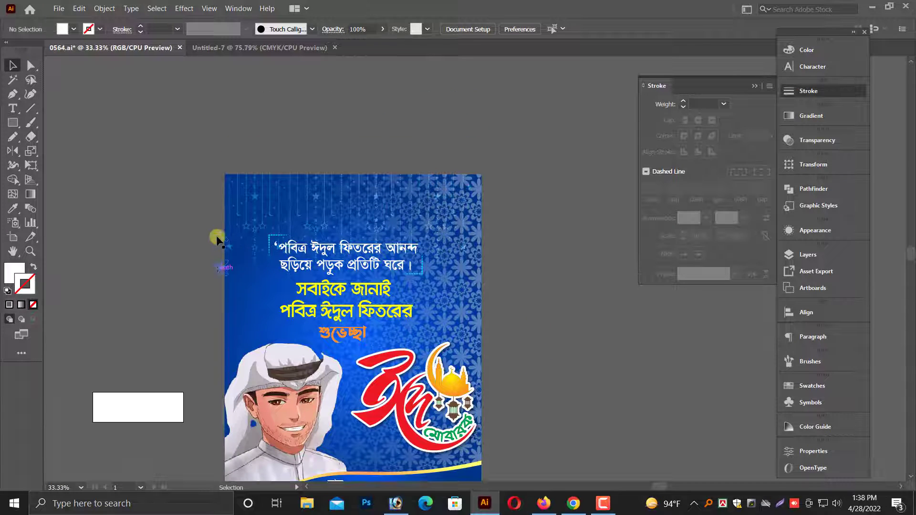
key("ctrl+minus")
scroll(223, 236, "up", 8)
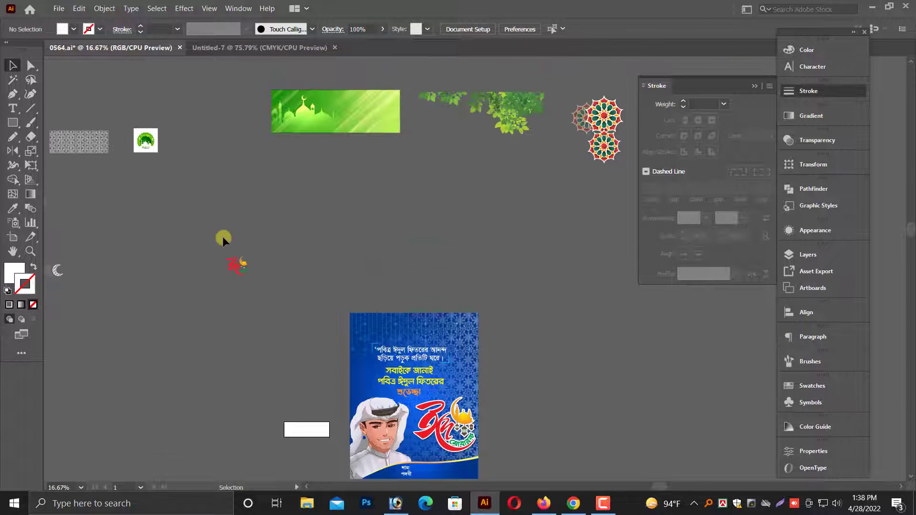
left_click_drag(605, 162, 467, 378)
scroll(435, 393, "down", 1)
left_click(357, 314)
left_click_drag(357, 314, 587, 427)
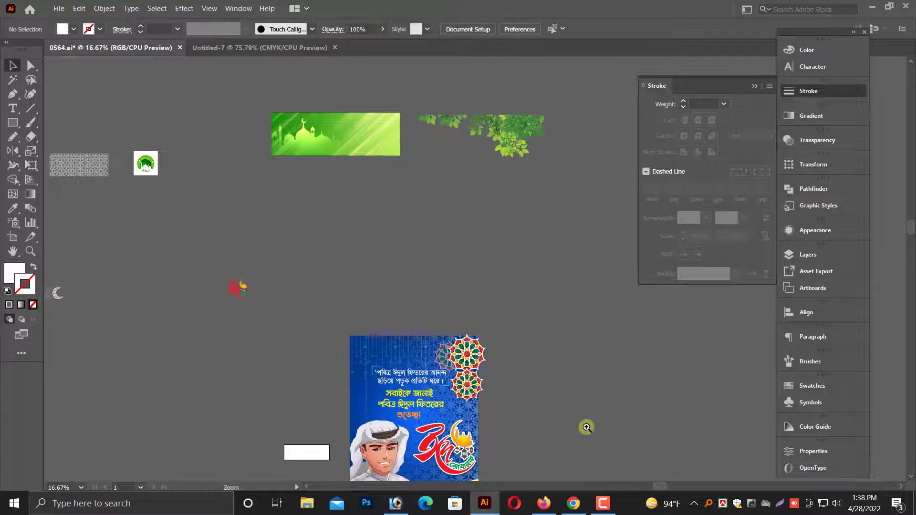
Scale the mandala ornament down to about 6.55 x 8.38 in and position it at the poster's top-right corner.
left_click_drag(456, 237, 449, 203)
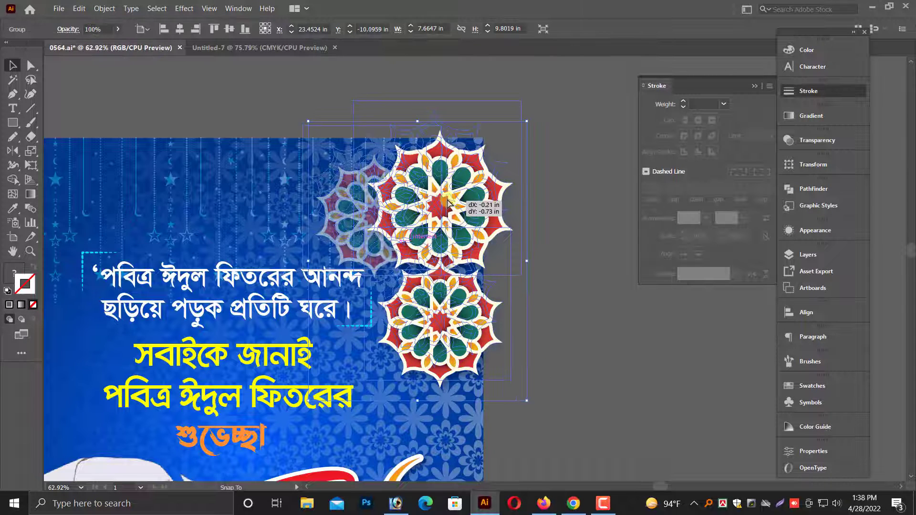
left_click_drag(521, 241, 489, 226)
left_click_drag(438, 205, 449, 197)
left_click(560, 249)
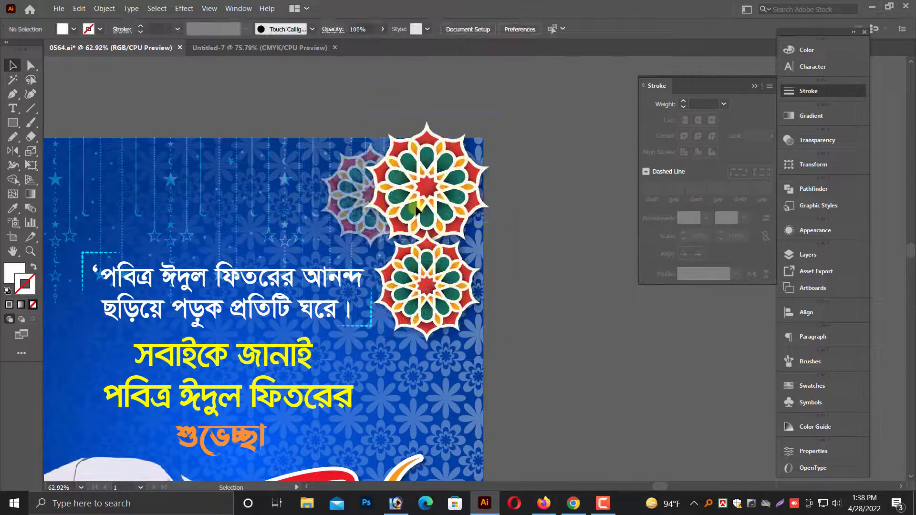
Adjust the mandala ornament's RGB color balance to red -57%, green -17% and blue 61%.
left_click(416, 206)
left_click(89, 10)
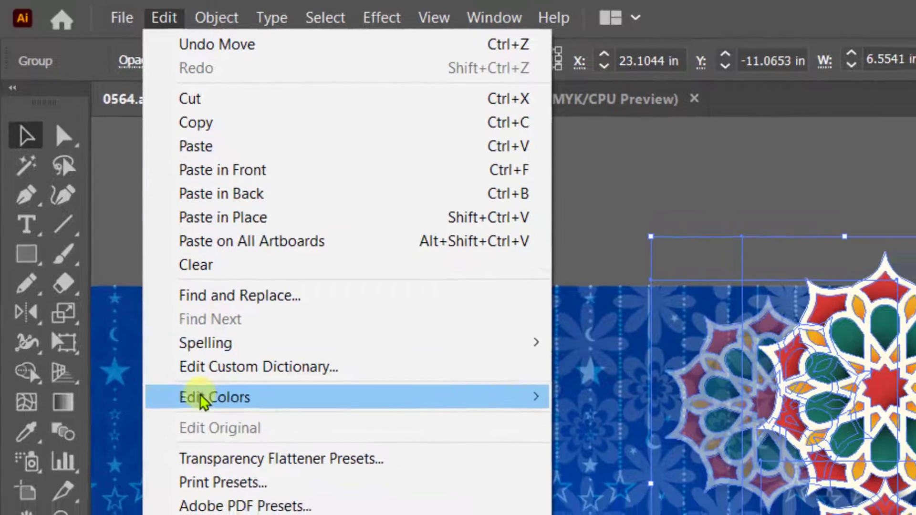
mouse_move(109, 217)
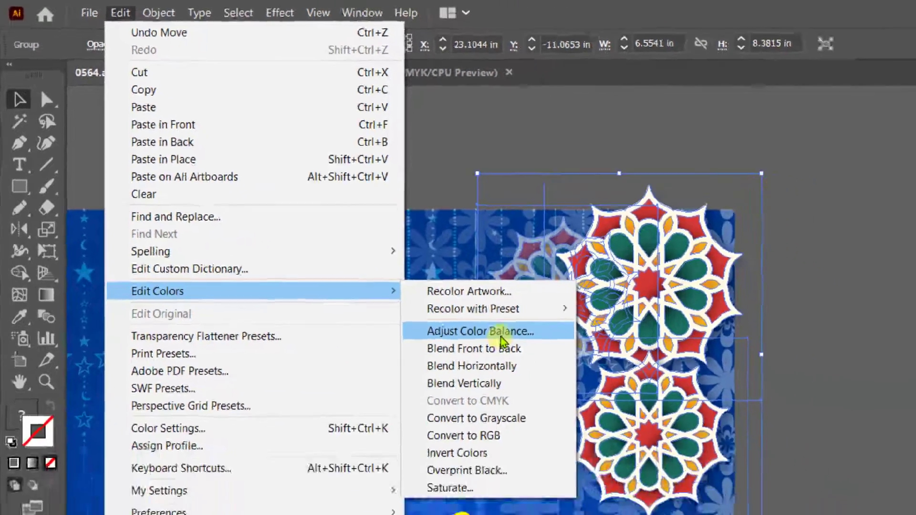
left_click(616, 419)
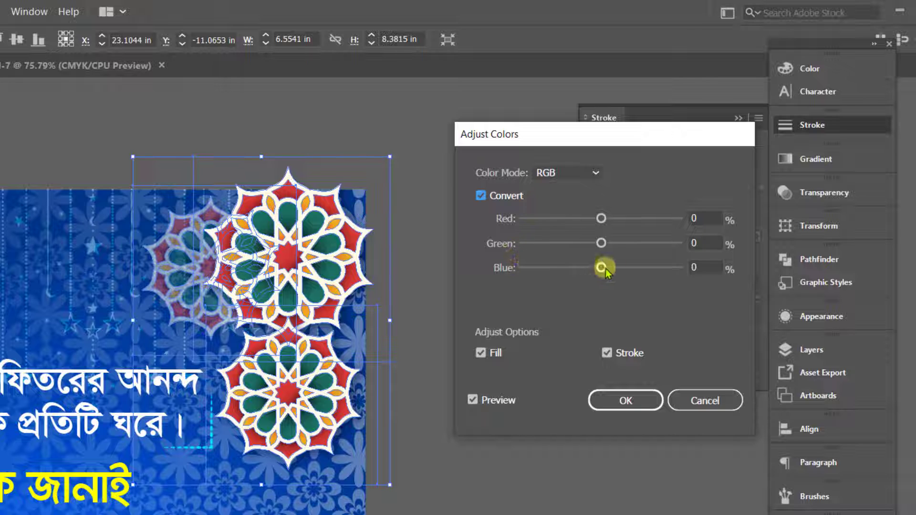
left_click_drag(606, 268, 653, 267)
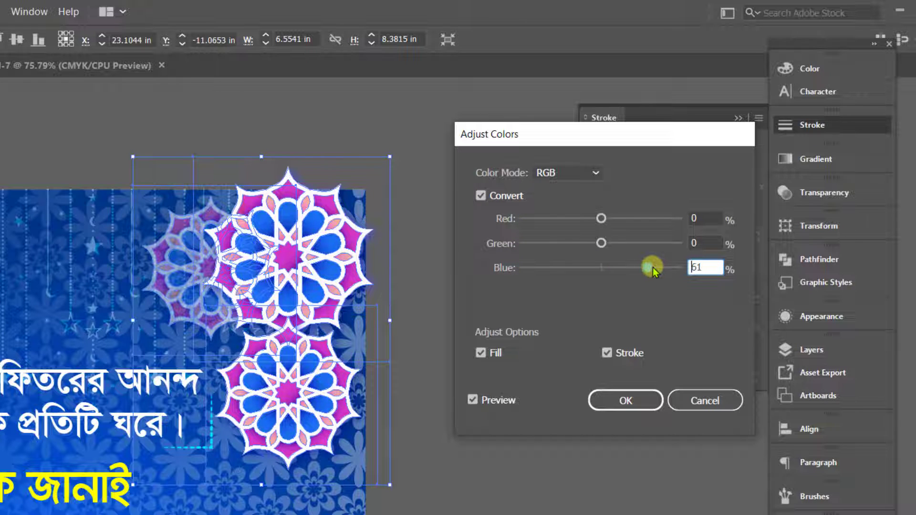
left_click_drag(590, 247, 559, 219)
left_click(610, 401)
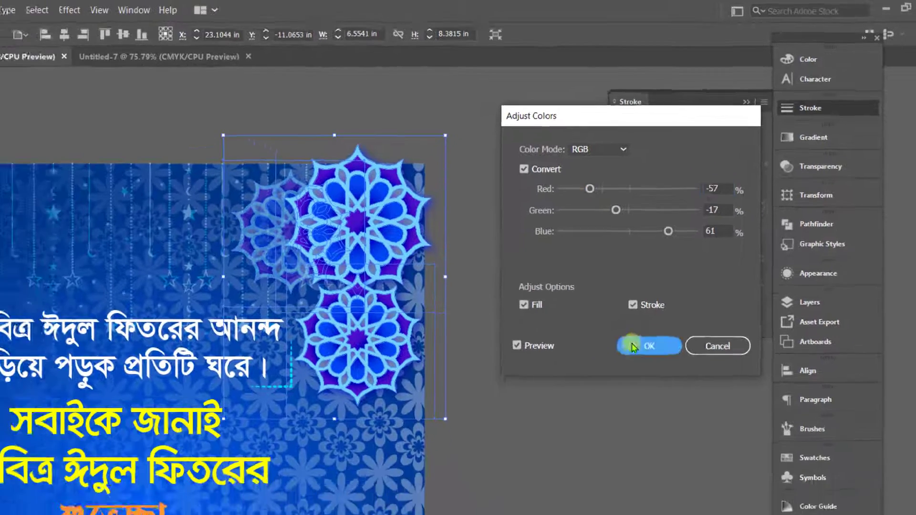
Shift the recoloured mandala ornament right so it overhangs the poster's right edge.
left_click(500, 433)
scroll(494, 441, "up", 1)
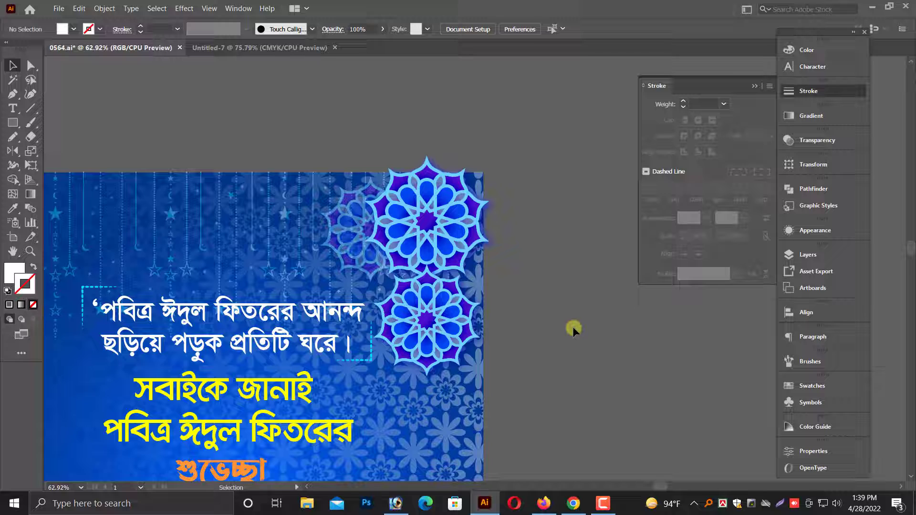
scroll(573, 326, "left", 3)
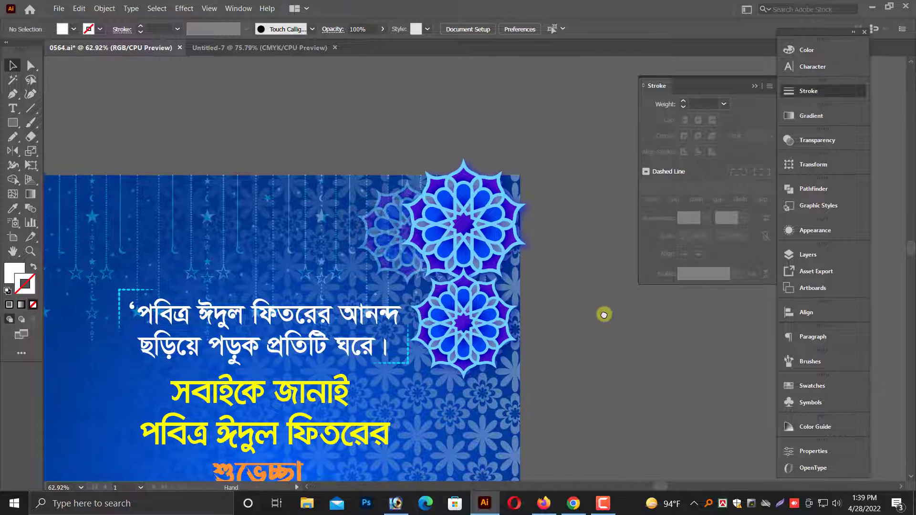
left_click(508, 242)
left_click_drag(507, 242, 519, 244)
left_click(603, 349)
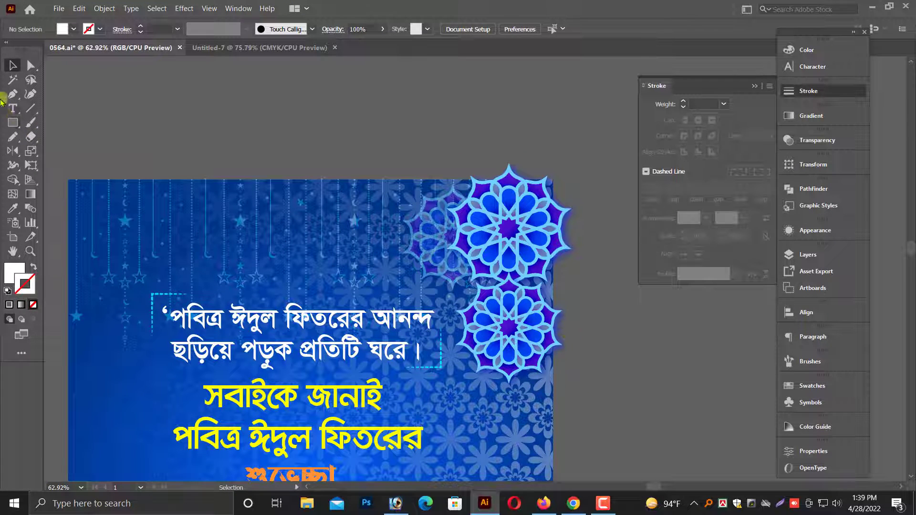
Draw a rectangle about 6.22 x 7.95 in over the ornament, aligned with the poster's top-right corner, and clip the ornament with it.
left_click_drag(376, 178, 554, 404)
left_click(19, 68)
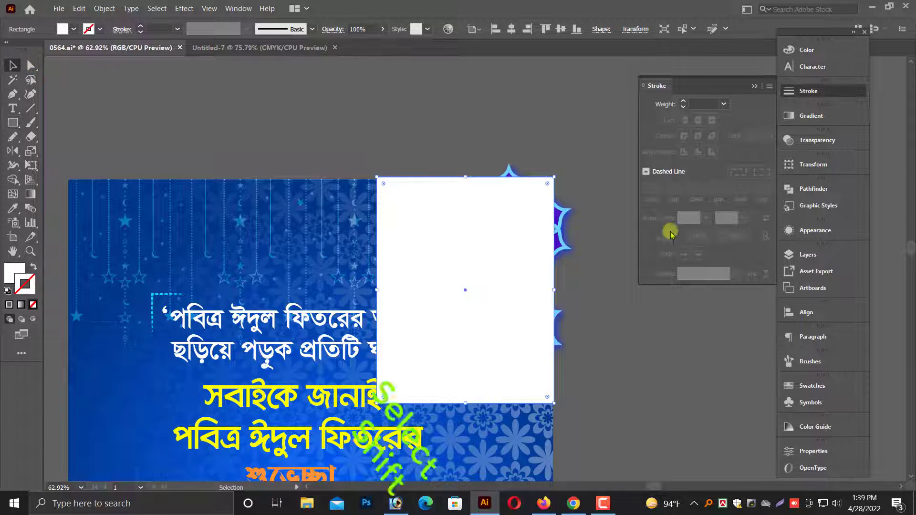
left_click(562, 237, "shift")
right_click(563, 236)
left_click(612, 324)
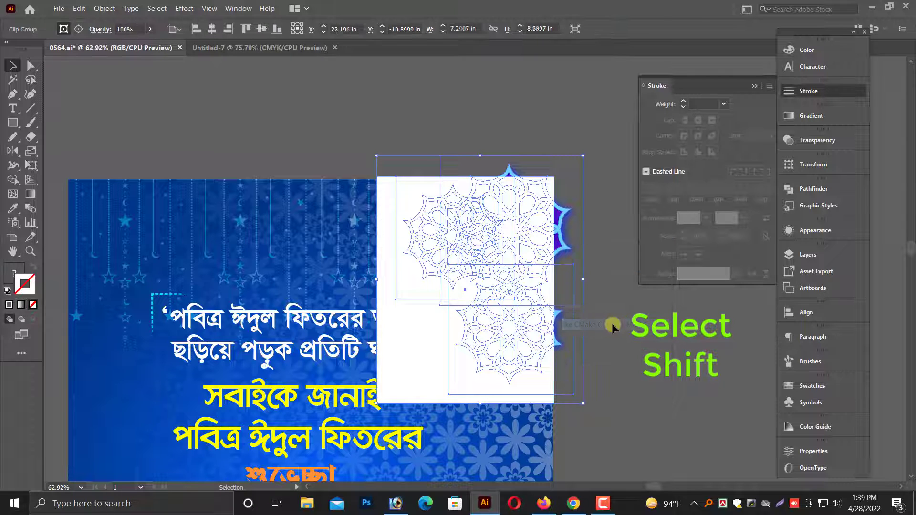
left_click(612, 322)
Copy the clipped mandala ornament, paste it in front, and move the copy horizontally to the poster's left half.
left_click(525, 243)
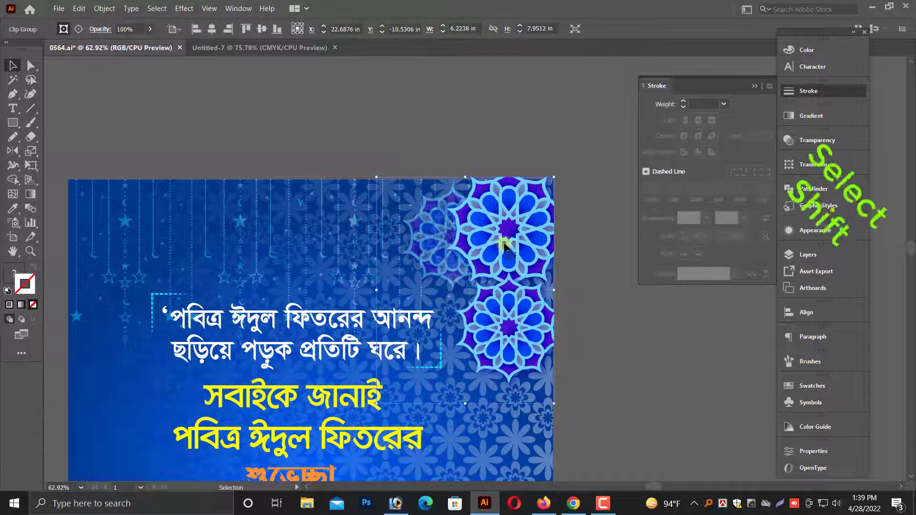
left_click(79, 8)
left_click(92, 59)
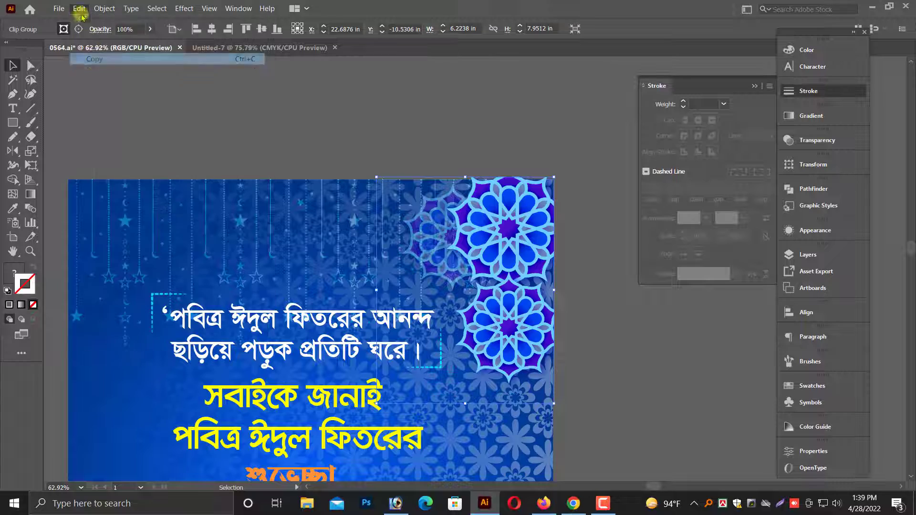
left_click(79, 9)
left_click(109, 82)
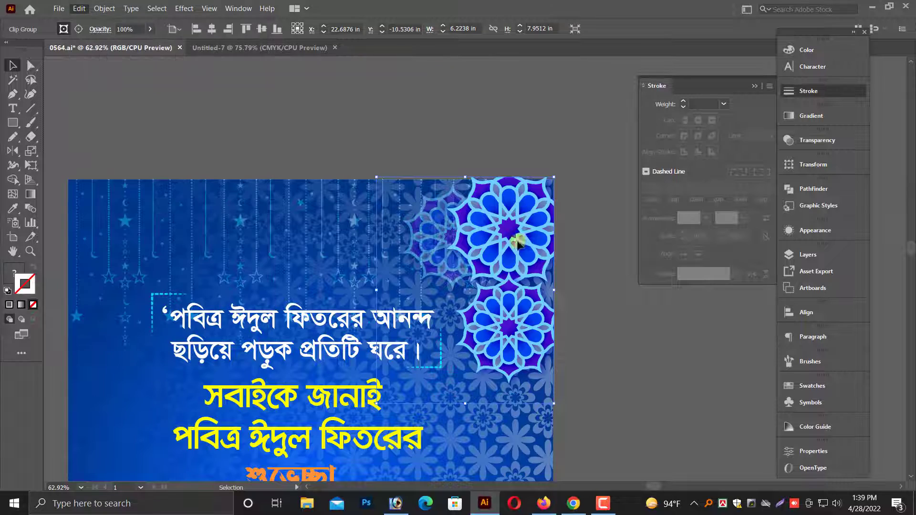
left_click_drag(517, 241, 258, 241)
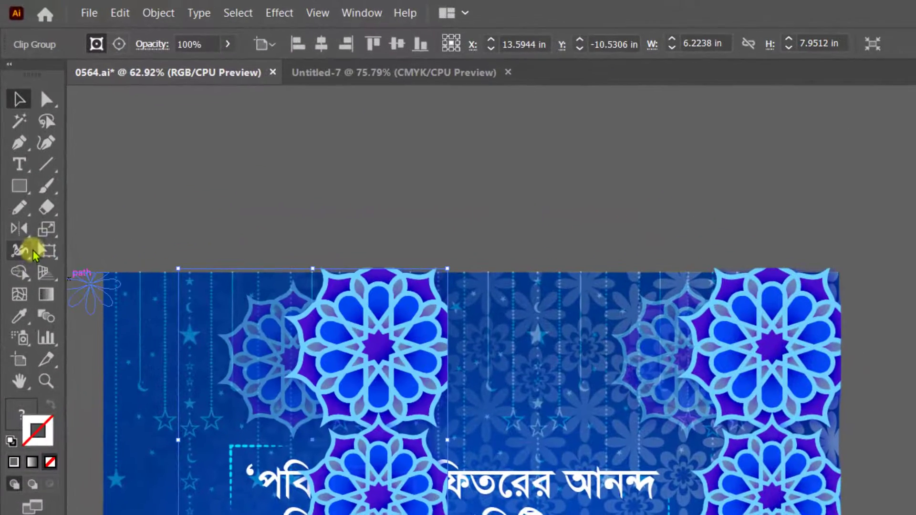
Reflect the copied mandala ornament across the vertical axis.
left_click(27, 230)
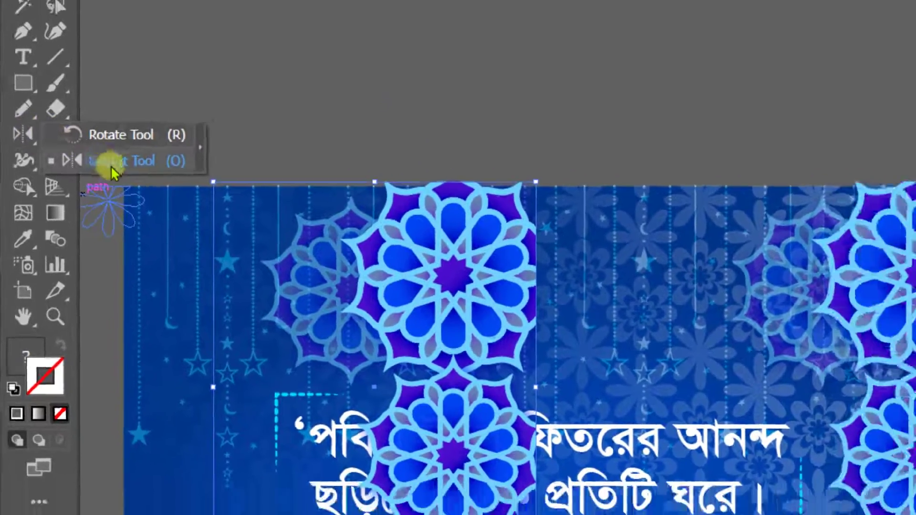
left_click(113, 168)
key("Return")
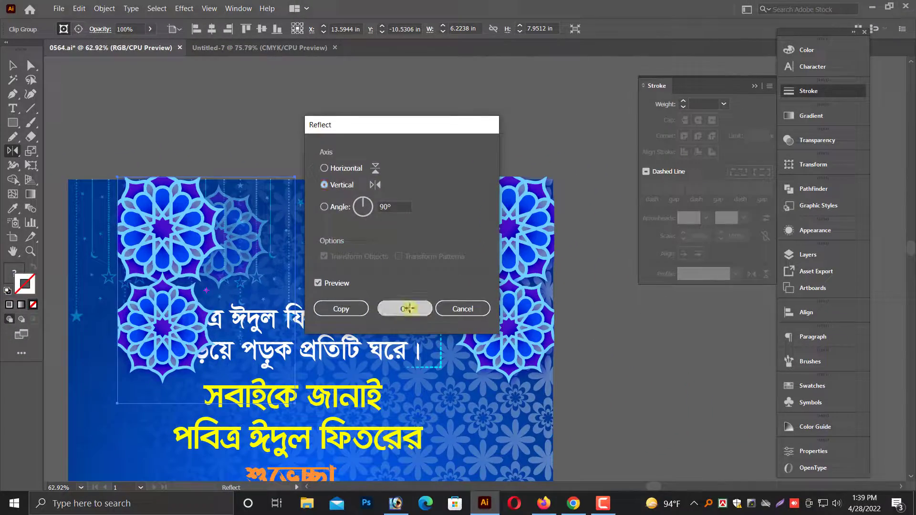
left_click(339, 349)
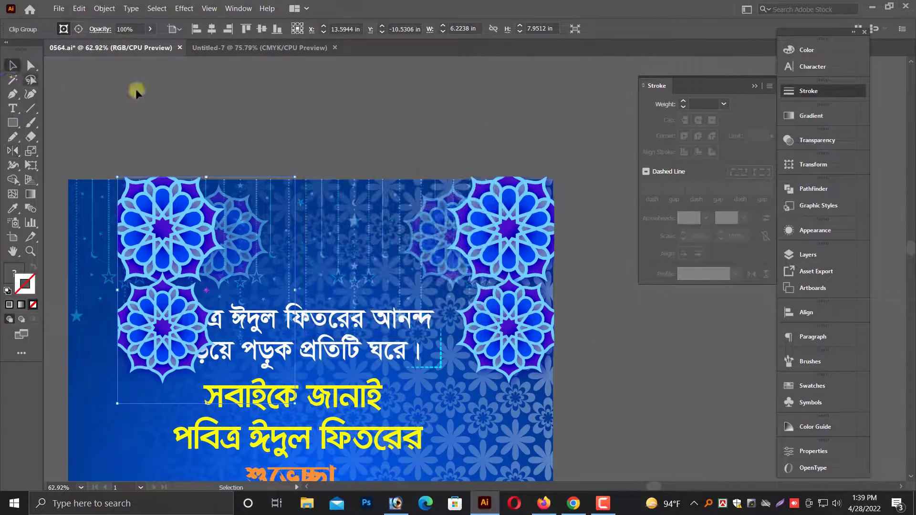
Move the mirrored mandala ornament flush against the poster's top-left corner.
left_click(290, 163)
scroll(336, 158, "left", 3)
key("alt+space")
left_click_drag(224, 168, 188, 286)
left_click(301, 139)
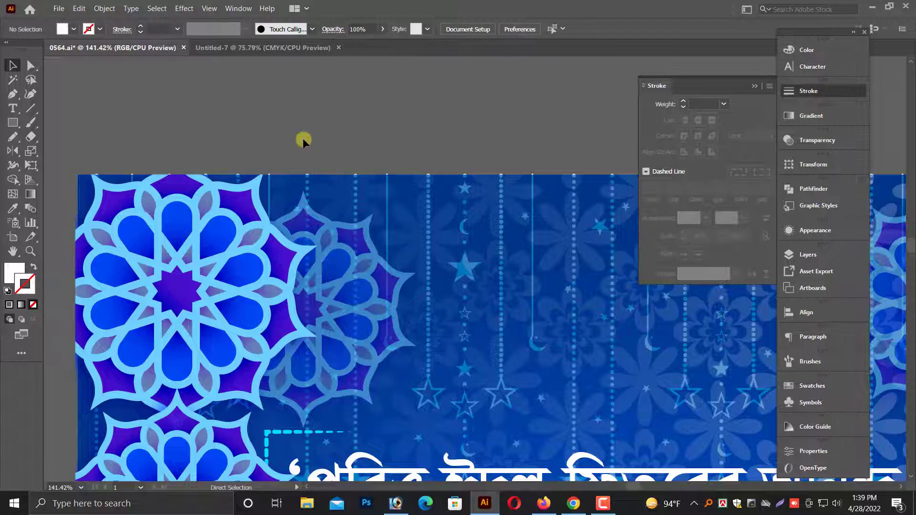
Group the white two-line Bengali quote with its two dashed cyan corner brackets.
key("ctrl+minus")
key("ctrl+minus")
key("ctrl+minus")
key("ctrl+minus")
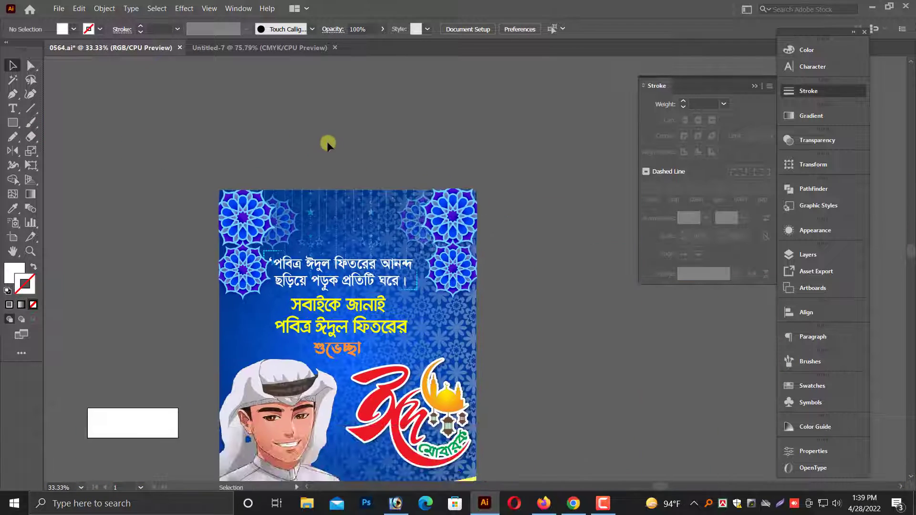
scroll(192, 188, "down", 1)
left_click_drag(227, 185, 568, 291)
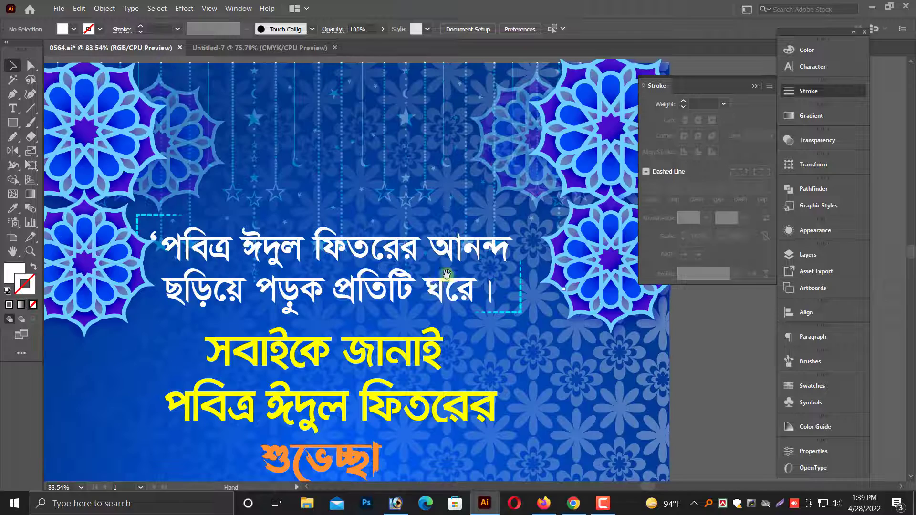
scroll(437, 286, "up", 1)
left_click(378, 291)
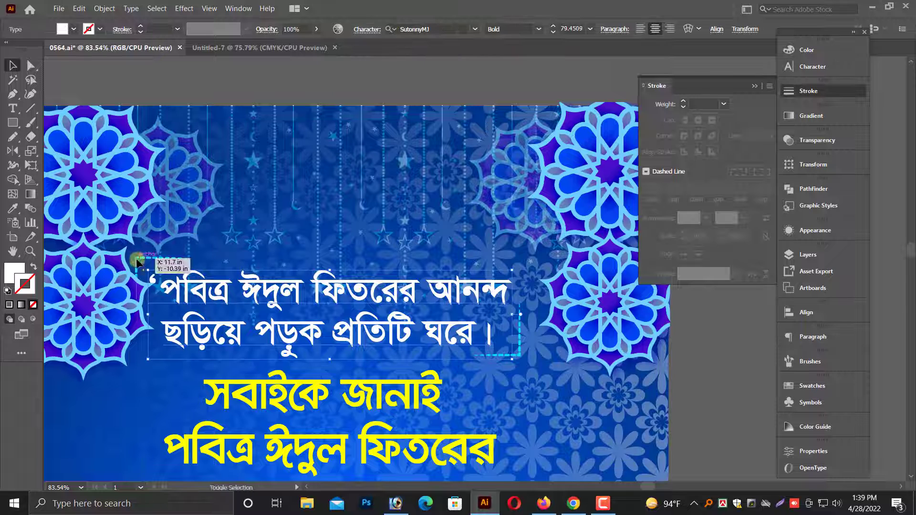
left_click(529, 356, "shift")
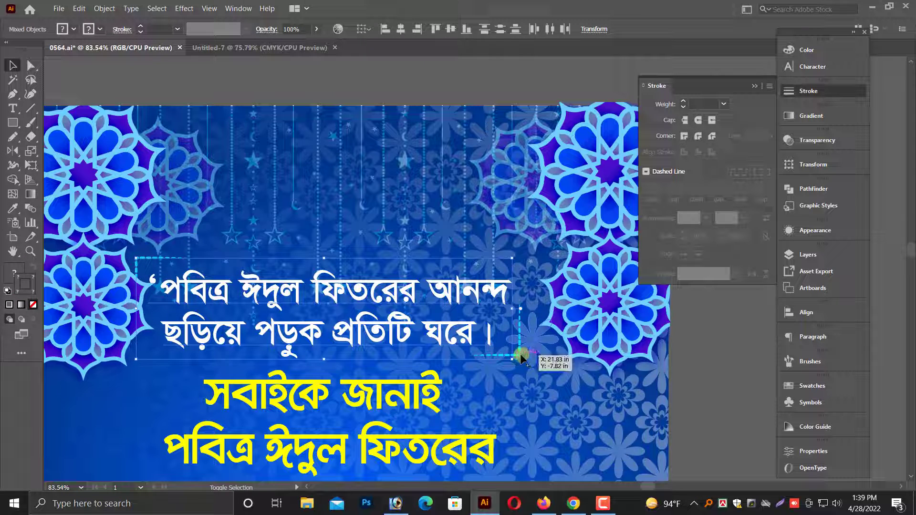
right_click(431, 283)
left_click(448, 353)
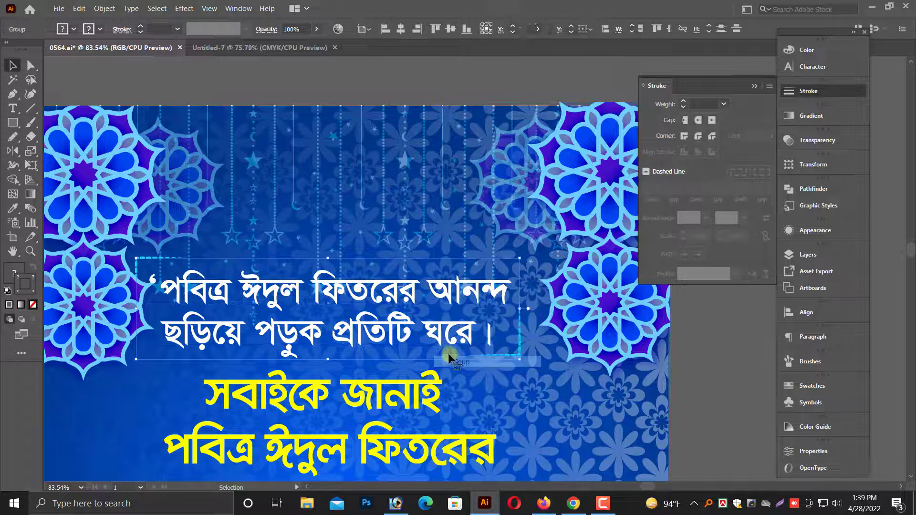
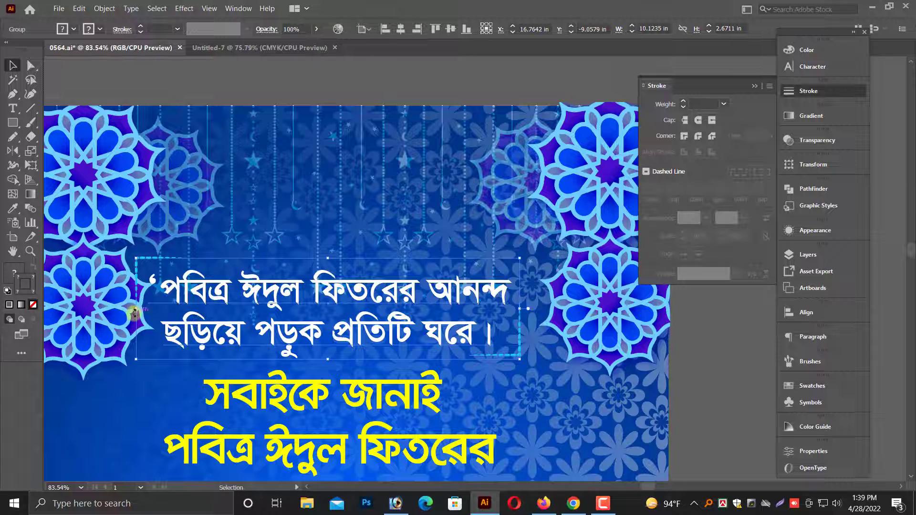
Scale the grouped Bengali quote and its corner brackets down to about 9.39 in wide and deselect them.
left_click_drag(136, 313, 161, 308)
left_click_drag(520, 310, 506, 309)
key("ctrl+minus")
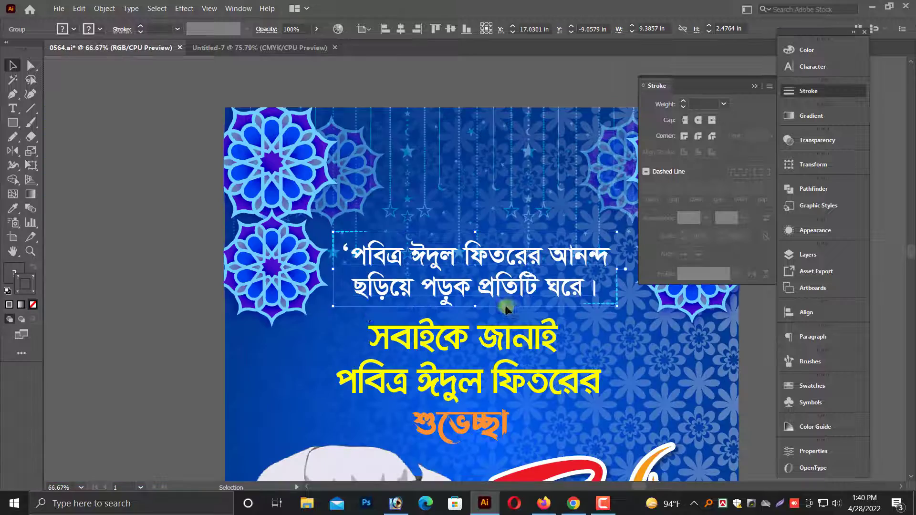
scroll(157, 336, "down", 1)
left_click(152, 335)
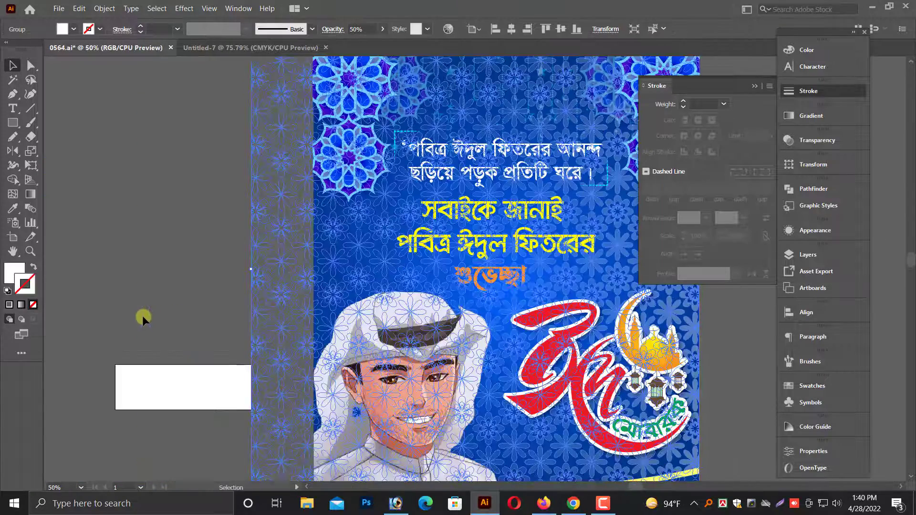
left_click(142, 316)
Select the whole blue poster design and place a duplicate of it beside the original.
key("ctrl+minus")
left_click_drag(669, 361, 468, 397)
key("ctrl+minus")
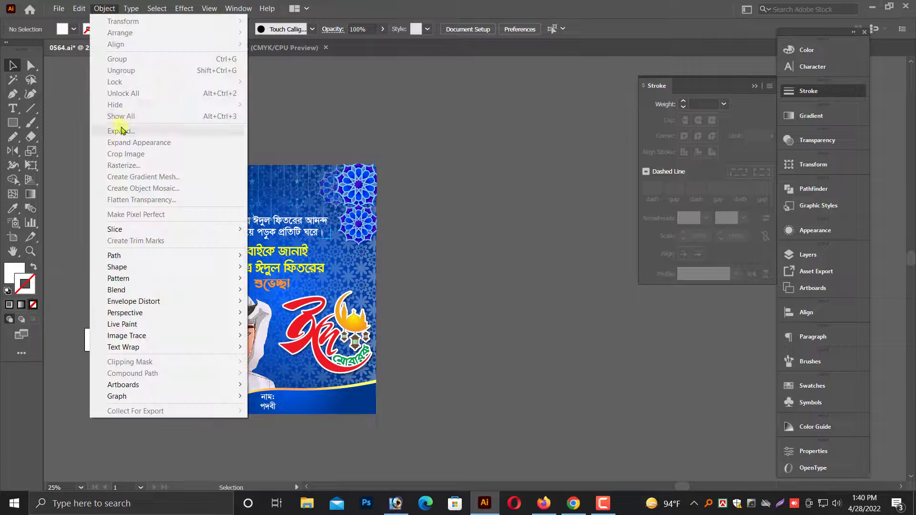
left_click(391, 204)
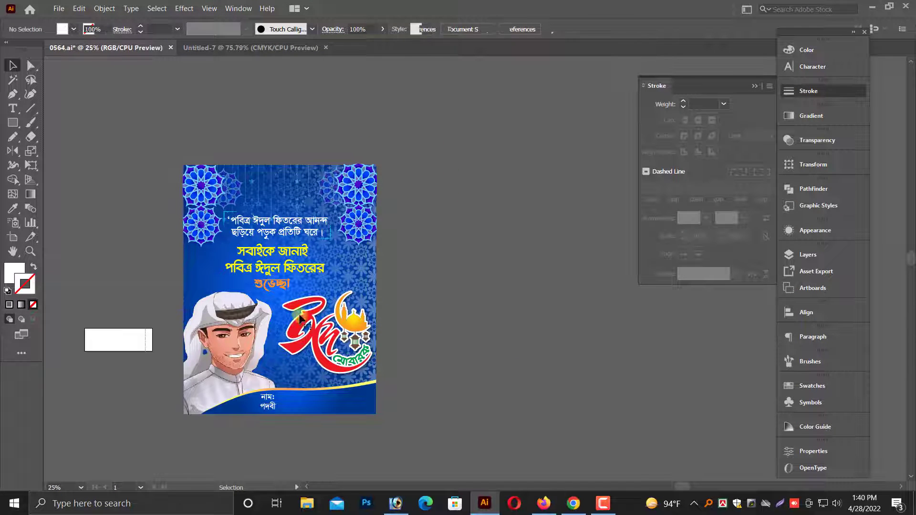
left_click_drag(300, 319, 248, 304)
left_click(491, 337)
key("ctrl+minus")
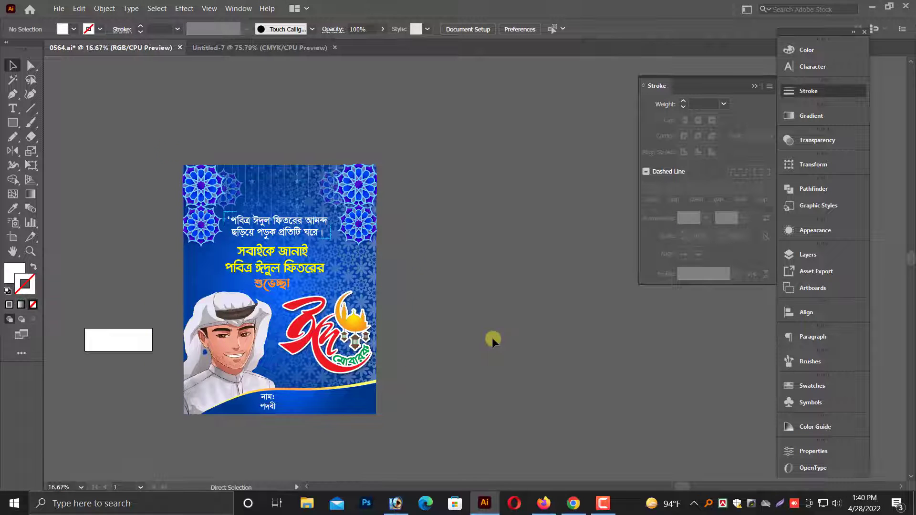
left_click_drag(549, 323, 503, 325)
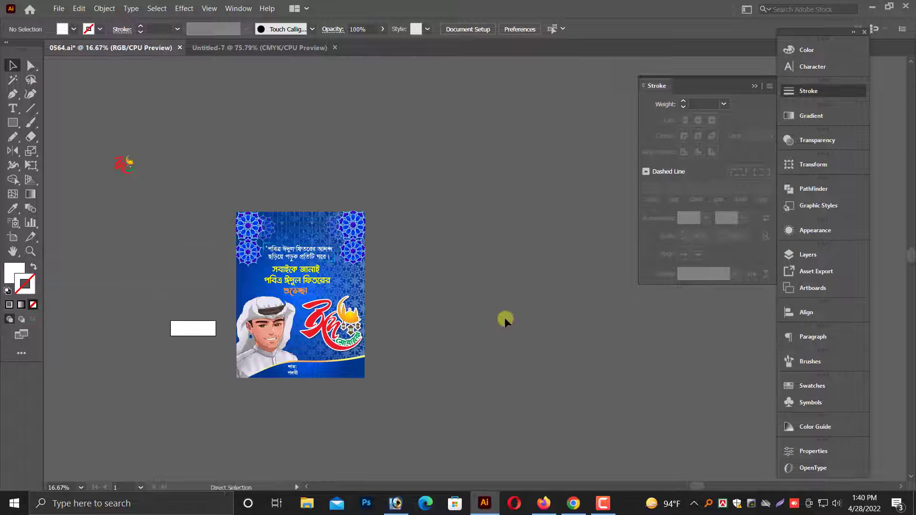
key("ctrl+minus")
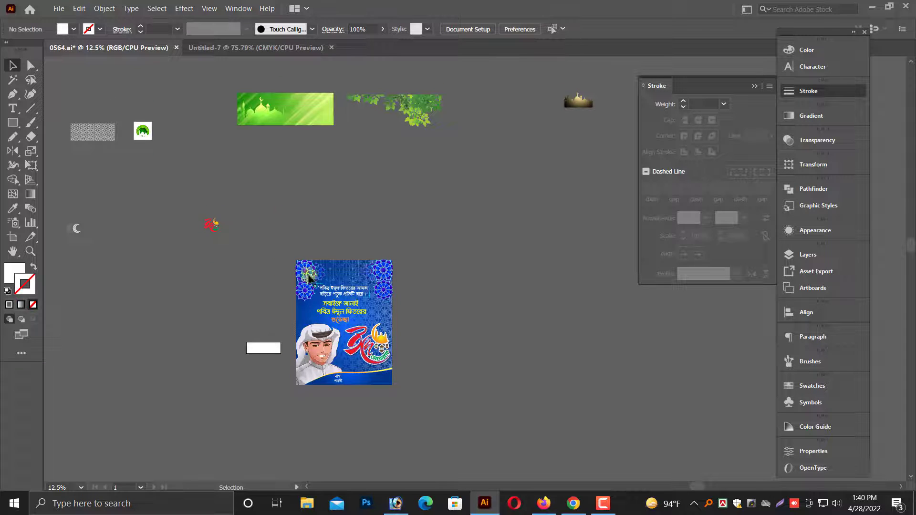
left_click(320, 347)
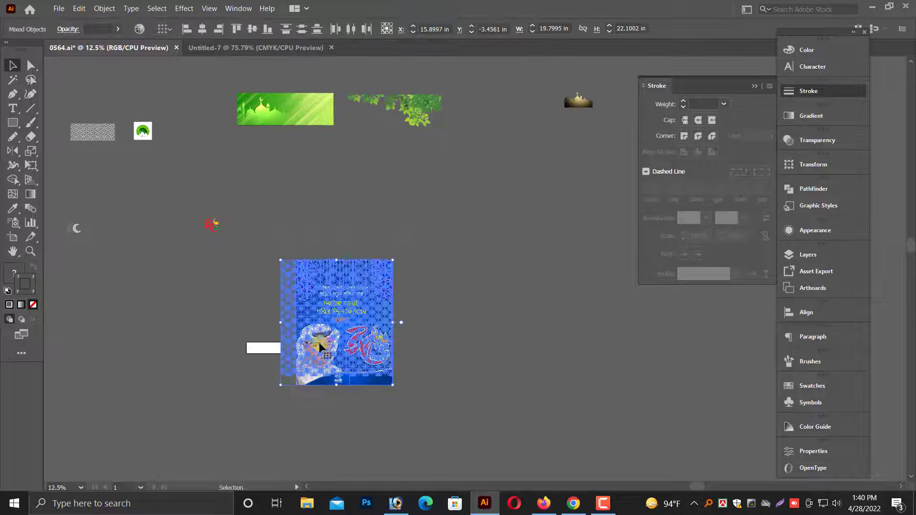
left_click_drag(493, 353, 515, 367)
left_click(617, 391)
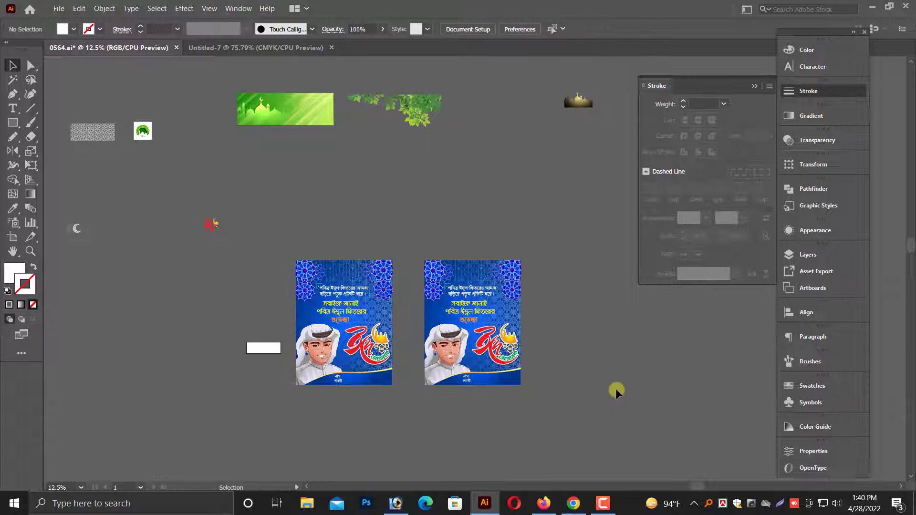
Delete the floral pattern overlay and both corner mandala ornaments from the duplicate poster.
left_click(450, 329)
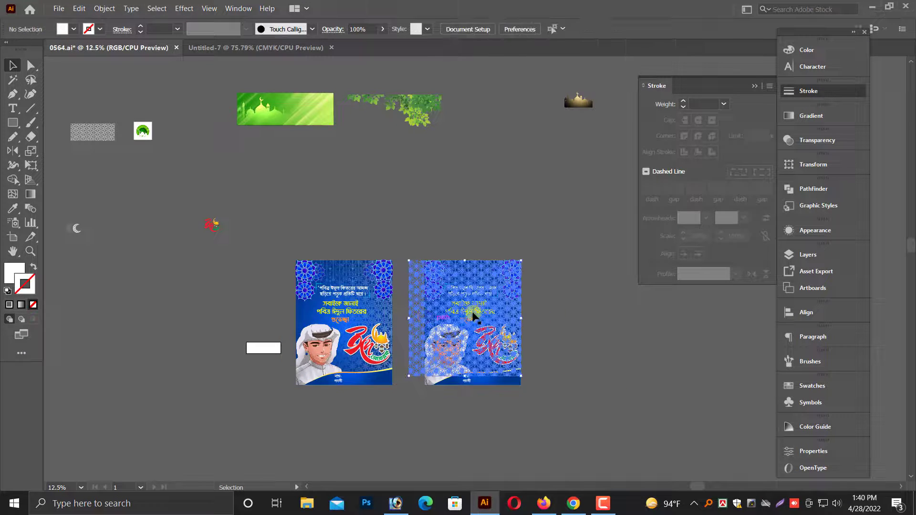
scroll(319, 248, "up", 1)
left_click(319, 247)
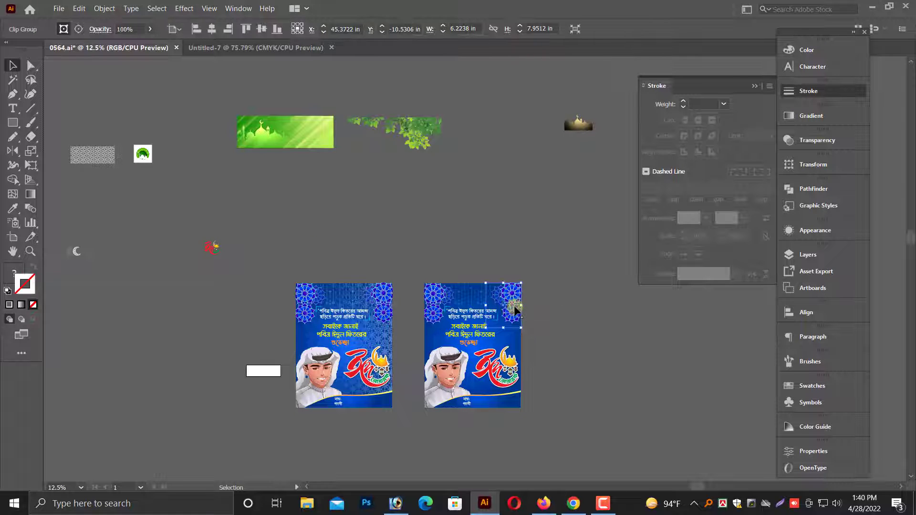
left_click(482, 303)
key("Delete")
left_click(436, 298)
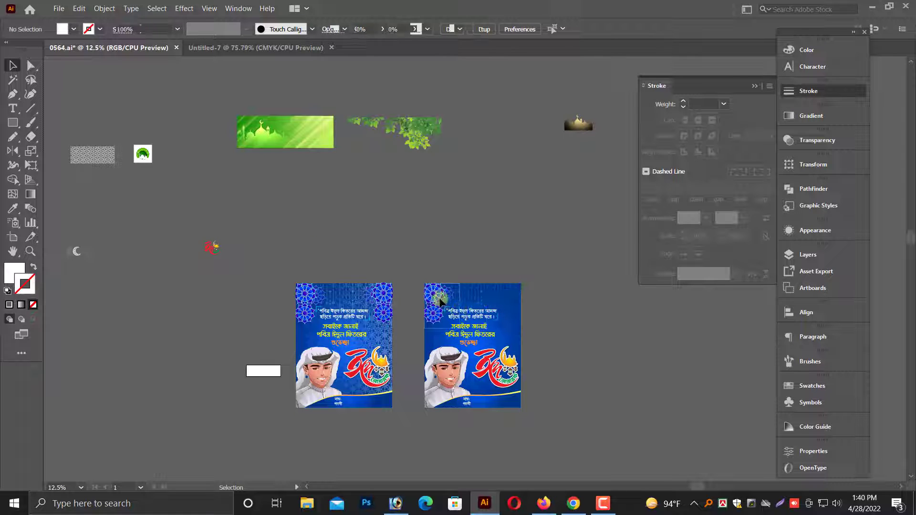
key("Delete")
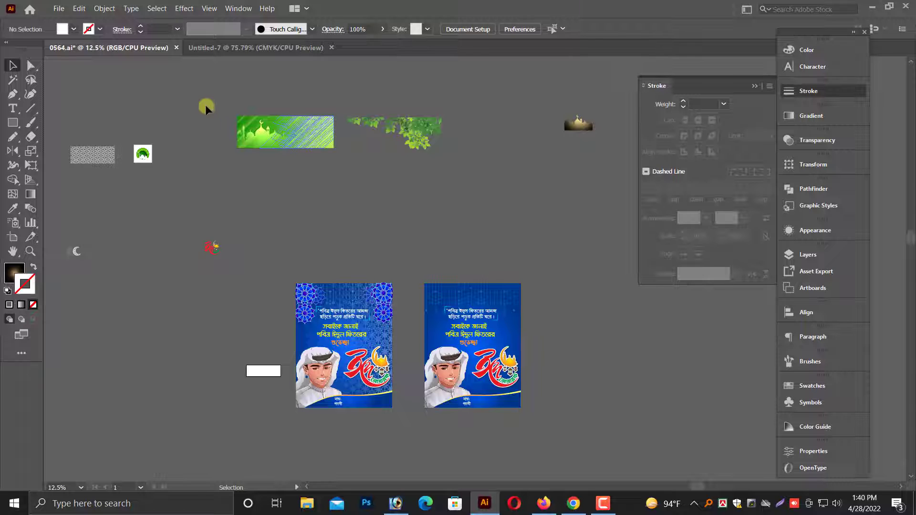
Move the green striped banner with the mosque silhouette next to the duplicate poster.
left_click_drag(299, 144, 589, 320)
key("ctrl+plus")
key("ctrl+plus")
left_click(474, 374)
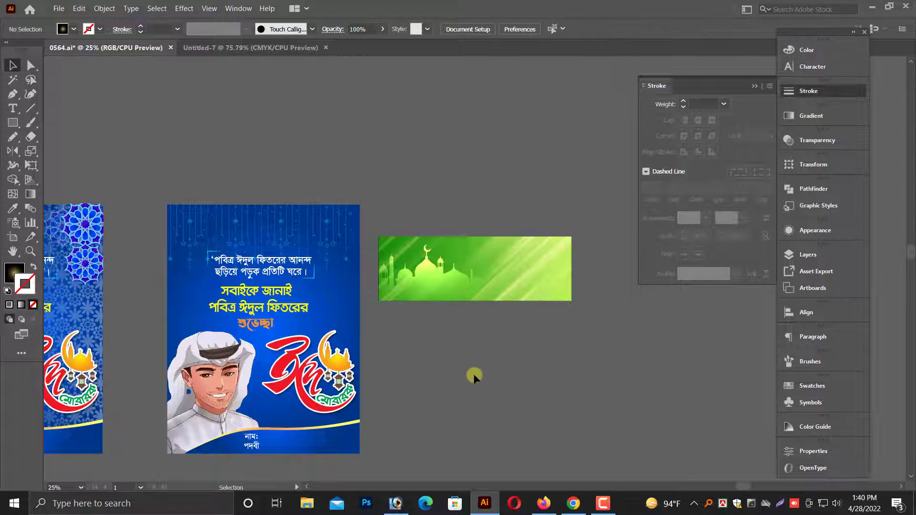
left_click_drag(555, 296, 526, 180)
key("ctrl+z")
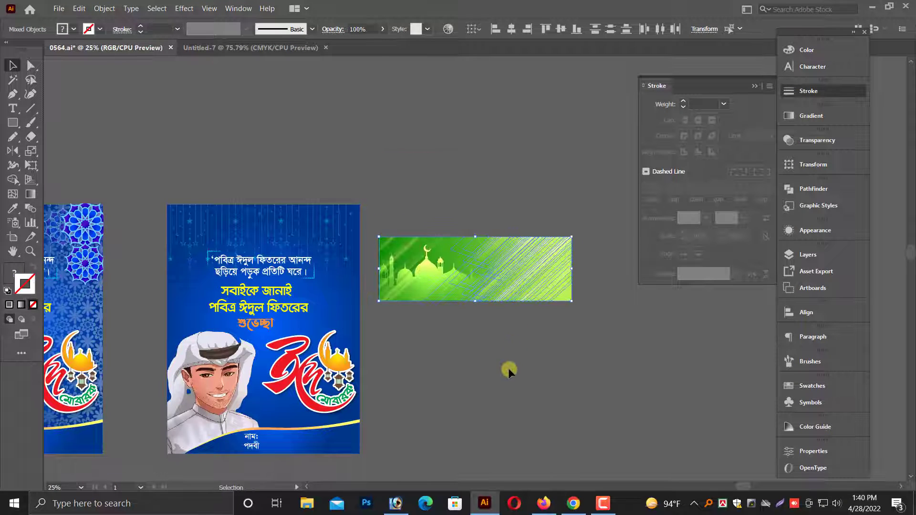
left_click(429, 300)
key("a")
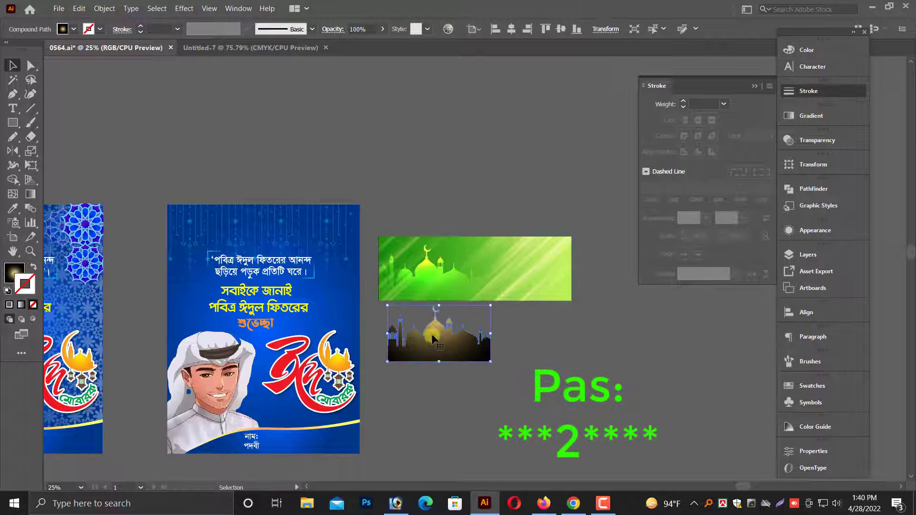
Hide the mosque silhouette on the green banner and show all hidden objects again.
left_click(105, 8)
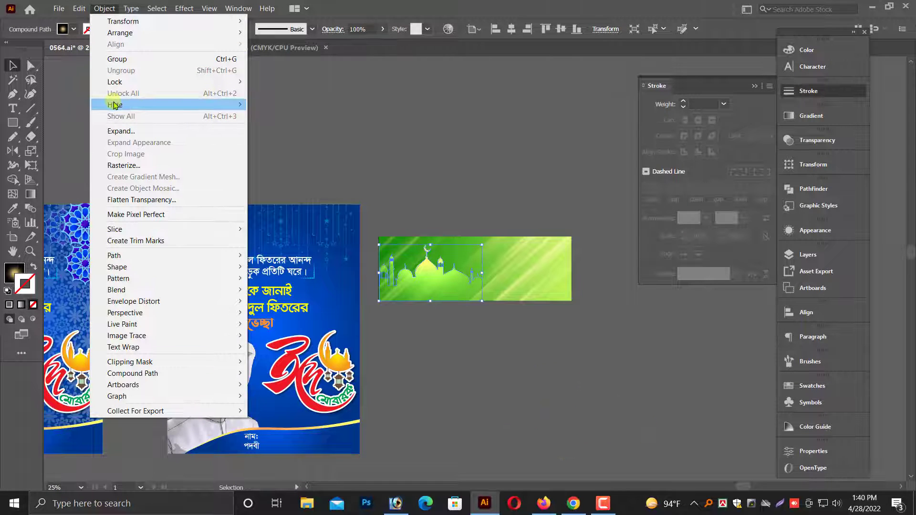
left_click(269, 104)
key("ctrl+alt+3")
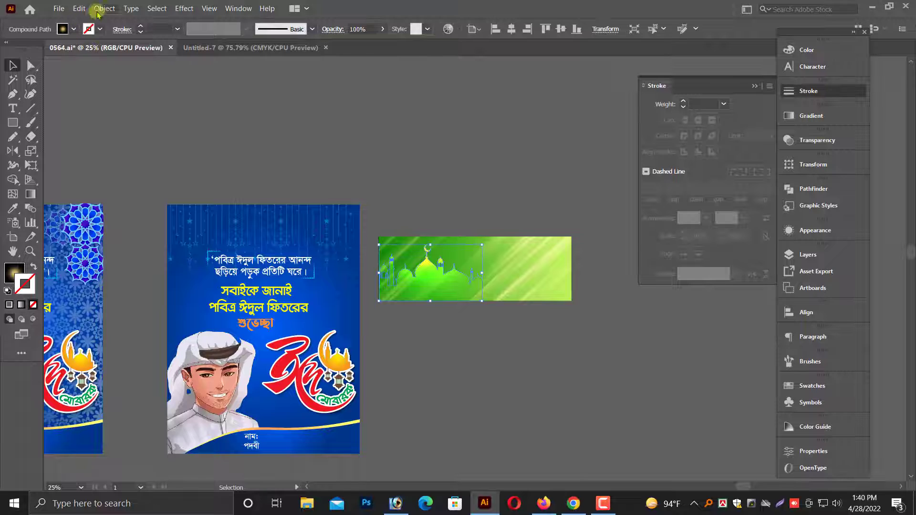
left_click(104, 8)
mouse_move(119, 105)
left_click(296, 104)
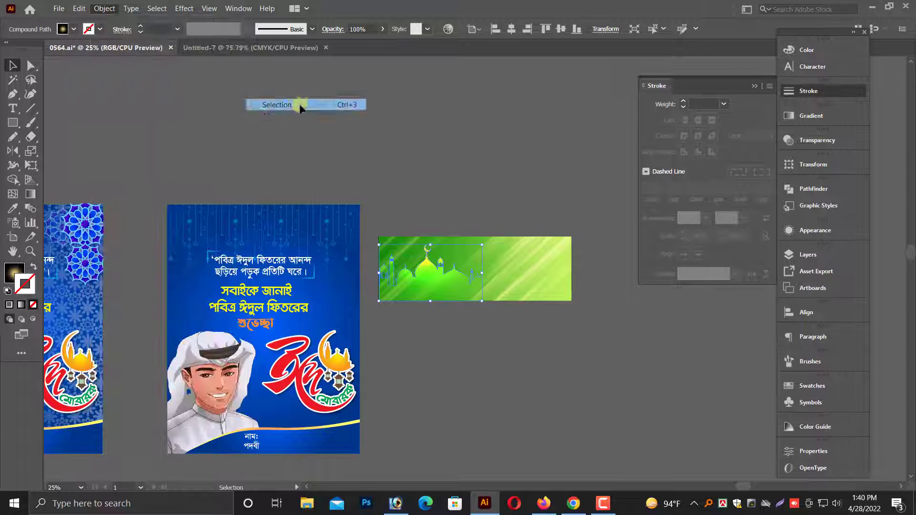
left_click(104, 9)
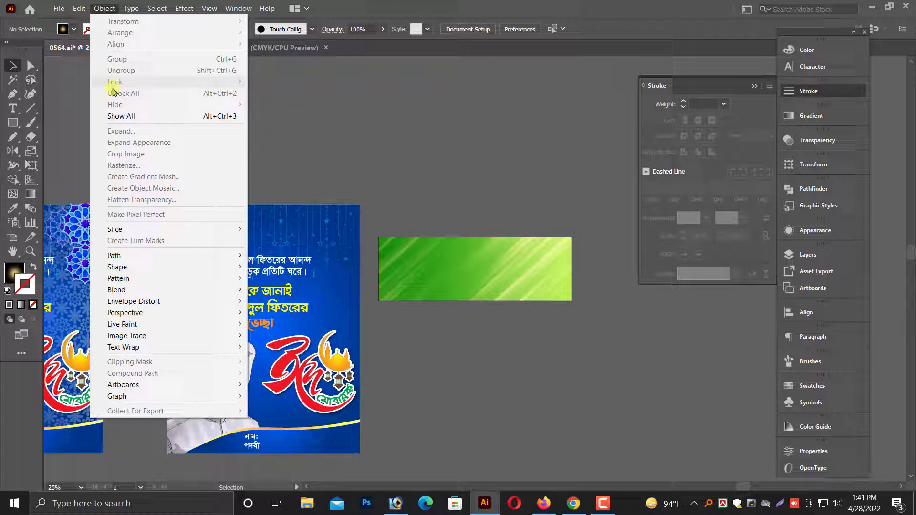
left_click(115, 114)
Move the mosque silhouette off the green banner into the empty area below it.
right_click(420, 271)
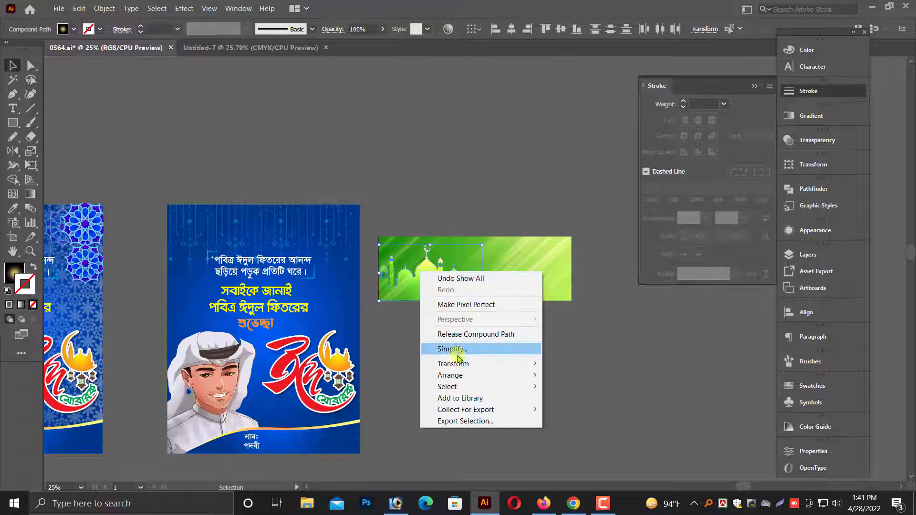
left_click(404, 287)
left_click_drag(405, 291, 475, 397)
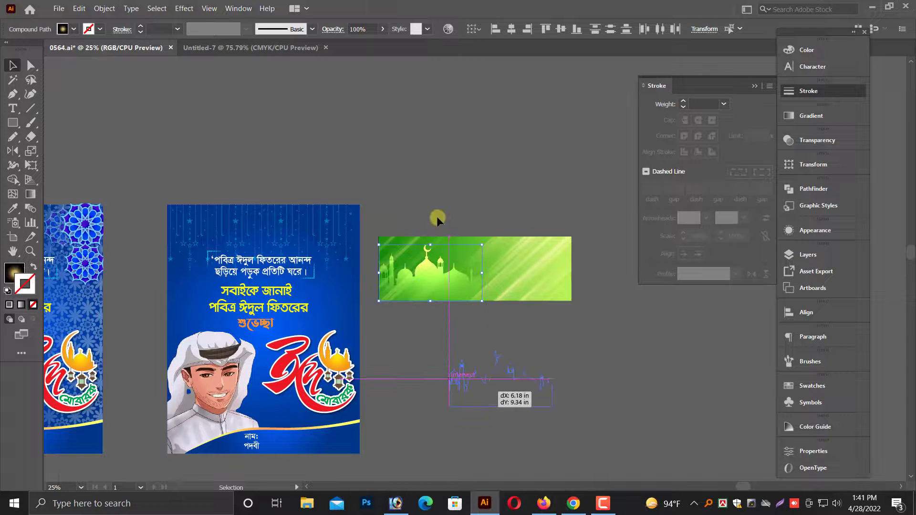
Group the green banner's background with its diagonal light streaks.
left_click(436, 216)
scroll(511, 290, "down", 1)
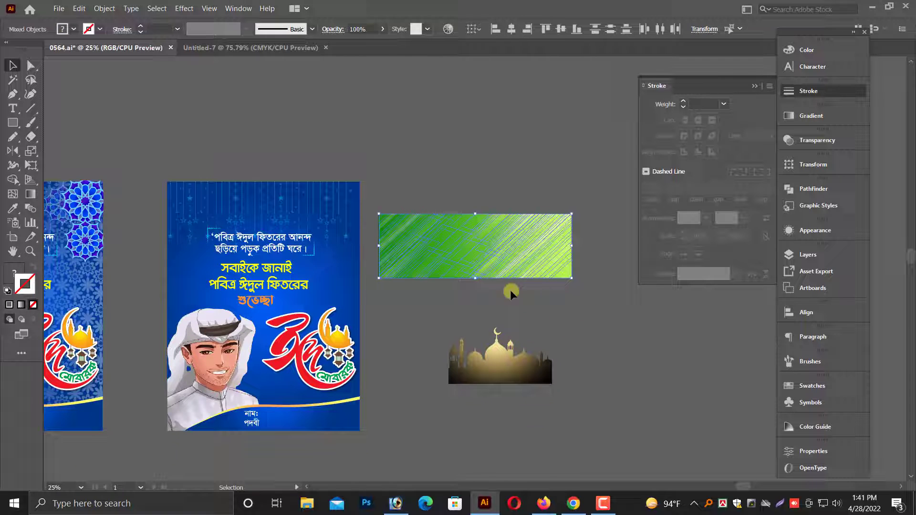
right_click(433, 214)
left_click(466, 292)
Rotate the green banner group to portrait and scale it behind the duplicate poster's artwork to cover the poster up to its top edge.
left_click_drag(376, 215, 213, 258)
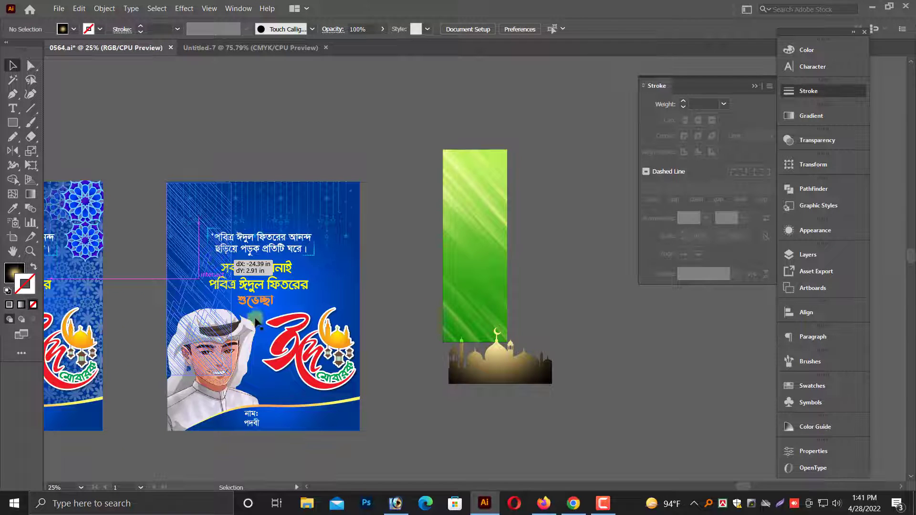
left_click_drag(231, 375, 360, 432)
left_click_drag(217, 151, 363, 204)
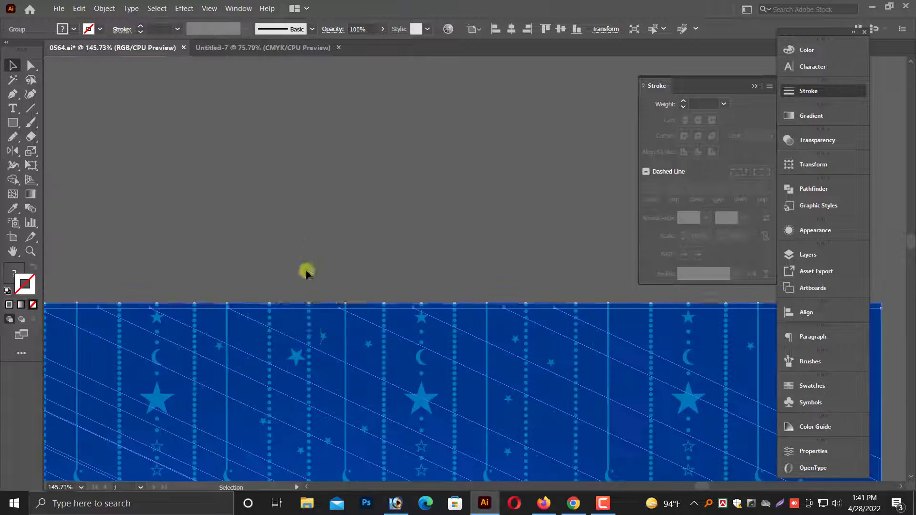
left_click_drag(319, 310, 320, 304)
Hide the green background group lying behind the duplicate poster.
key("ctrl+1")
key("ctrl+minus")
key("ctrl+minus")
key("ctrl+minus")
key("ctrl+minus")
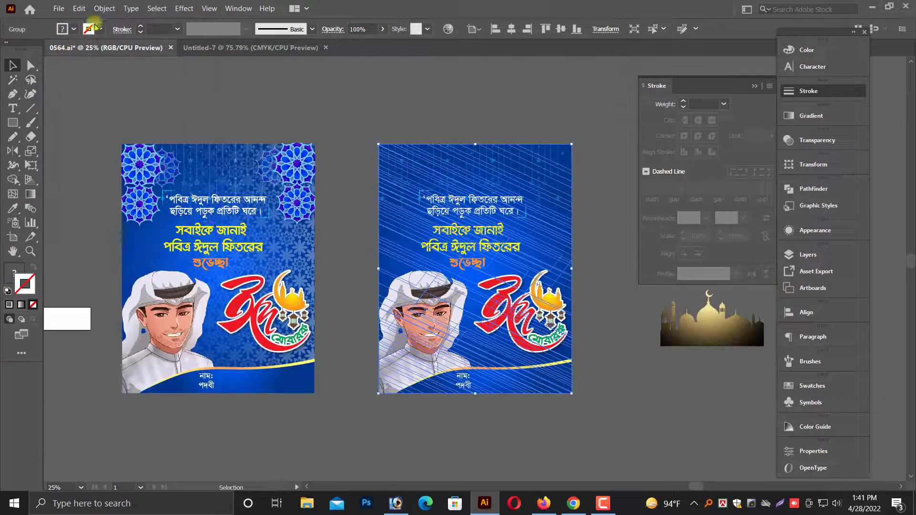
left_click(104, 9)
mouse_move(139, 104)
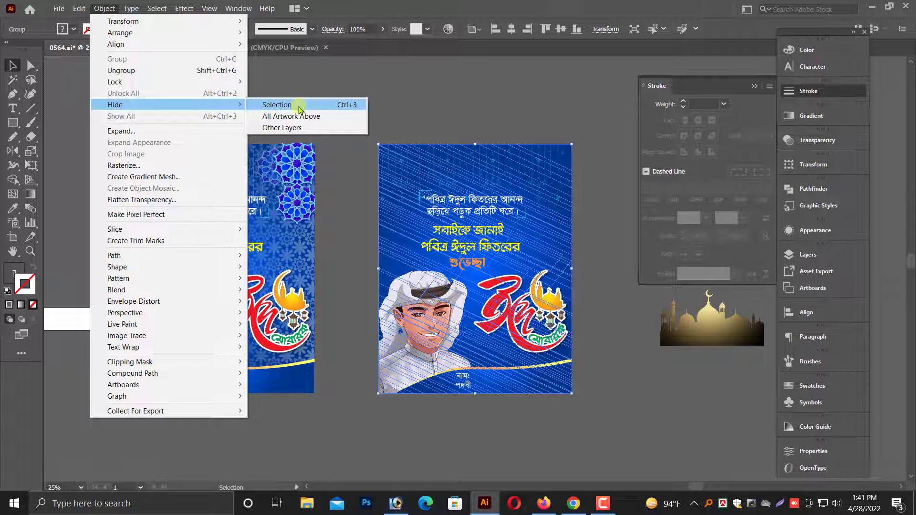
left_click(277, 105)
Delete the duplicate poster's blue background and hanging star ornaments, and show the hidden green background.
left_click(571, 159)
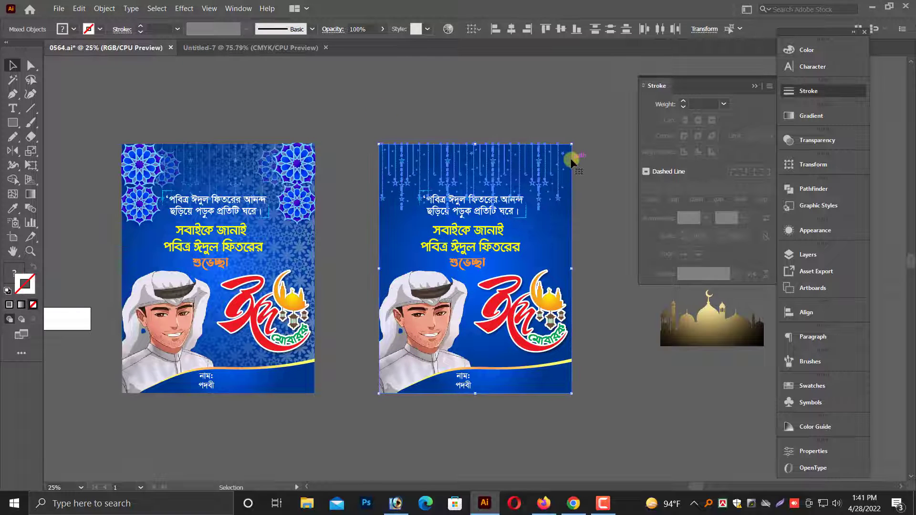
key("ctrl+3")
left_click(105, 8)
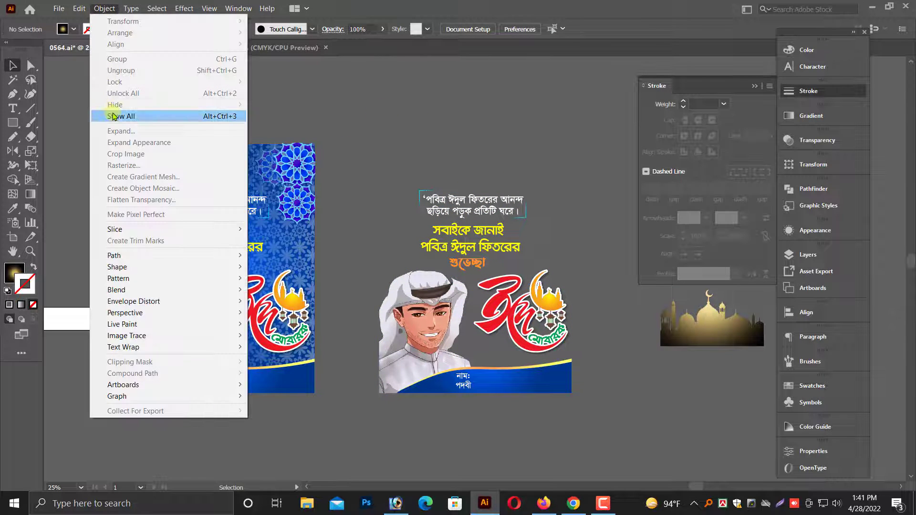
left_click(124, 115)
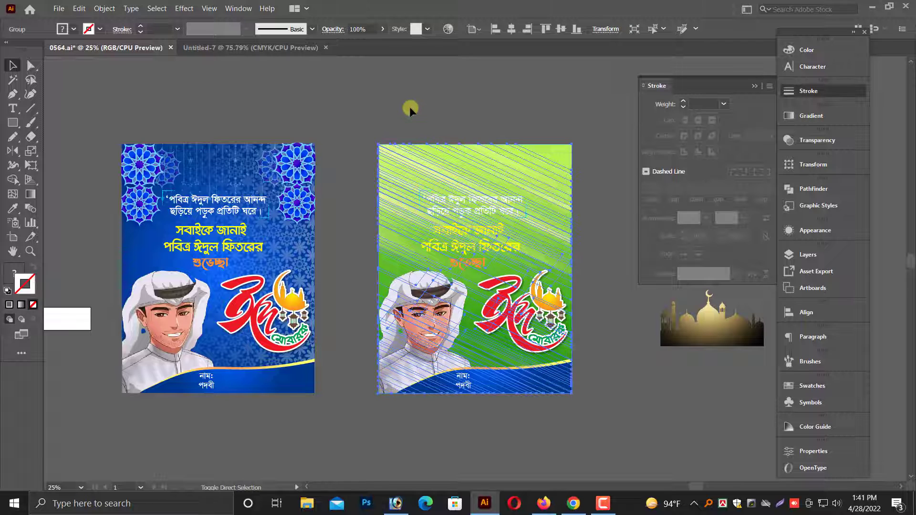
left_click(440, 121)
left_click_drag(449, 116, 426, 120)
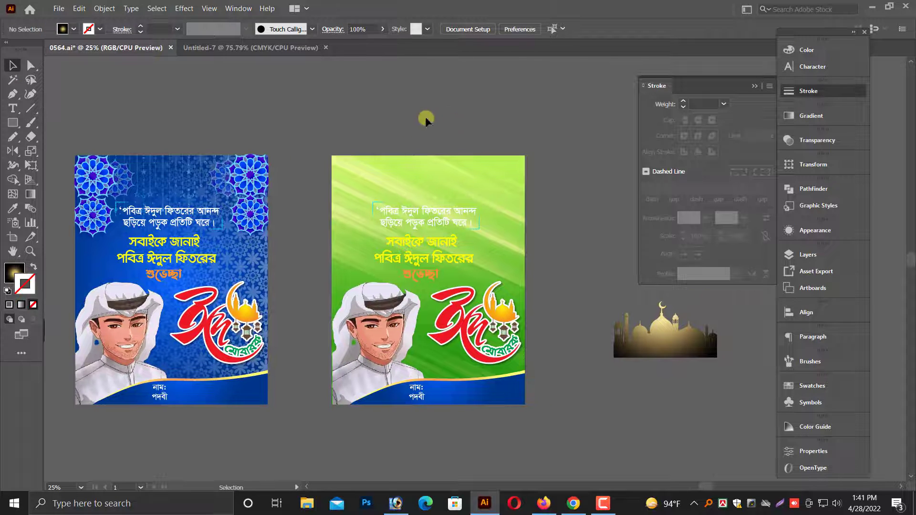
Move the mosque silhouette onto the green poster behind the man and the Eid calligraphy.
left_click_drag(680, 338, 429, 338)
key("ctrl+equal")
key("ctrl+equal")
key("ctrl+equal")
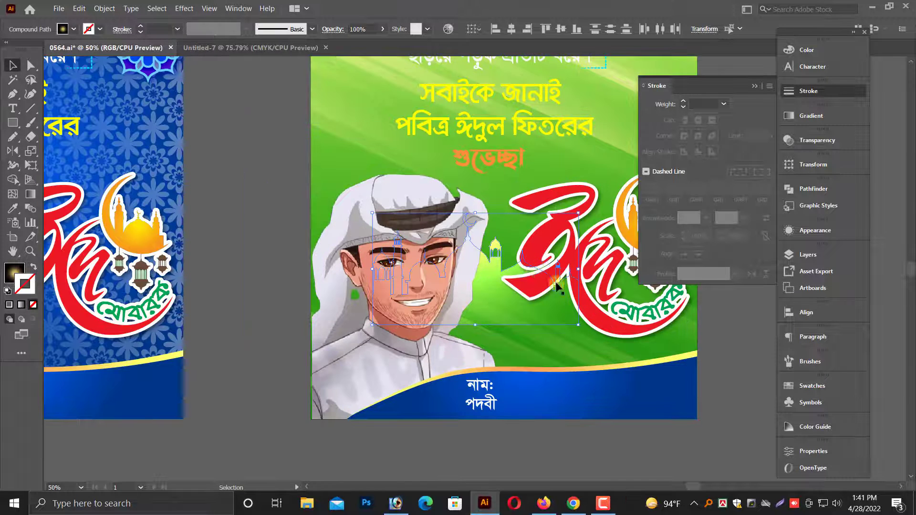
Enlarge the mosque silhouette so it spans the full width of the green poster behind the man and the calligraphy.
left_click_drag(633, 285, 657, 306)
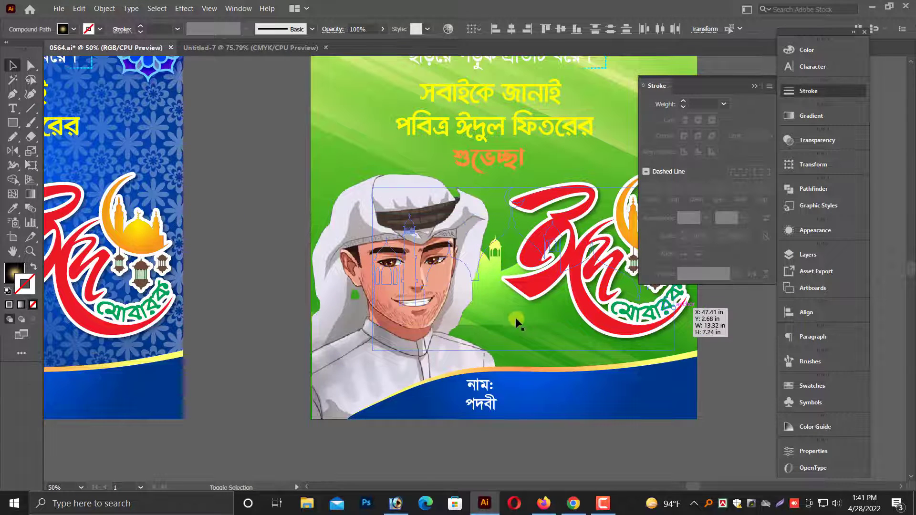
scroll(439, 403, "up", 2)
left_click_drag(372, 385, 313, 418)
scroll(328, 404, "down", 4)
key("ctrl+space")
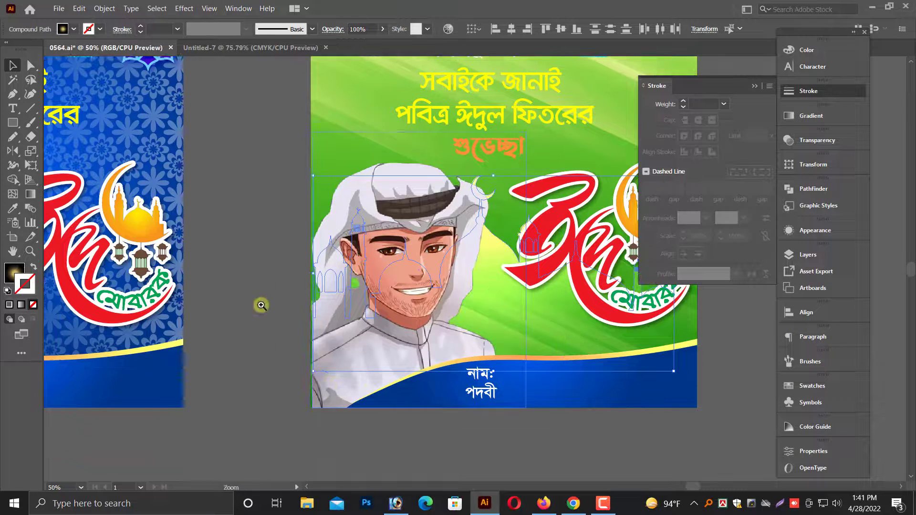
left_click_drag(294, 289, 769, 382)
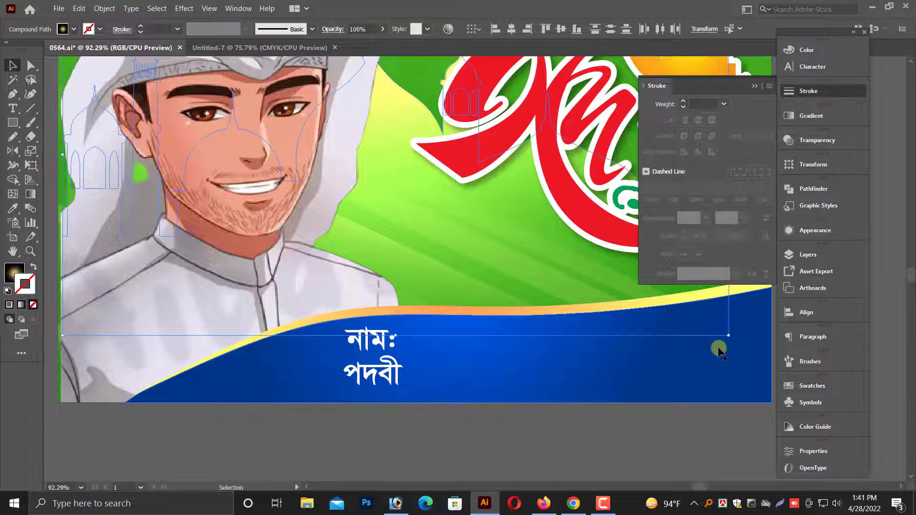
key("ctrl+minus")
key("ctrl+minus")
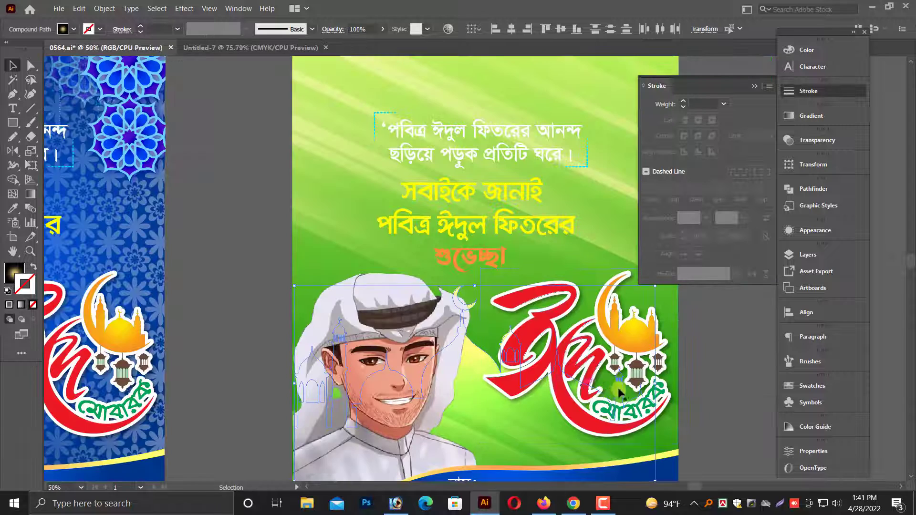
scroll(655, 353, "up", 3)
left_click_drag(656, 354, 688, 352)
left_click(704, 376)
scroll(704, 377, "down", 5)
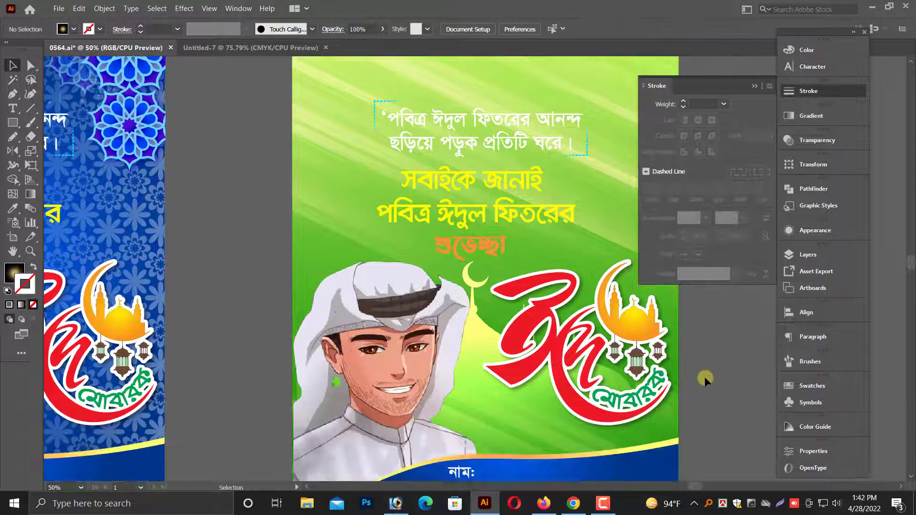
left_click(491, 380)
left_click(529, 397)
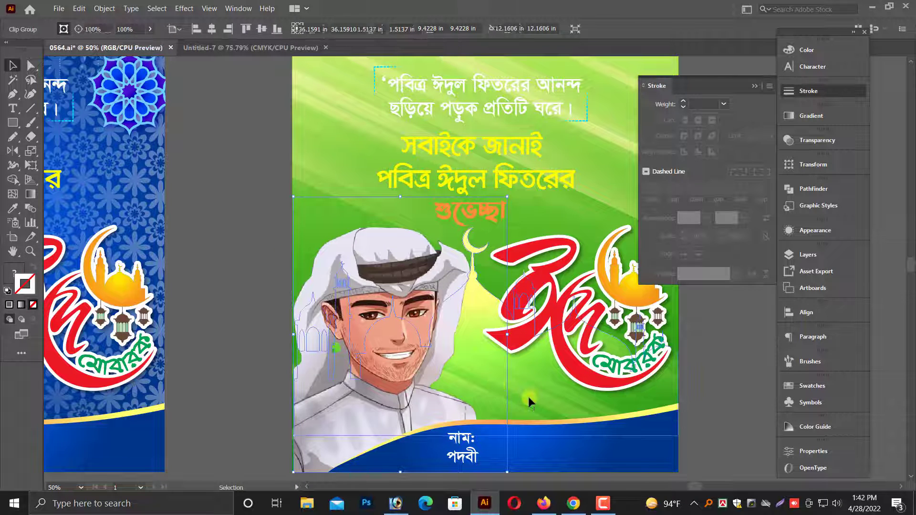
scroll(347, 416, "down", 1)
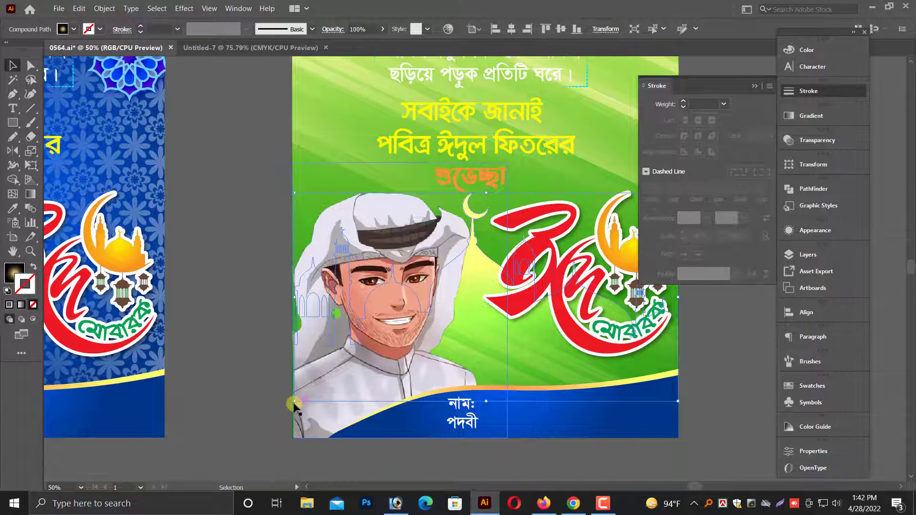
left_click_drag(296, 401, 327, 380)
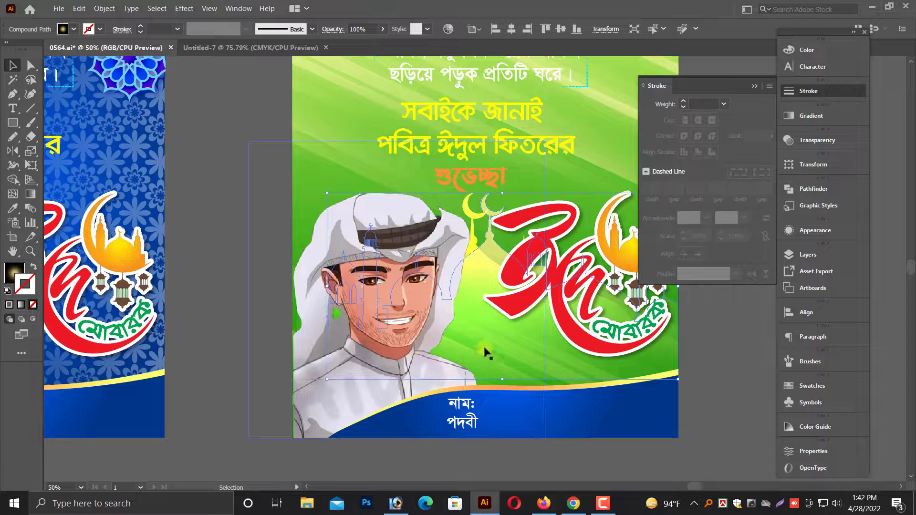
left_click_drag(488, 348, 512, 392)
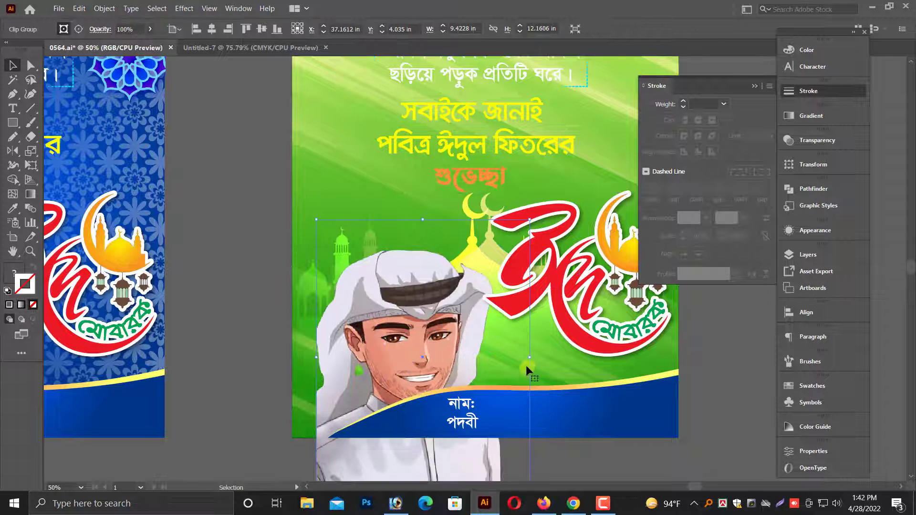
key("ctrl+z")
key("ctrl+z")
Hide the man's image, mirror the mosque silhouette horizontally and shift it behind the Eid calligraphy.
left_click_drag(467, 344, 413, 344)
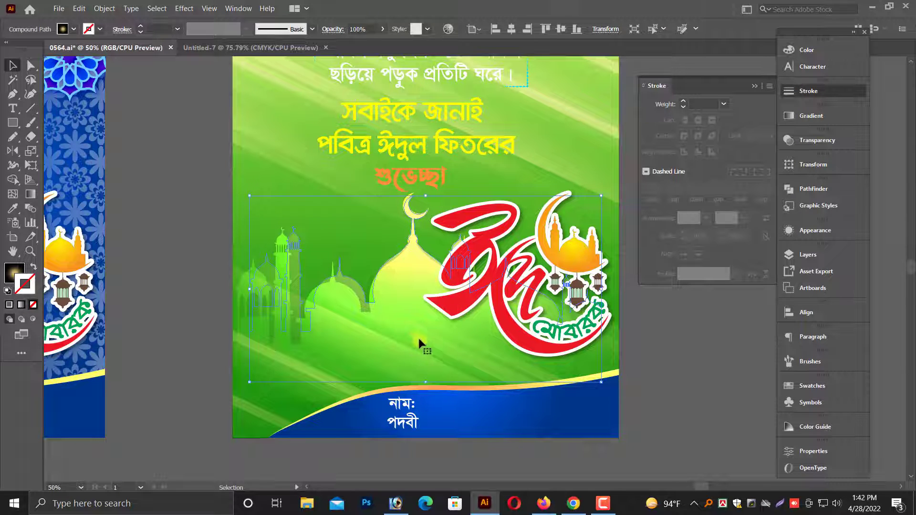
left_click(403, 328)
left_click_drag(403, 328, 385, 338)
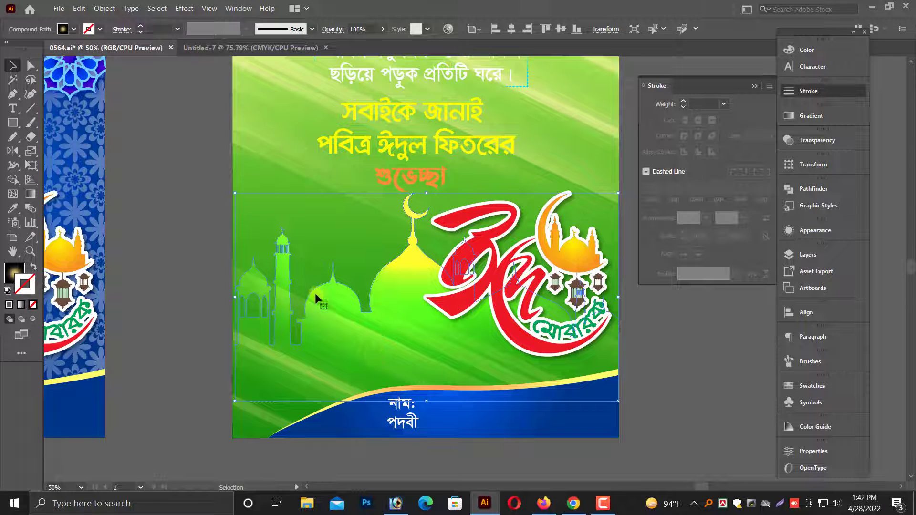
left_click(11, 151)
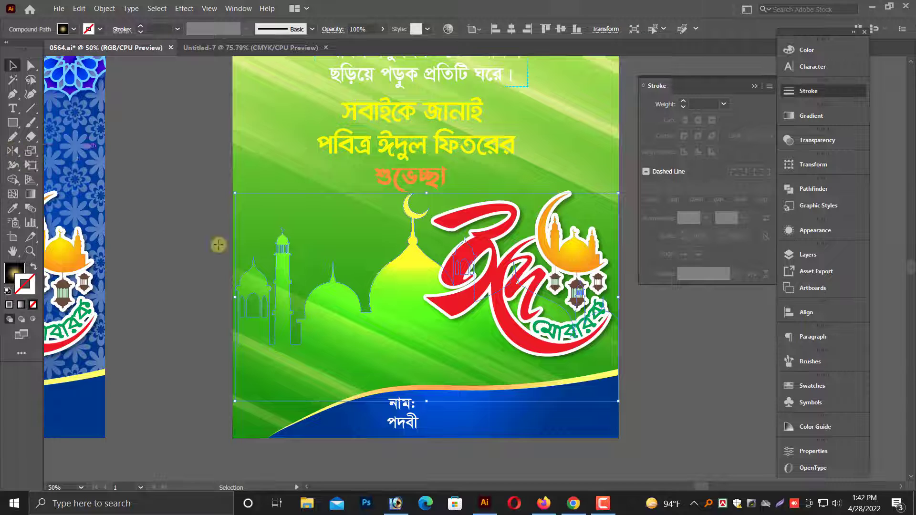
left_click_drag(402, 323, 450, 313)
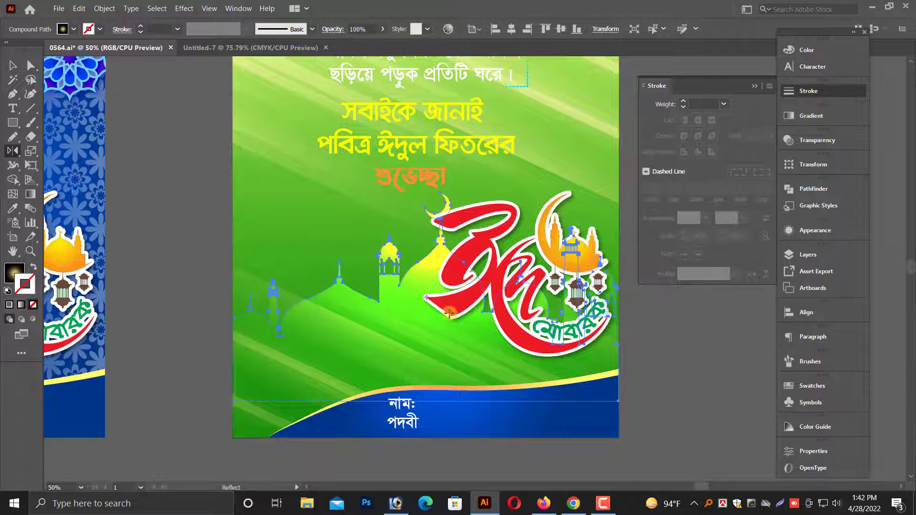
left_click(13, 66)
left_click_drag(249, 400, 301, 409)
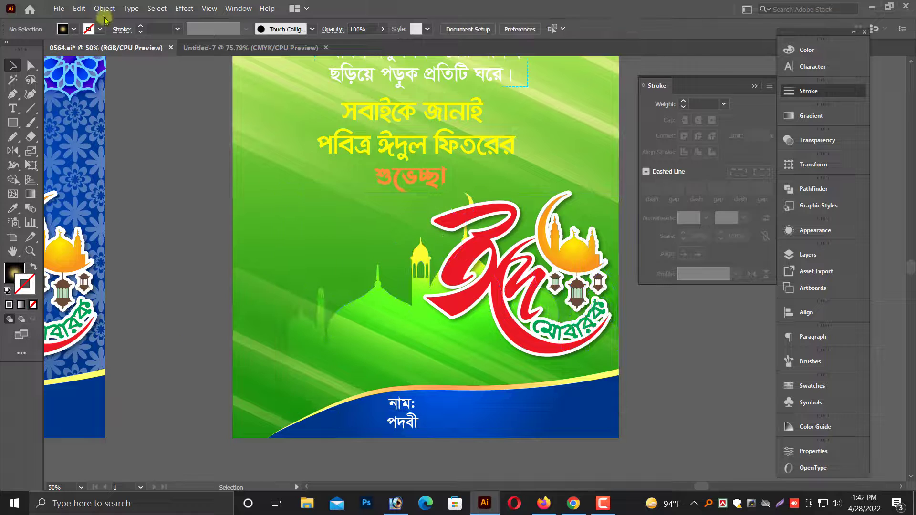
Show the hidden image of the man again on the green poster.
left_click(104, 8)
left_click(120, 118)
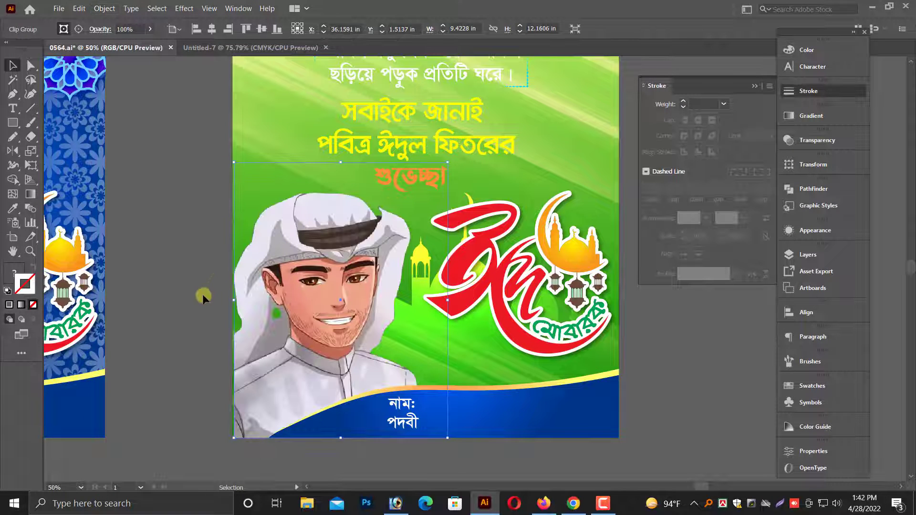
left_click(168, 314)
scroll(168, 313, "up", 2)
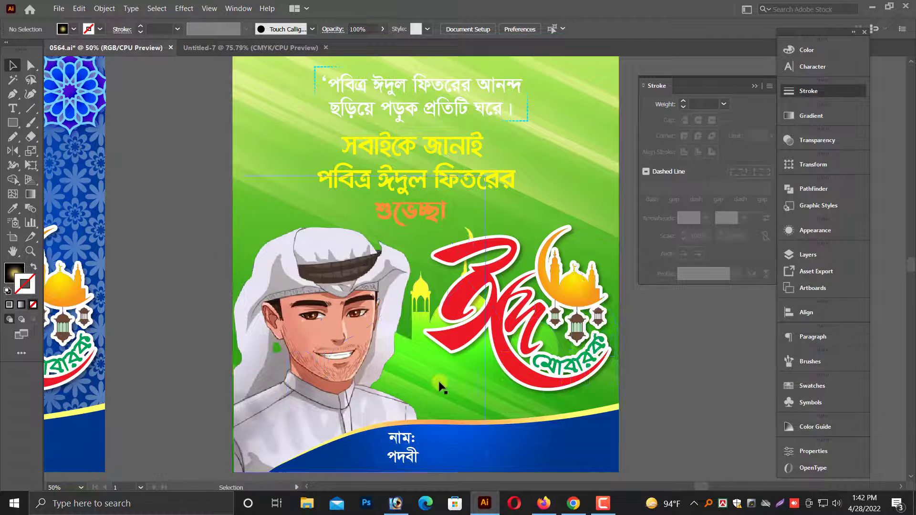
Resize the mirrored mosque silhouette so its main dome's crescent rises above the Eid calligraphy, beside the man's headdress.
left_click(466, 363)
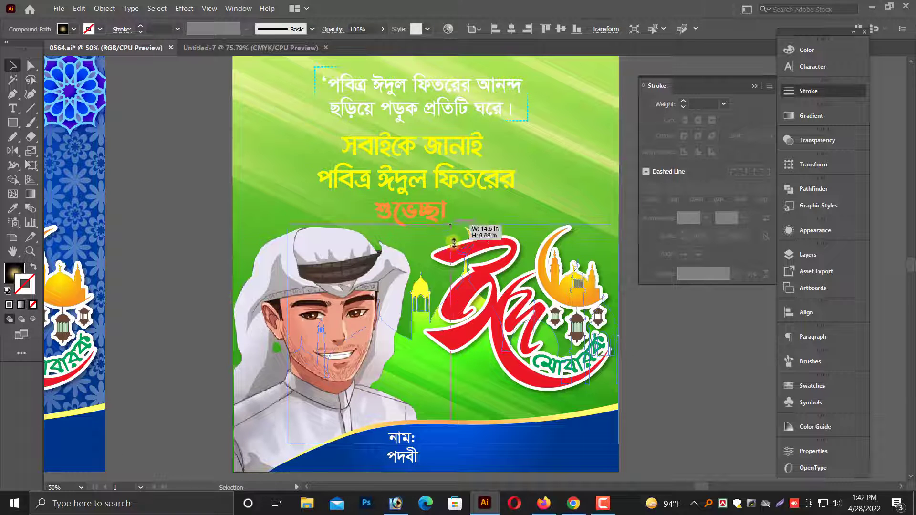
left_click(663, 391)
scroll(531, 371, "down", 1)
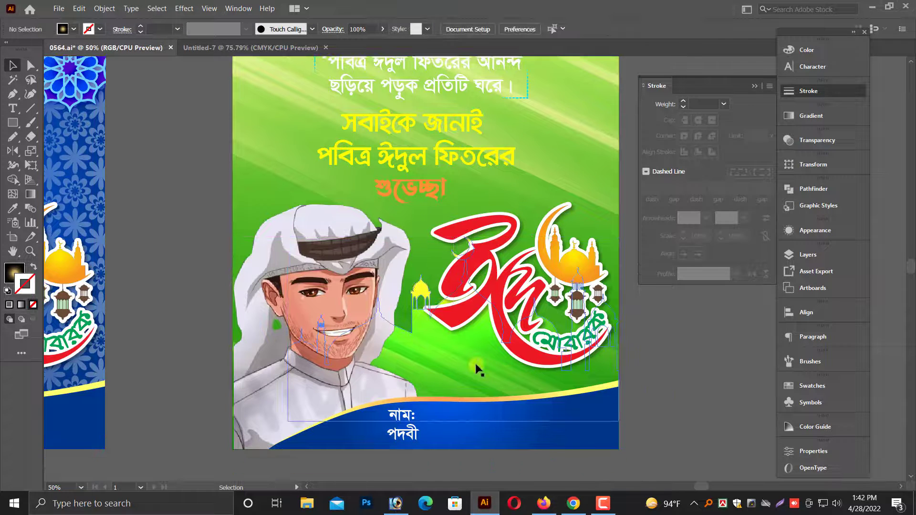
left_click_drag(476, 364, 351, 277)
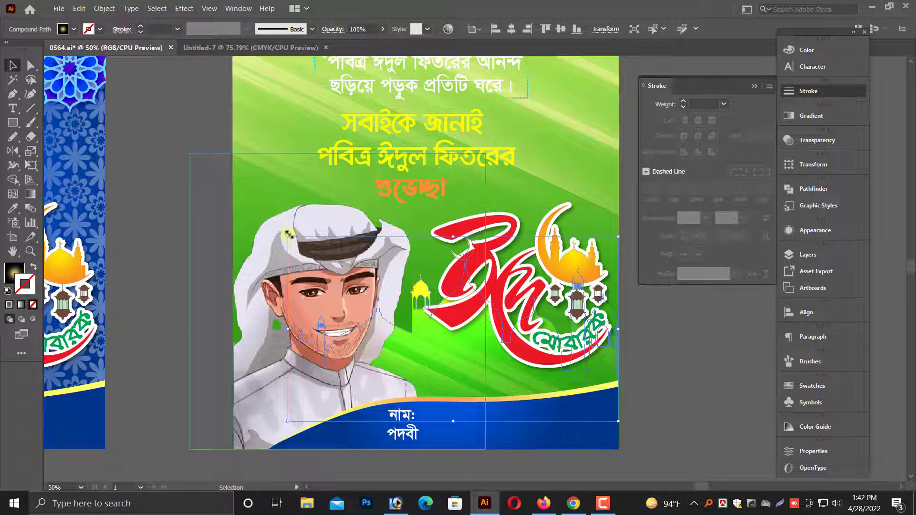
left_click_drag(289, 234, 263, 184)
left_click(664, 365)
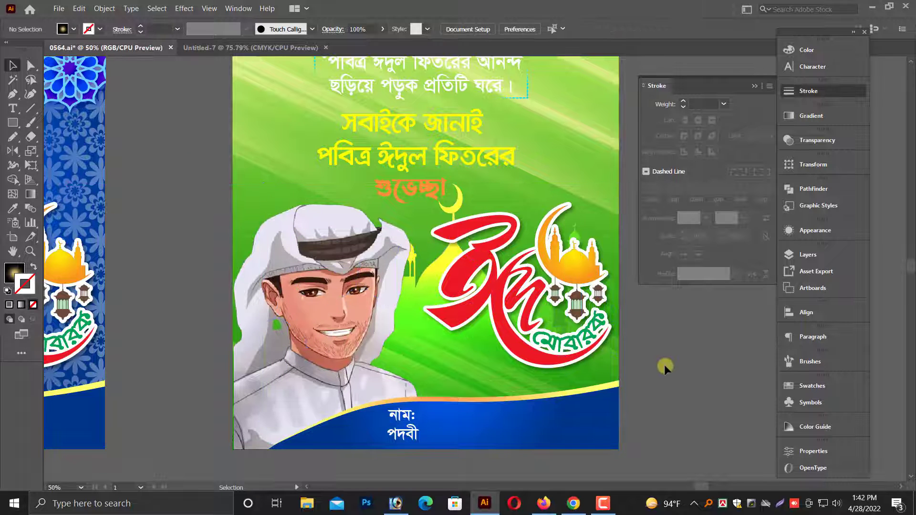
scroll(664, 364, "up", 2)
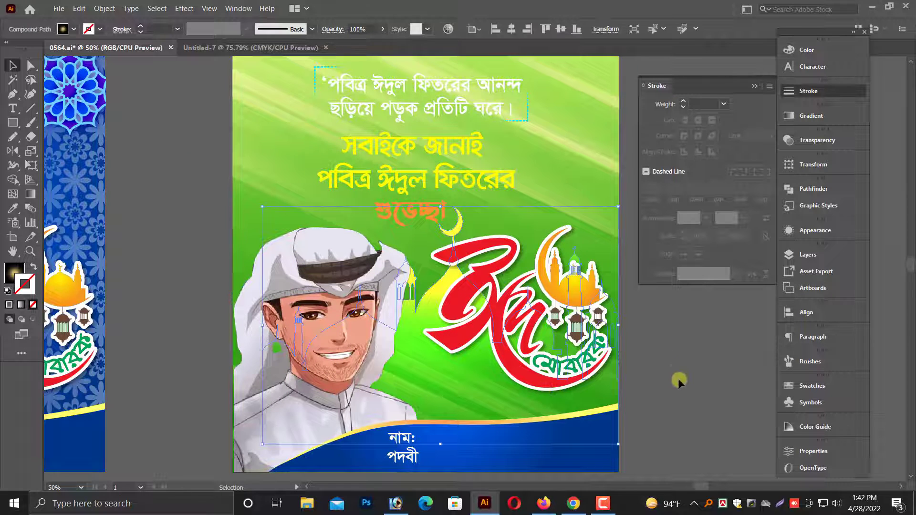
Bring the Green-Leaf-PNG-Photo.png image onto the green poster and position it along the upper edge, against the right side.
scroll(675, 378, "up", 2)
key("ctrl+minus")
scroll(641, 293, "up", 3)
key("ctrl+minus")
key("ctrl+minus")
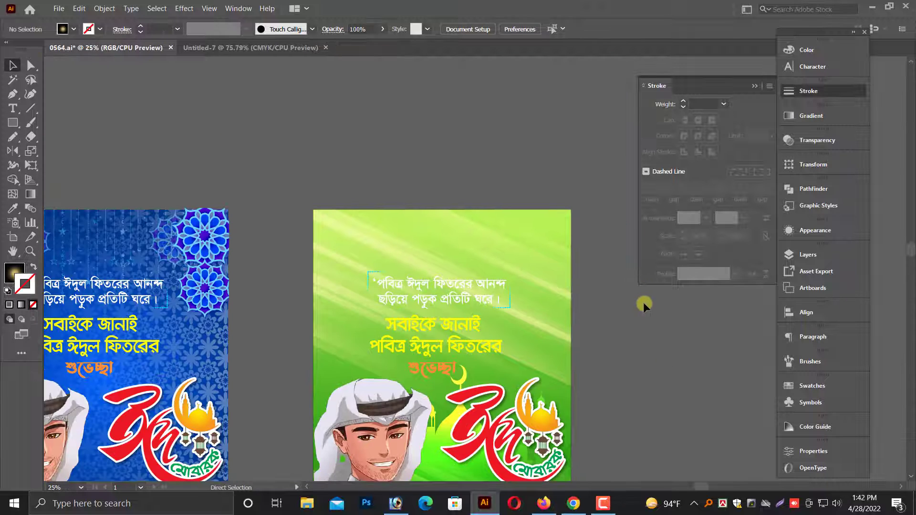
scroll(643, 302, "up", 4)
left_click_drag(405, 119, 446, 350)
left_click_drag(445, 313, 492, 319)
Scale the leaf image down proportionally, keeping it anchored in the poster's upper-right corner.
key("ctrl+minus")
scroll(396, 317, "up", 2)
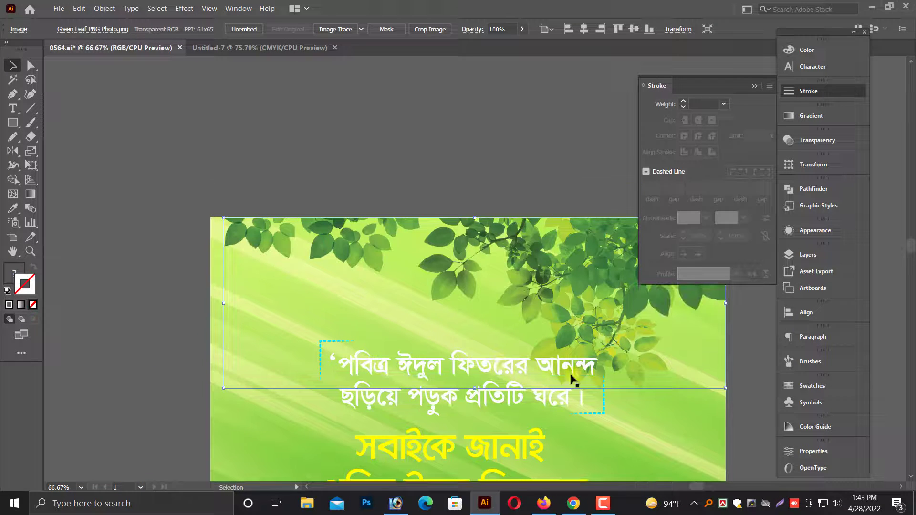
left_click_drag(571, 375, 476, 386)
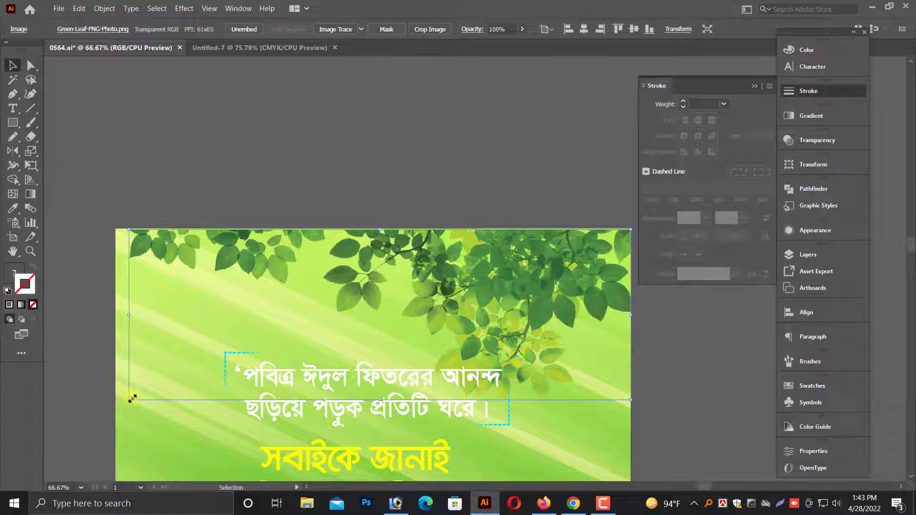
left_click_drag(132, 398, 209, 374)
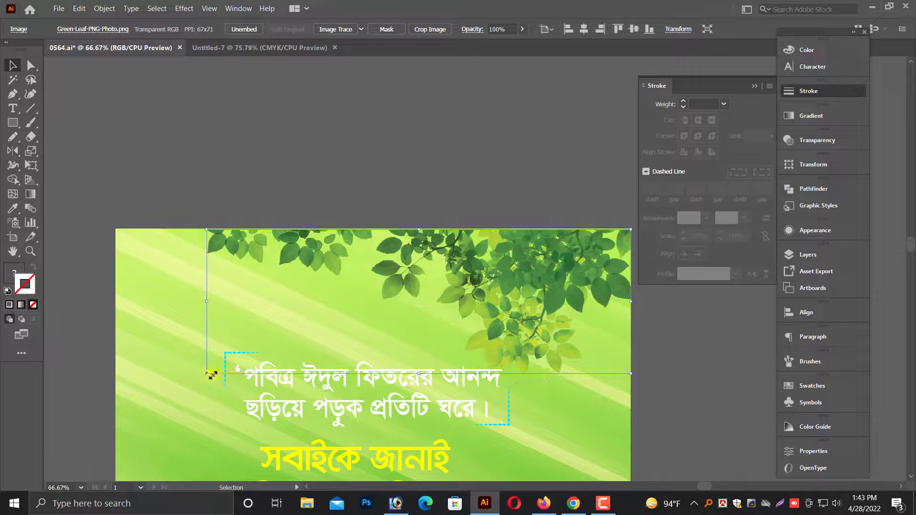
Copy the leaf image and paste the copy directly in front of the original.
left_click(81, 13)
left_click(94, 60)
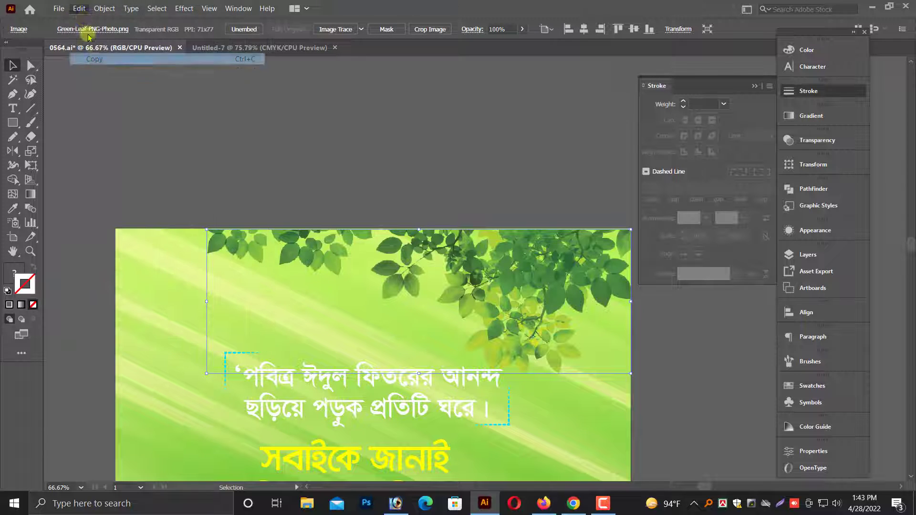
left_click(79, 13)
left_click(95, 82)
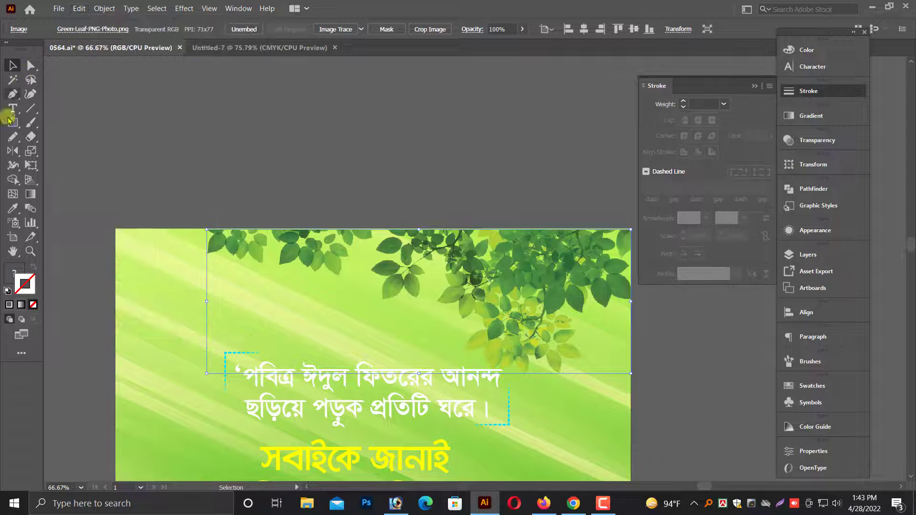
Reflect the leaf copy horizontally and move it against the poster's left edge at the same height.
right_click(13, 151)
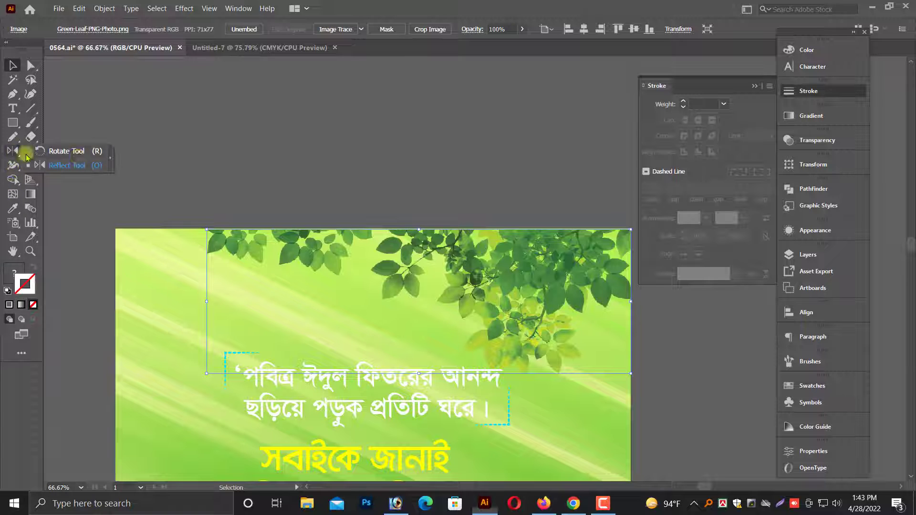
left_click(96, 165)
left_click_drag(490, 262, 489, 262)
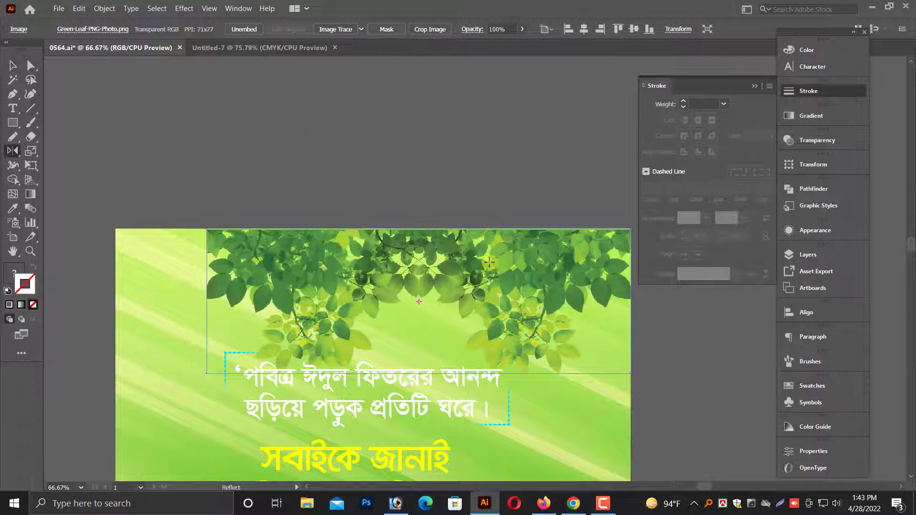
left_click_drag(308, 278, 225, 273)
scroll(290, 167, "down", 2)
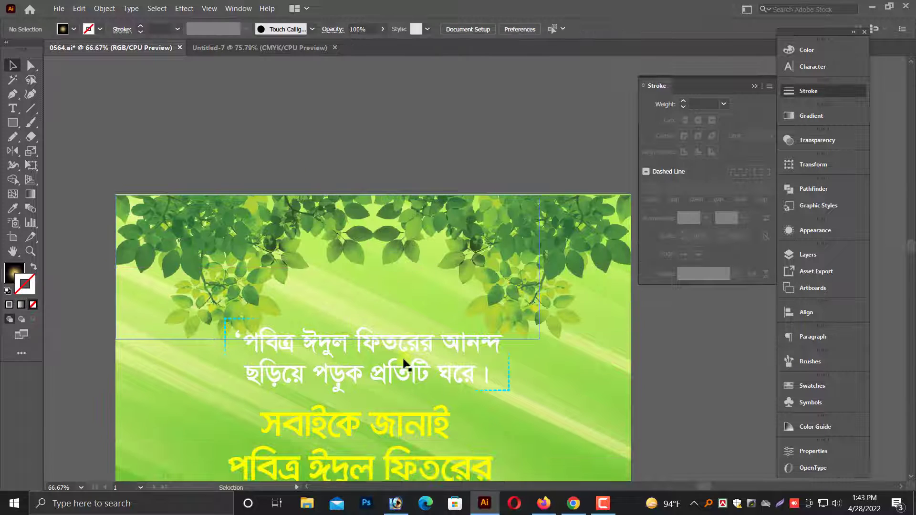
Scale down the white quote group with its dashed corner brackets slightly around its centre.
left_click(382, 352)
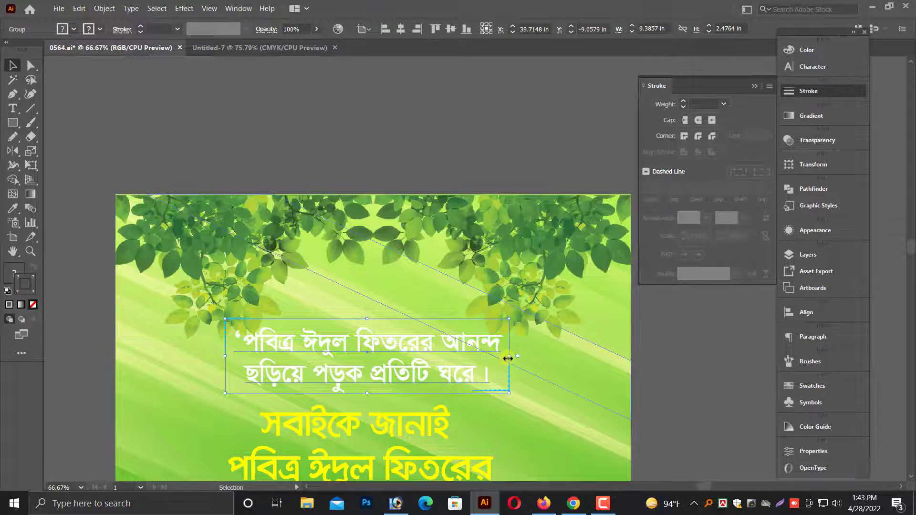
left_click_drag(509, 356, 491, 357)
scroll(377, 380, "down", 2)
Recolour the yellow two-line greeting text to dark blue with C 100, M 100, Y 0, K 0.
left_click(367, 382)
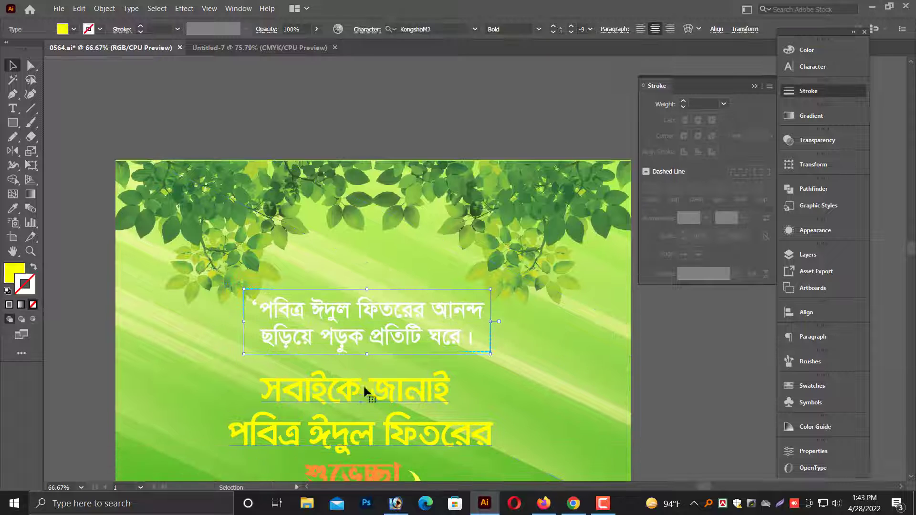
scroll(621, 234, "down", 3)
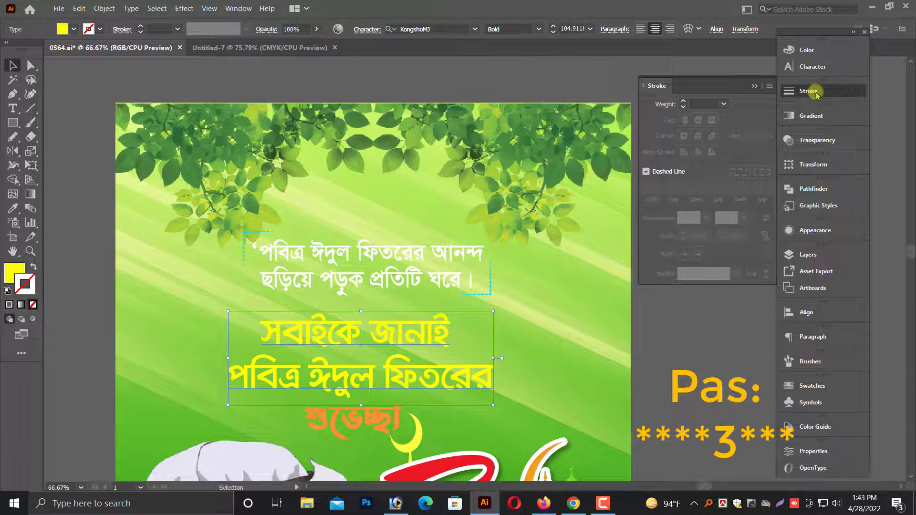
left_click(810, 90)
left_click(807, 50)
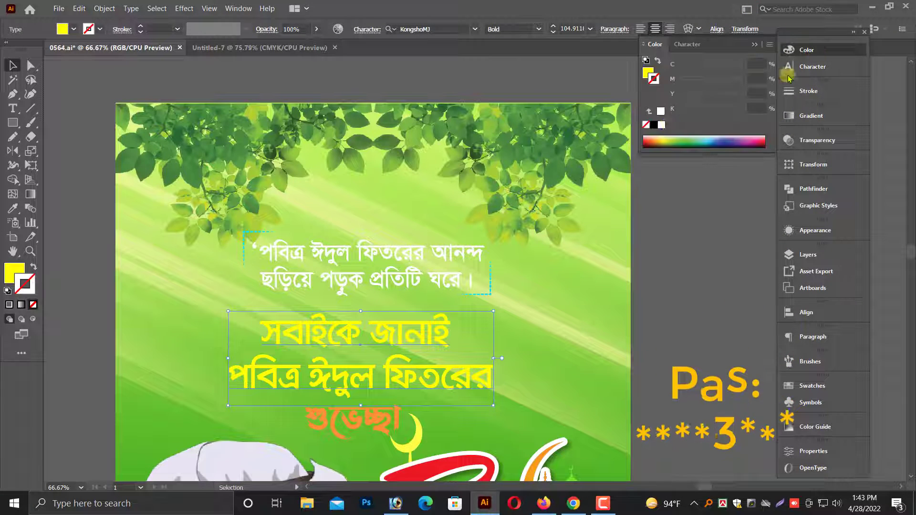
left_click(648, 74)
left_click_drag(686, 66, 744, 82)
scroll(258, 388, "down", 1)
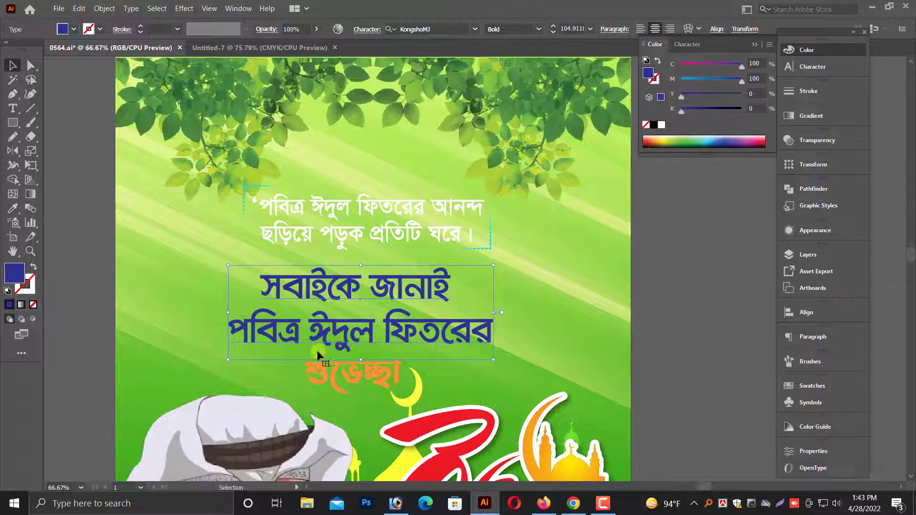
Move the dark blue two-line greeting up by about 0.18 in towards the quote above it.
left_click_drag(205, 221, 595, 335)
left_click_drag(460, 287, 463, 276)
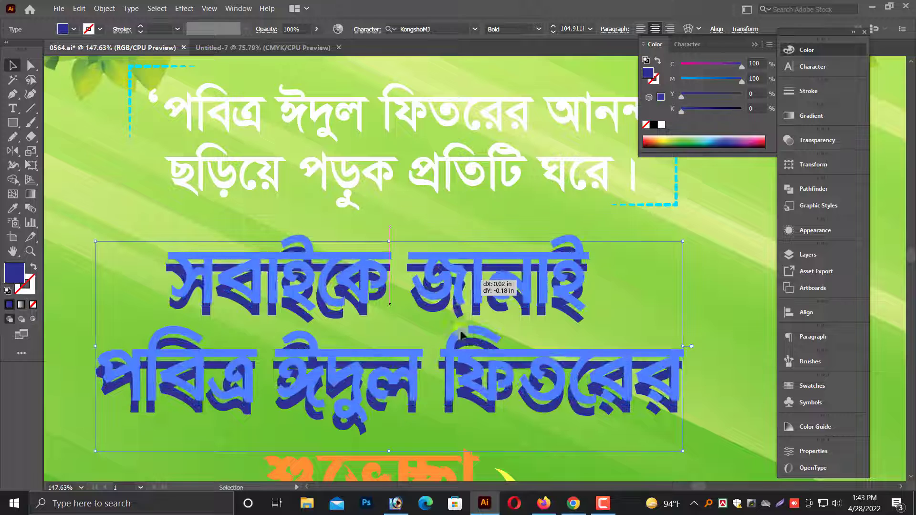
scroll(461, 324, "down", 1)
scroll(439, 309, "up", 1)
Ungroup the white quote text from its dashed corner brackets.
left_click(462, 160)
right_click(607, 132)
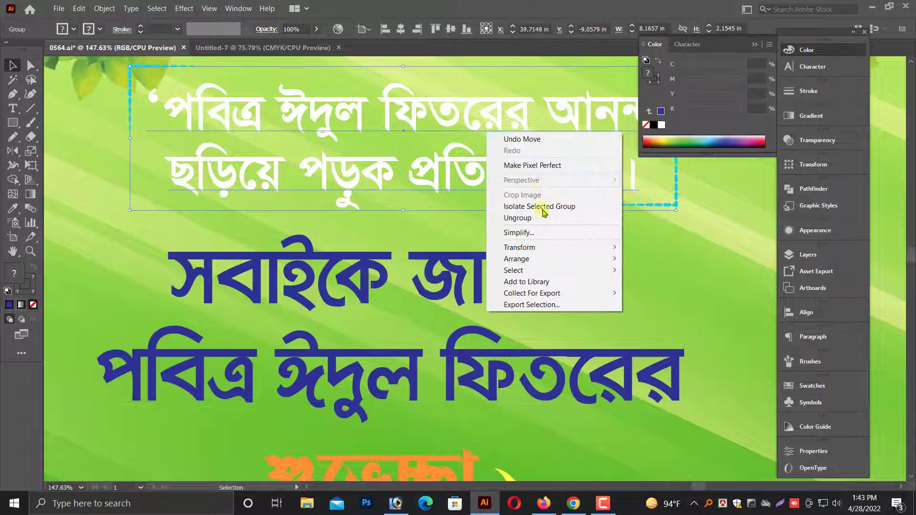
left_click(515, 220)
key("ctrl+minus")
key("ctrl+minus")
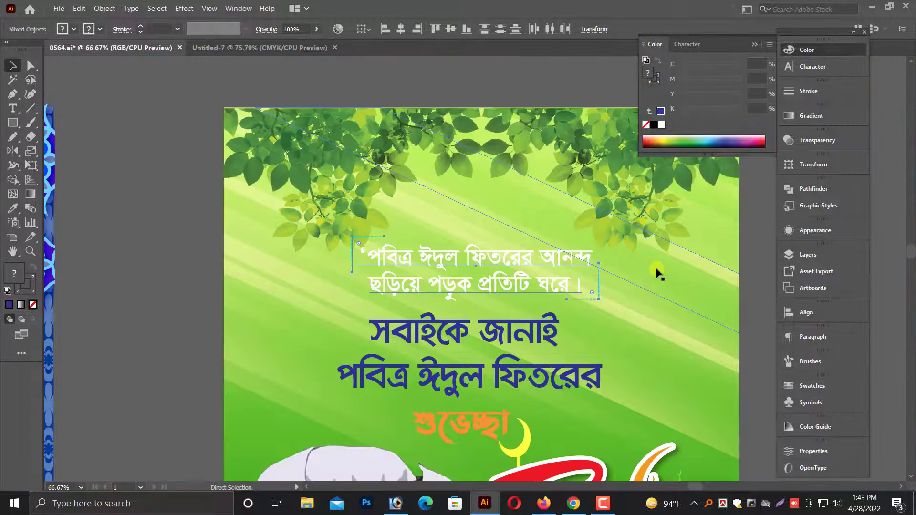
Recolour the white quote text to black with K 100.
left_click(444, 267)
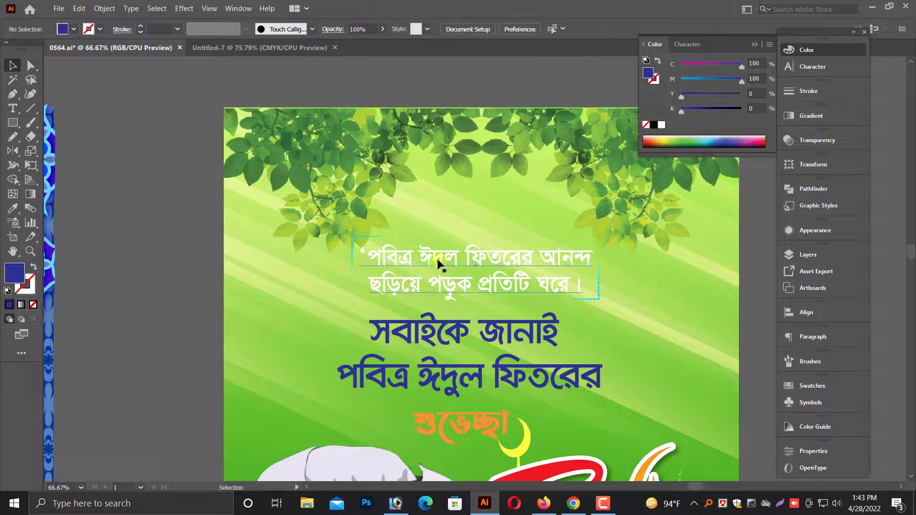
left_click(644, 127)
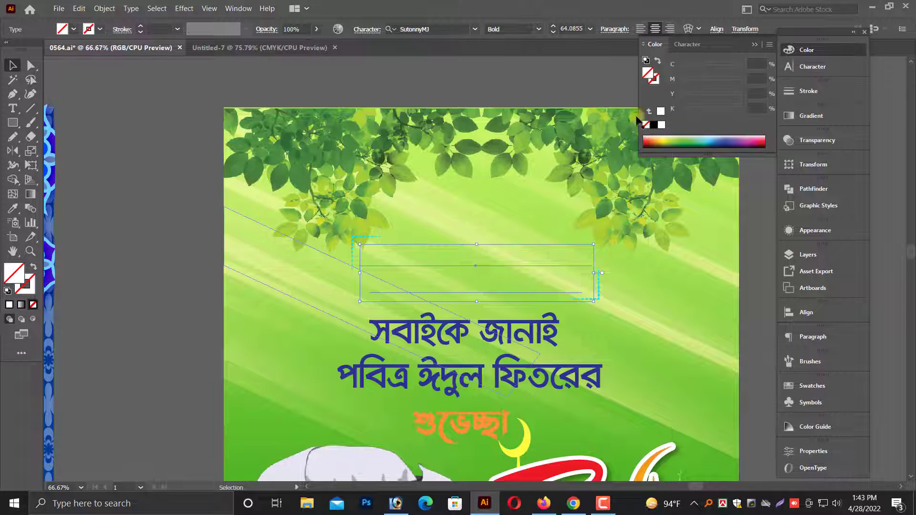
key("ctrl+z")
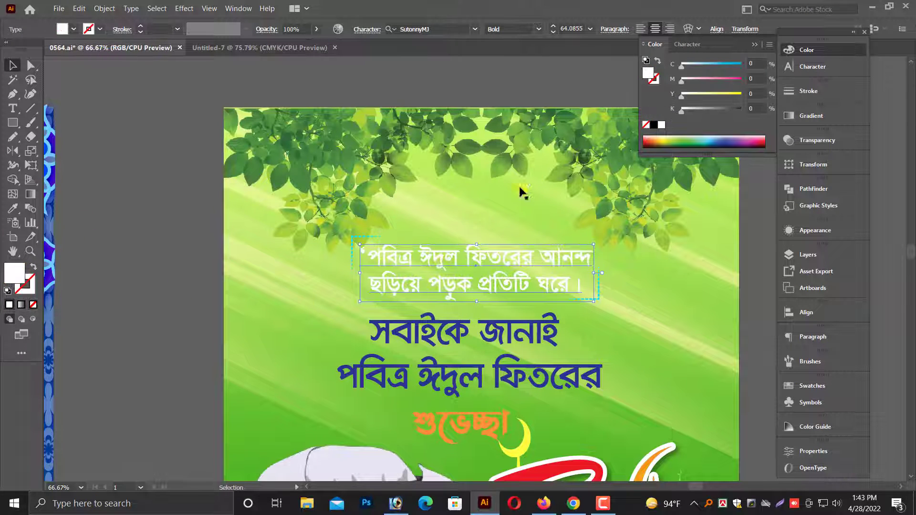
left_click(654, 124)
left_click(78, 272)
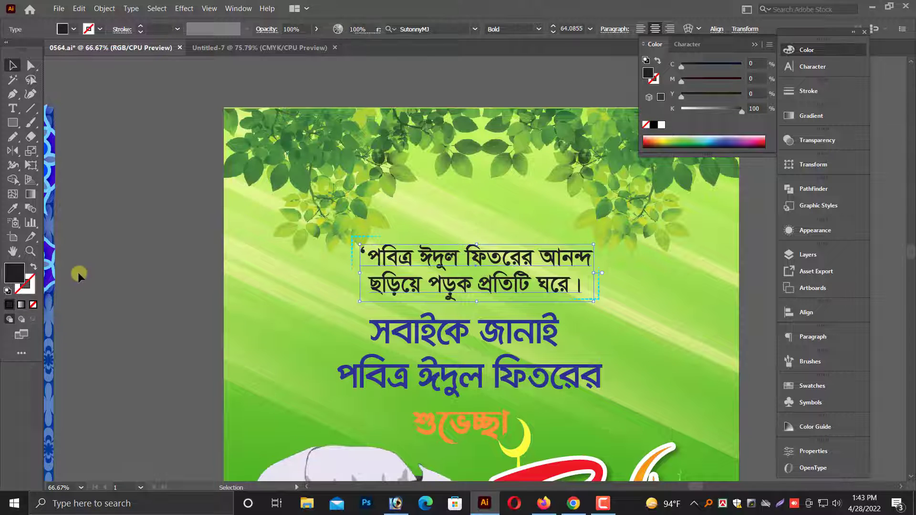
Recolour the orange word below the greeting to red with M 100 and move it slightly closer to the greeting.
scroll(78, 272, "down", 2)
scroll(449, 380, "down", 3)
scroll(474, 340, "up", 3)
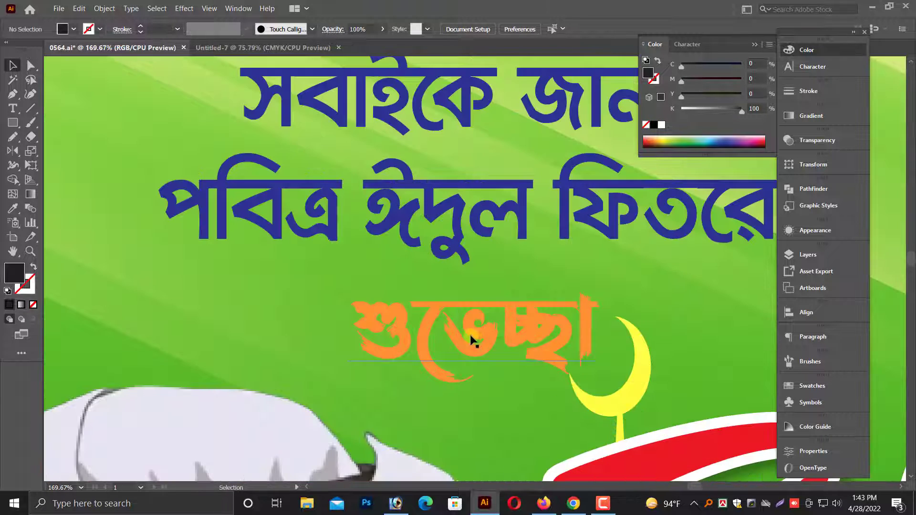
left_click(475, 339)
left_click_drag(713, 81, 909, 88)
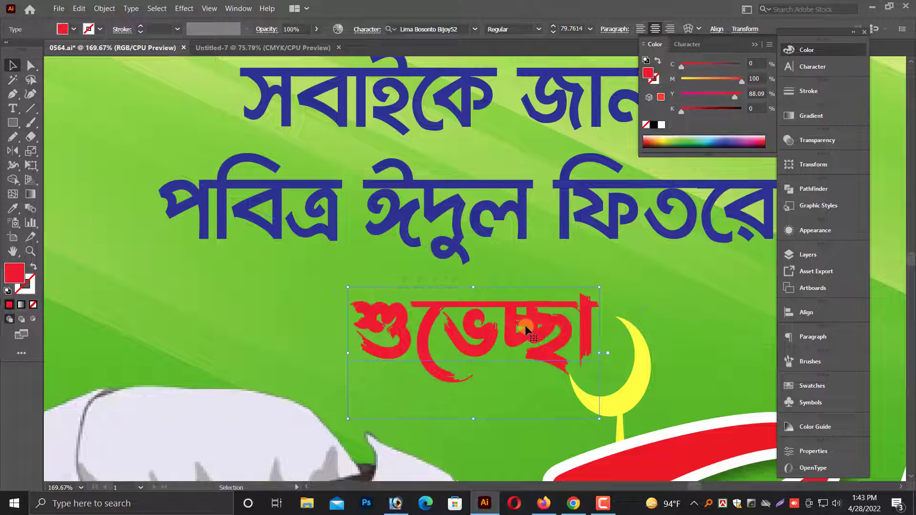
left_click_drag(526, 328, 510, 314)
Copy the two-line greeting together with the red word and paste the copies directly in front of the originals.
scroll(514, 344, "up", 3)
left_click(452, 304)
scroll(449, 310, "up", 2)
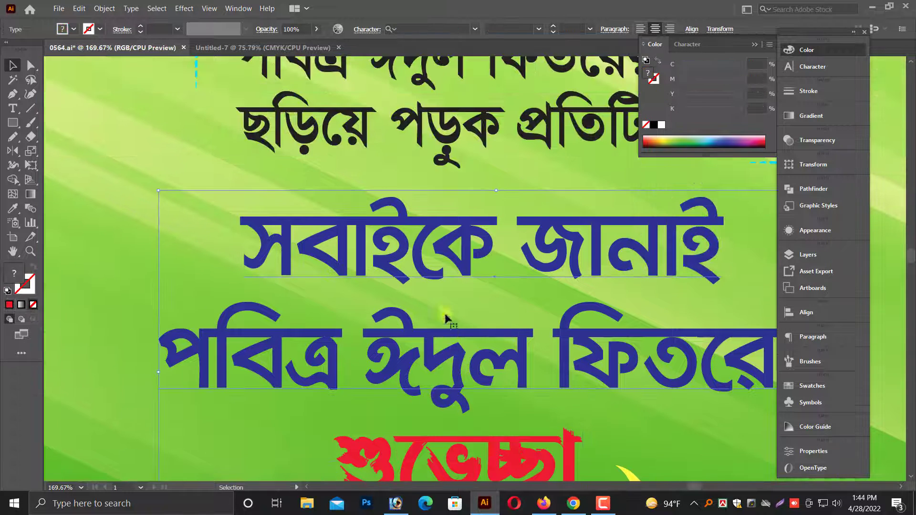
scroll(449, 334, "down", 3)
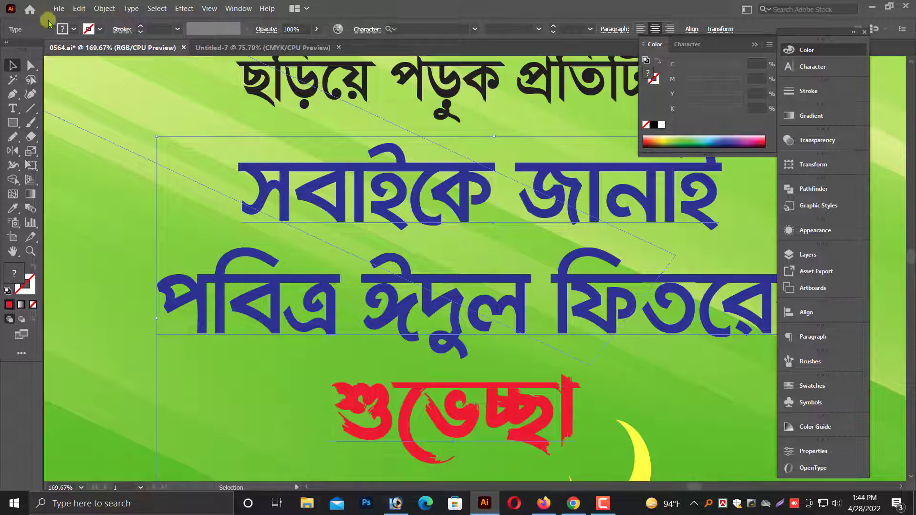
left_click(100, 13)
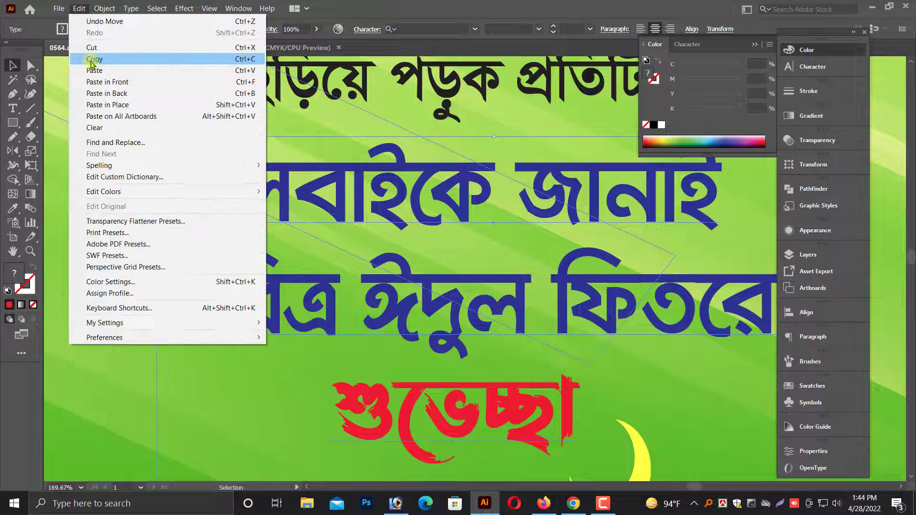
left_click(93, 59)
left_click(79, 8)
left_click(95, 82)
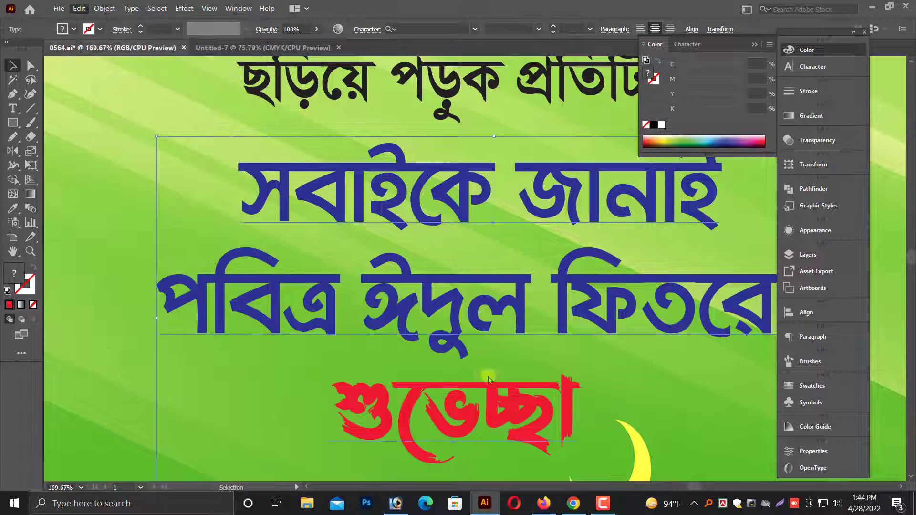
Give the front copies of the greeting and red word a white 7 pt stroke with round corner joins.
left_click(464, 411)
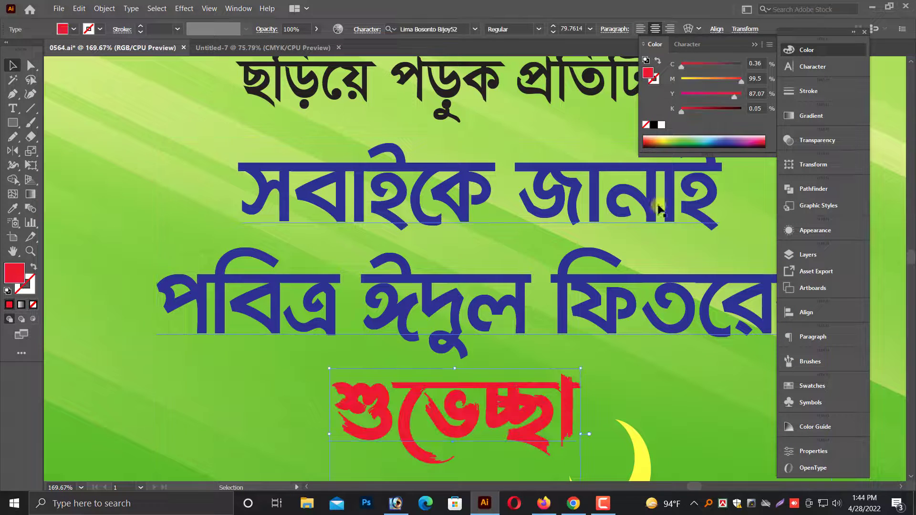
left_click(514, 285, "shift")
left_click(808, 90)
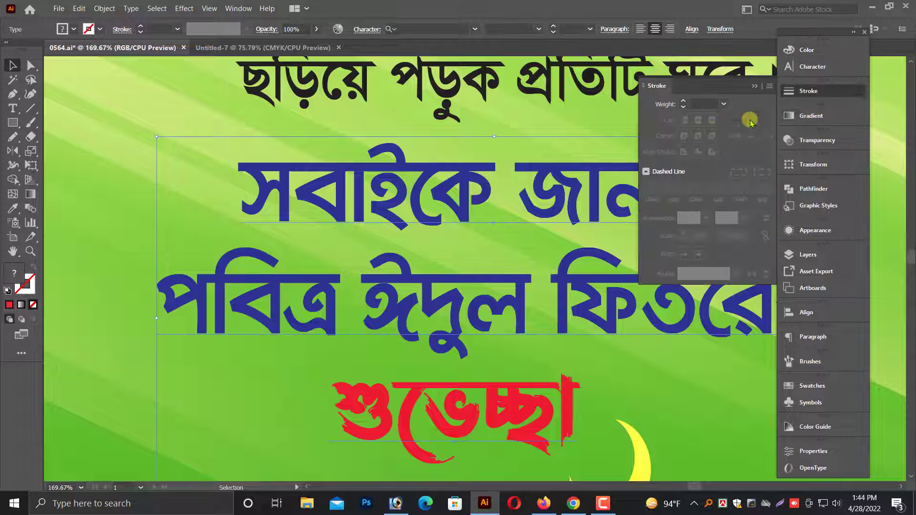
key("Up")
key("Up")
key("Up")
key("Up")
key("Up")
key("Up")
key("Up")
key("Up")
key("Up")
key("Up")
key("Up")
key("Up")
key("Up")
key("Up")
key("Up")
key("Up")
key("Up")
key("Up")
key("Up")
key("Up")
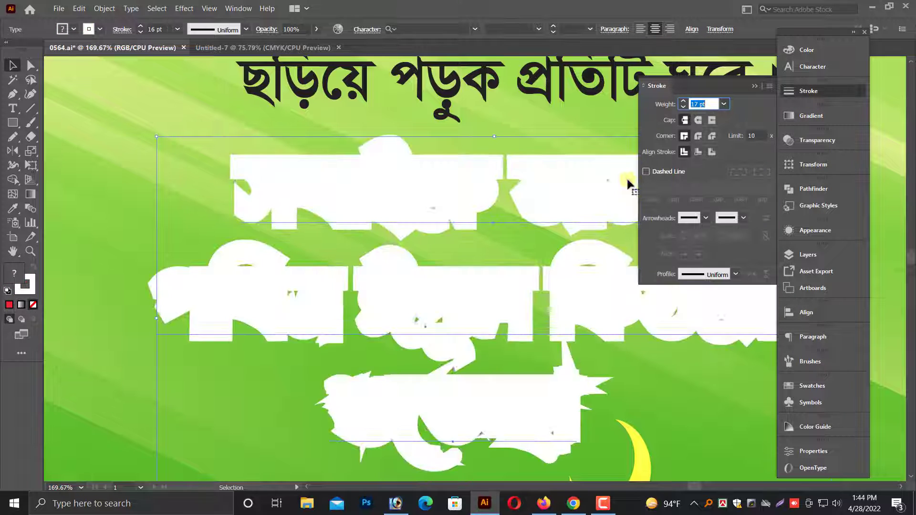
key("Down")
key("Down")
key("Down")
key("Down")
key("Down")
key("Down")
key("Down")
key("Down")
key("Down")
key("Down")
key("Down")
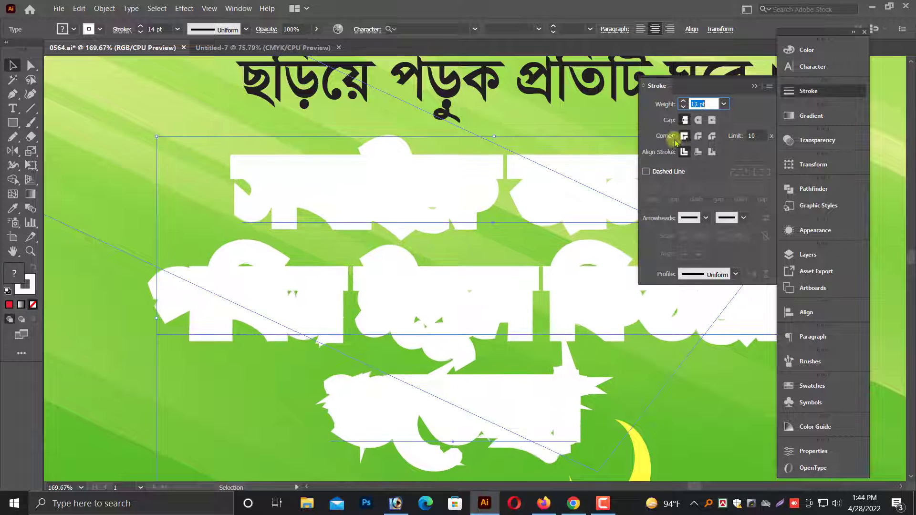
key("Down")
left_click(700, 136)
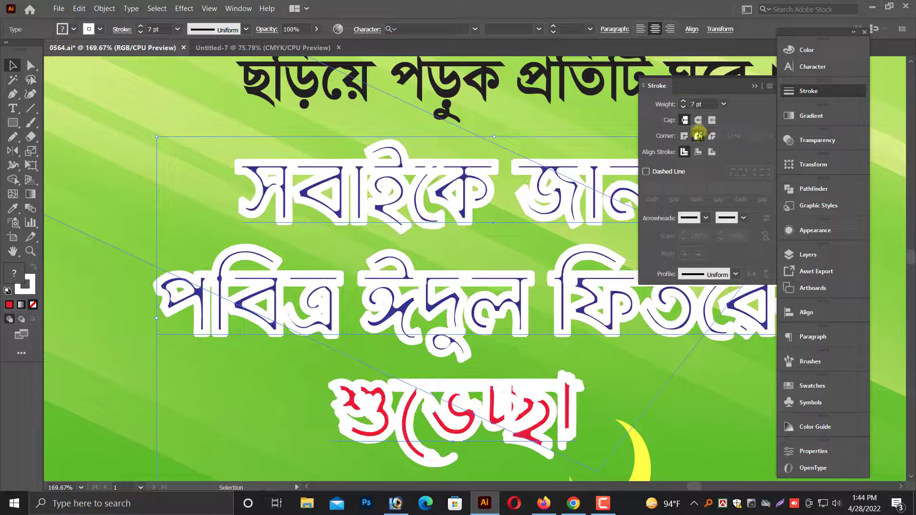
Fill the white-stroked greeting and the word below it with white.
left_click(14, 274)
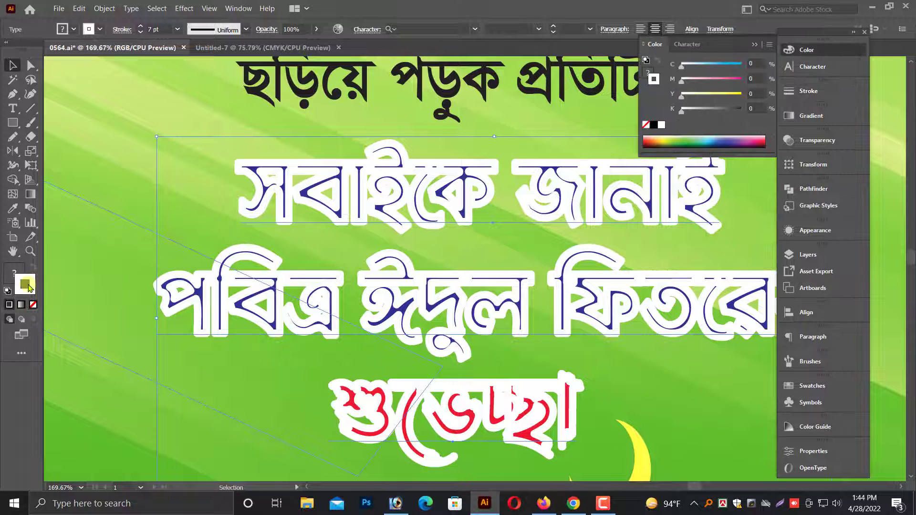
left_click(679, 88)
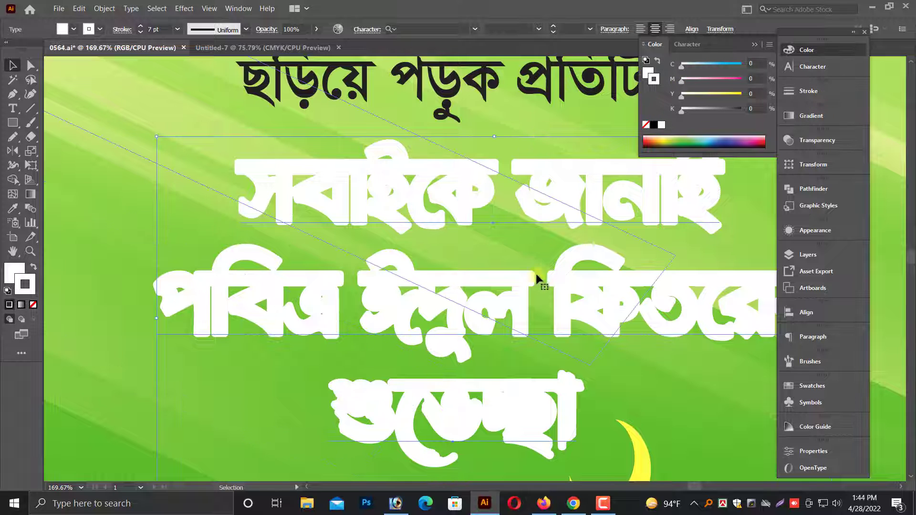
left_click_drag(537, 273, 537, 285)
left_click(104, 8)
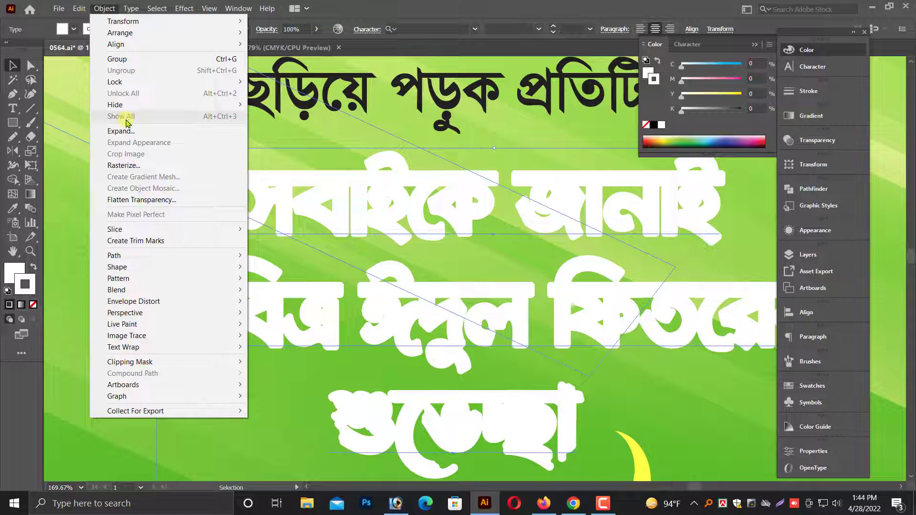
left_click(365, 216)
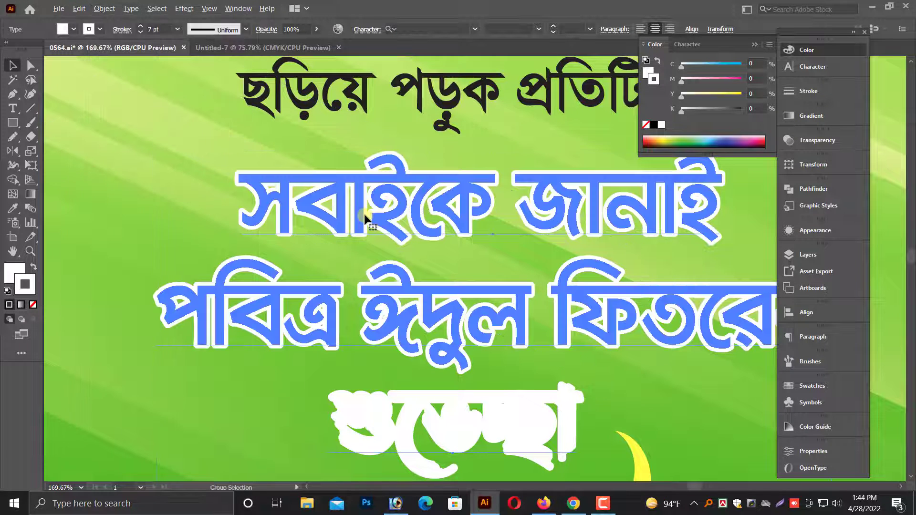
key("ctrl+1")
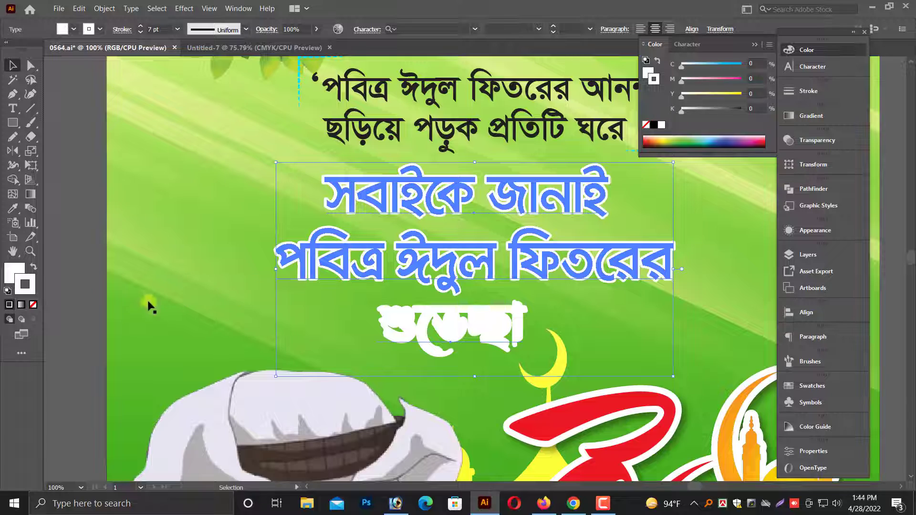
Lock the green striped background clip group.
left_click(105, 316)
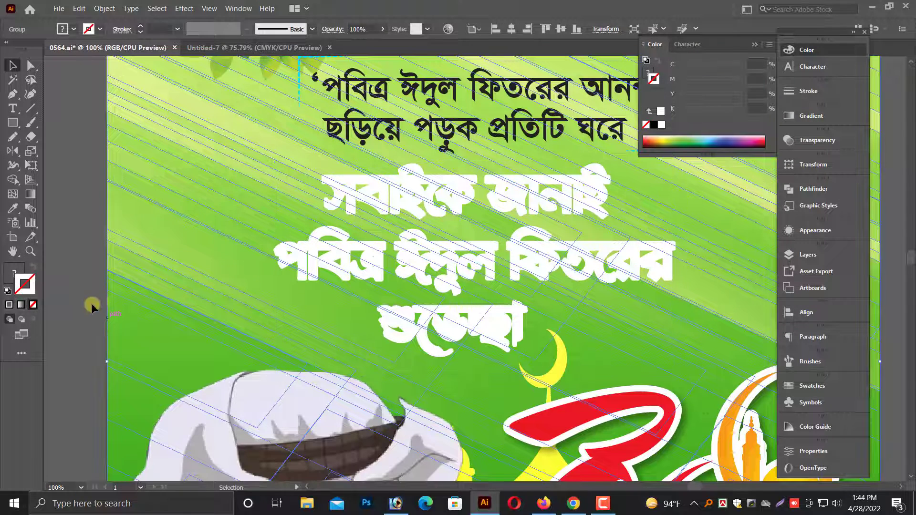
left_click(99, 195)
left_click(179, 327)
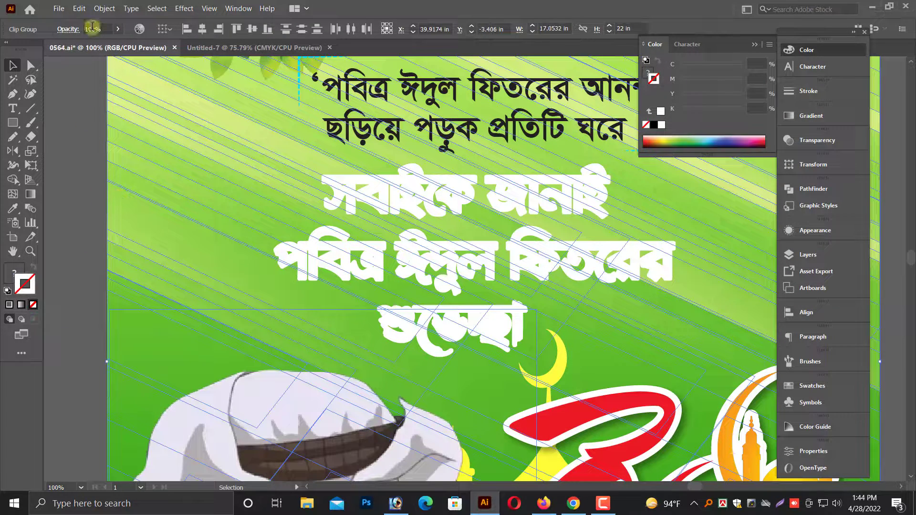
left_click(104, 9)
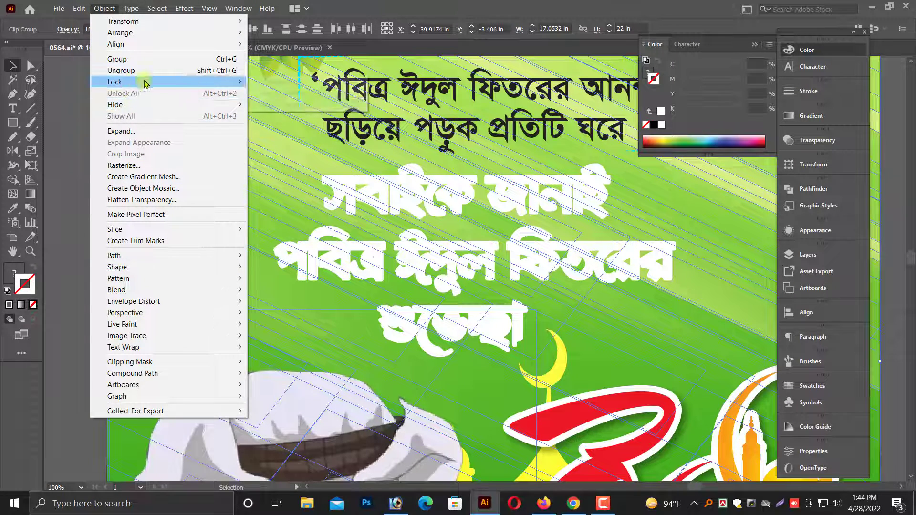
mouse_move(157, 81)
left_click(270, 85)
Remove the stroke from the front greeting and word and fill both with dark blue, C 100, M 100, Y 0, K 0.
left_click(364, 273)
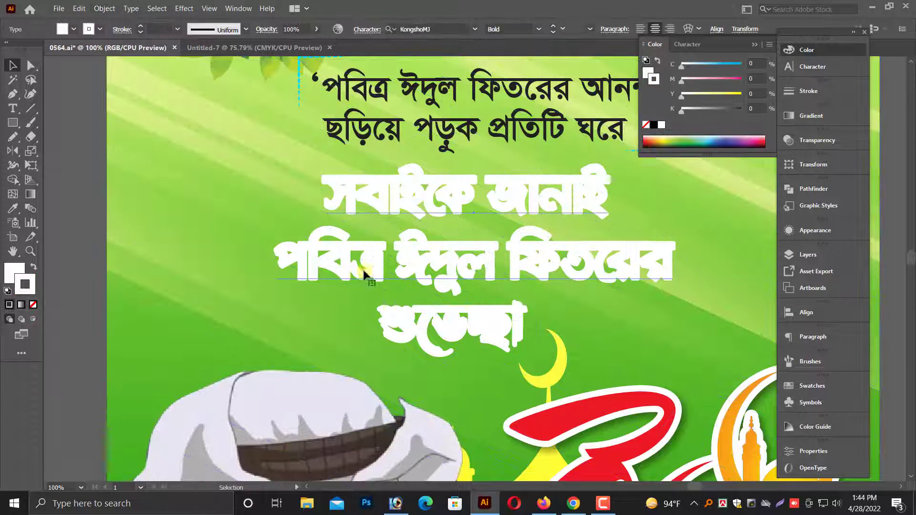
left_click(448, 332, "shift")
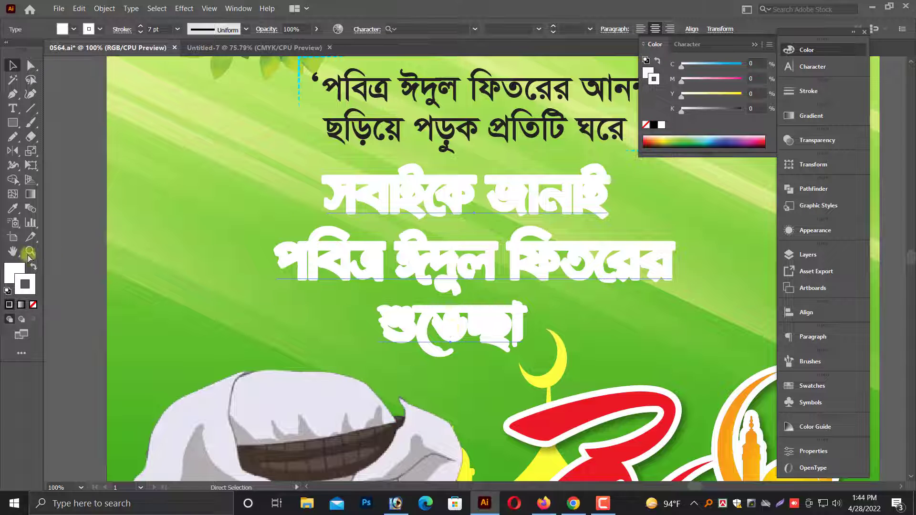
left_click(24, 284)
left_click(33, 304)
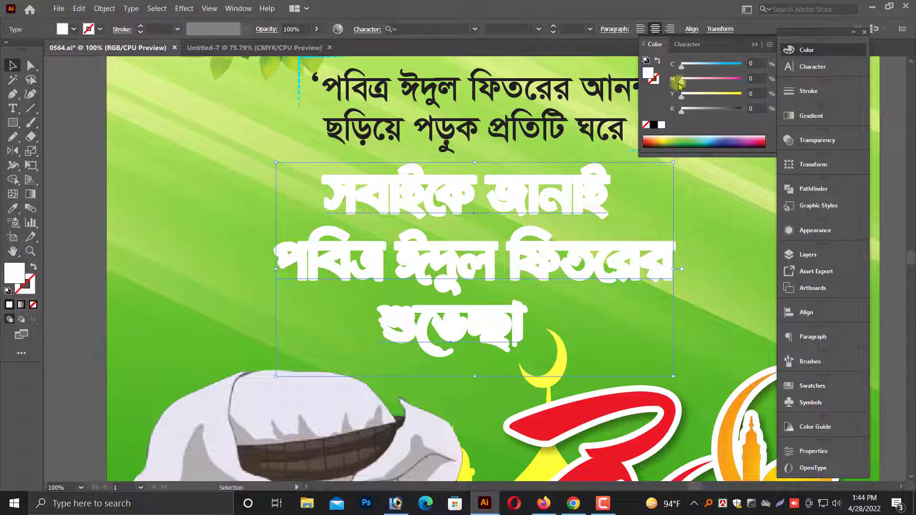
left_click_drag(679, 84, 772, 84)
left_click_drag(681, 66, 771, 75)
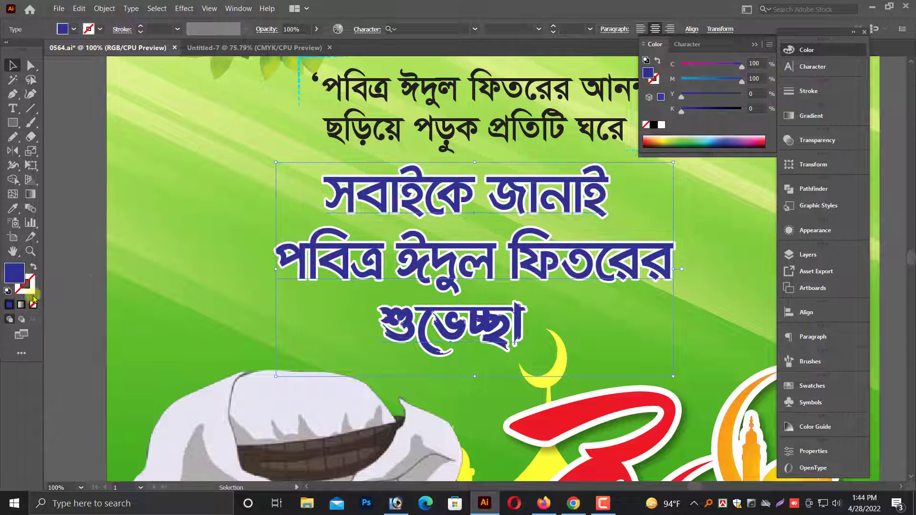
left_click(21, 304)
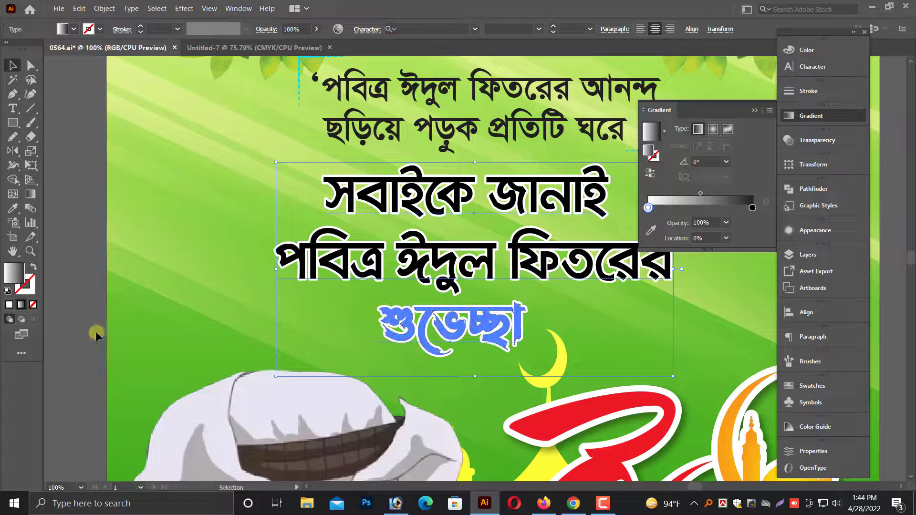
key("ctrl+z")
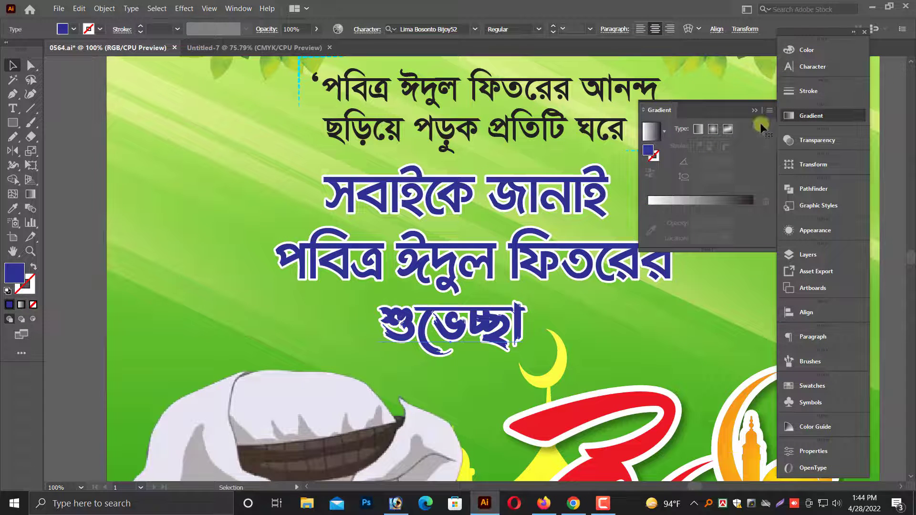
Recolour the dark blue word below the greeting to dark red, R 194, G 0, B 0.
left_click(816, 52)
left_click_drag(696, 86, 756, 87)
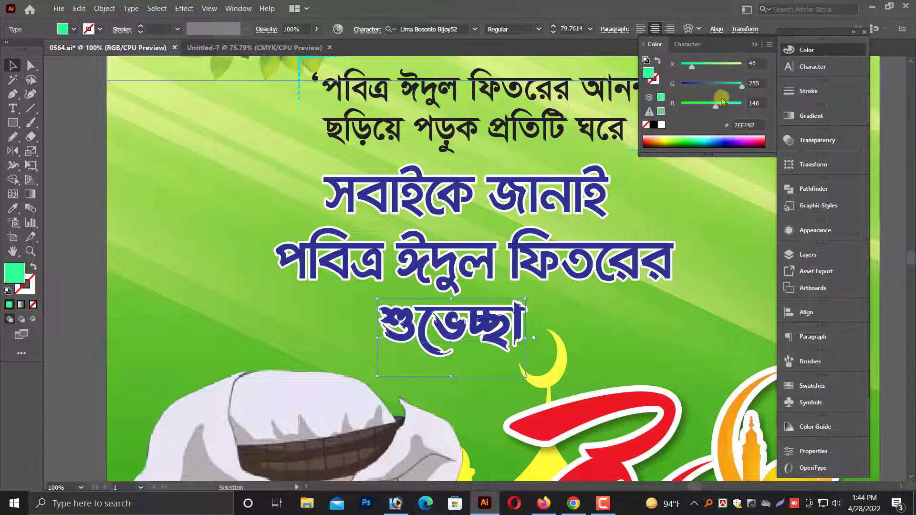
left_click_drag(714, 108, 677, 106)
left_click(681, 85)
left_click_drag(692, 67, 734, 78)
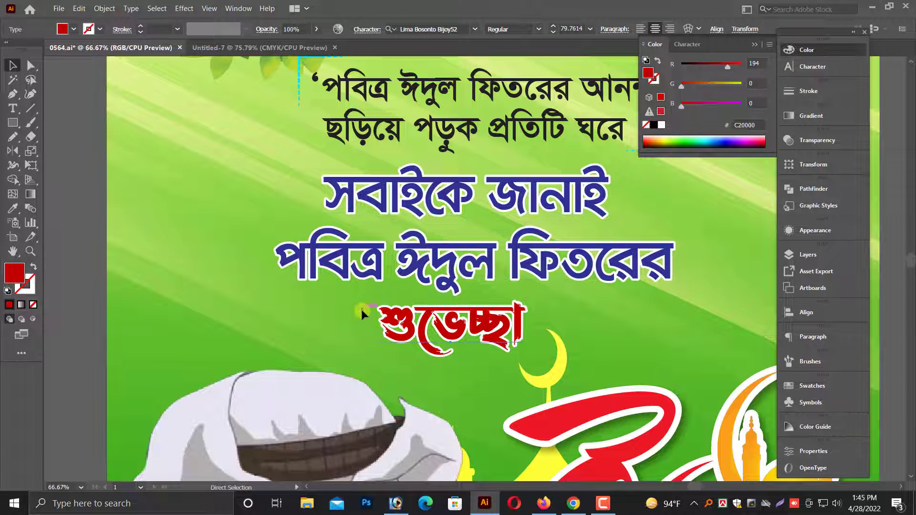
key("ctrl+minus")
key("ctrl+minus")
scroll(356, 233, "up", 2)
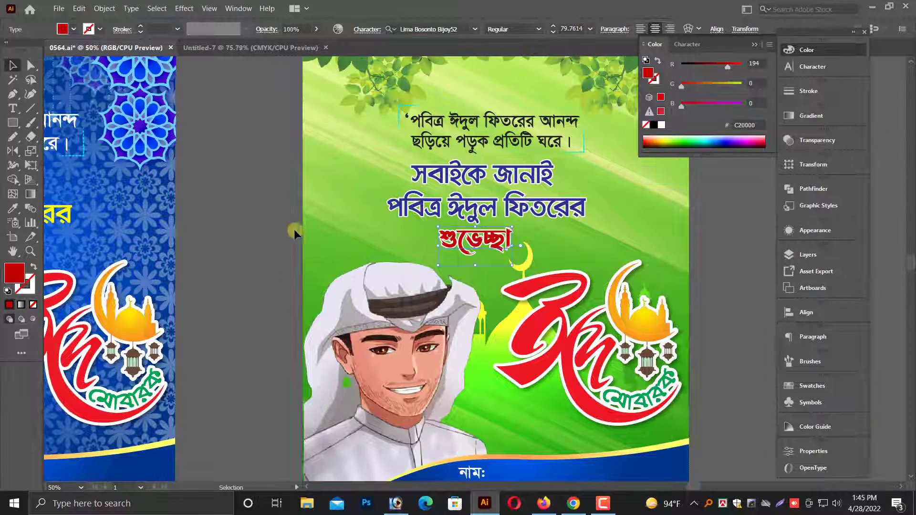
Move the white floral crescent moon from the spare artwork beside the artboards onto the upper part of the blue poster.
left_click(279, 237)
key("ctrl+minus")
scroll(318, 254, "up", 1)
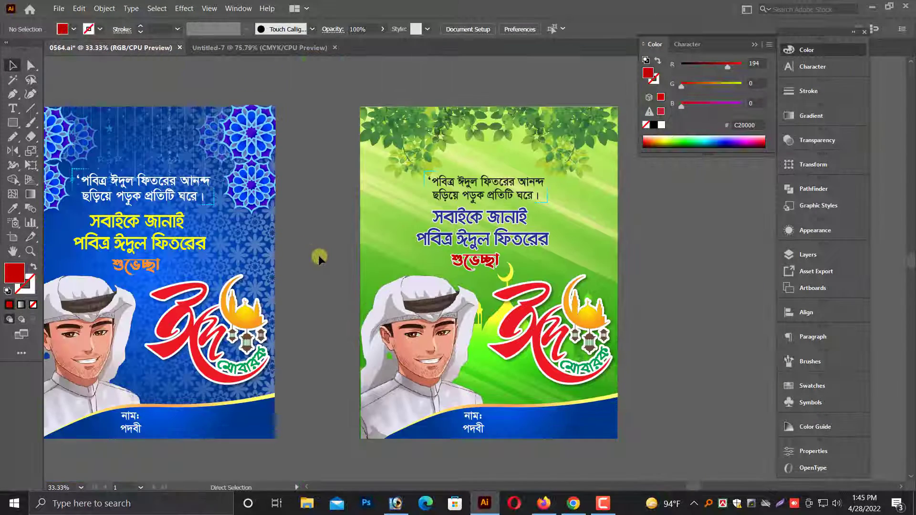
key("ctrl+minus")
scroll(346, 271, "up", 2)
key("ctrl+minus")
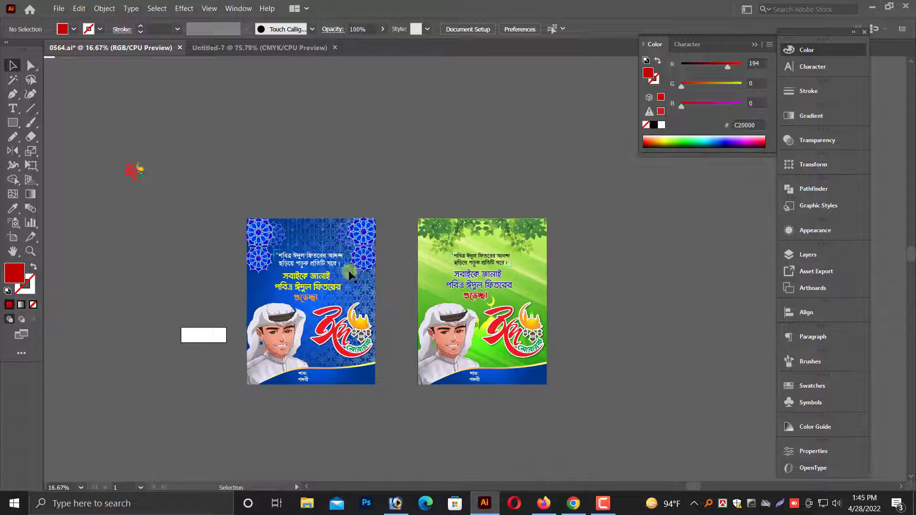
scroll(275, 248, "up", 2)
key("ctrl+minus")
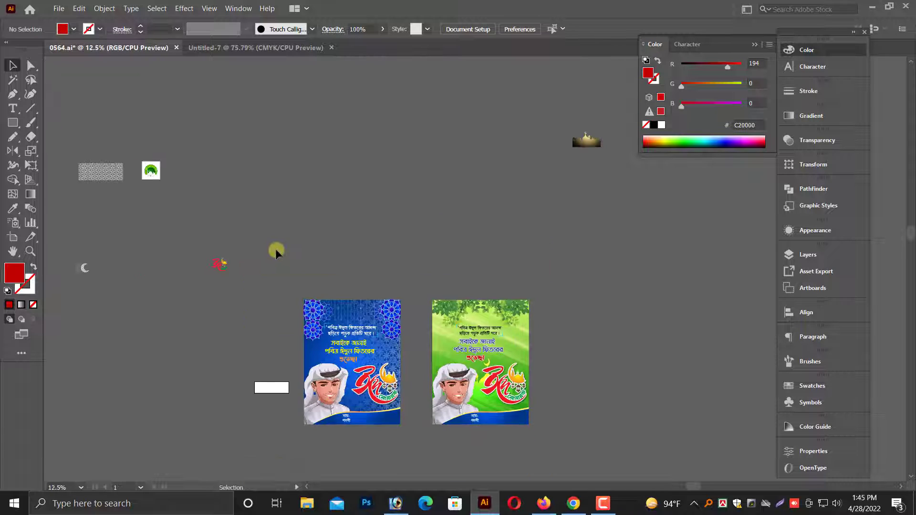
left_click(153, 176)
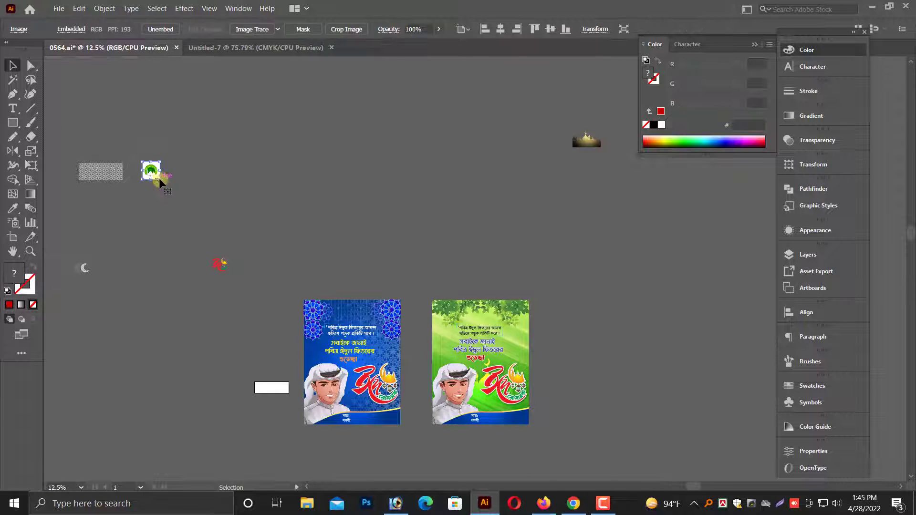
left_click(323, 201)
left_click(93, 180)
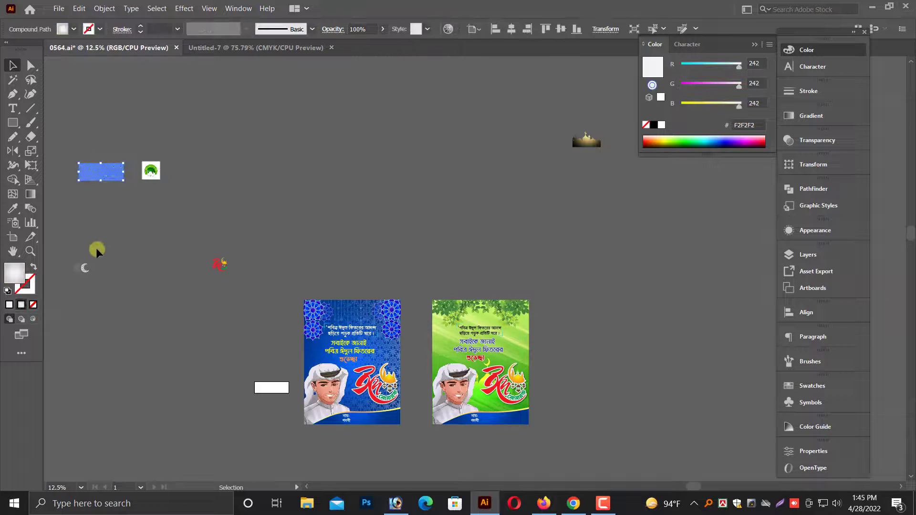
left_click_drag(82, 280, 360, 309)
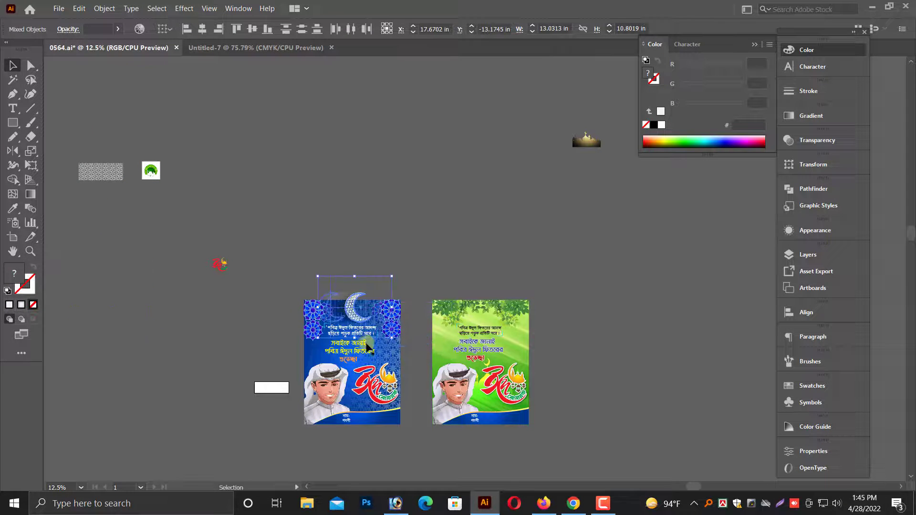
Scale the crescent moon group down to about 9.6 x 8 in and centre it between the blue poster's upper corner ornaments.
left_click_drag(296, 281, 414, 315)
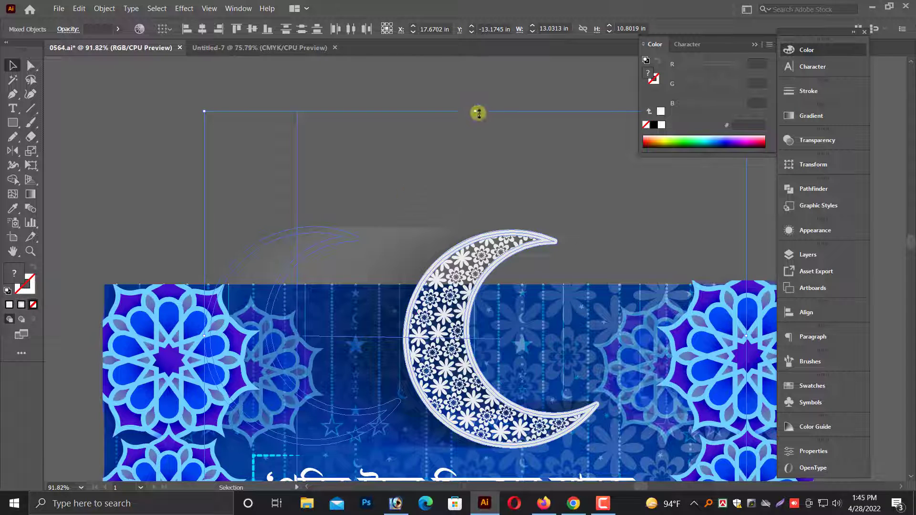
left_click_drag(479, 113, 469, 231)
scroll(465, 258, "down", 5)
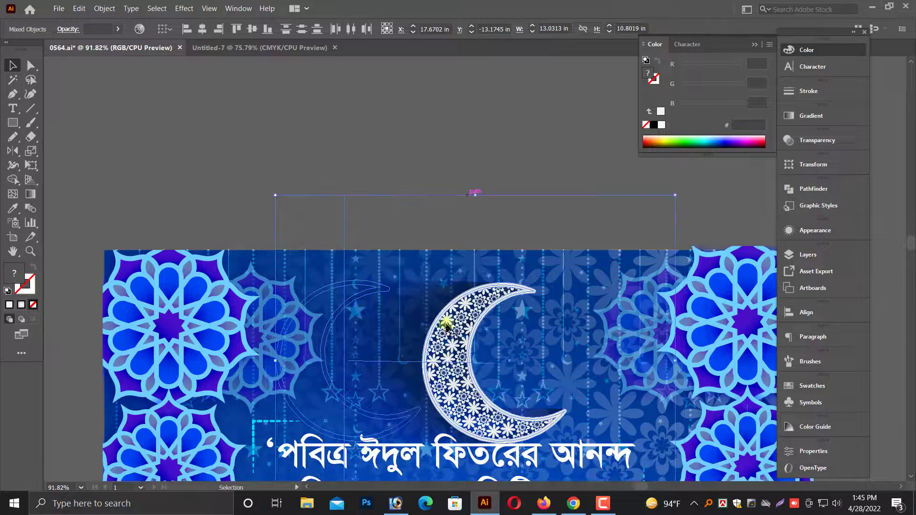
left_click_drag(448, 327, 472, 328)
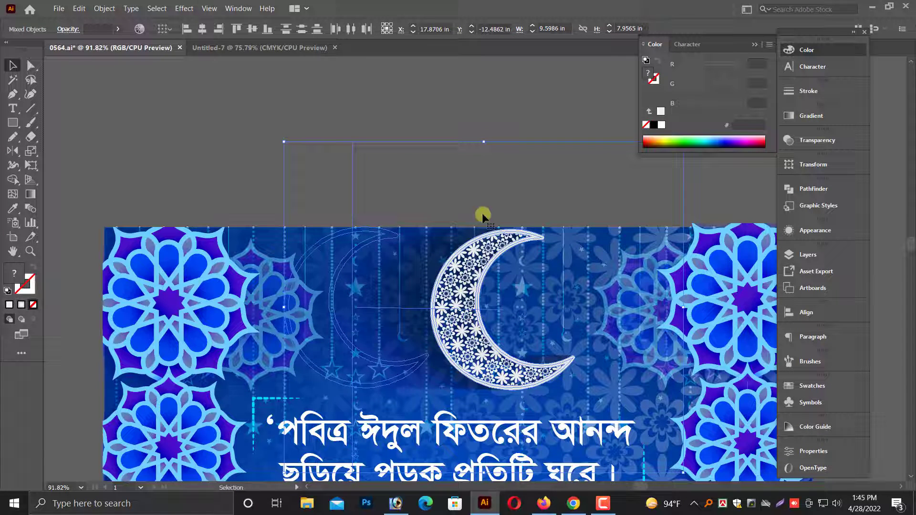
left_click(485, 108)
Examine the crescent moon's placement above the quotation on the blue poster.
key("ctrl+minus")
key("ctrl+minus")
key("ctrl+minus")
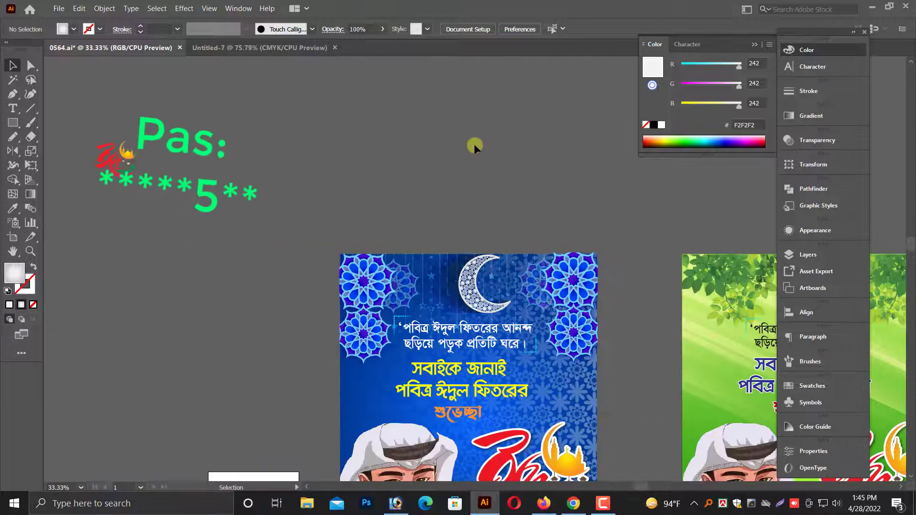
key("alt+space")
left_click_drag(432, 151, 403, 143)
key("alt+space")
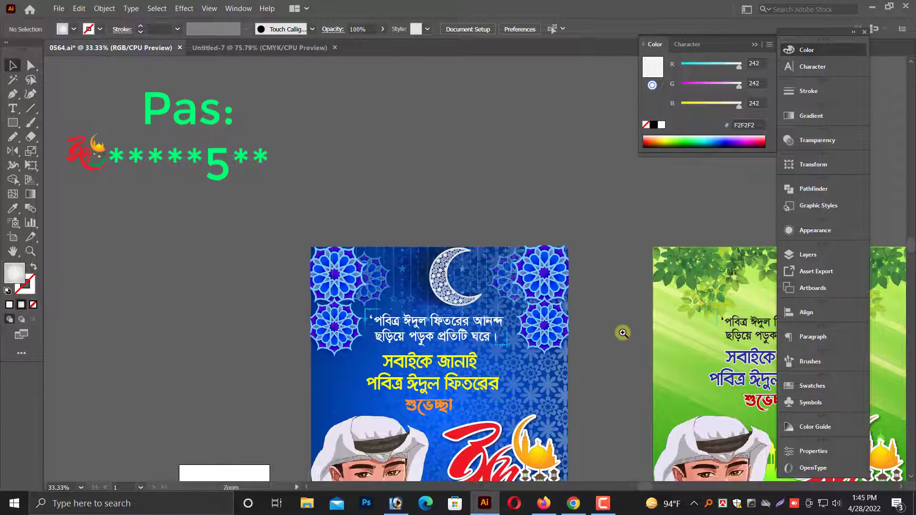
scroll(440, 335, "down", 4)
scroll(433, 317, "up", 6)
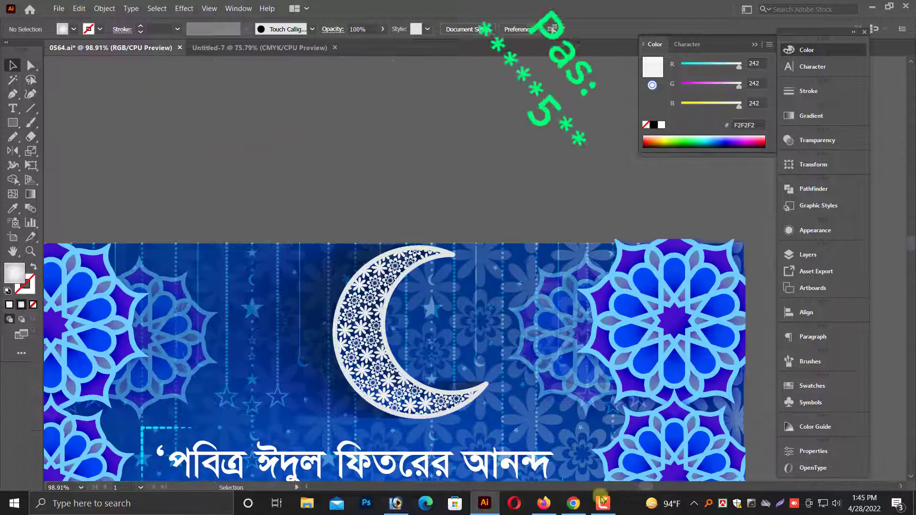
left_click(604, 502)
left_click(867, 457)
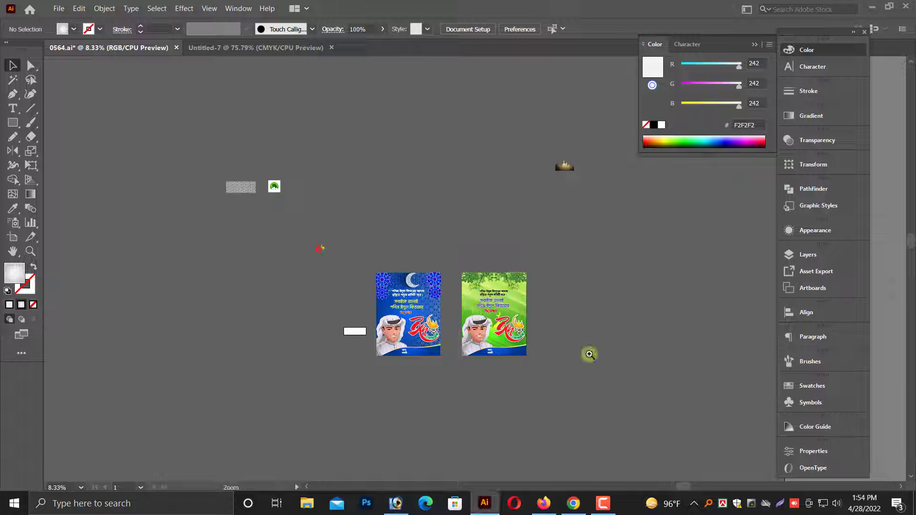
Move the grey geometric lattice pattern from the spare artwork to the empty area beside the green poster.
scroll(575, 334, "down", 1)
scroll(573, 333, "up", 2)
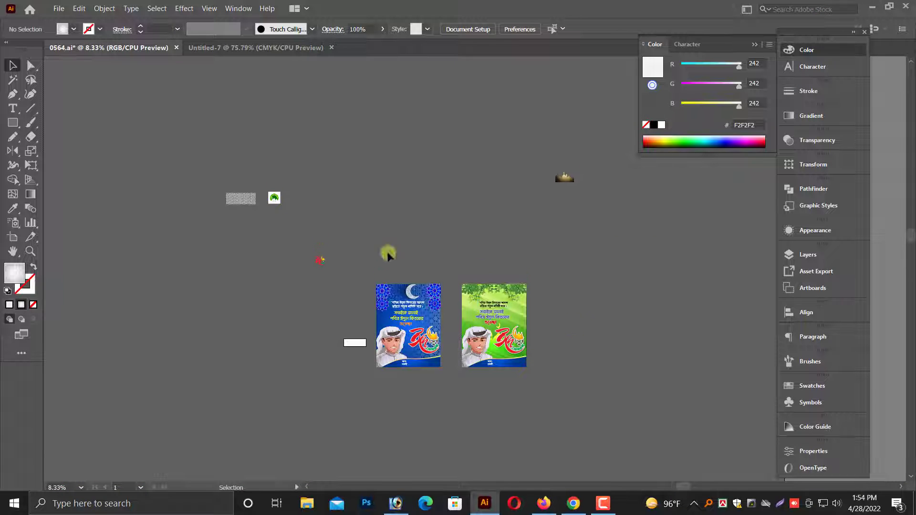
left_click_drag(545, 298, 544, 297)
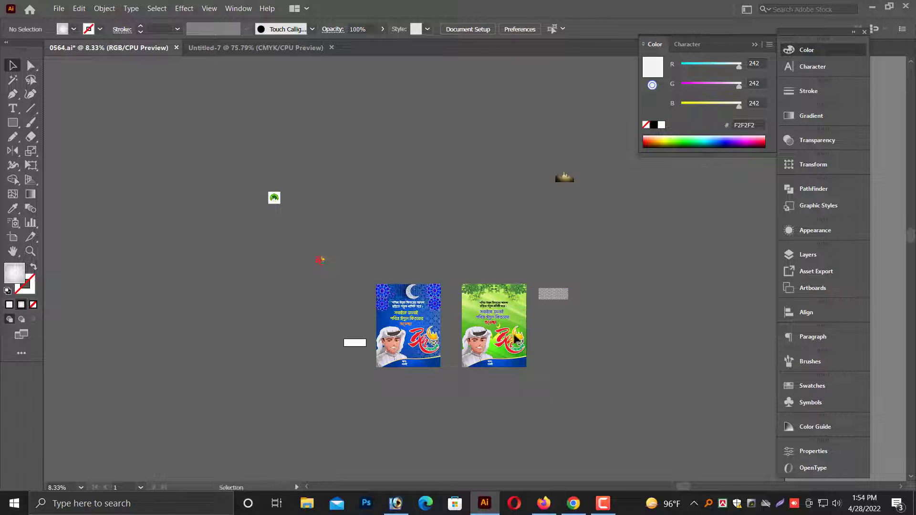
left_click_drag(561, 346, 561, 346)
Place the lattice pattern at the green poster's upper corner and scale it to span the poster's full width.
left_click_drag(554, 307, 545, 383)
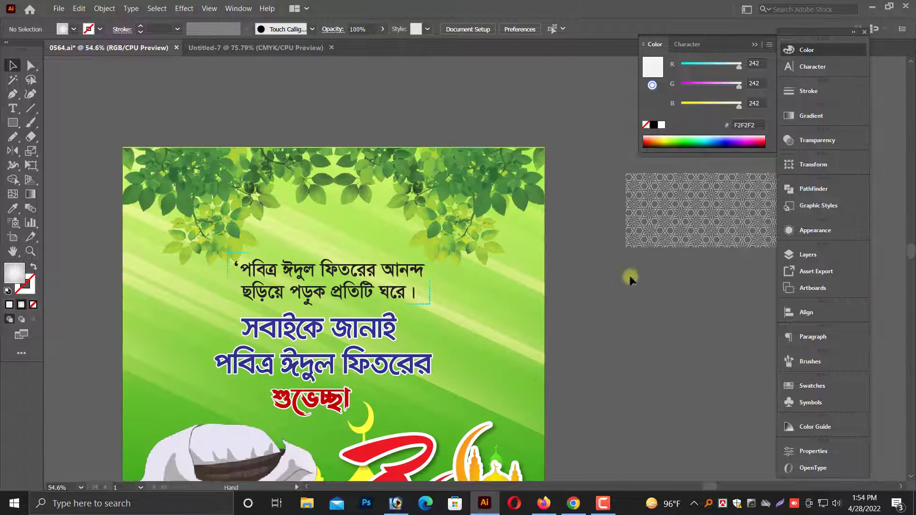
left_click_drag(662, 231, 159, 204)
left_click_drag(320, 233, 545, 338)
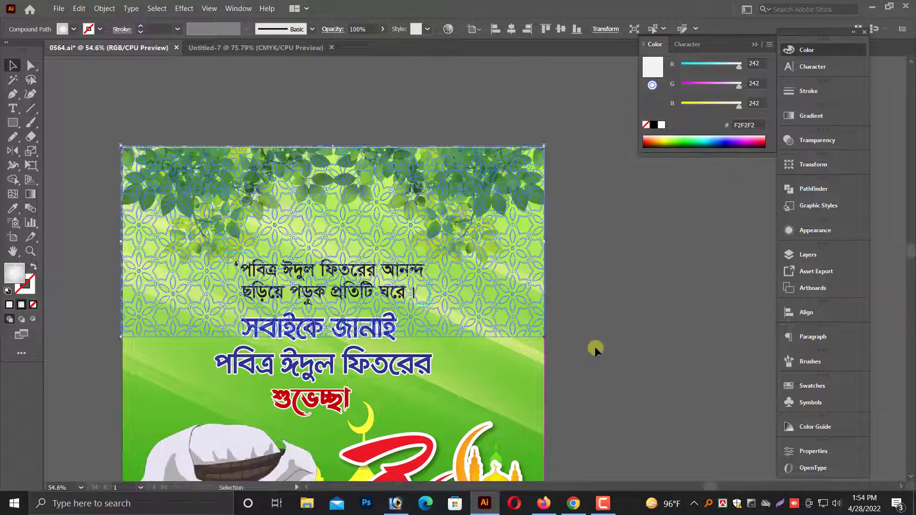
Try the Color Dodge blending mode on the lattice pattern over the green poster.
scroll(580, 344, "down", 1)
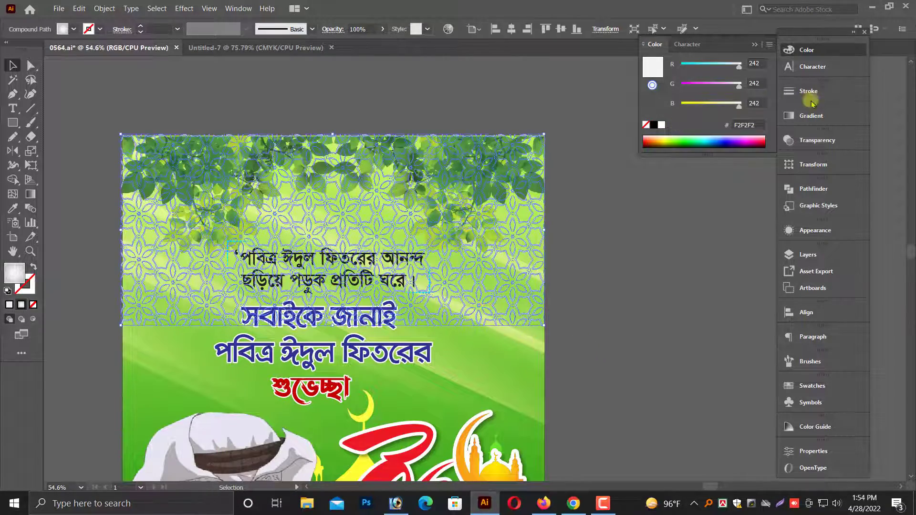
left_click(828, 143)
left_click(670, 153)
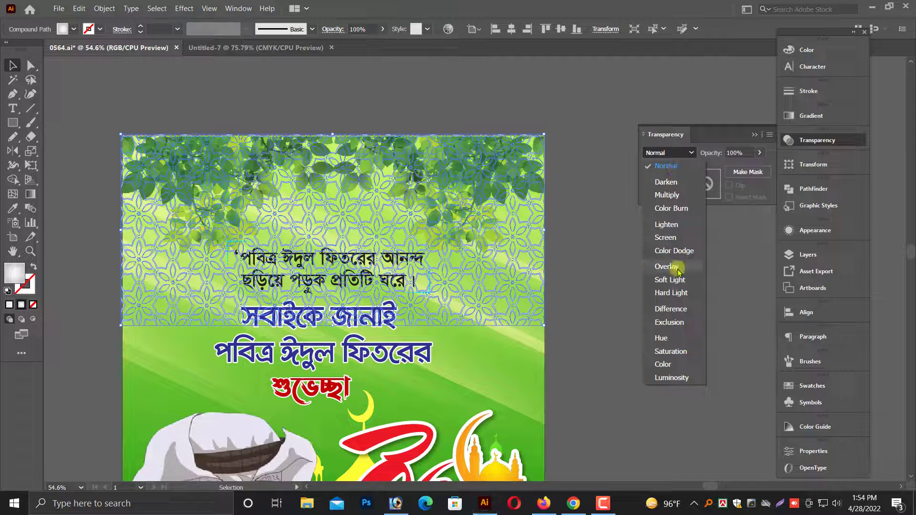
left_click(674, 250)
left_click(594, 278)
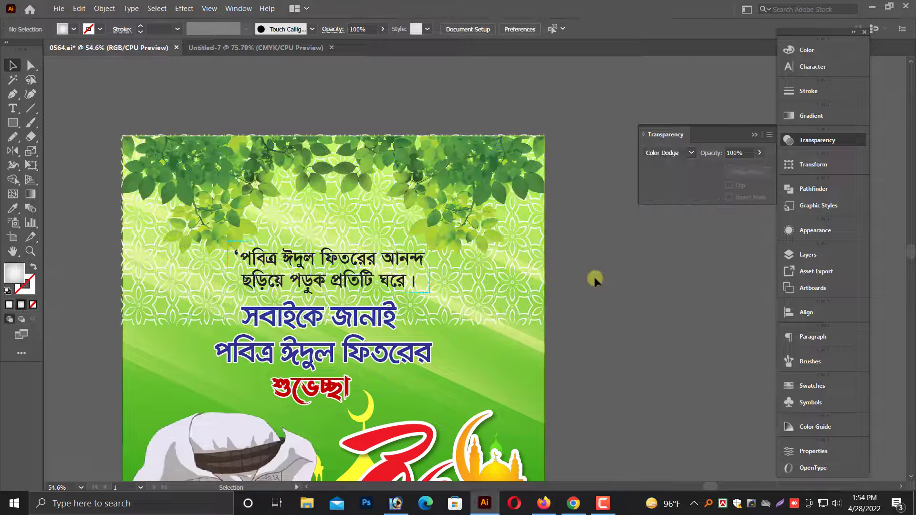
Set the lattice pattern's blending mode to Color Burn.
left_click(497, 296)
left_click(669, 153)
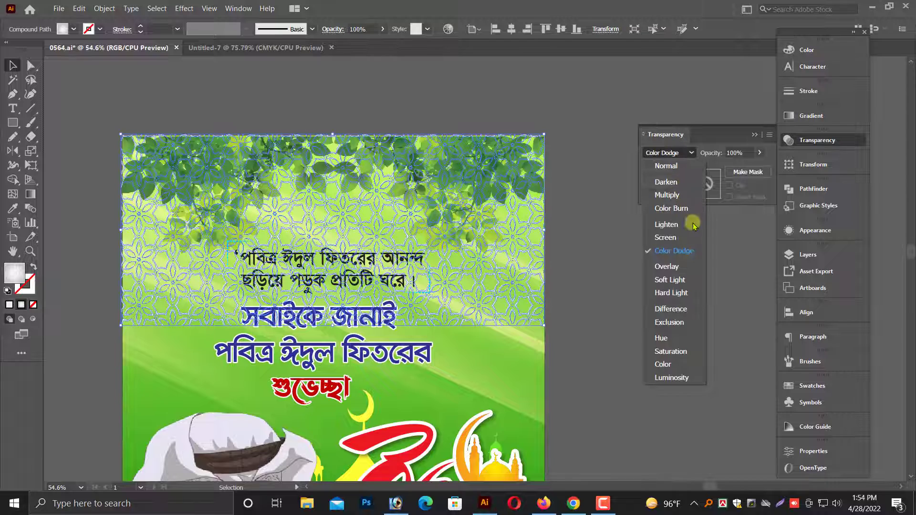
left_click(680, 212)
left_click(647, 240)
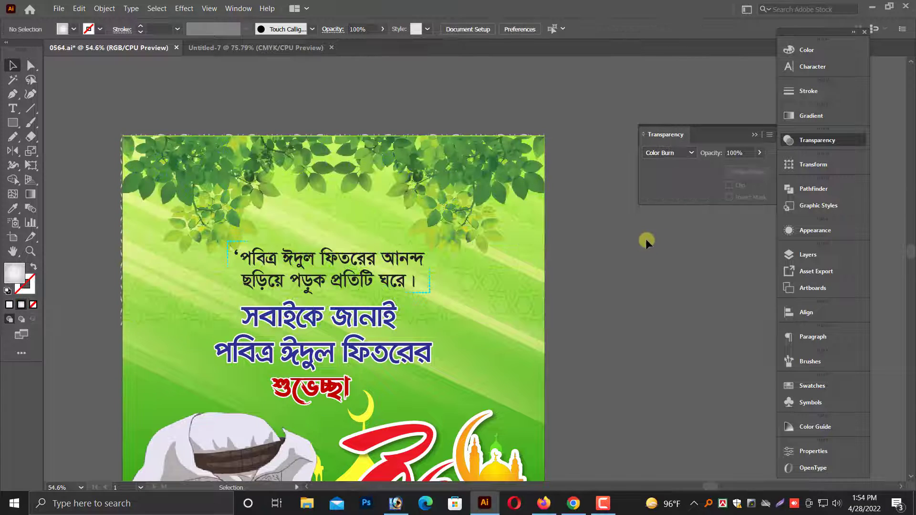
Fine-tune the lattice pattern's size to about 17.02 x 7.68 in so it fits the green poster's side edge.
scroll(576, 260, "down", 1)
left_click_drag(123, 170, 440, 312)
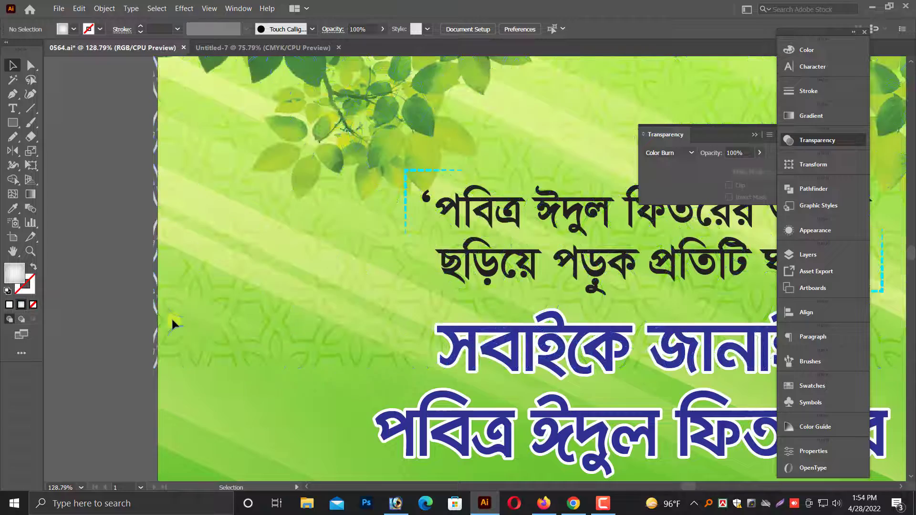
left_click(196, 333)
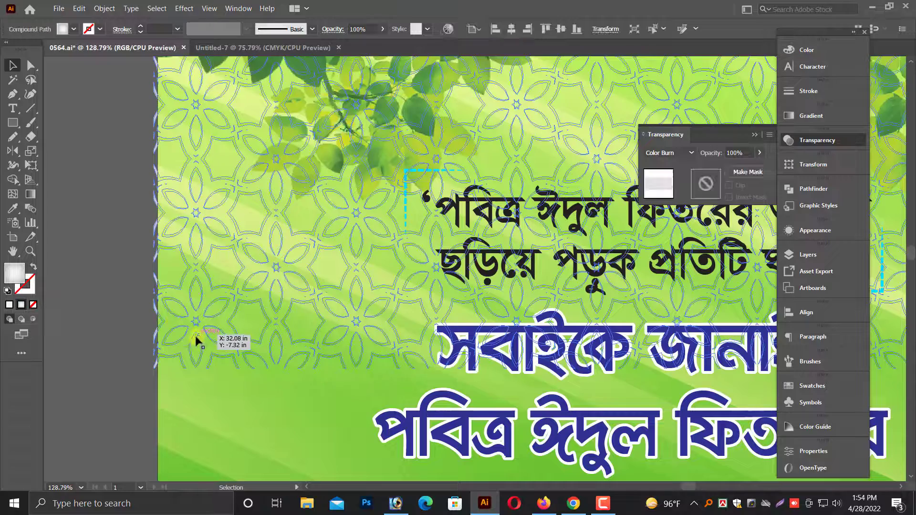
left_click_drag(154, 368, 159, 368)
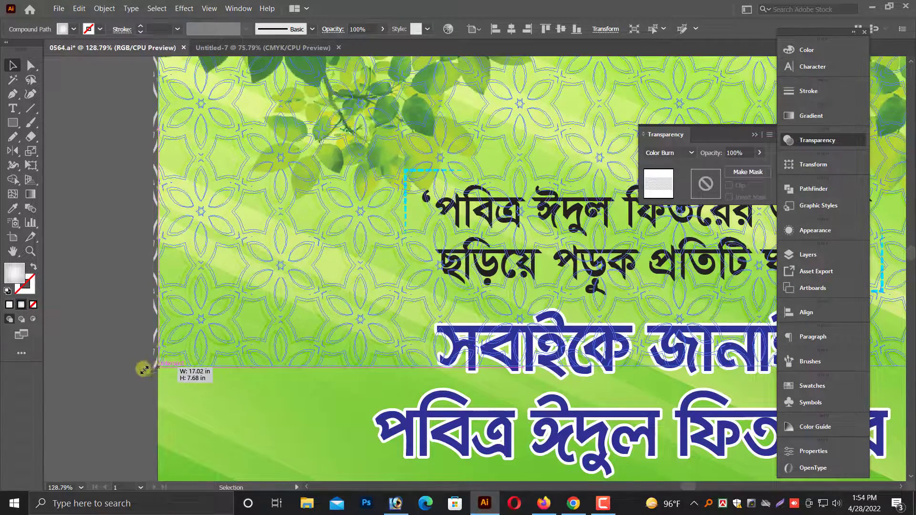
left_click(144, 371)
Duplicate the lattice pattern straight below the original on the green poster and rotate the copy 180°.
key("ctrl+minus")
key("ctrl+minus")
key("ctrl+minus")
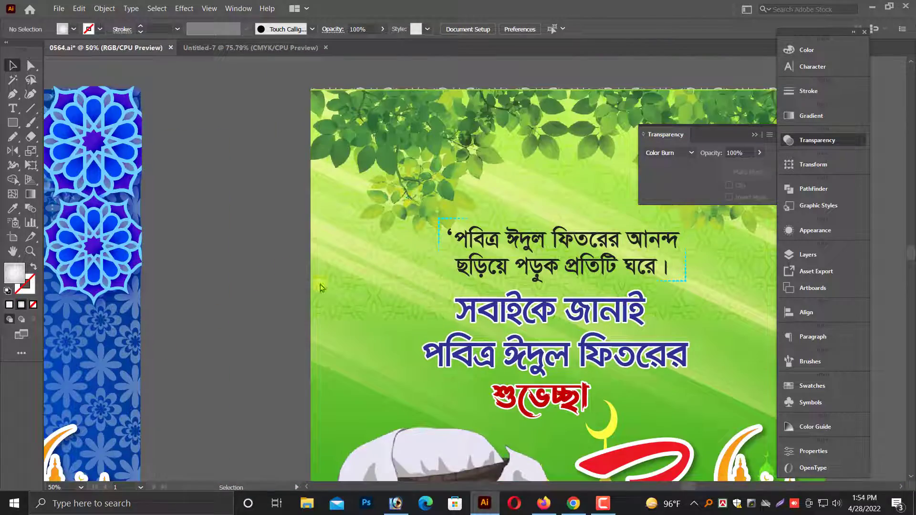
left_click_drag(321, 285, 168, 251)
key("alt+space")
left_click(644, 304)
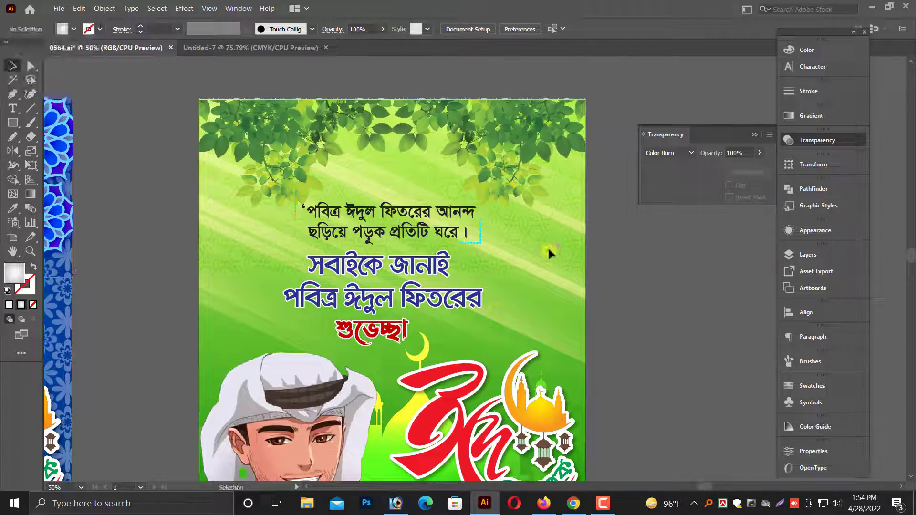
left_click_drag(548, 249, 546, 419)
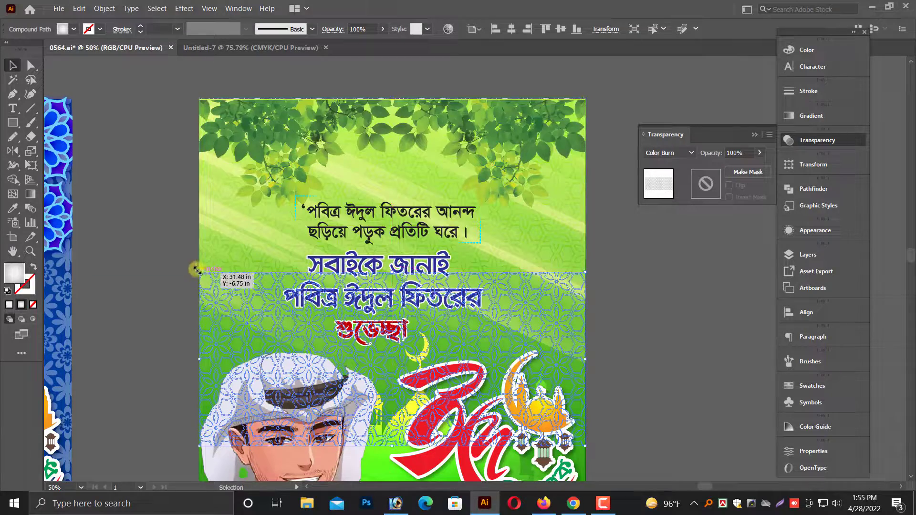
left_click_drag(199, 313, 534, 389)
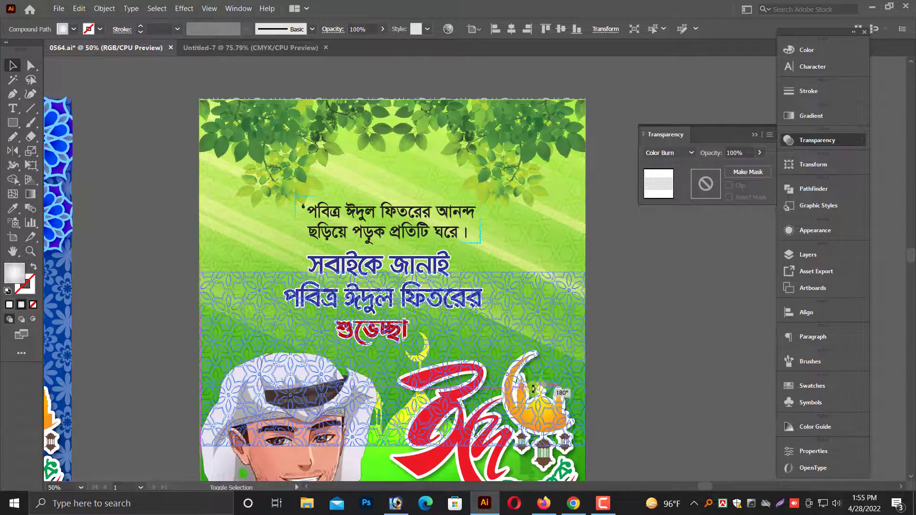
left_click(623, 342)
Duplicate the rotated lattice pattern straight down to cover the lower part of the green poster.
scroll(639, 326, "down", 6)
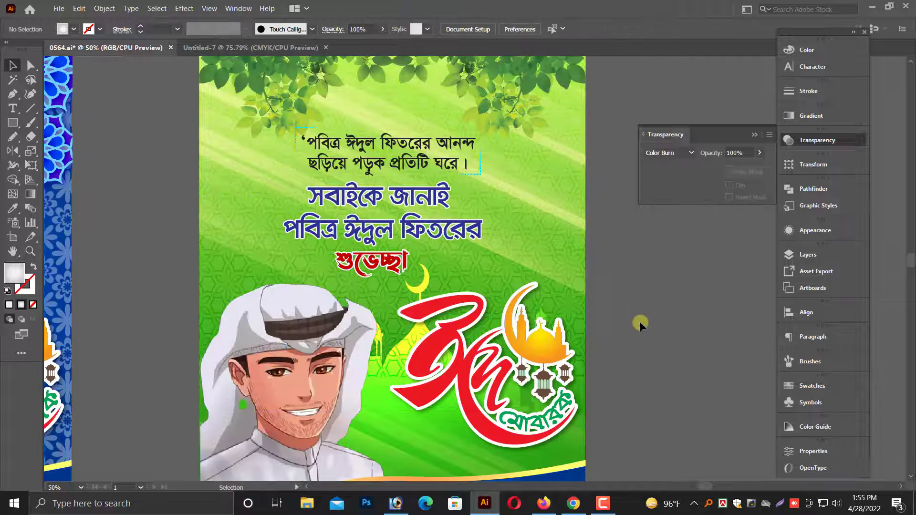
scroll(639, 322, "down", 1)
left_click(502, 223)
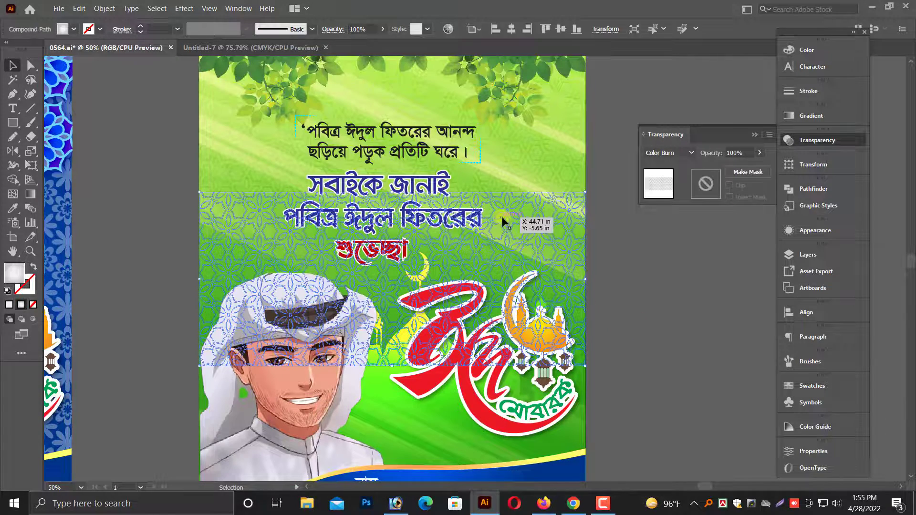
left_click_drag(505, 220, 505, 394)
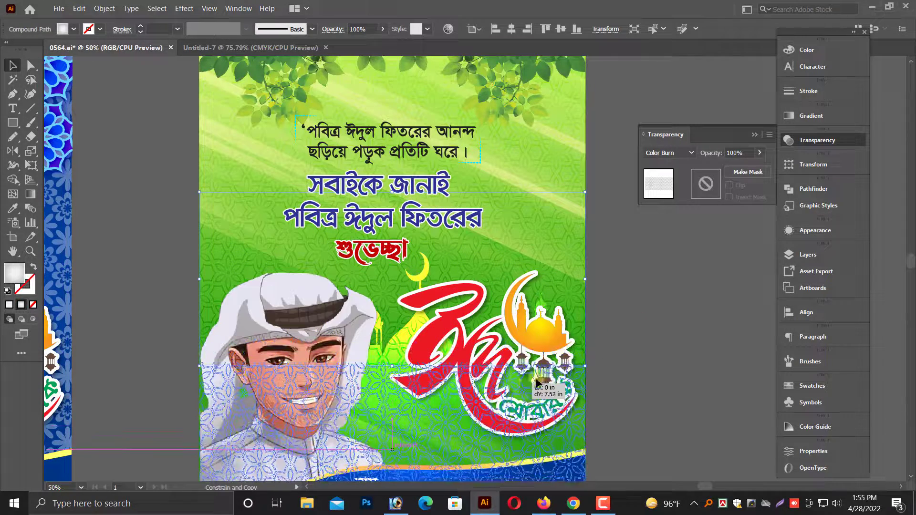
left_click(650, 363)
Select all three lattice copies on the green poster and reduce their combined height to about 22.03 in to end at the poster's lower edge.
scroll(650, 362, "down", 3)
scroll(637, 347, "down", 1)
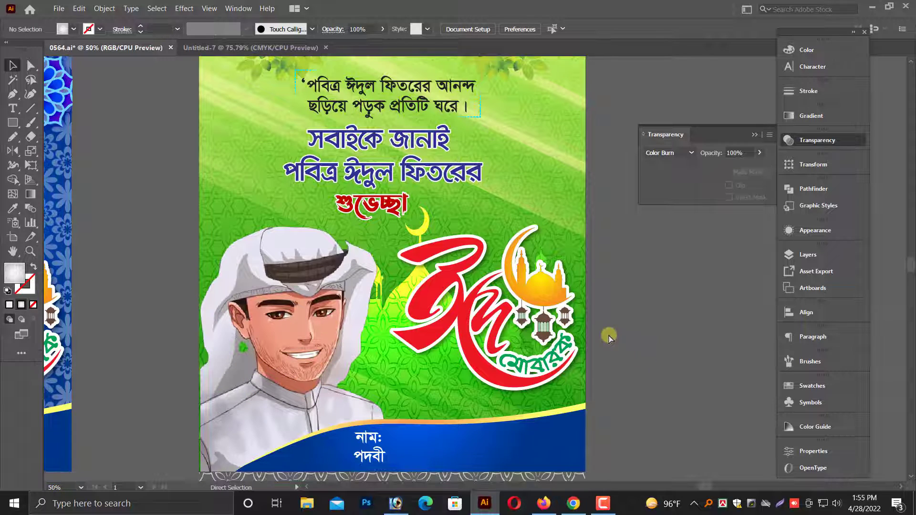
key("ctrl+minus")
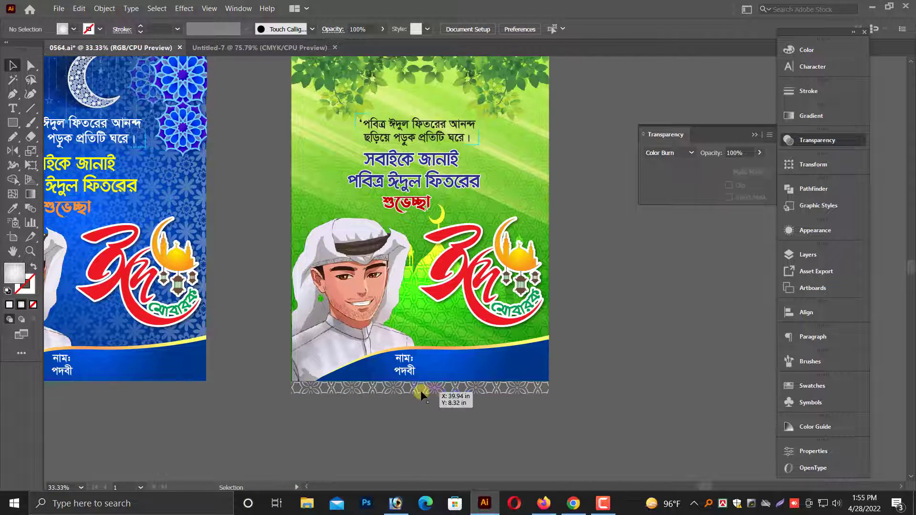
left_click(422, 395)
left_click(509, 192, "shift")
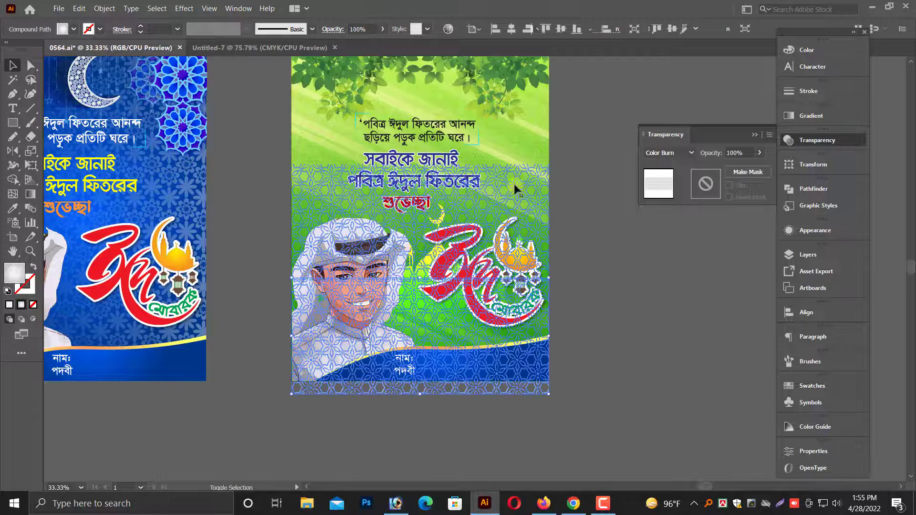
scroll(516, 167, "up", 3)
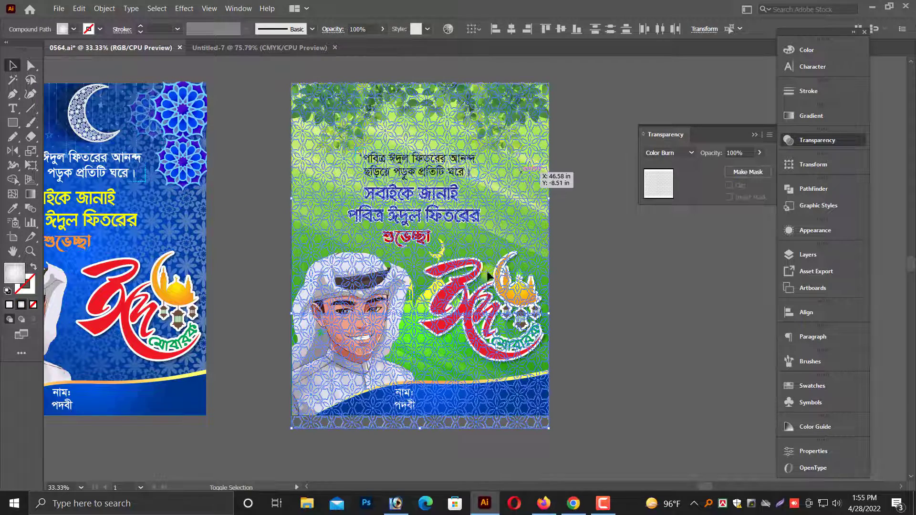
left_click_drag(420, 430, 422, 418)
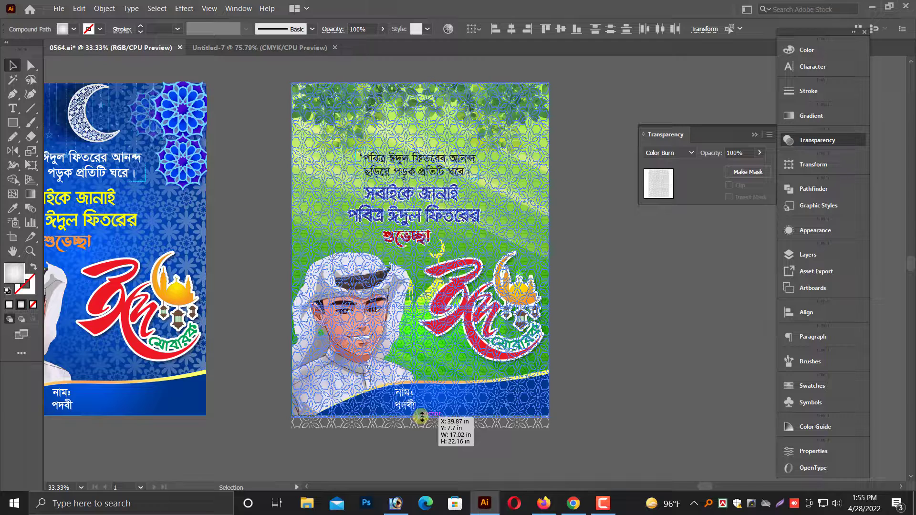
left_click_drag(422, 416, 422, 414)
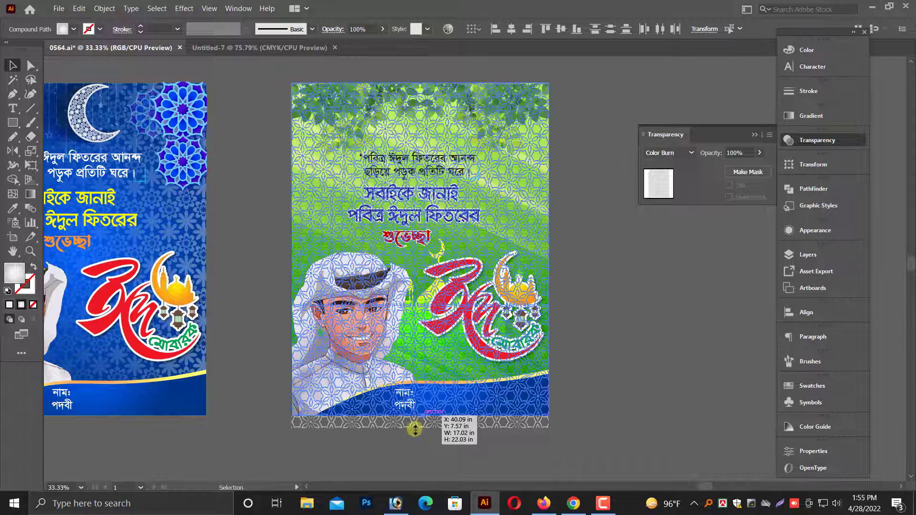
left_click(395, 440)
Copy the blue star-flower ornament from the blue poster's upper corner to the green poster and align it with the left edge below the leaves.
scroll(401, 366, "up", 4)
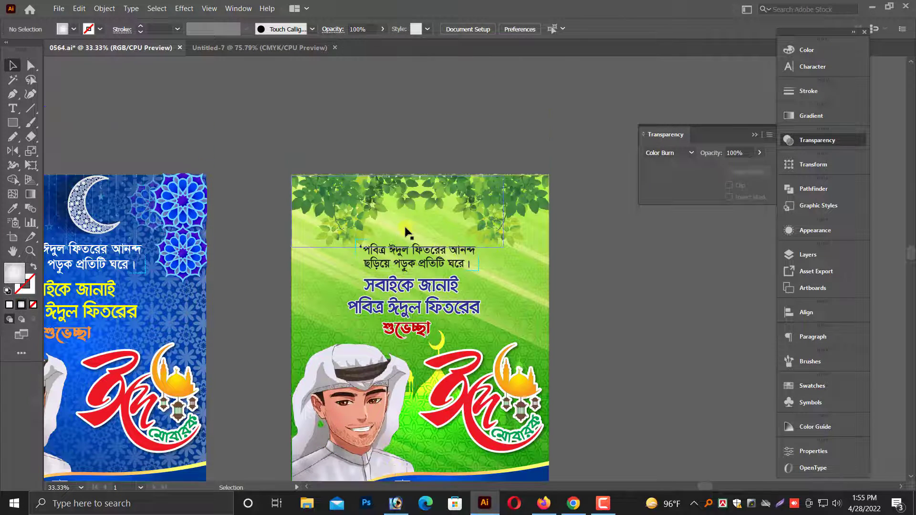
scroll(406, 232, "up", 1)
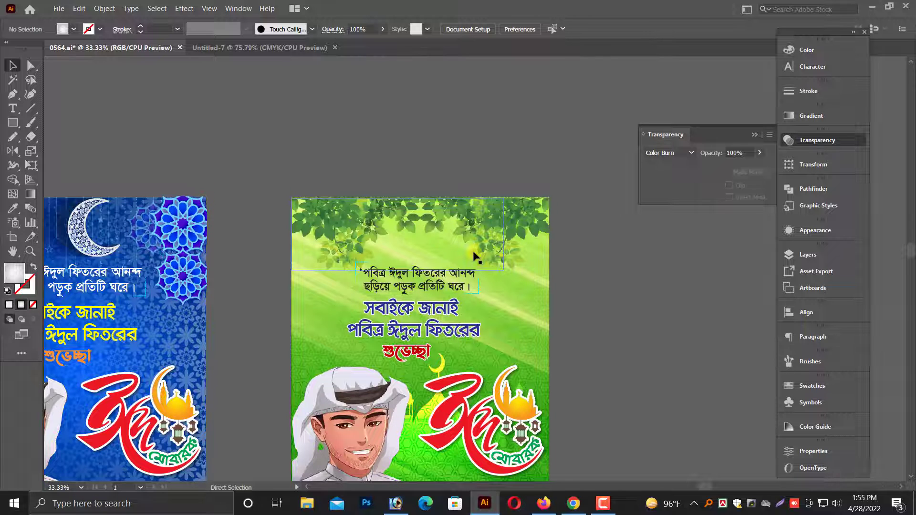
scroll(476, 258, "down", 1)
scroll(525, 268, "down", 1)
scroll(596, 299, "left", 2)
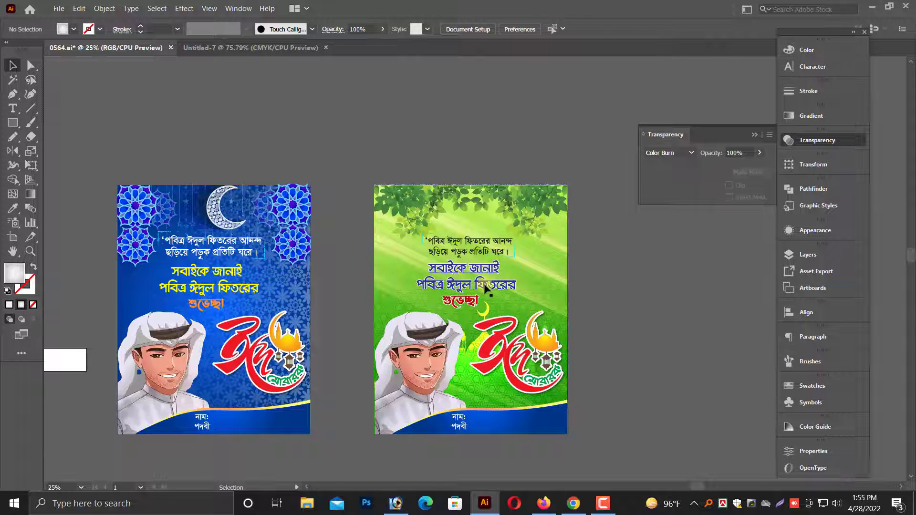
scroll(466, 284, "down", 1)
left_click_drag(145, 194, 367, 268)
left_click_drag(340, 183, 485, 280)
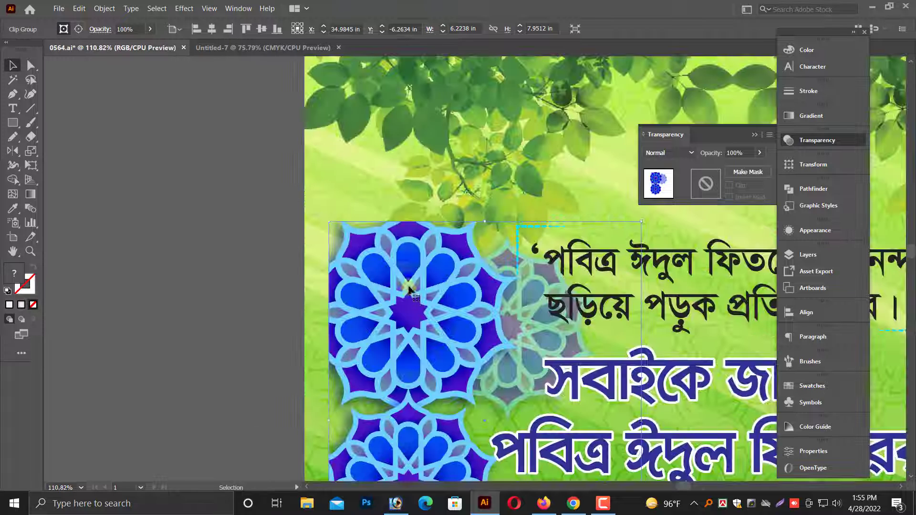
left_click_drag(400, 315, 377, 313)
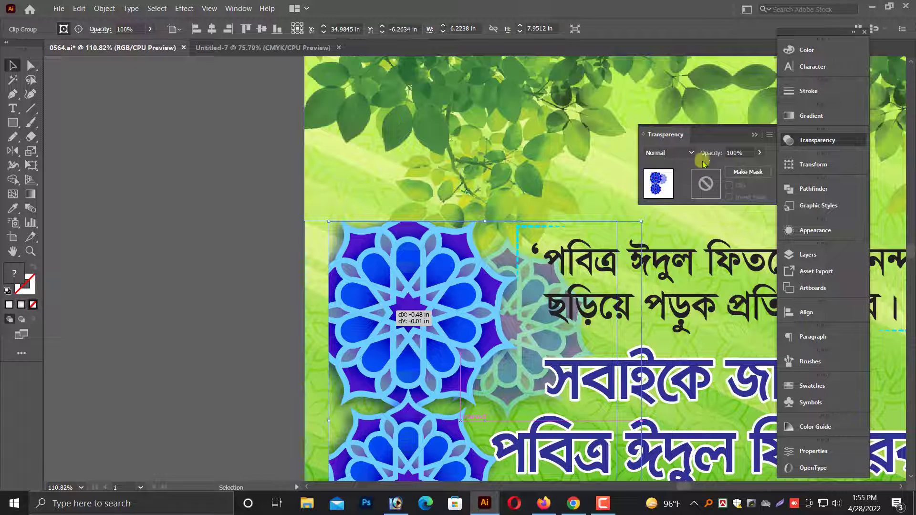
Set the copied ornament's blending mode to Multiply and its opacity to 50%.
left_click(678, 152)
left_click(661, 197)
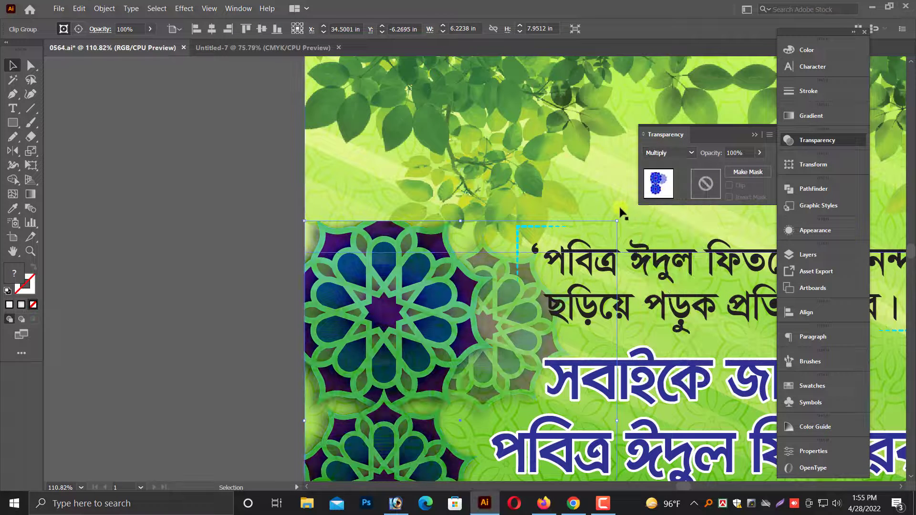
left_click(746, 153)
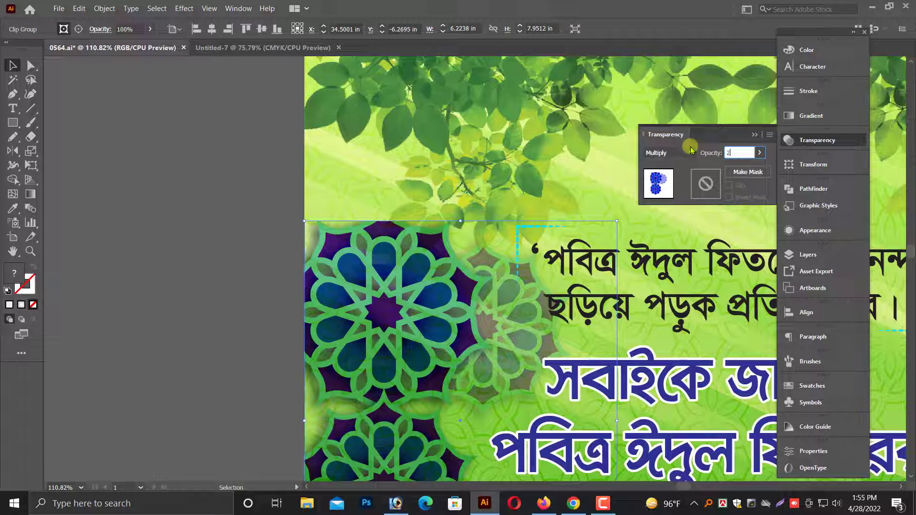
key("Return")
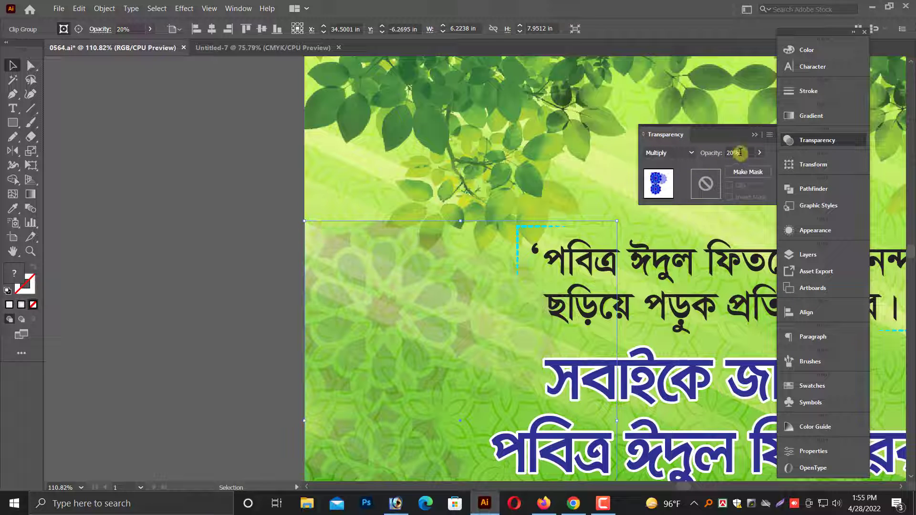
left_click(740, 153)
key("Return")
scroll(436, 211, "down", 3)
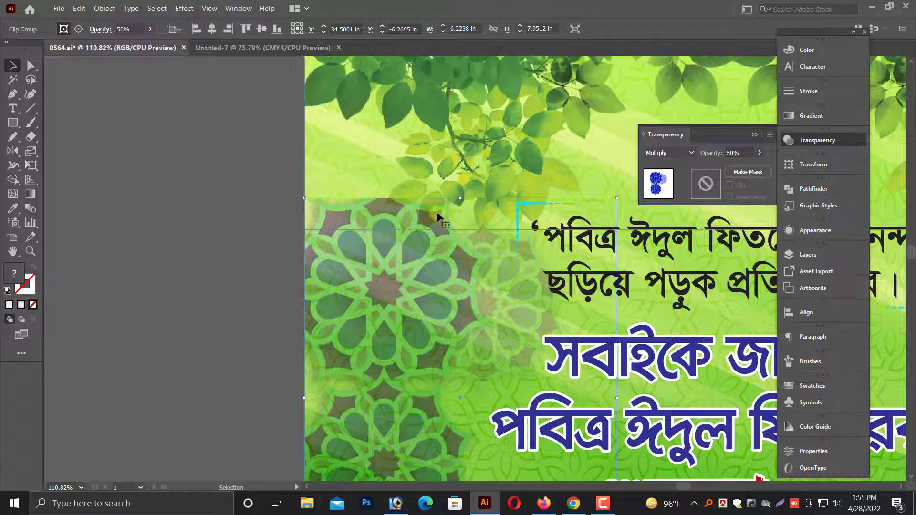
scroll(444, 236, "down", 5)
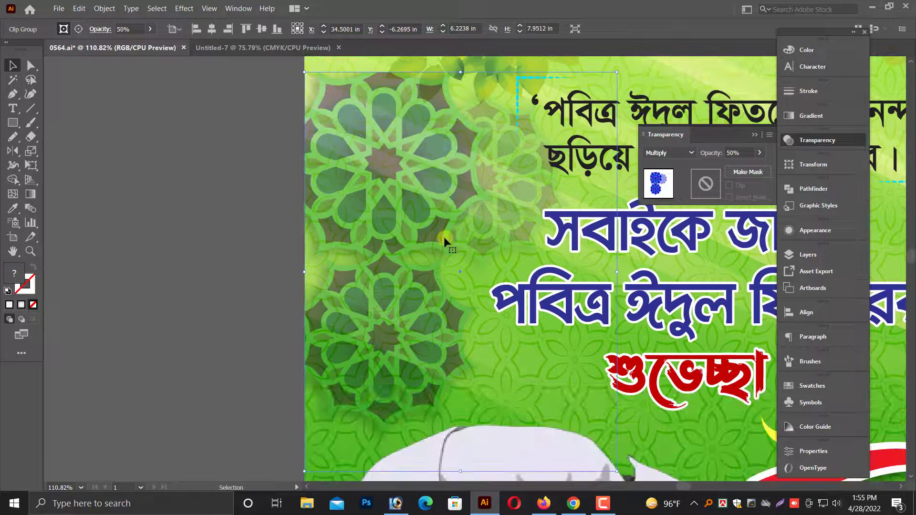
Scale the blended ornament down to about 5.17 x 6.60 in, keeping it against the green poster's left edge.
key("ctrl+minus")
key("ctrl+minus")
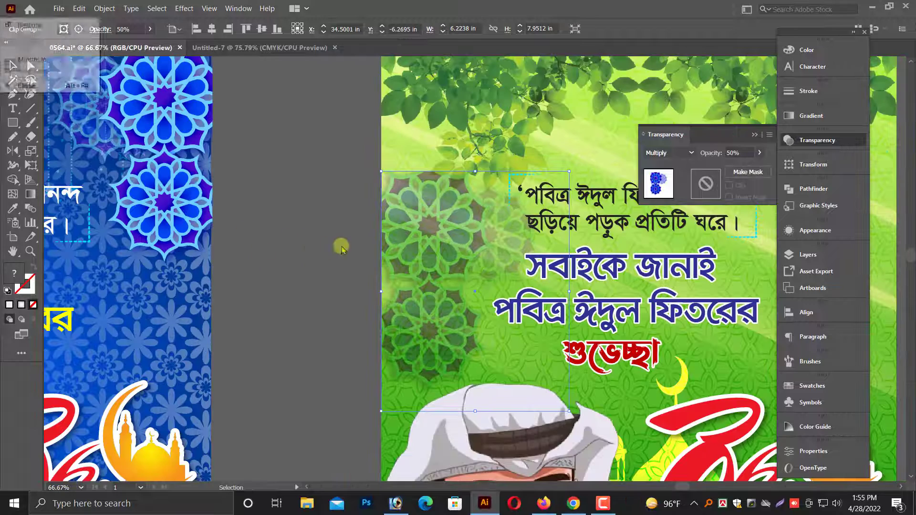
left_click_drag(340, 246, 163, 246)
left_click(147, 263)
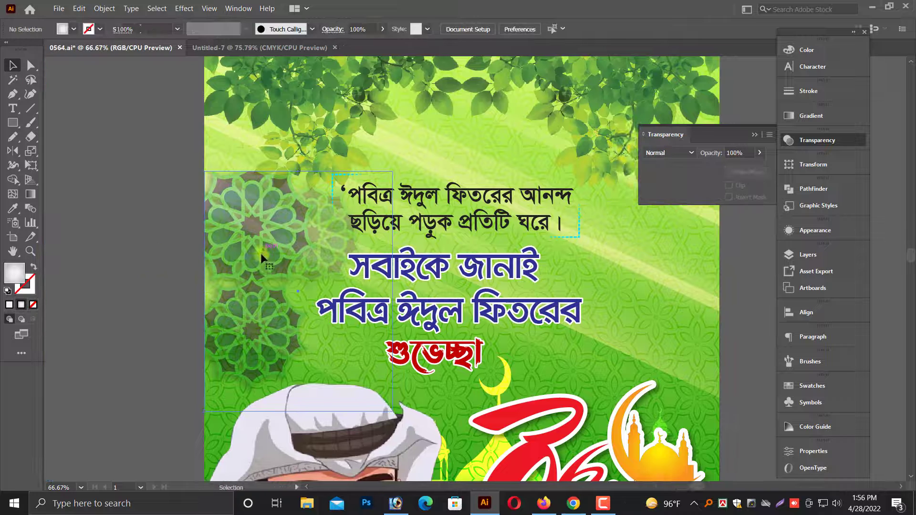
left_click(295, 300)
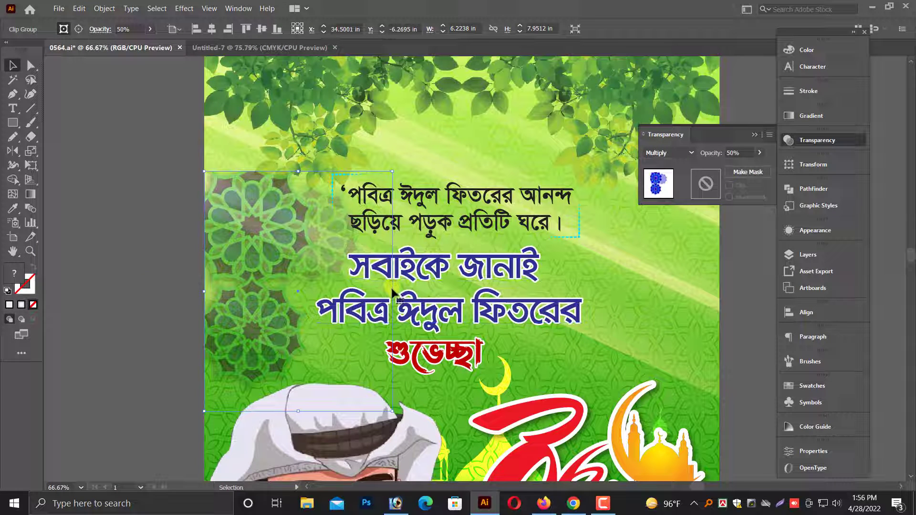
left_click_drag(392, 290, 360, 286)
left_click(172, 253)
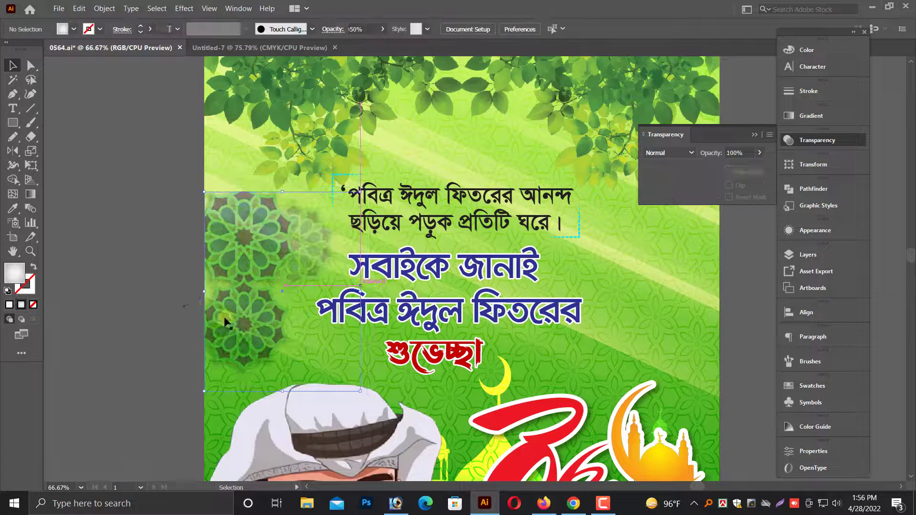
scroll(162, 312, "down", 1)
scroll(160, 311, "up", 1)
Duplicate the ornament across the green poster, reflect the copy to face the other way, and align it with the right edge.
left_click(265, 263)
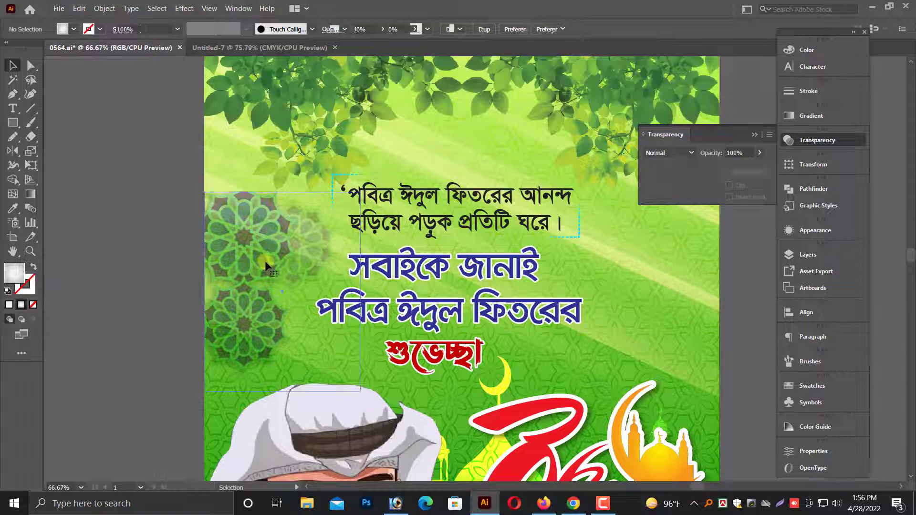
left_click_drag(266, 265, 588, 292)
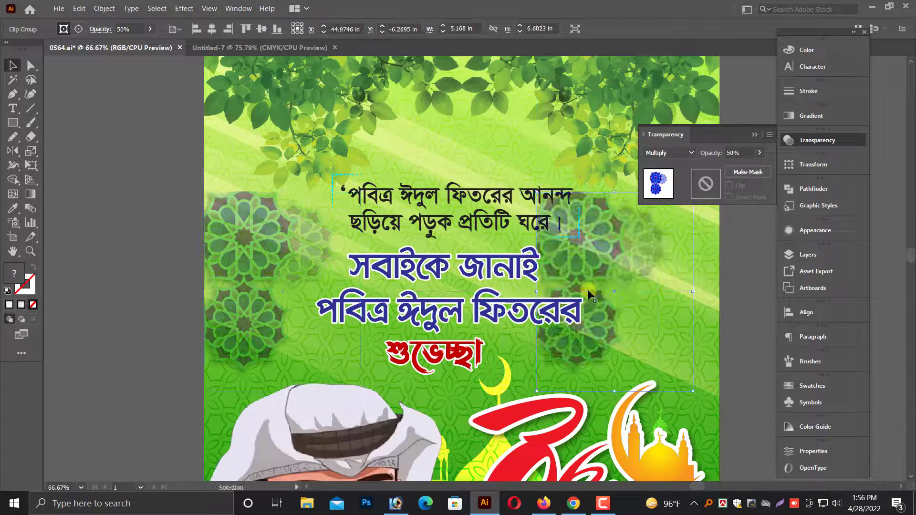
scroll(589, 291, "up", 1)
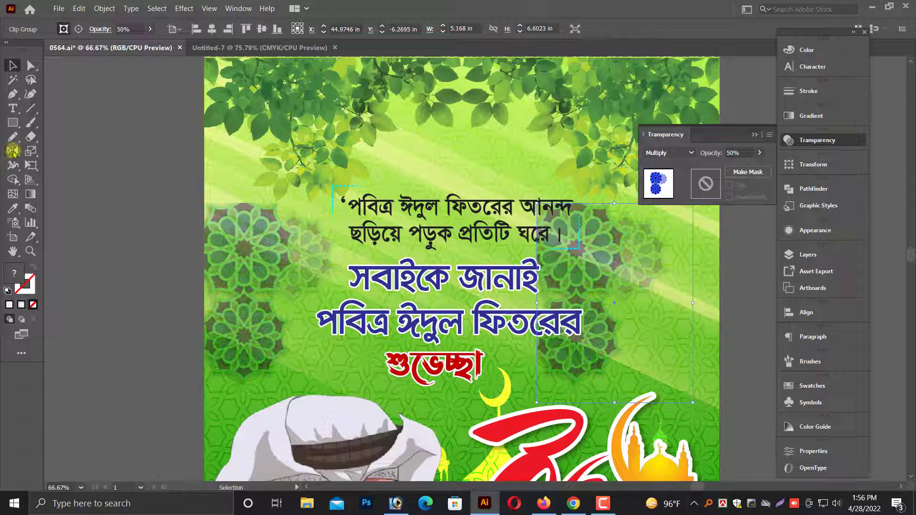
left_click_drag(14, 152, 57, 165)
left_click_drag(560, 247, 735, 316)
scroll(664, 307, "up", 3)
key("v")
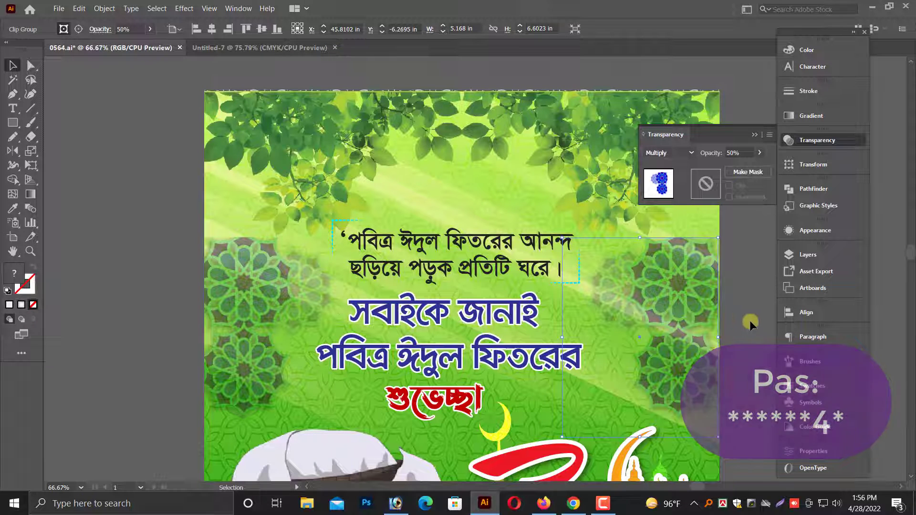
left_click(748, 319)
Delete the blue curved footer shape from the green poster, leaving the yellow-orange wave in place.
key("ctrl+minus")
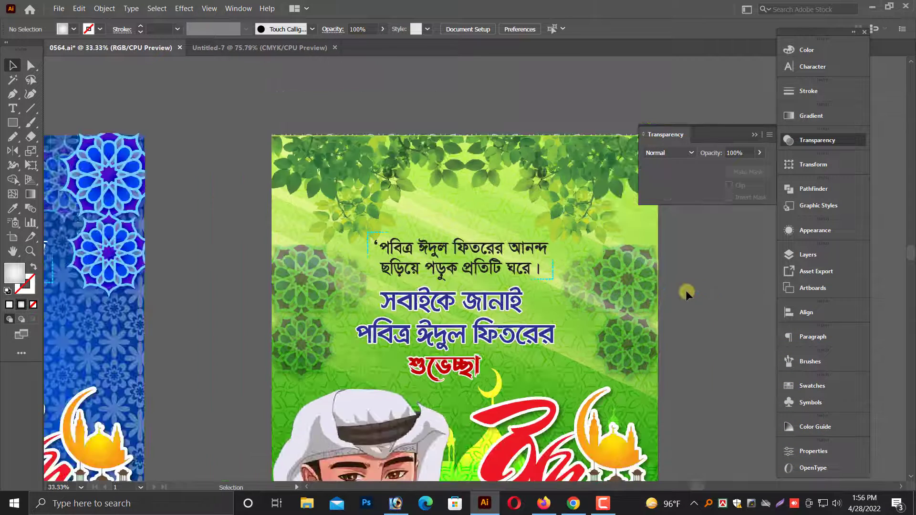
left_click_drag(673, 296, 593, 247)
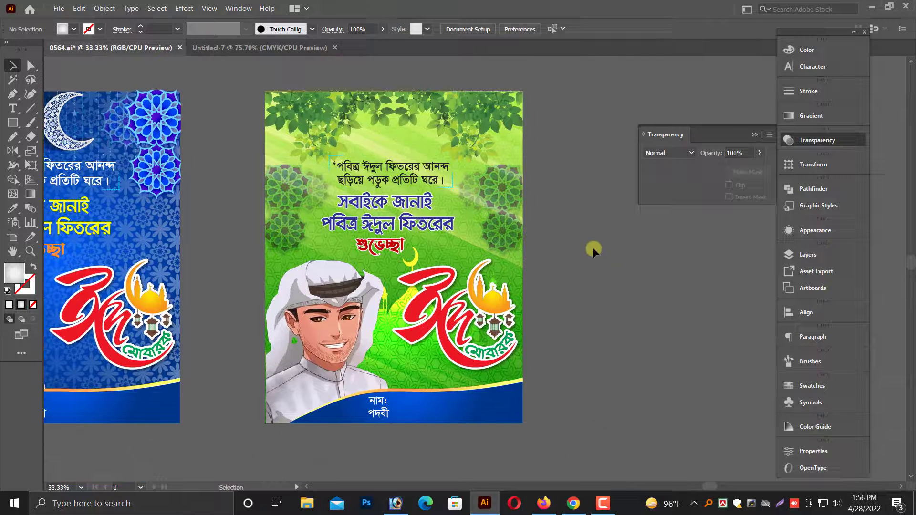
scroll(594, 256, "down", 1)
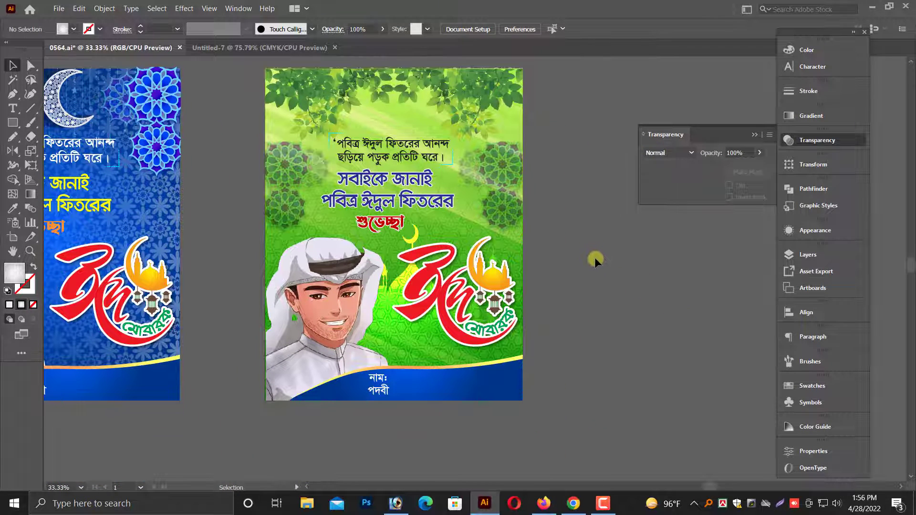
scroll(595, 256, "up", 2)
scroll(595, 257, "down", 2)
left_click_drag(235, 311, 718, 377)
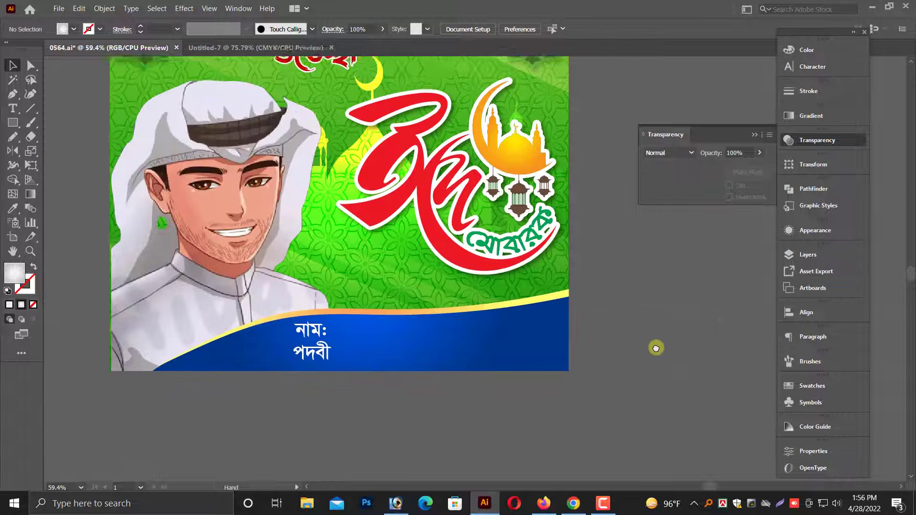
left_click_drag(466, 357, 474, 457)
key("Delete")
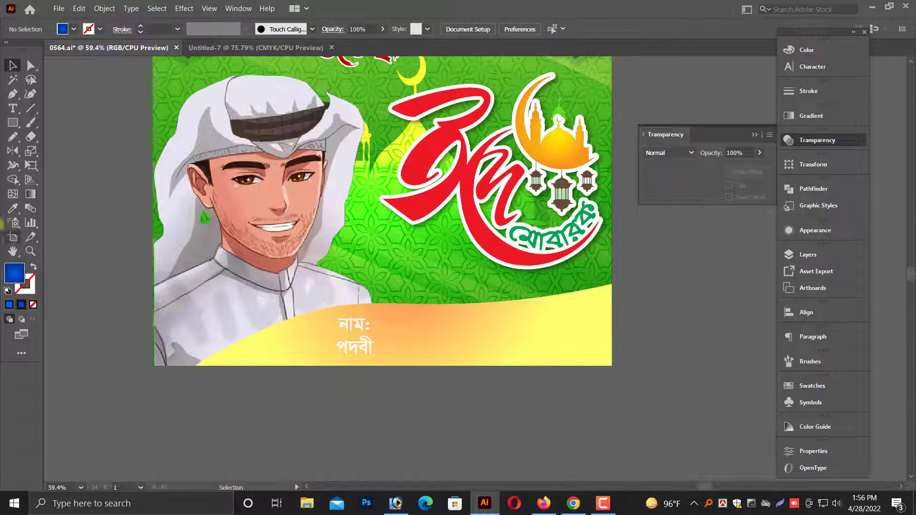
Draw a closed full-width footer with the Pen tool, its top edge a shallow V, about 3.98 in high at left and 3.57 in at right.
left_click(12, 94)
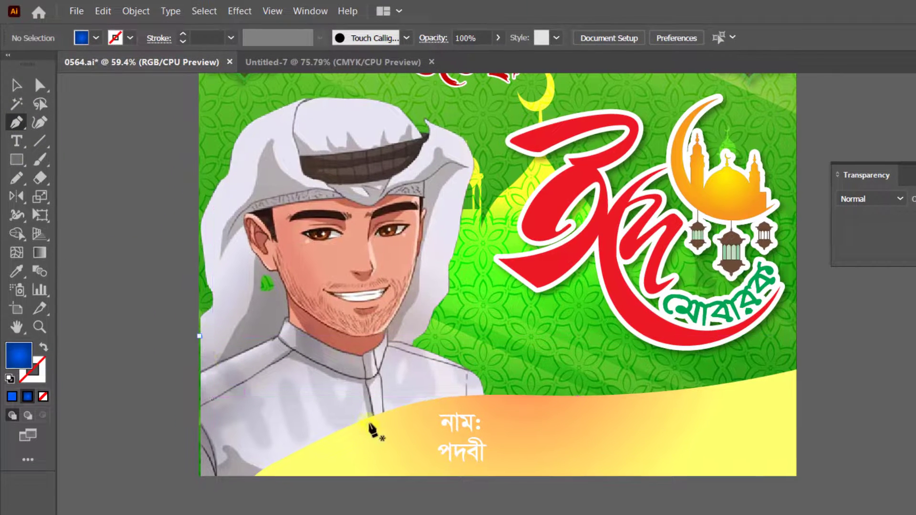
left_click(366, 403)
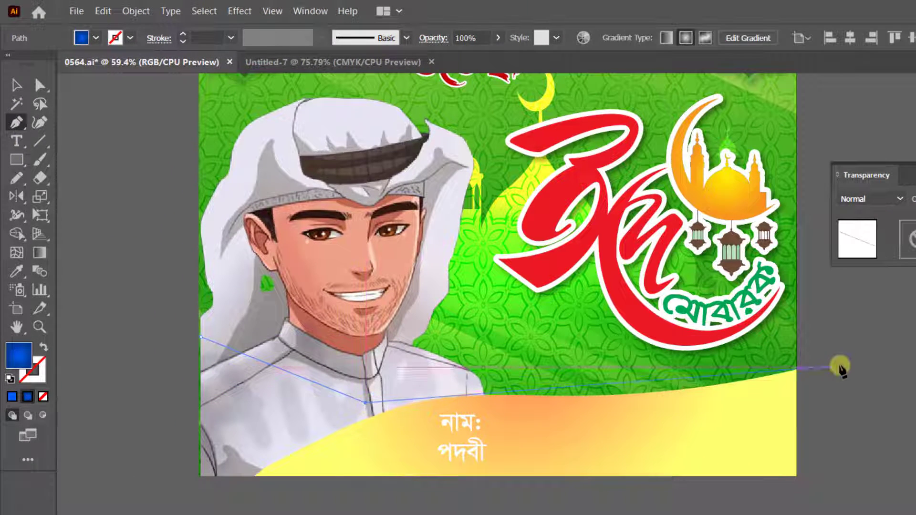
left_click(796, 355)
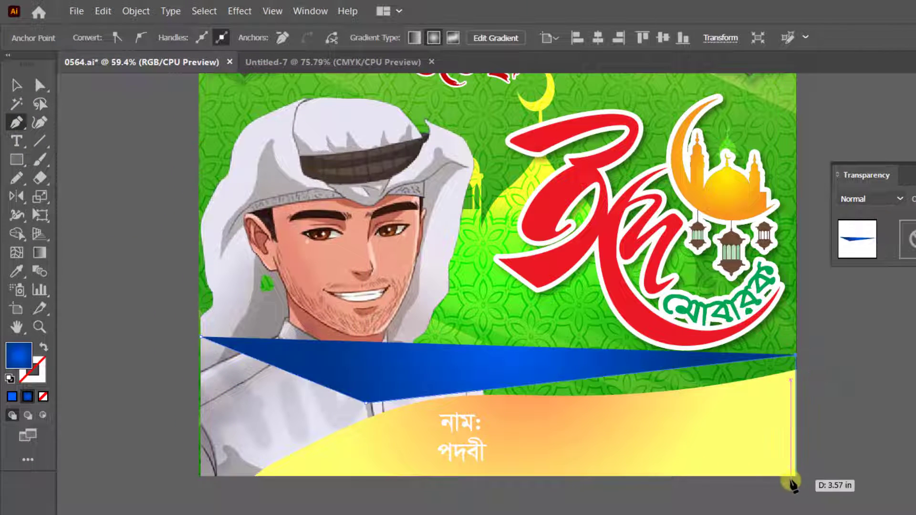
left_click(796, 475)
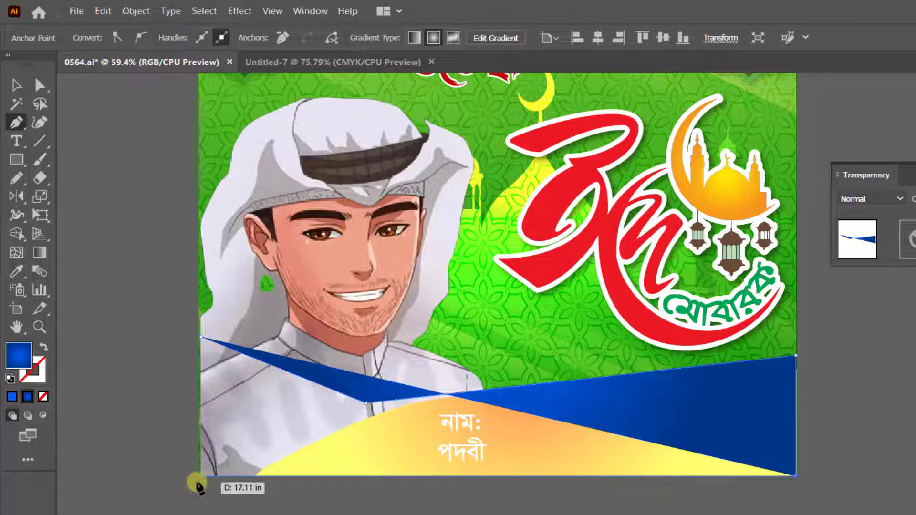
left_click(200, 476)
left_click(200, 341)
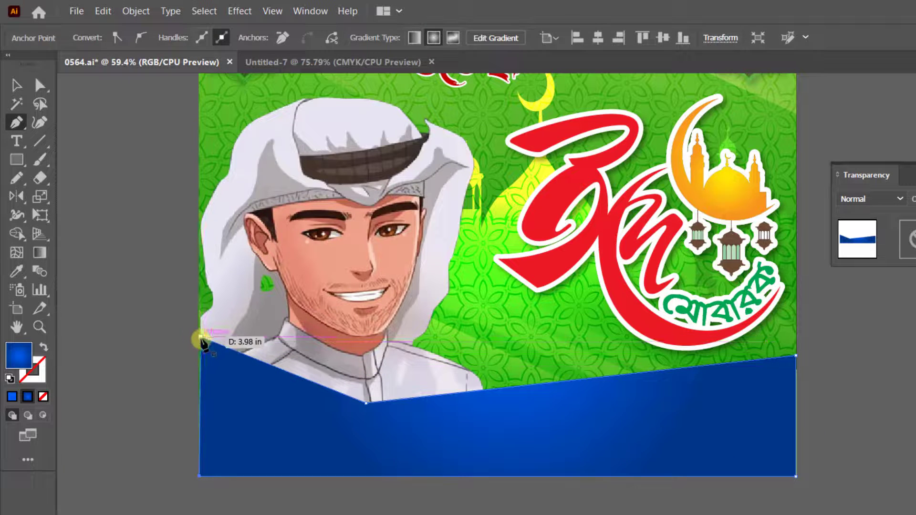
left_click(15, 86)
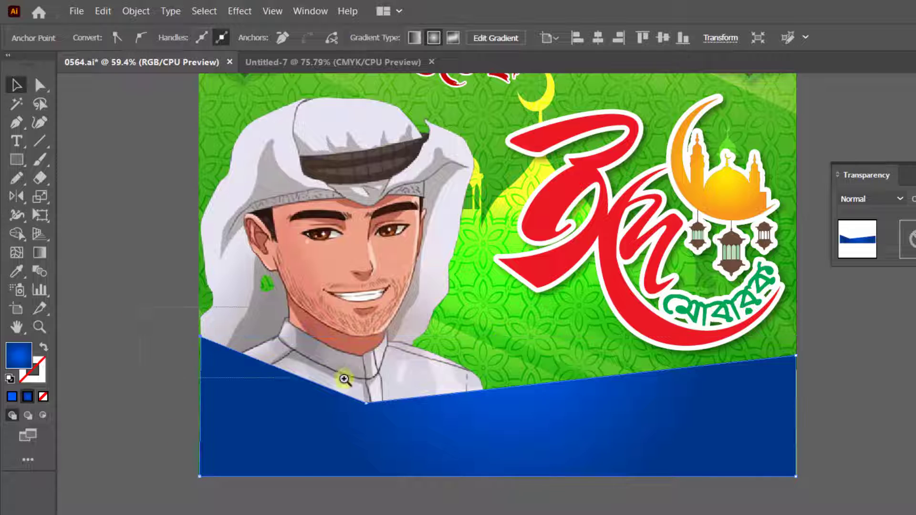
Move the angular footer's upper-left corner anchor slightly outward, just past the green poster's left edge.
left_click_drag(140, 307, 344, 379)
left_click_drag(381, 315, 374, 311)
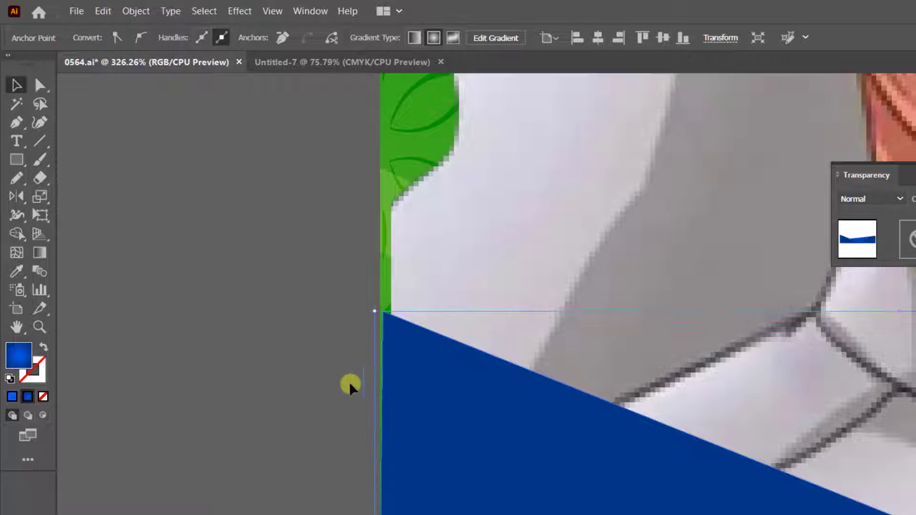
left_click(329, 402)
key("ctrl+1")
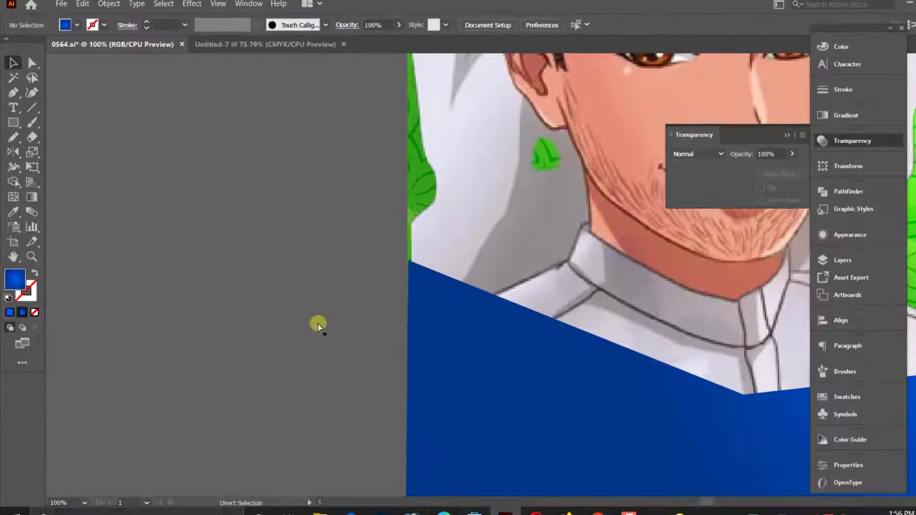
key("ctrl+minus")
key("ctrl+minus")
key("ctrl+minus")
left_click_drag(587, 392, 318, 360)
left_click_drag(330, 313, 373, 377)
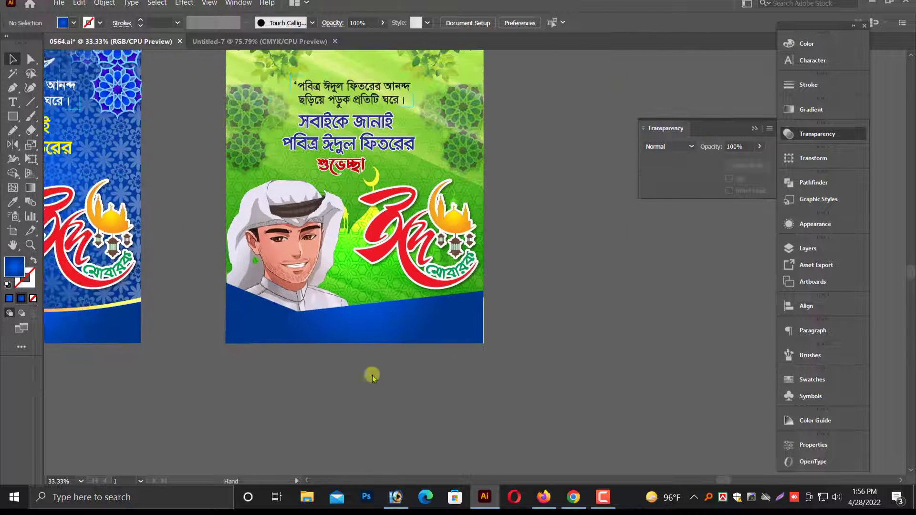
Recolor the outer stop of the angular footer's radial gradient to dark green 005400.
left_click(376, 323)
scroll(376, 323, "down", 1)
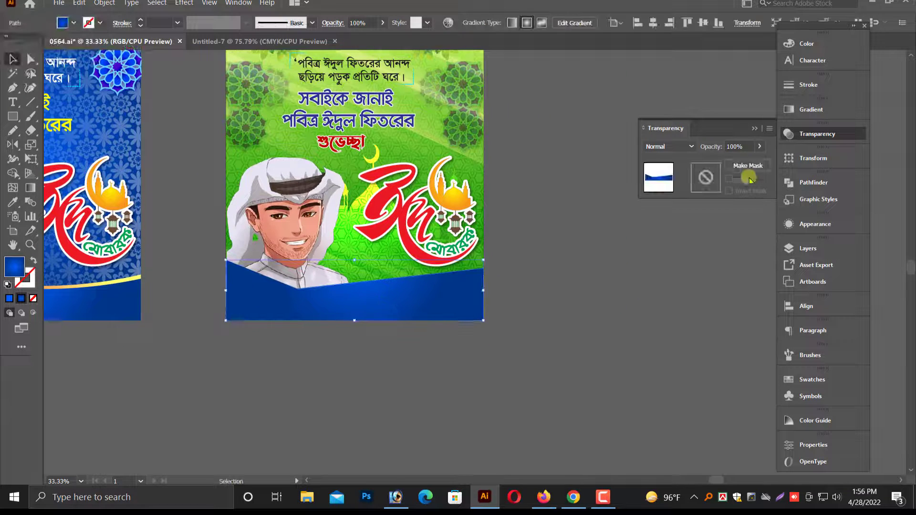
left_click(817, 109)
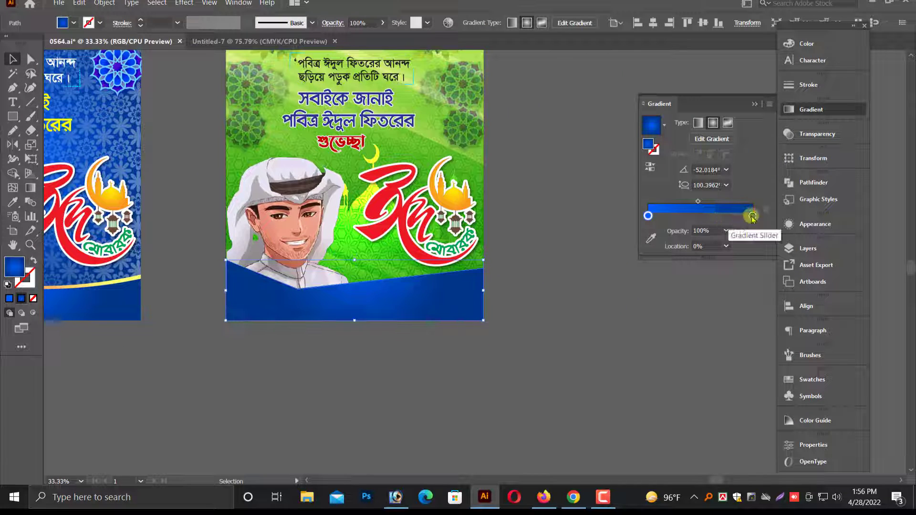
left_click(806, 44)
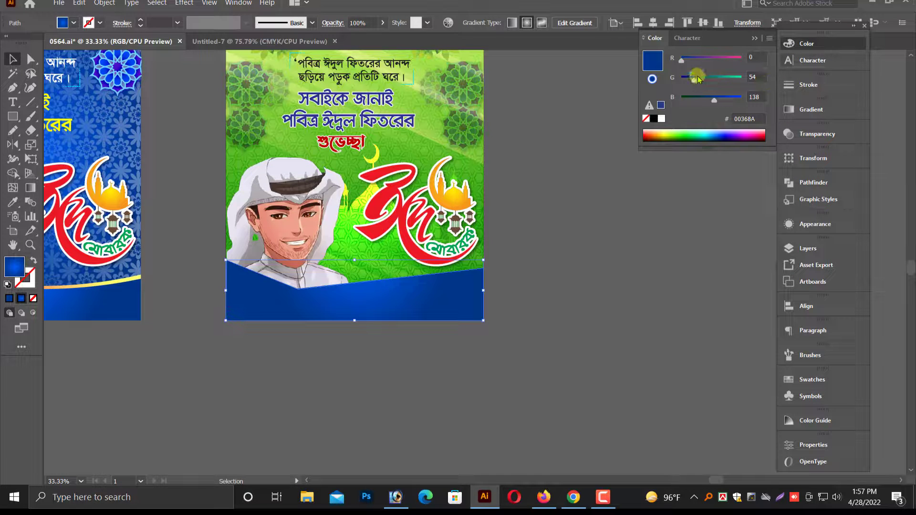
left_click_drag(737, 79, 718, 78)
left_click(682, 98)
left_click(702, 78)
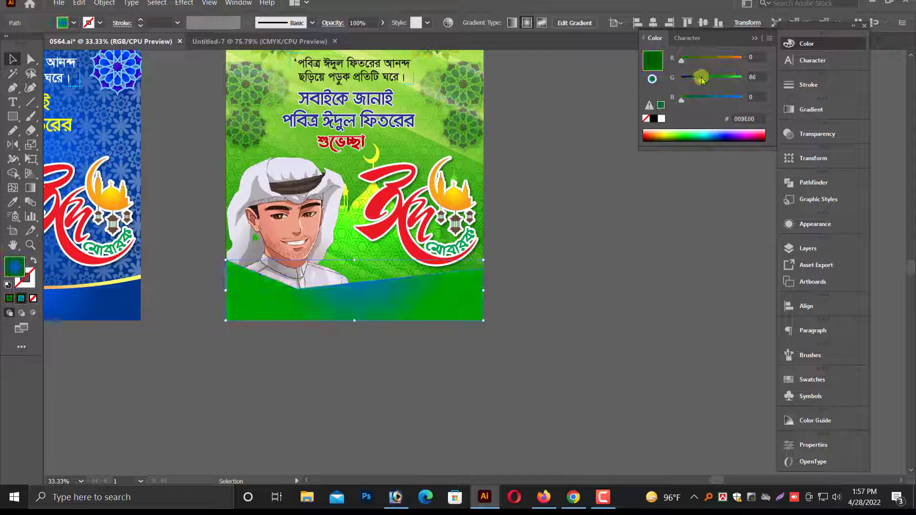
Recolor the inner stop of the footer's radial gradient to green 007200.
key("ctrl+equal")
key("ctrl+equal")
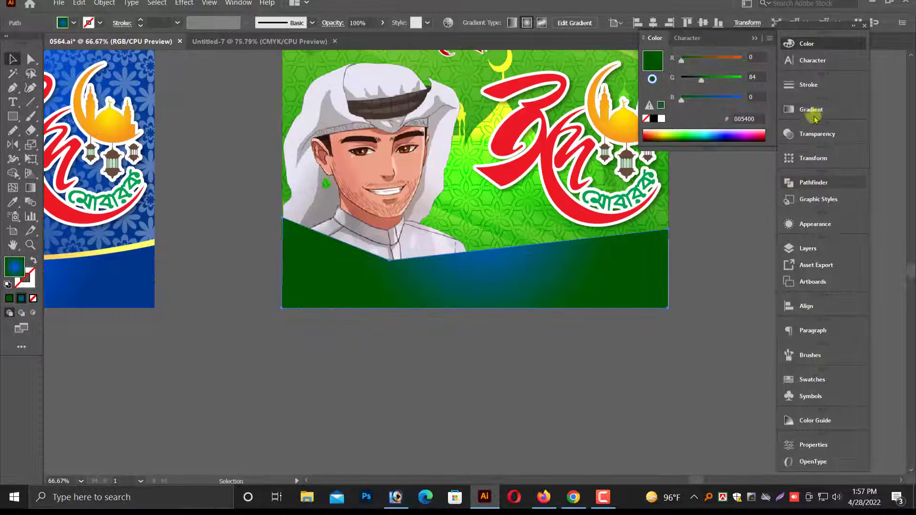
left_click(802, 114)
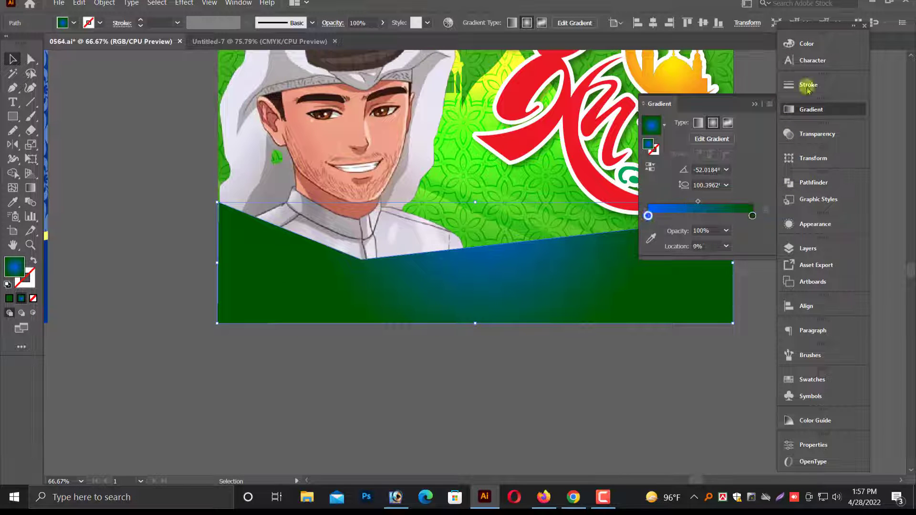
left_click(812, 42)
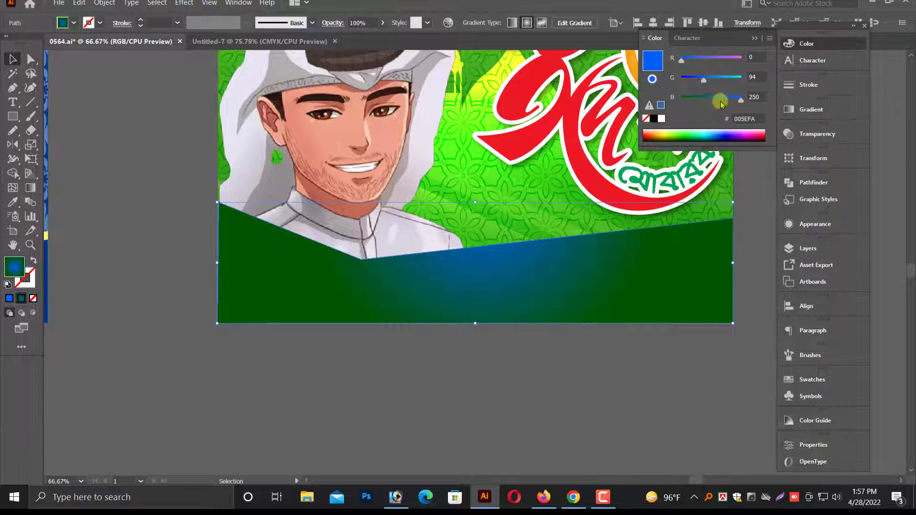
left_click_drag(643, 89, 643, 89)
left_click_drag(741, 100, 654, 99)
left_click(705, 79)
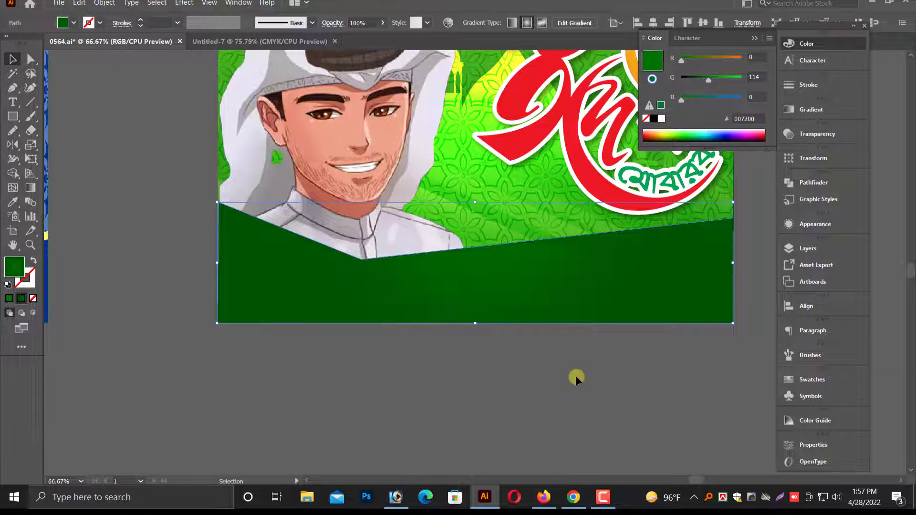
Copy the green footer, paste it in front, and lower the copy's top edge to a height of about 3.65 in.
left_click_drag(576, 376, 442, 404)
scroll(451, 417, "up", 1)
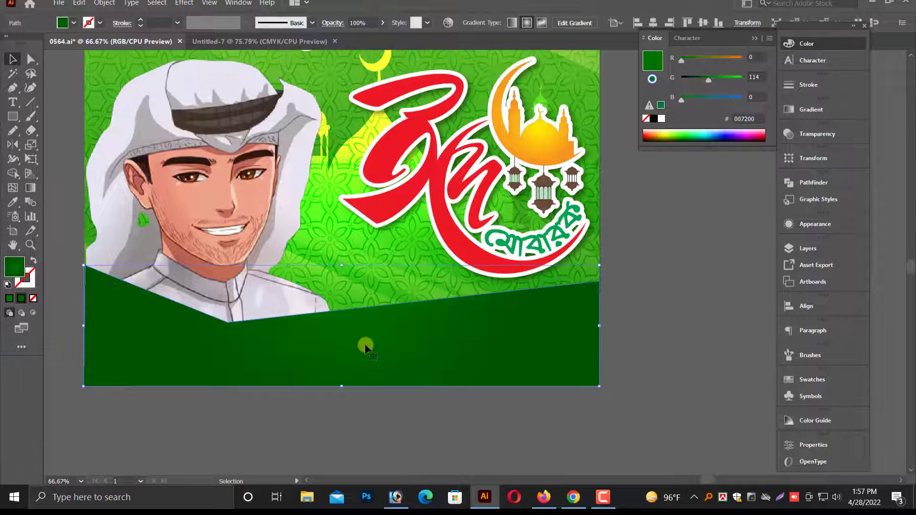
left_click(78, 5)
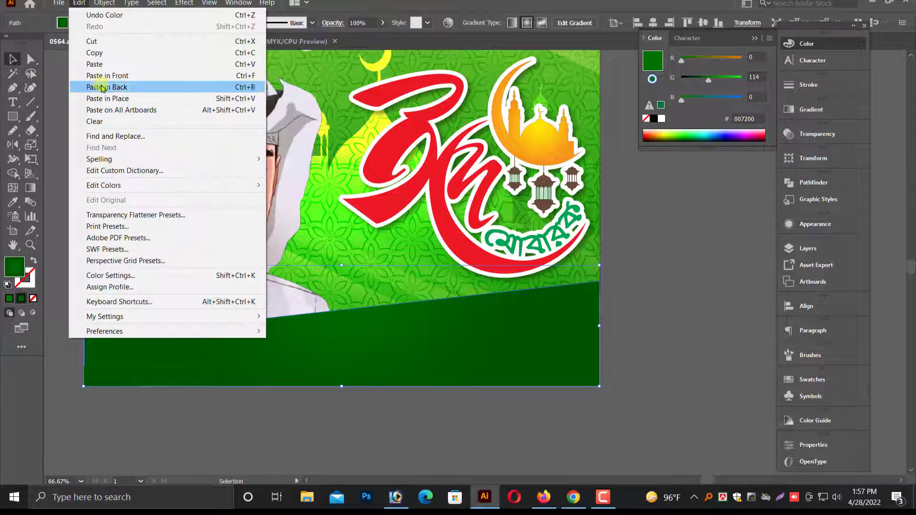
left_click(95, 52)
left_click(79, 3)
left_click(94, 75)
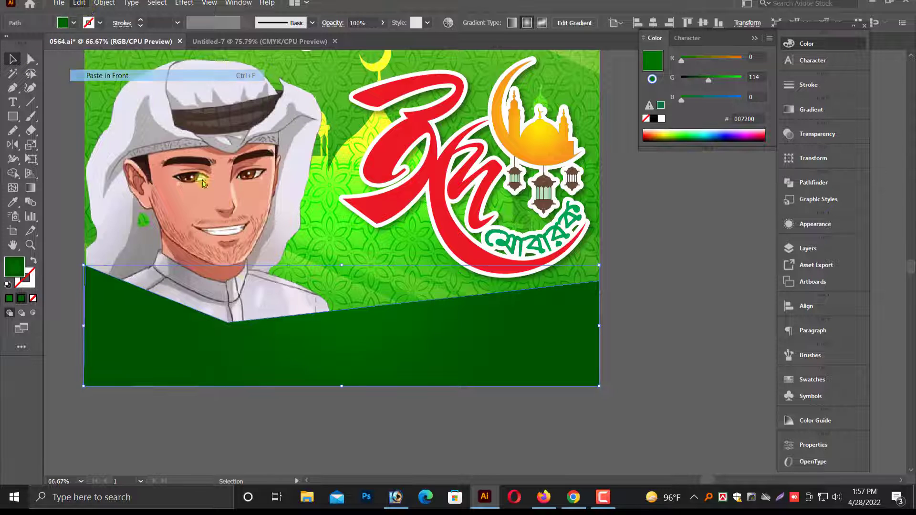
left_click_drag(342, 265, 343, 277)
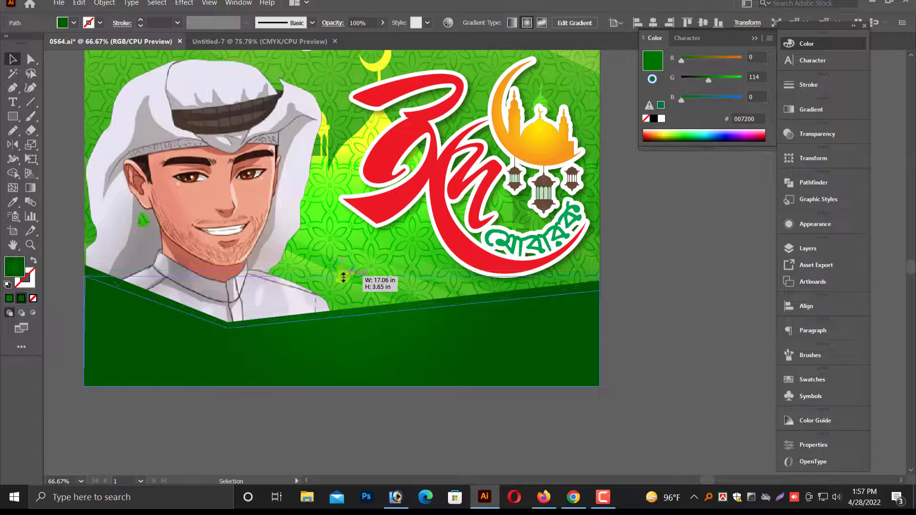
Fill the taller footer shape behind with the yellow-orange gradient sampled from the blue poster's wave using the Eyedropper.
left_click(634, 356)
left_click(544, 296)
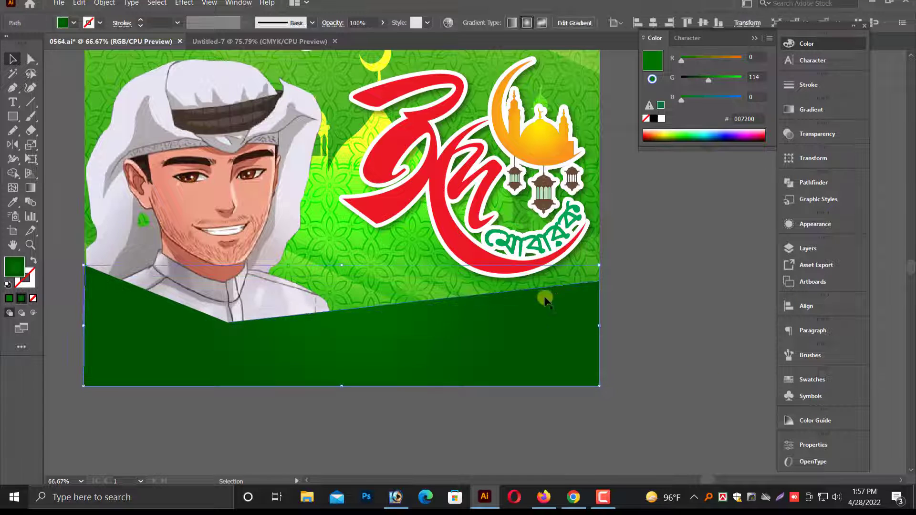
left_click(13, 202)
scroll(434, 421, "down", 5)
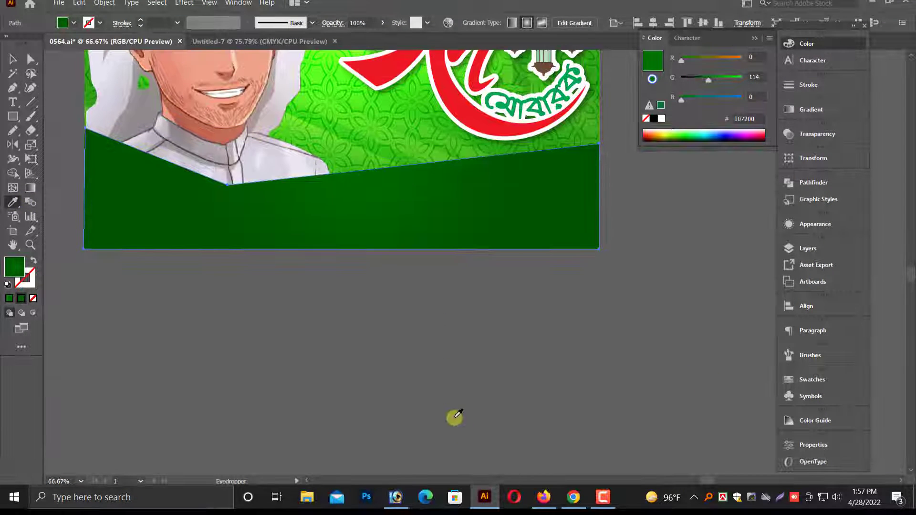
scroll(453, 413, "down", 4)
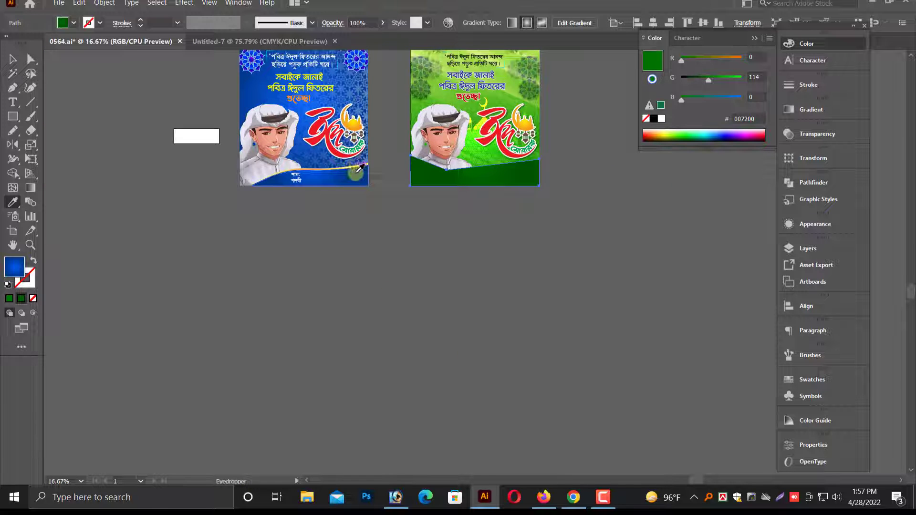
left_click(358, 166)
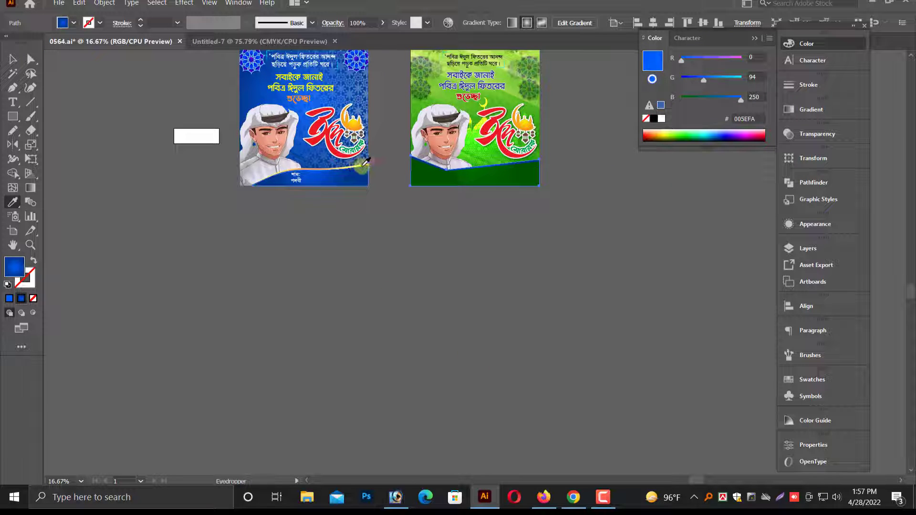
left_click(364, 165)
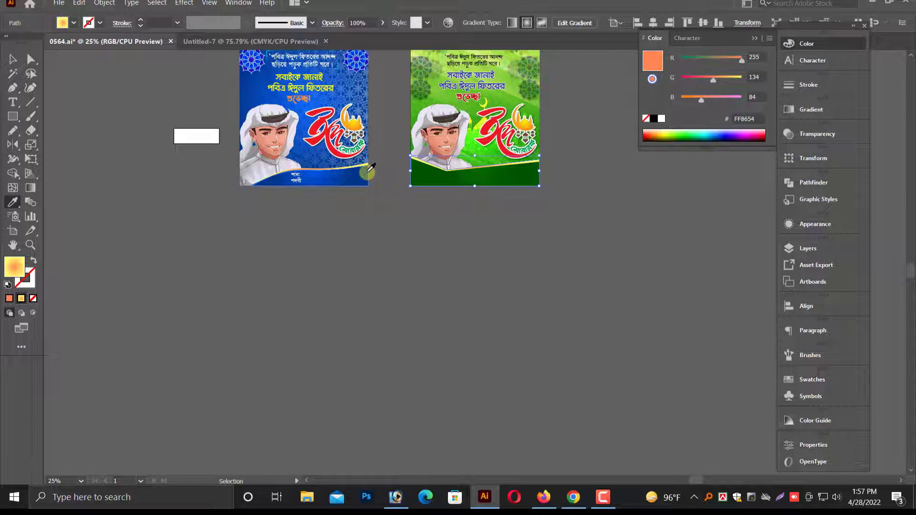
key("ctrl+=")
key("ctrl+=")
left_click(13, 58)
left_click(388, 381)
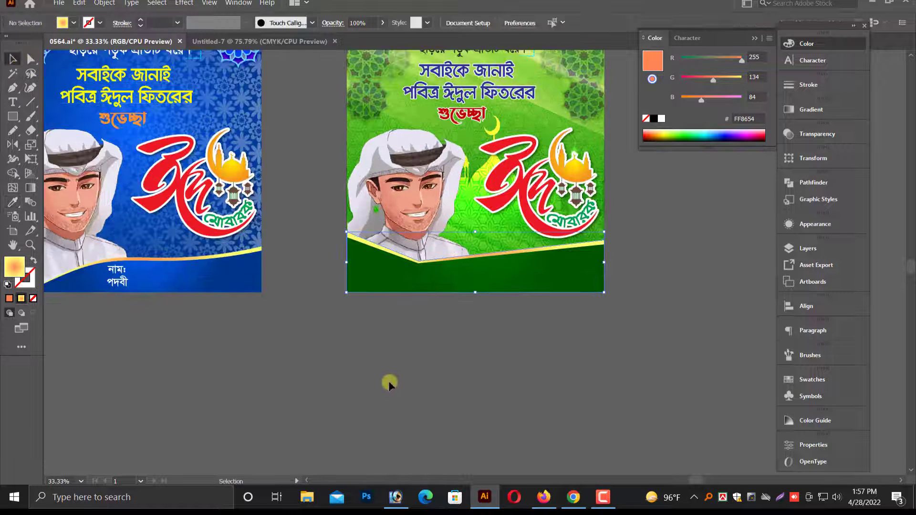
Bring the hidden name and position text in front of the green footer and shift it about 0.39 in to the left.
scroll(388, 381, "up", 3)
key("ctrl+y")
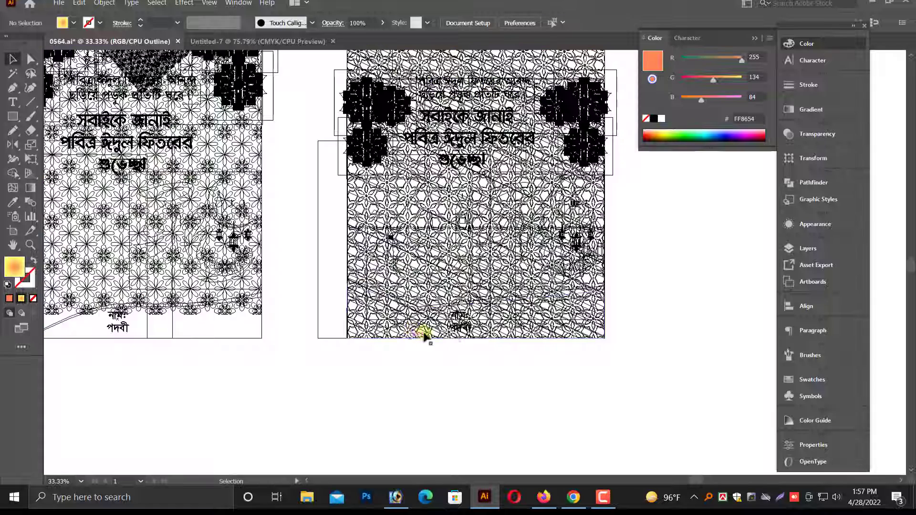
left_click(456, 328)
key("ctrl+y")
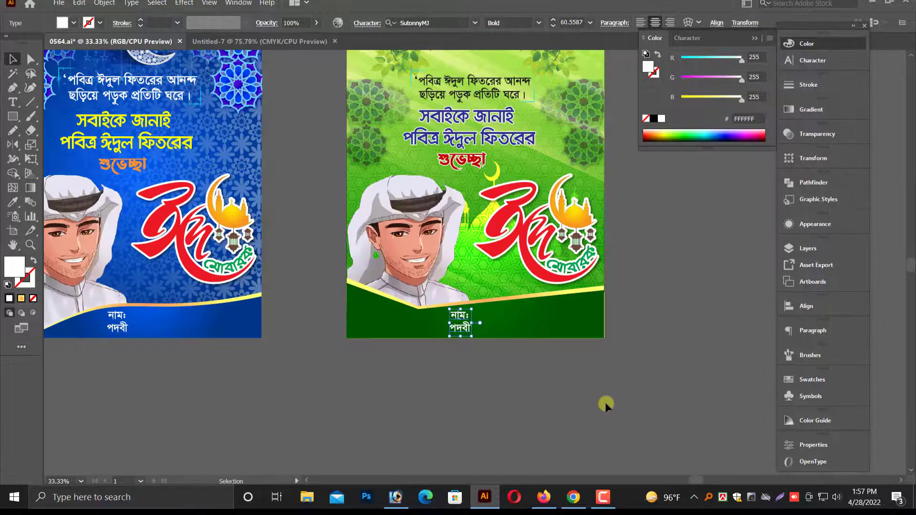
left_click(605, 402)
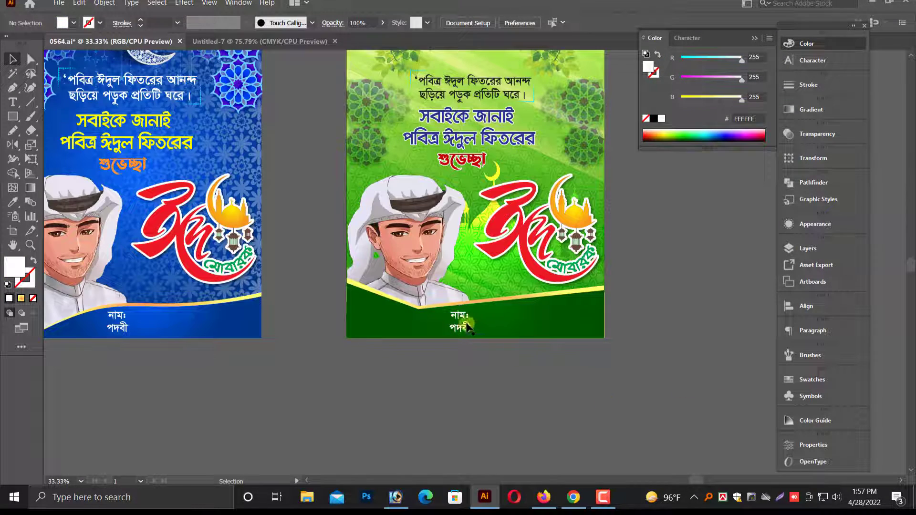
left_click_drag(463, 326, 423, 384)
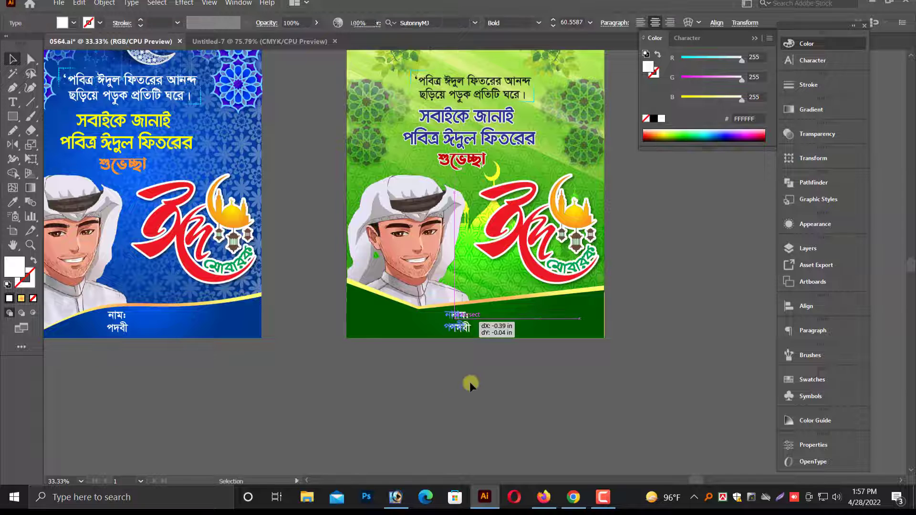
left_click(522, 390)
Shrink the lattice pattern slightly from its top so it no longer sticks out above the green poster.
scroll(523, 391, "down", 1)
key("alt+space")
left_click_drag(606, 292, 611, 318)
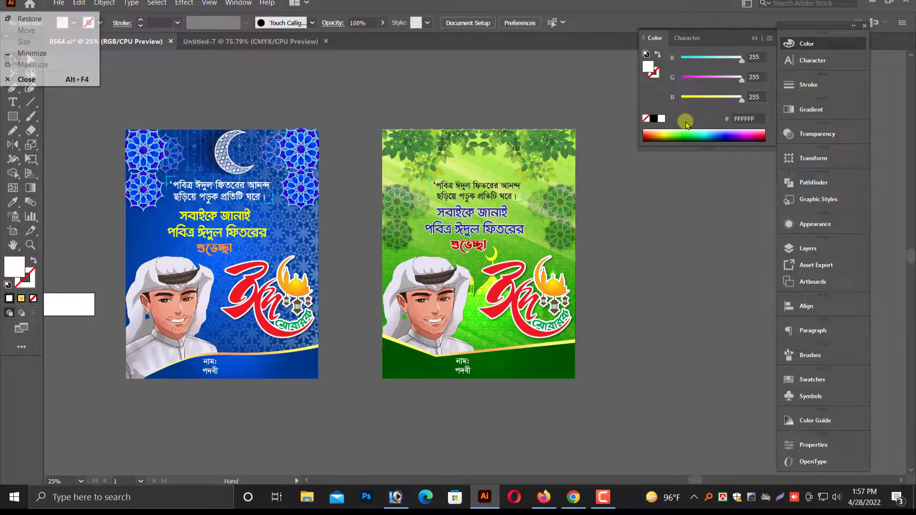
left_click(756, 38)
left_click_drag(95, 143, 767, 361)
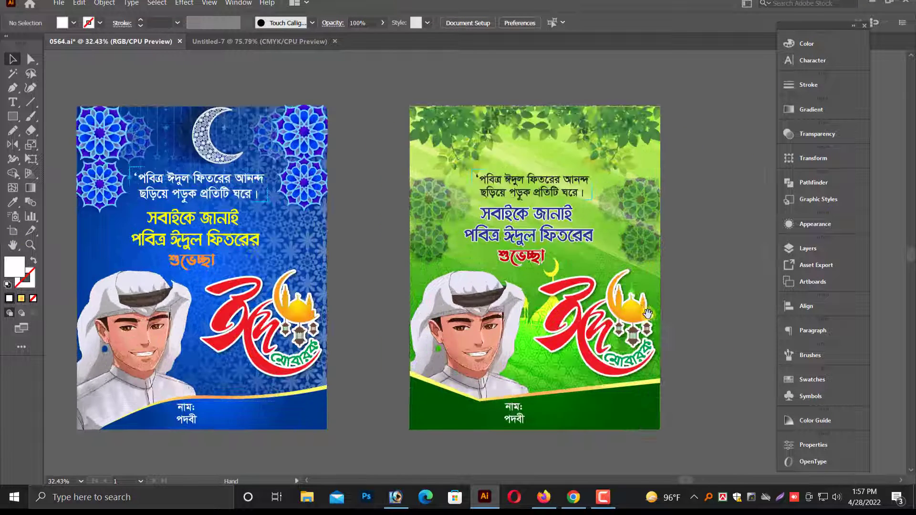
left_click_drag(612, 291, 630, 290)
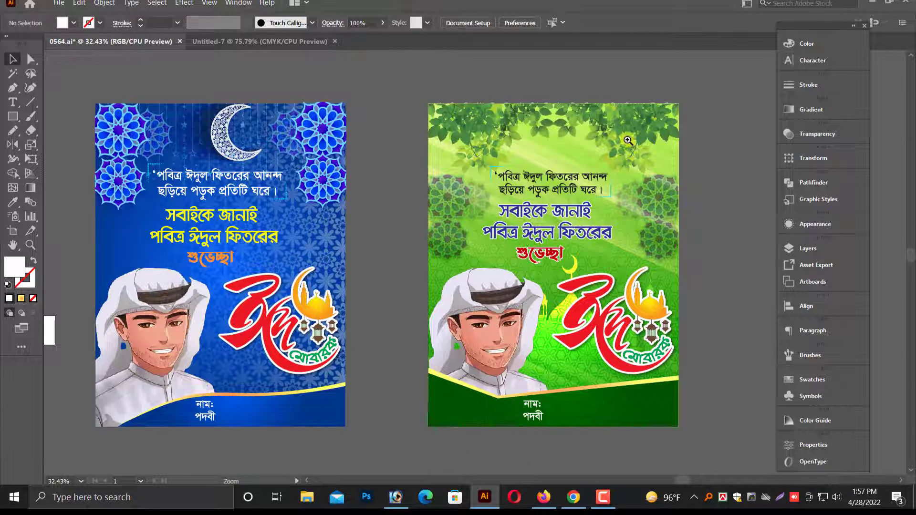
left_click_drag(628, 140, 464, 72)
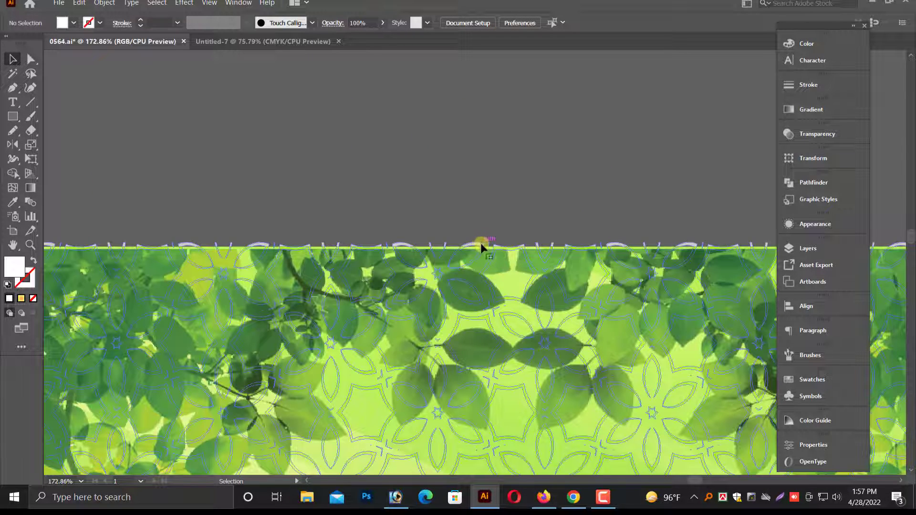
left_click(480, 242)
left_click_drag(514, 244, 515, 248)
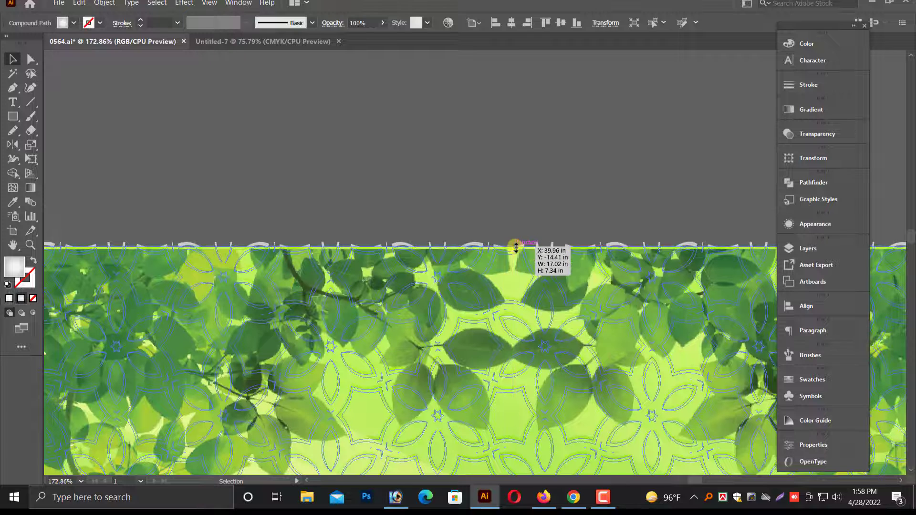
left_click(529, 215)
left_click(476, 262)
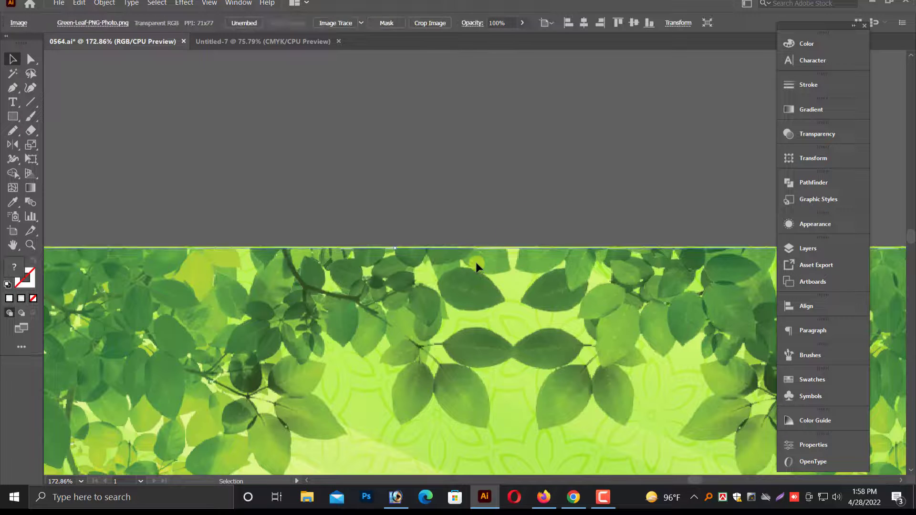
left_click(554, 157)
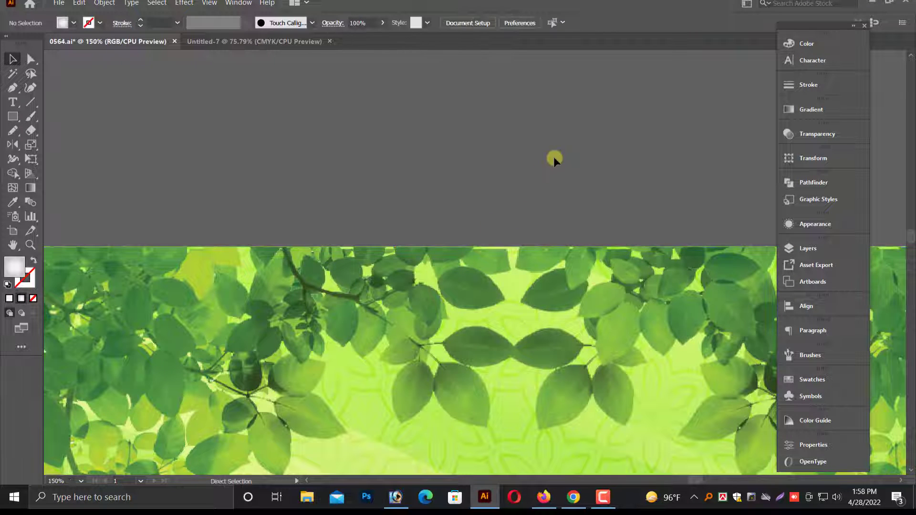
key("ctrl+minus")
key("ctrl+minus")
key("ctrl+minus")
scroll(526, 304, "down", 5)
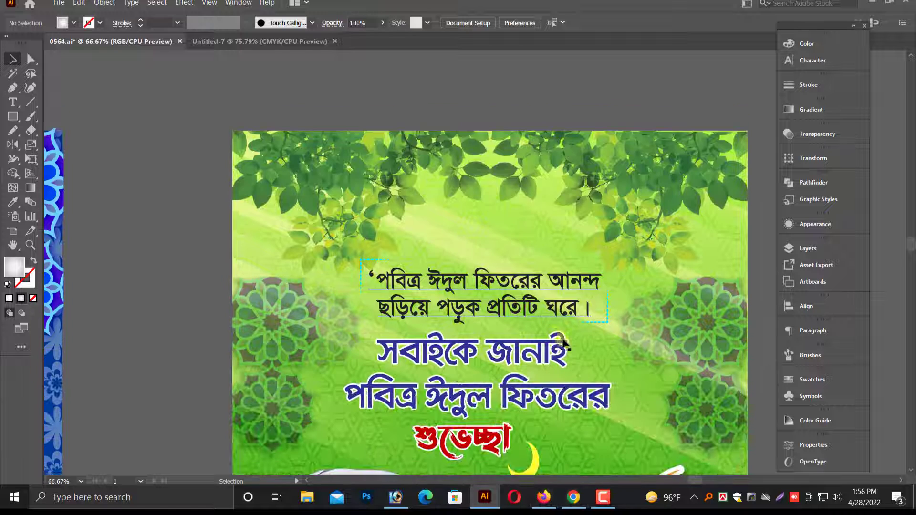
scroll(552, 232, "down", 1)
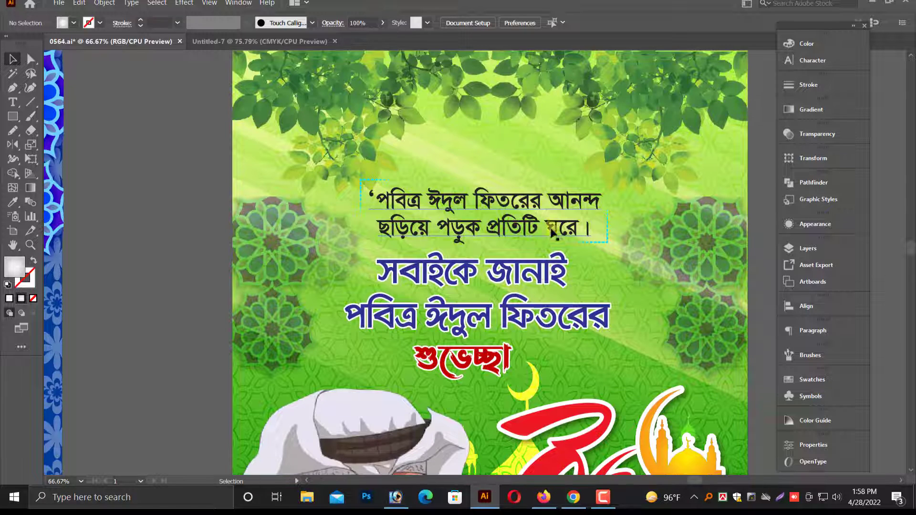
key("ctrl+minus")
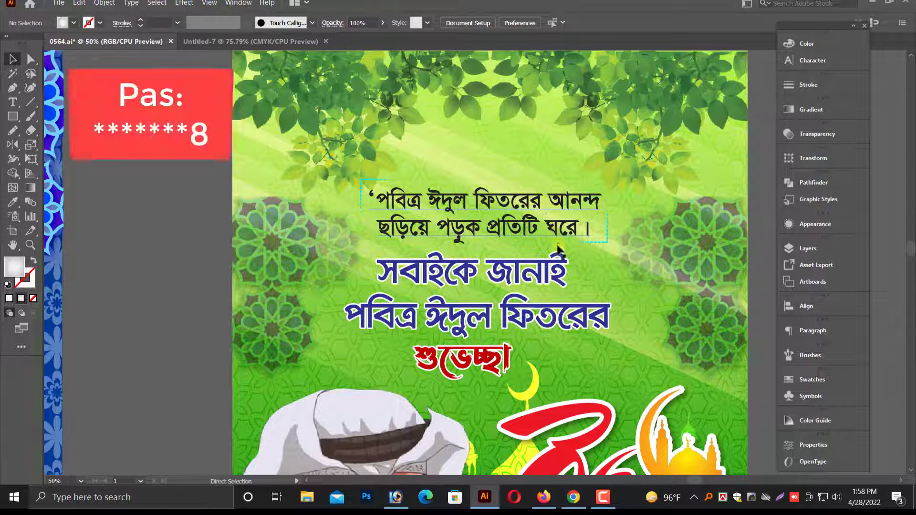
Scale the Eid Mubarak lettering group on the green poster down to about 8.3 x 7.36 in.
key("ctrl+minus")
left_click(528, 292)
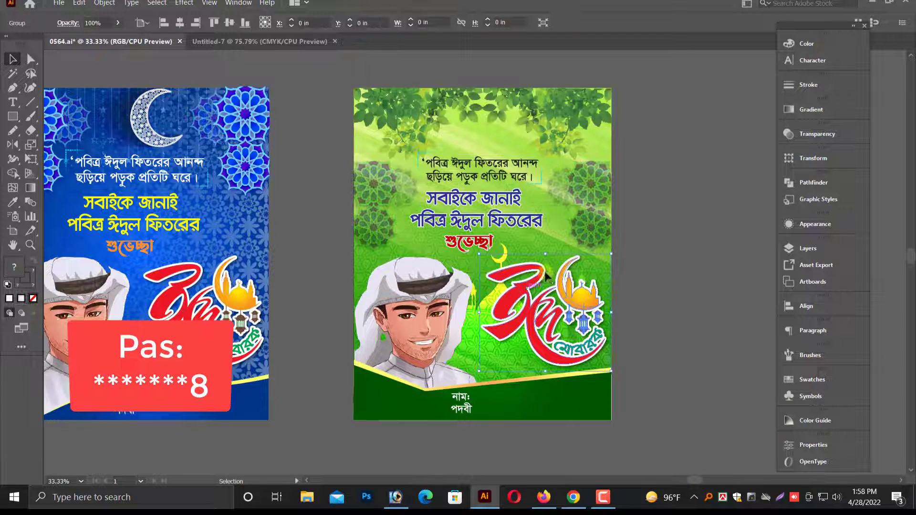
left_click_drag(611, 253, 605, 258)
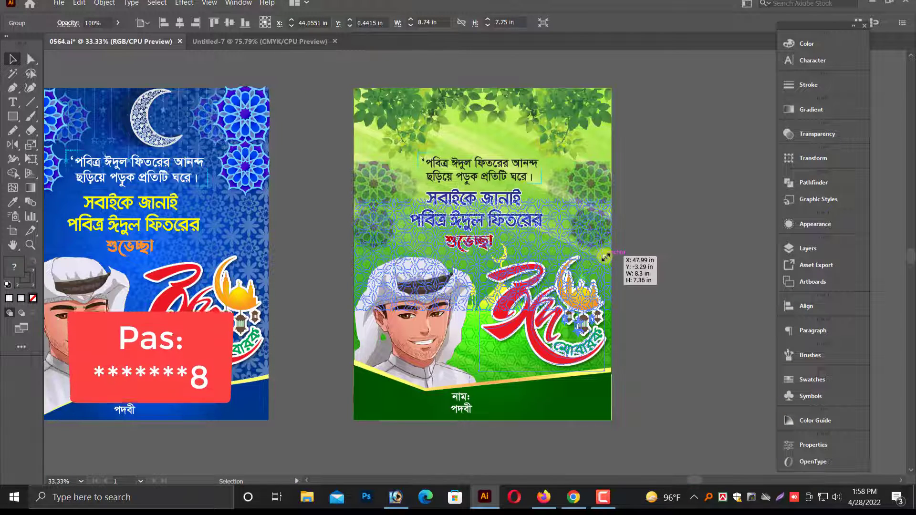
left_click(655, 301)
Save the document as a new Adobe Illustrator file named "eid poster 02" in the eid folder.
key("ctrl+minus")
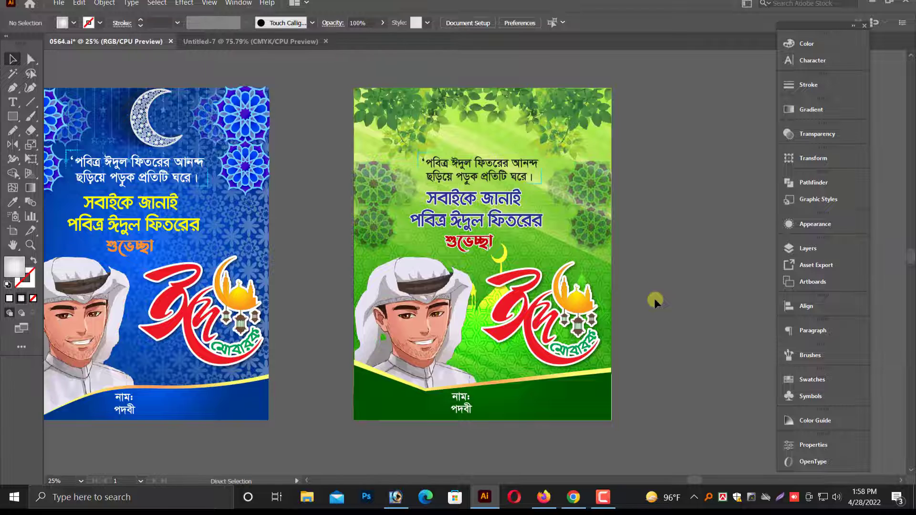
key("alt+space")
left_click_drag(428, 397, 493, 400)
key("alt+space")
scroll(443, 438, "down", 1)
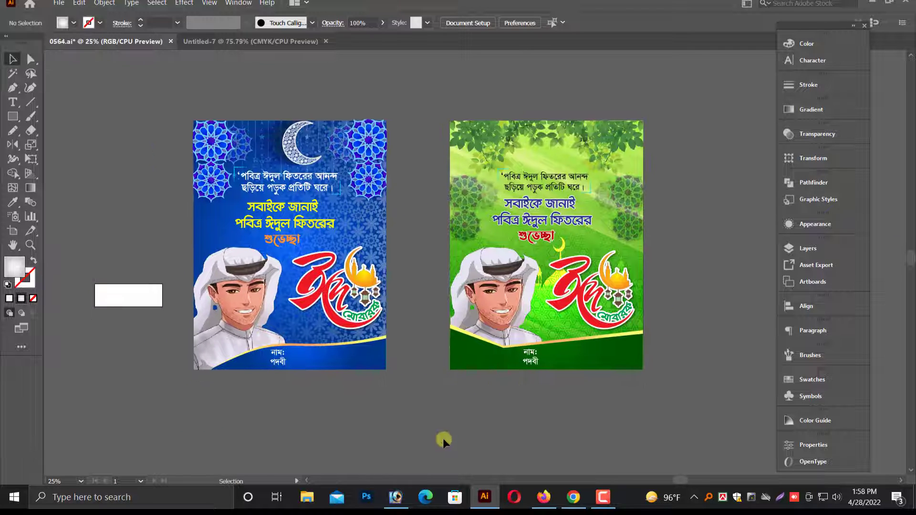
scroll(443, 438, "up", 1)
left_click(56, 7)
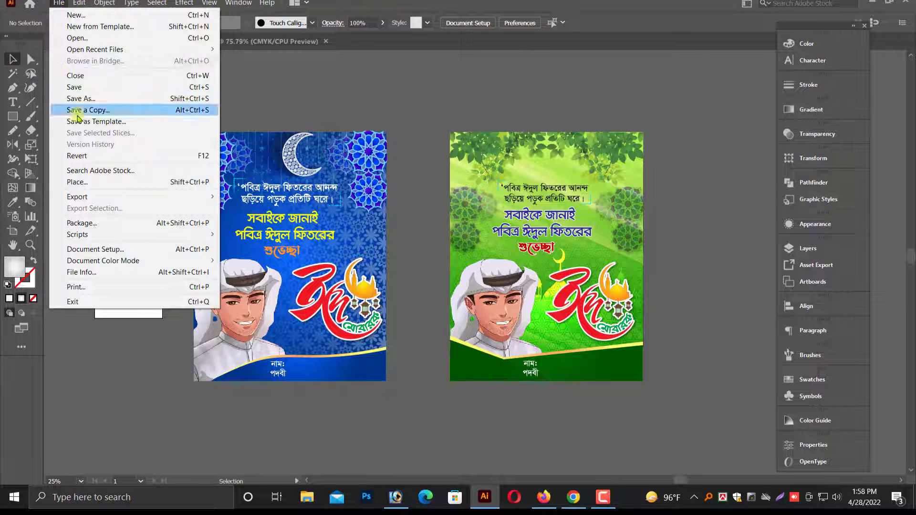
left_click(88, 99)
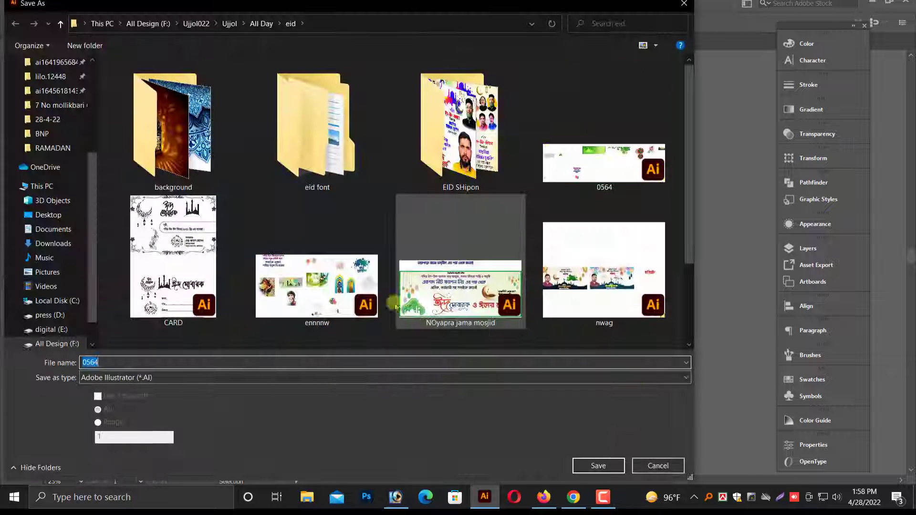
scroll(68, 335, "down", 2)
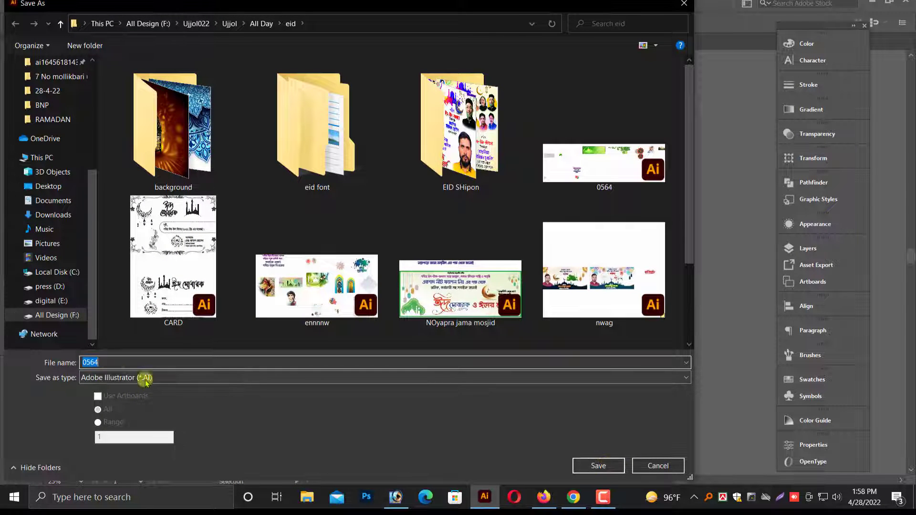
type("eid pster")
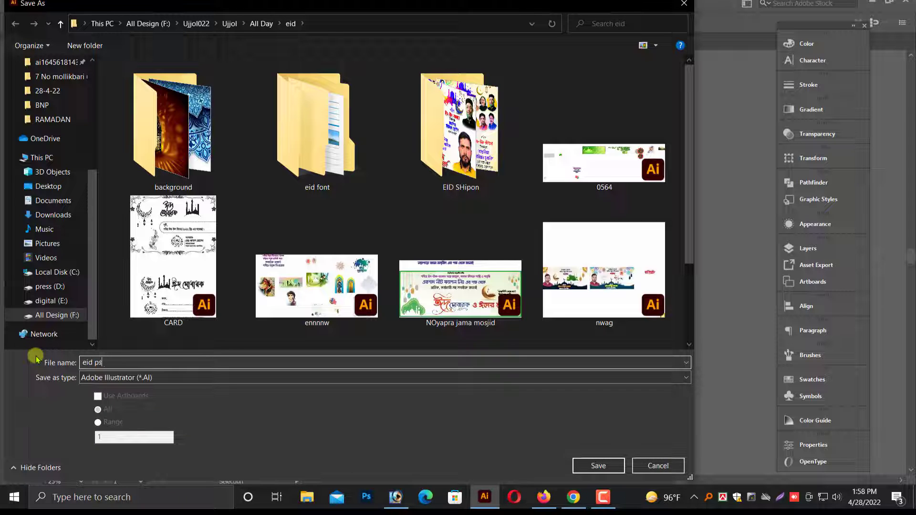
key("BackSpace")
type("oster 022")
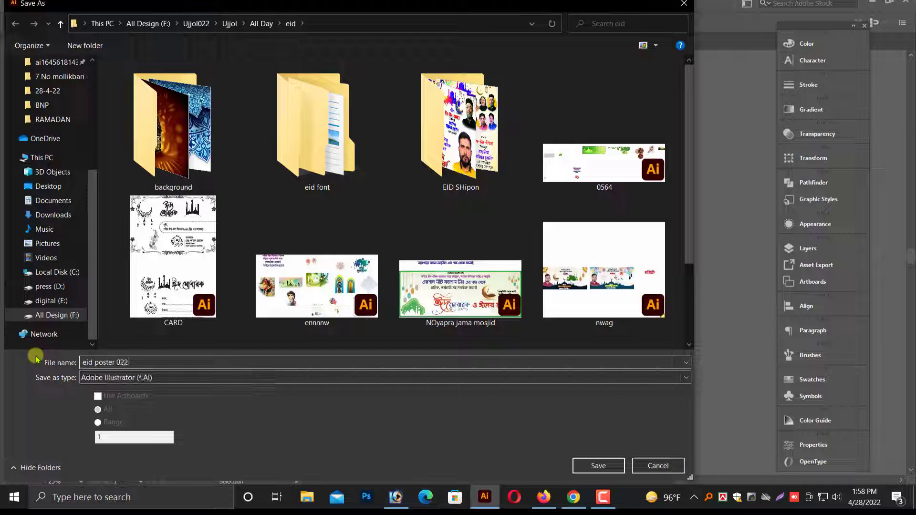
key("Return")
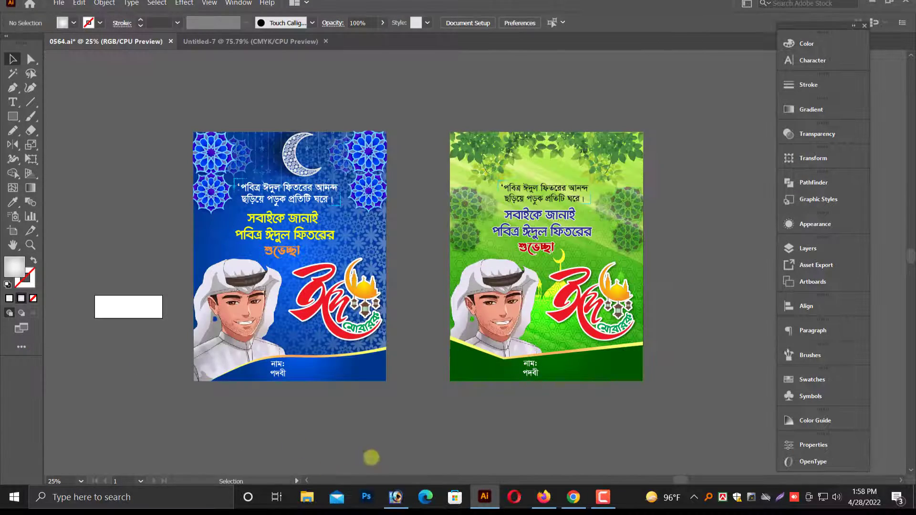